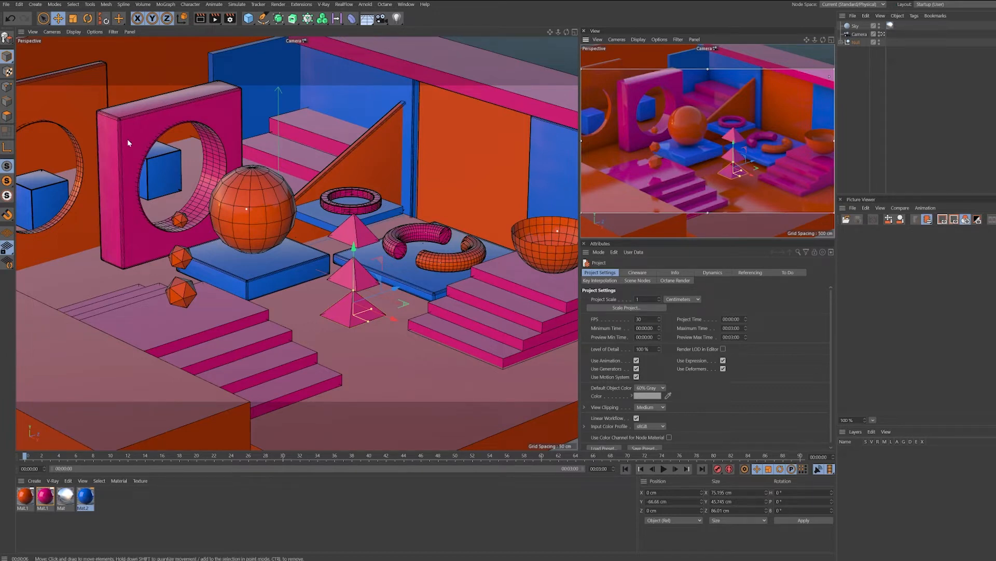
# In a new project, add a camera with a 150 mm focal length and look through it
pyautogui.click(6, 5)
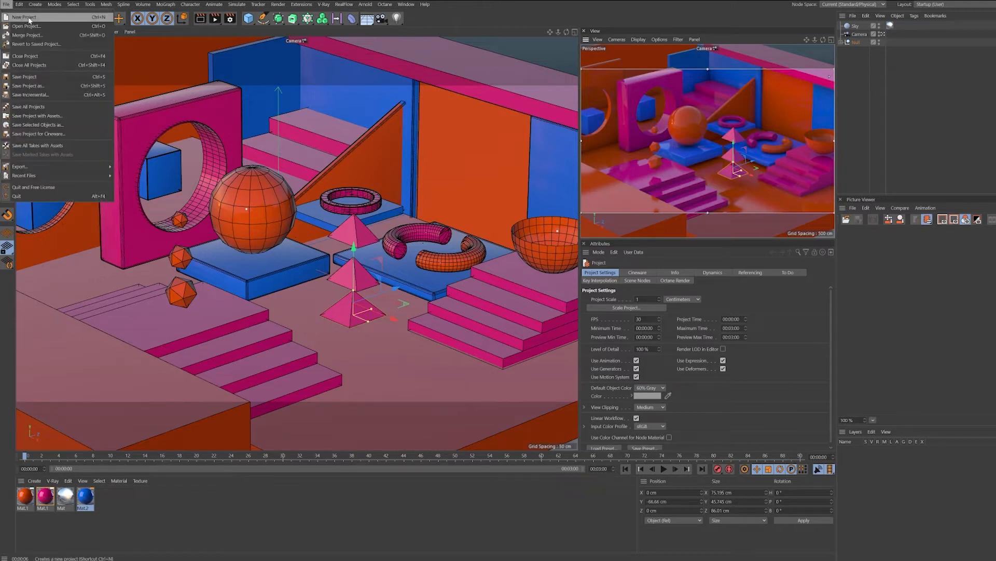
pyautogui.click(26, 17)
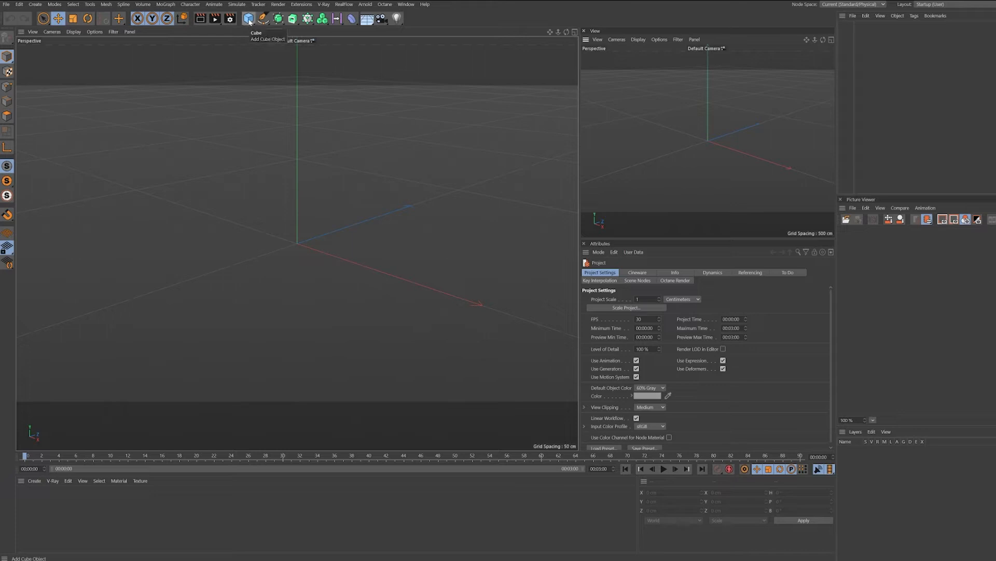
pyautogui.click(382, 20)
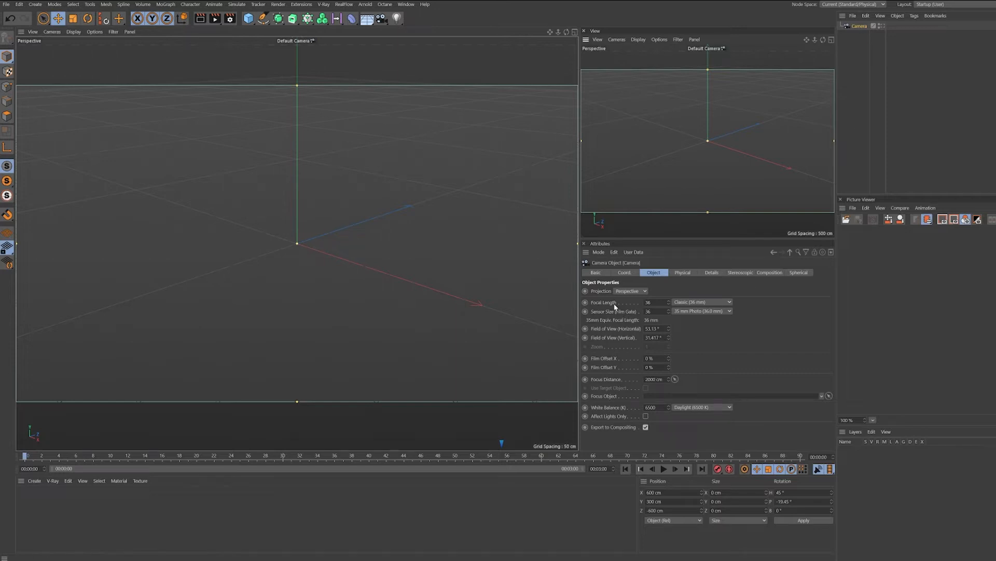
pyautogui.moveTo(652, 303); pyautogui.dragTo(612, 306)
pyautogui.write('150')
pyautogui.press('Return')
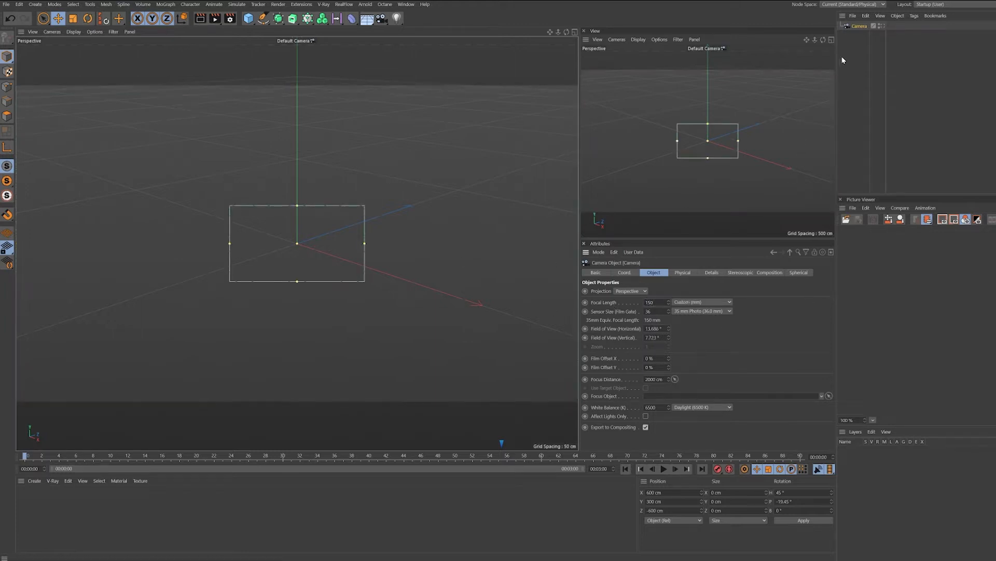
pyautogui.click(885, 25)
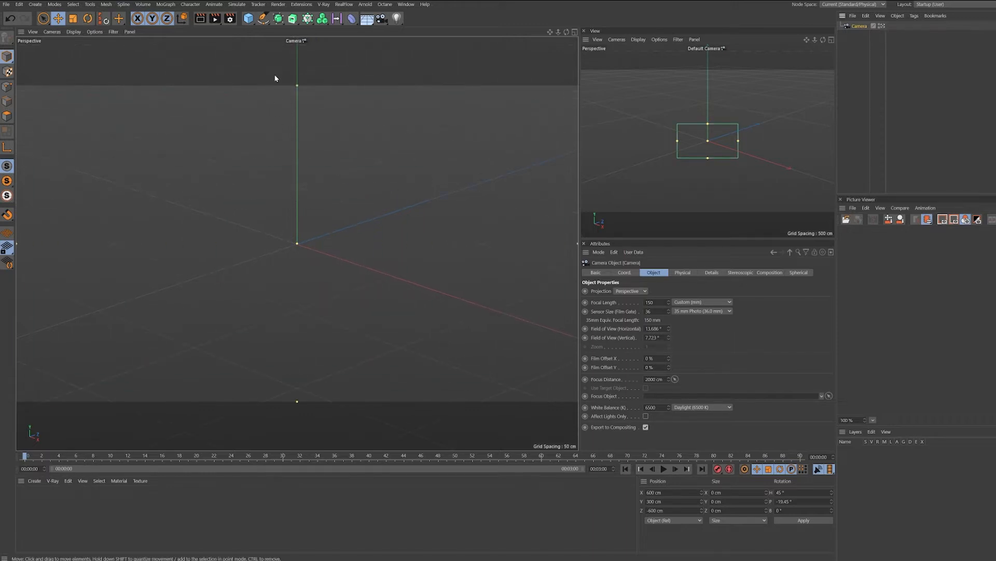
# Add a cube at the origin and scale it uniformly down to about 30.5 cm
pyautogui.click(248, 19)
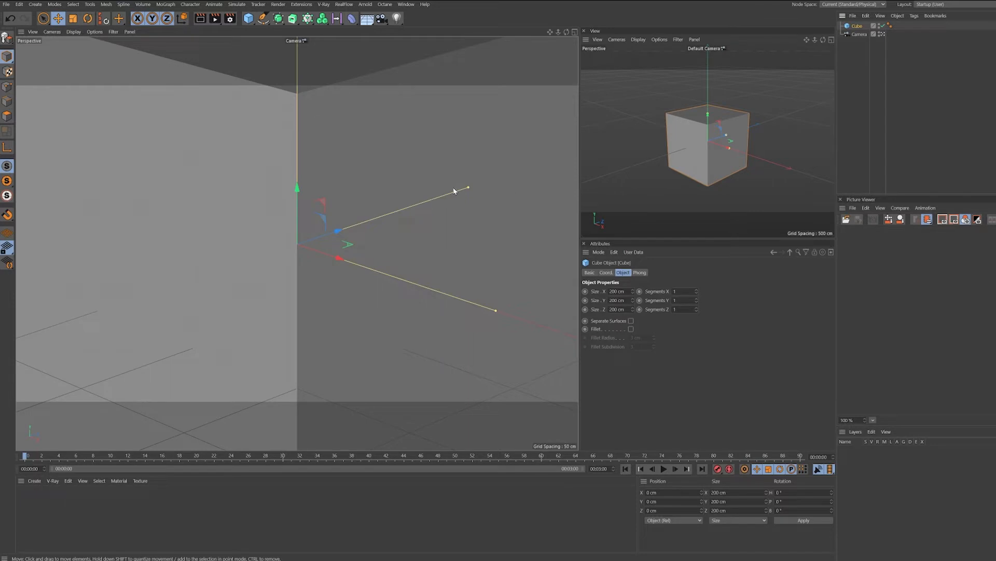
pyautogui.press('t')
pyautogui.moveTo(418, 171); pyautogui.dragTo(201, 257)
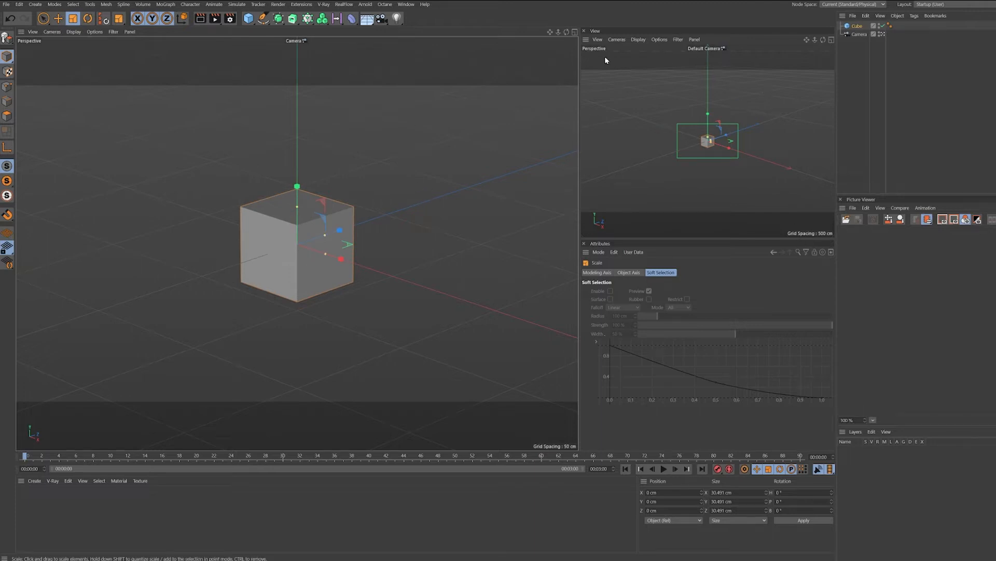
# Set the secondary viewport to look through the added Camera
pyautogui.click(720, 49)
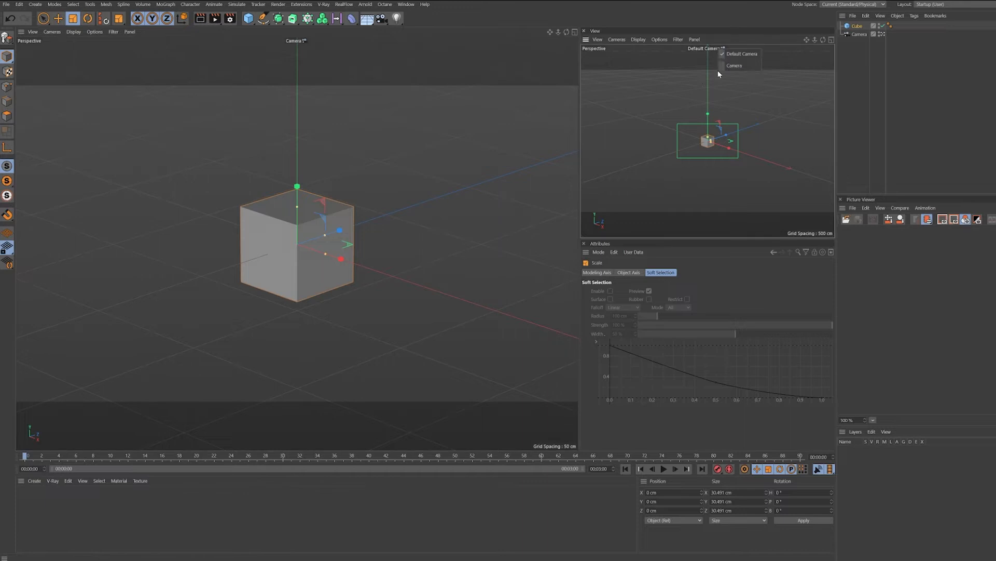
pyautogui.click(734, 66)
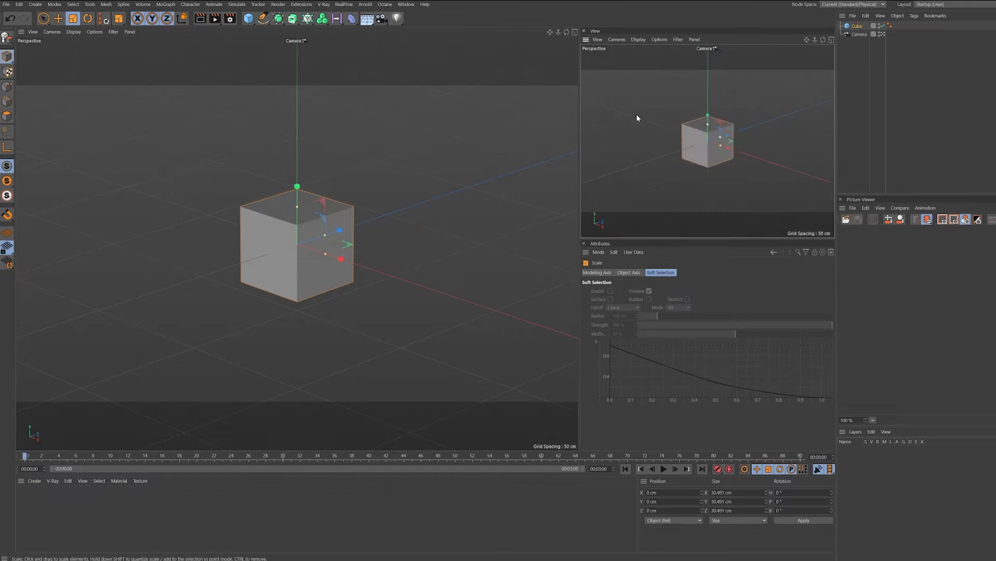
# Try docking a new view panel beside the main viewport, close it again and restore the main viewport's width
pyautogui.click(129, 32)
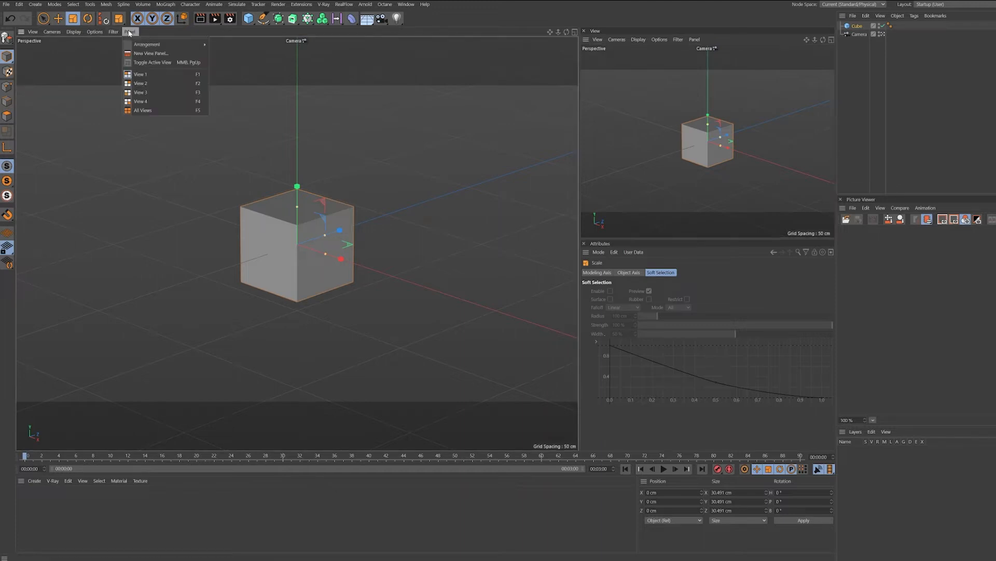
pyautogui.click(149, 54)
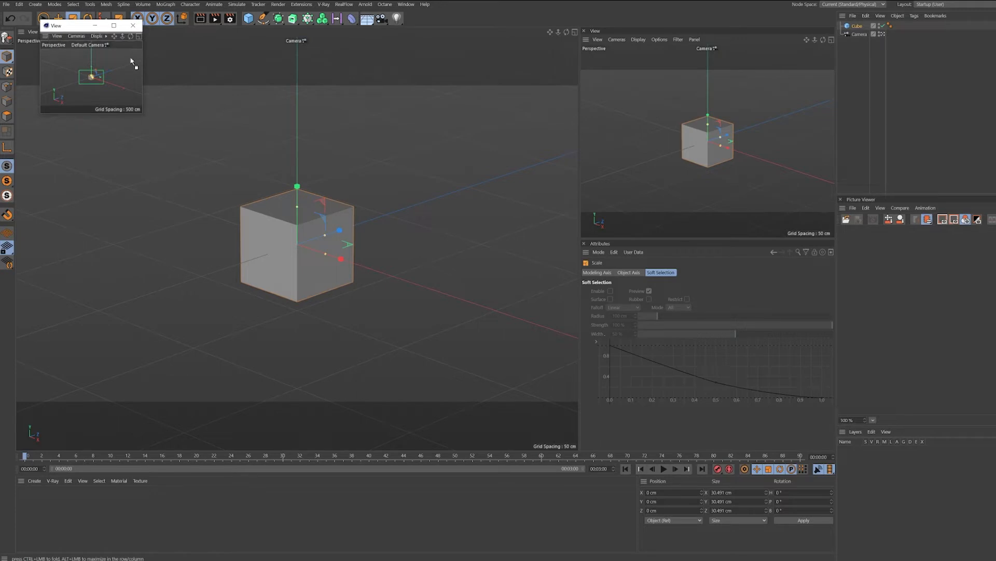
pyautogui.moveTo(131, 63); pyautogui.dragTo(575, 133)
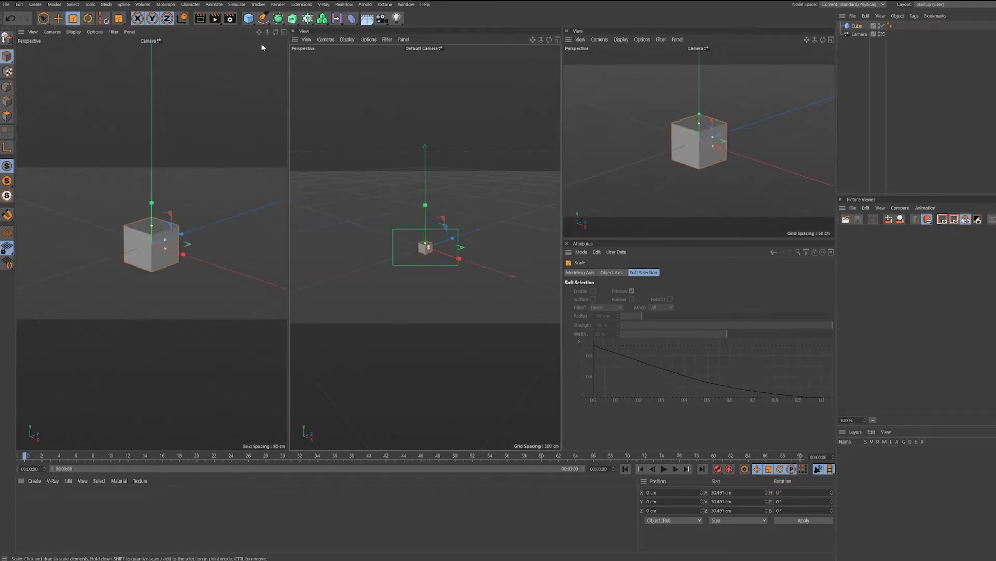
pyautogui.click(295, 40)
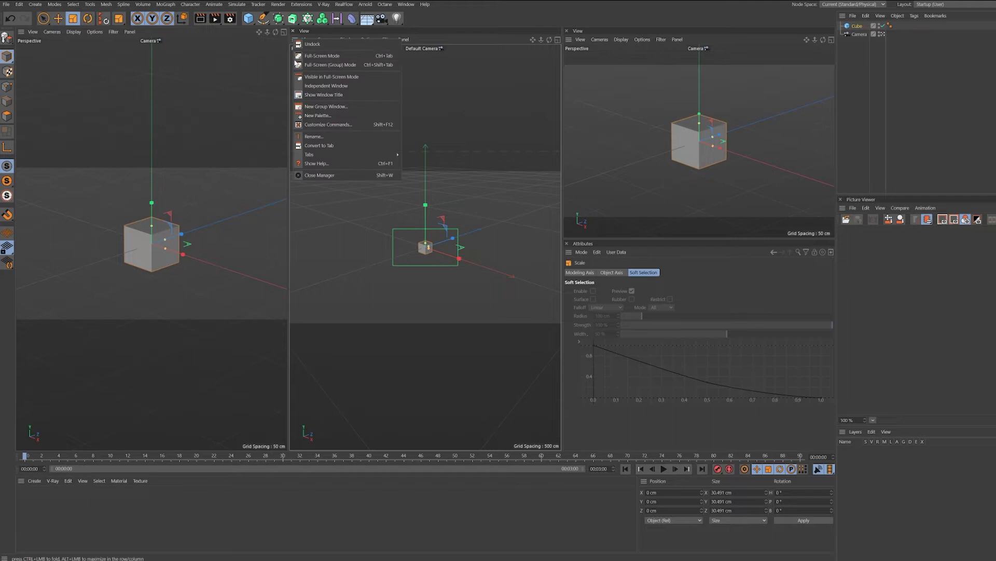
pyautogui.click(296, 32)
pyautogui.click(293, 32)
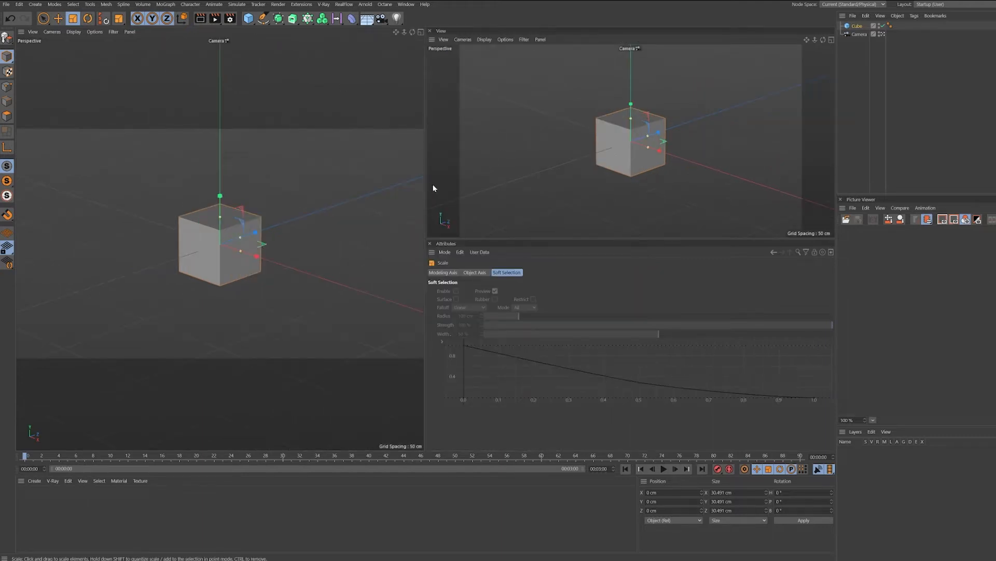
pyautogui.moveTo(425, 179); pyautogui.dragTo(592, 183)
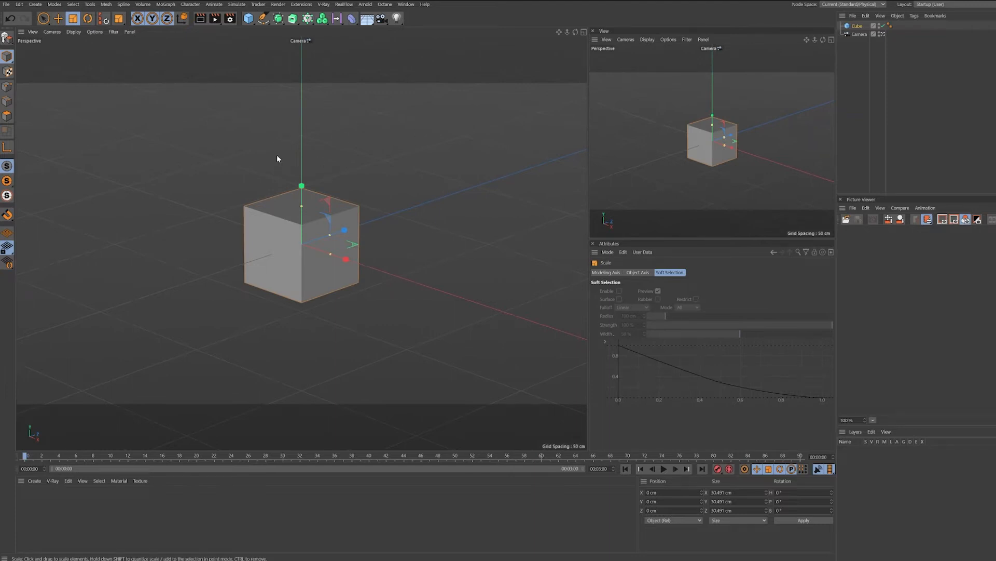
# Switch to the Playing_with_shapes project for reference and return to the Untitled 2 project
pyautogui.press('v')
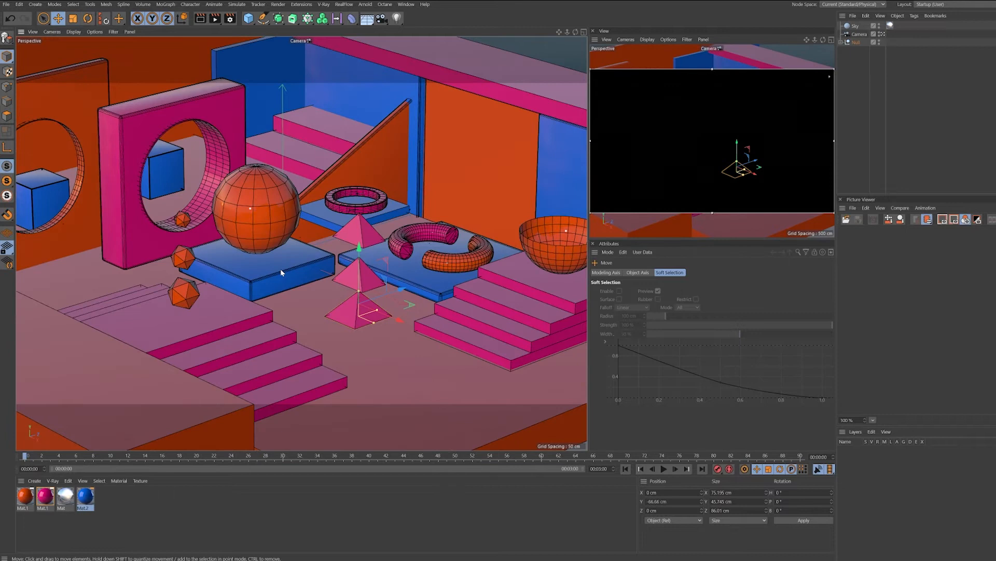
pyautogui.press('v')
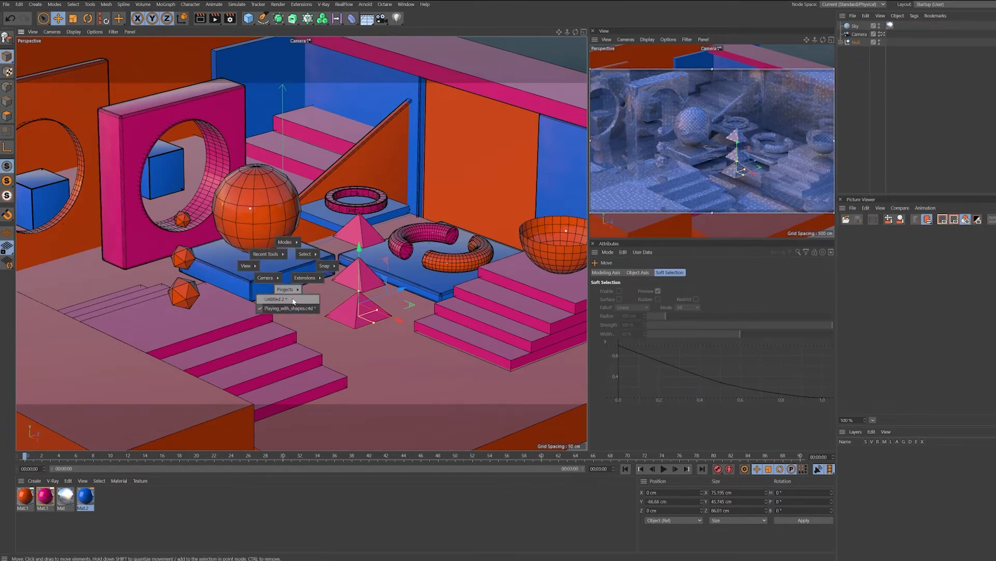
pyautogui.click(293, 301)
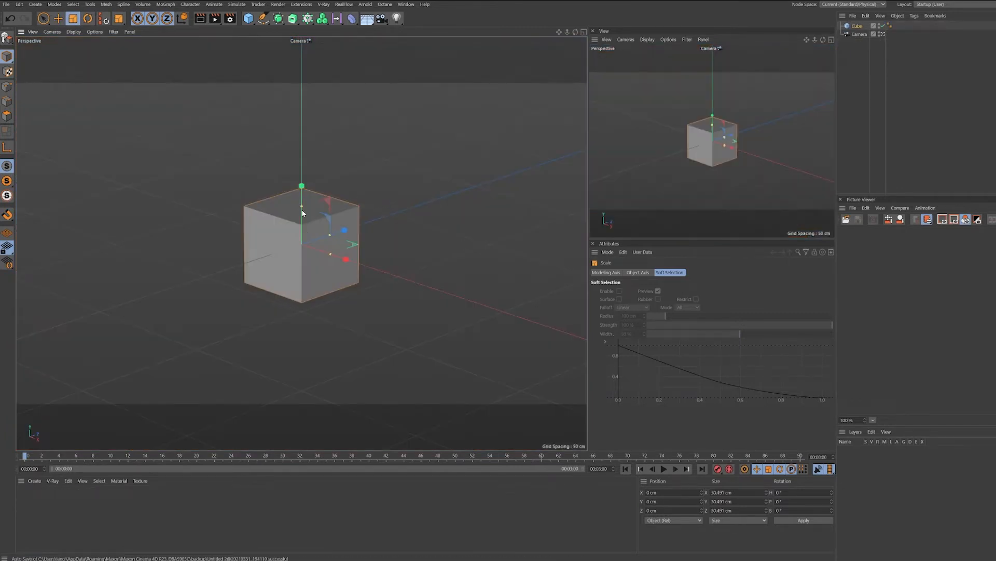
# Flatten and enlarge the cube into a square floor slab about 515 cm wide, switching the main viewport to the default camera
pyautogui.moveTo(303, 212); pyautogui.dragTo(310, 241)
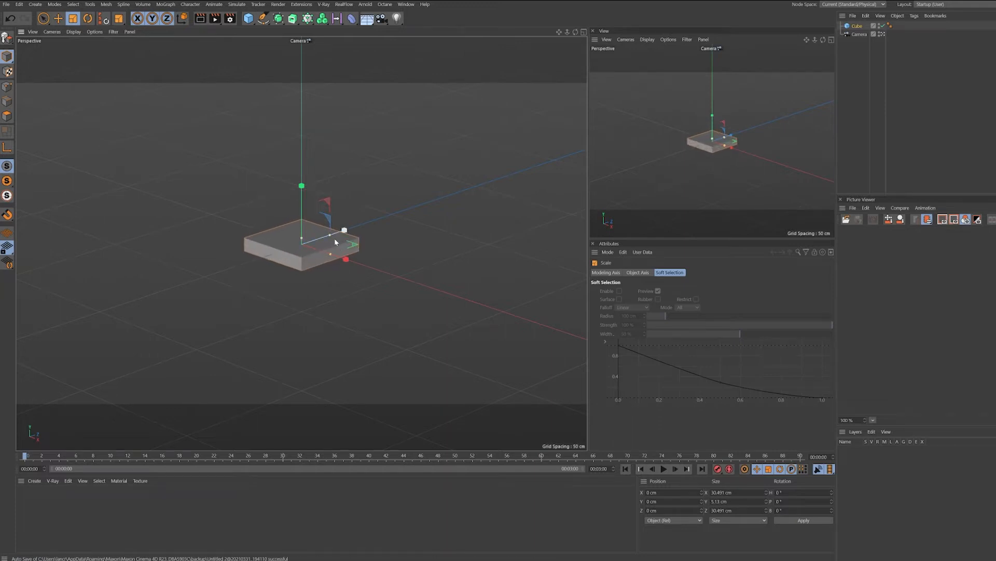
pyautogui.moveTo(291, 282); pyautogui.dragTo(220, 311)
pyautogui.moveTo(301, 218); pyautogui.dragTo(307, 237)
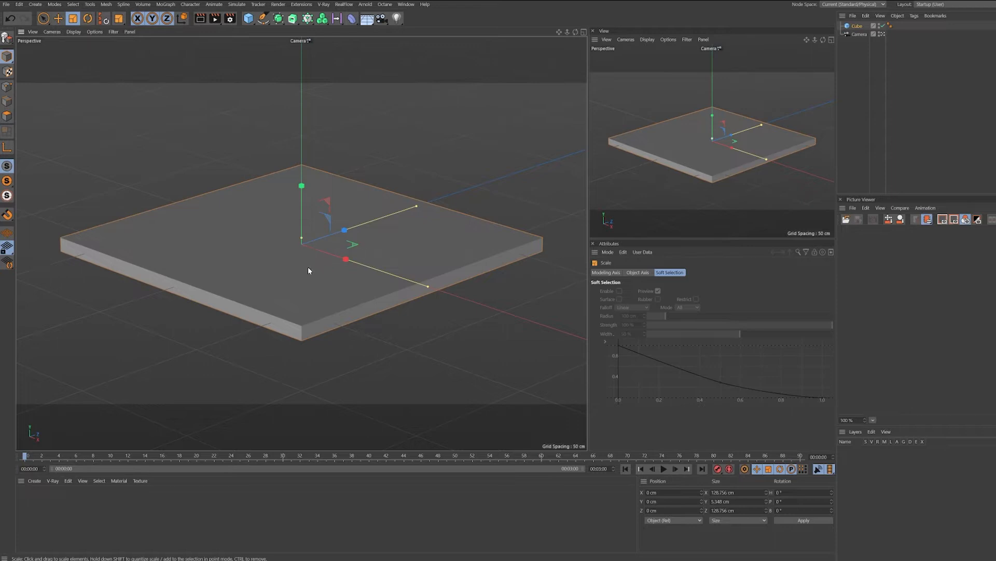
pyautogui.moveTo(308, 271); pyautogui.dragTo(341, 284)
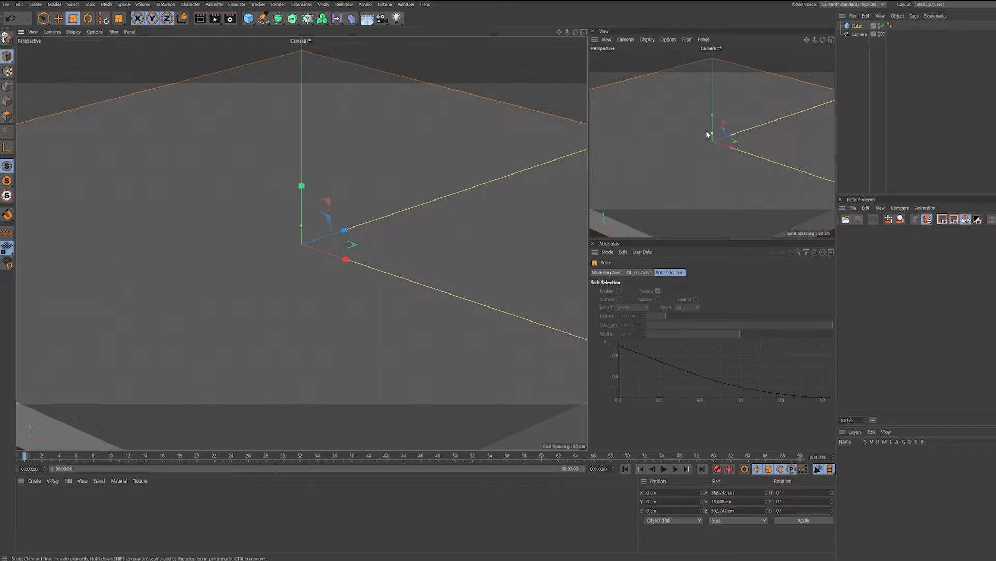
pyautogui.click(883, 34)
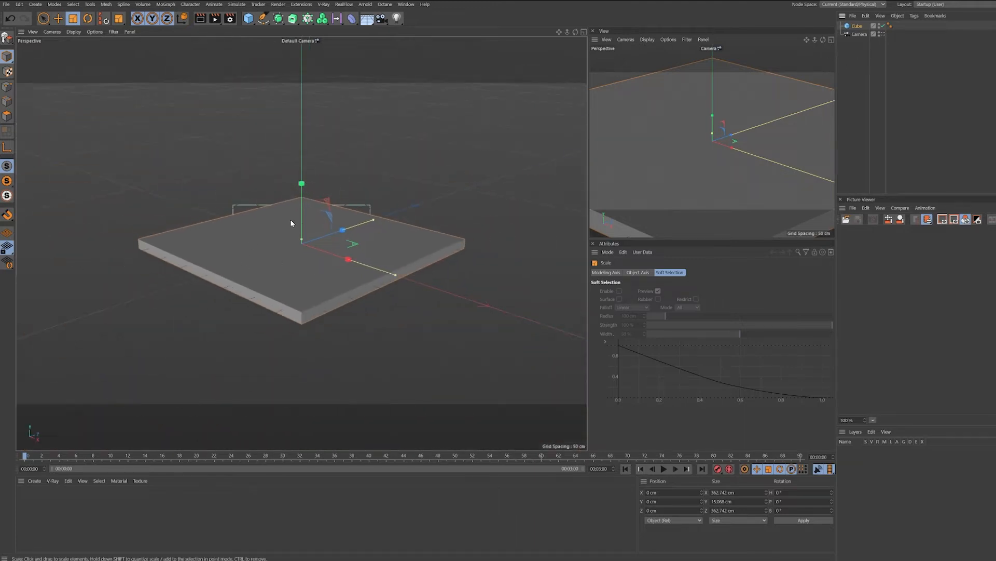
pyautogui.moveTo(339, 247); pyautogui.dragTo(411, 264)
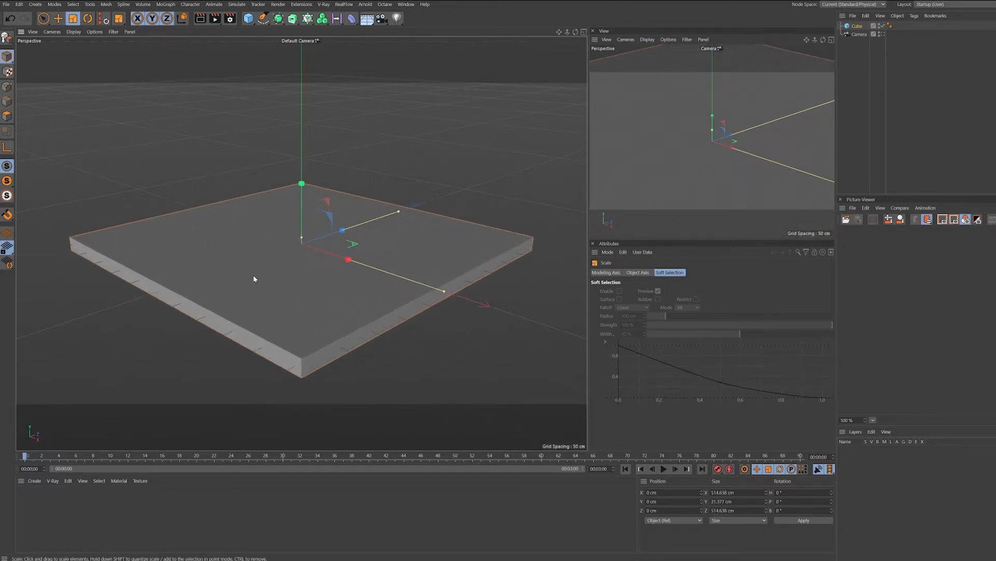
# Add a second cube, thin it to about 5.9 cm in Z and place it at the slab's back corner as a wall
pyautogui.click(248, 18)
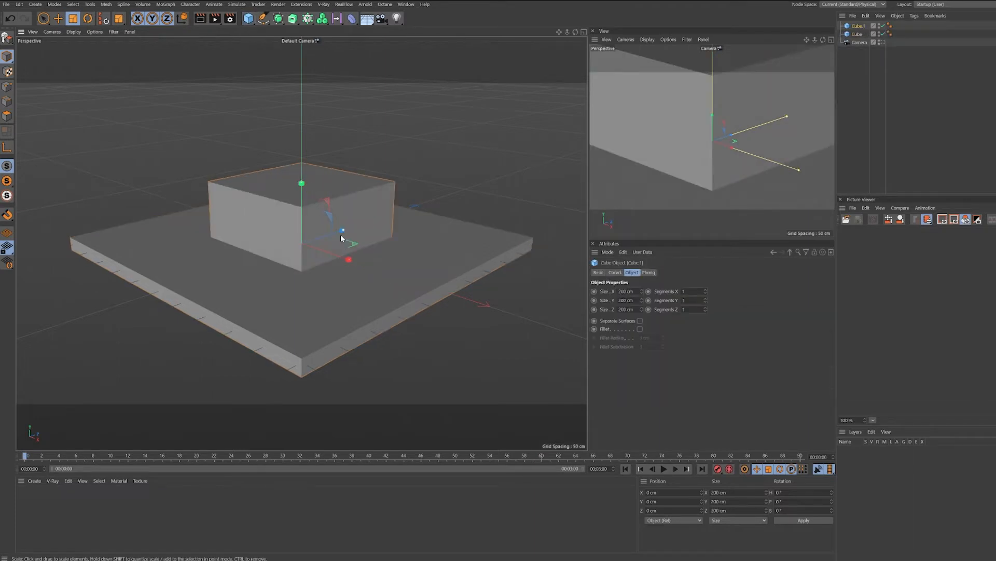
pyautogui.moveTo(344, 231); pyautogui.dragTo(380, 214)
pyautogui.press('e')
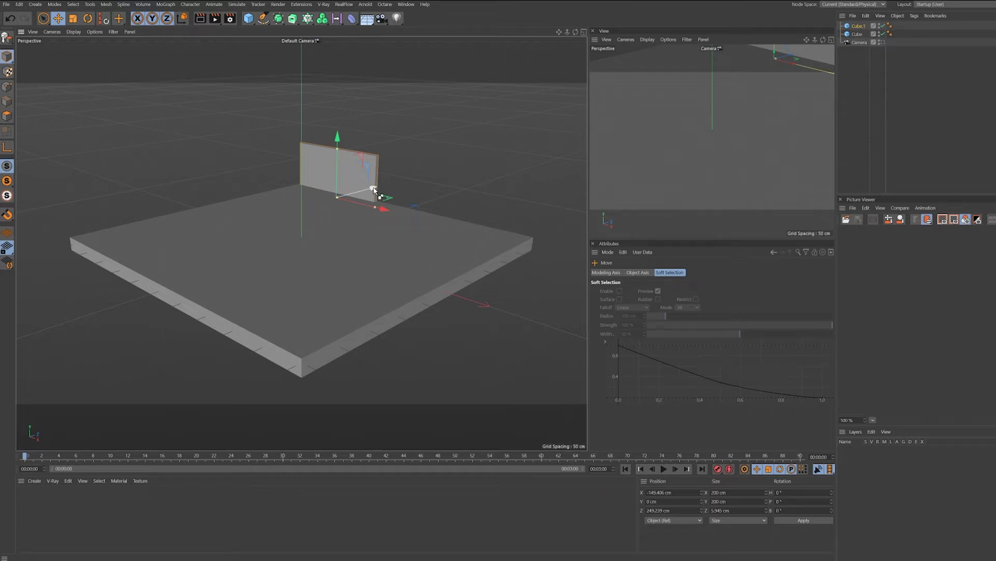
# Duplicate the wall, rotate the copy 90° and move it to about X -252 cm to close the back corner
pyautogui.keyDown('ctrl'); pyautogui.moveTo(377, 194); pyautogui.dragTo(336, 215); pyautogui.keyUp('ctrl')
pyautogui.press('r')
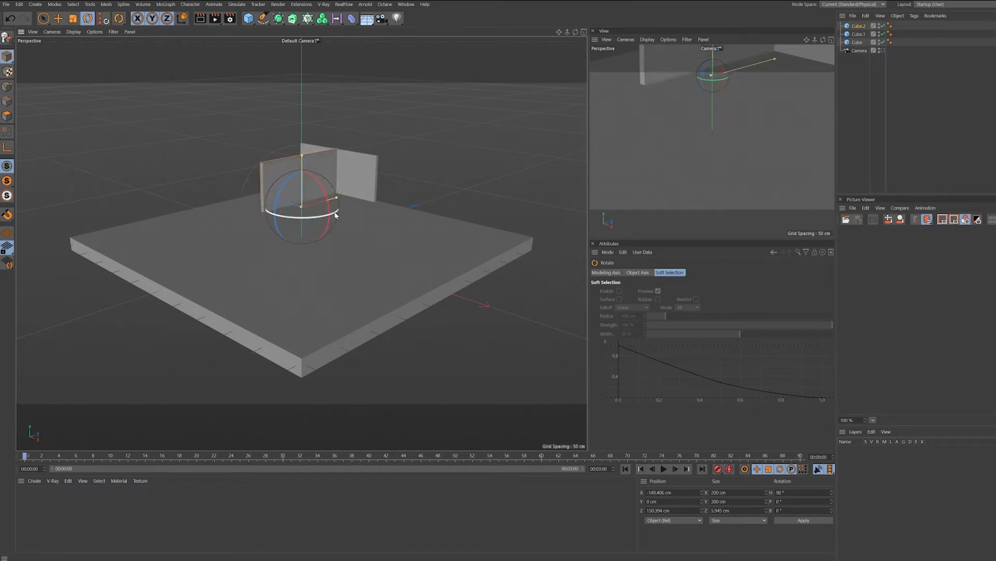
pyautogui.press('e')
pyautogui.moveTo(262, 201); pyautogui.dragTo(229, 193)
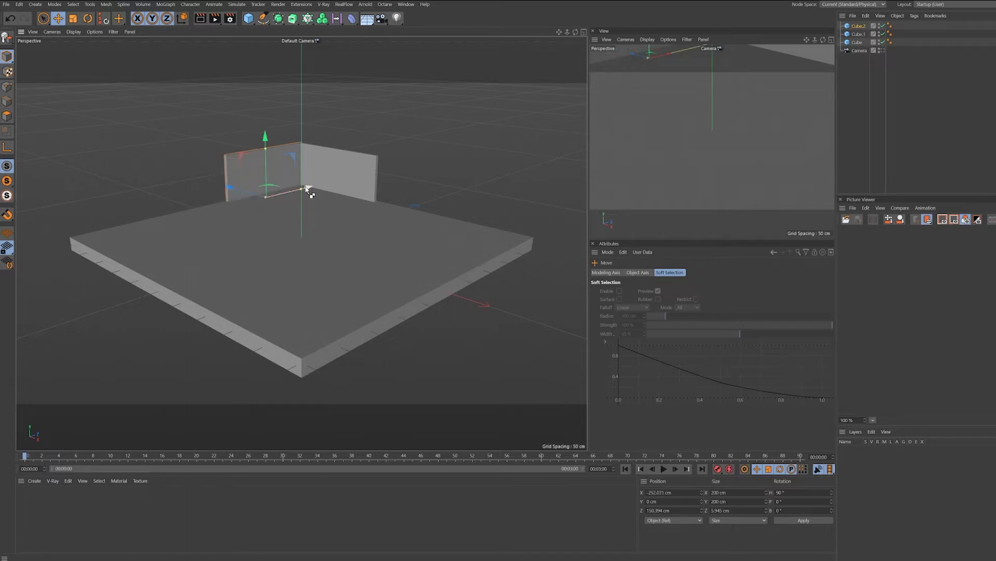
# Duplicate the rotated wall toward the slab's front, at about X -210 cm and Z -40 cm, and raise it to about Y 107 cm
pyautogui.moveTo(306, 189); pyautogui.dragTo(236, 218)
pyautogui.moveTo(155, 205); pyautogui.dragTo(165, 212)
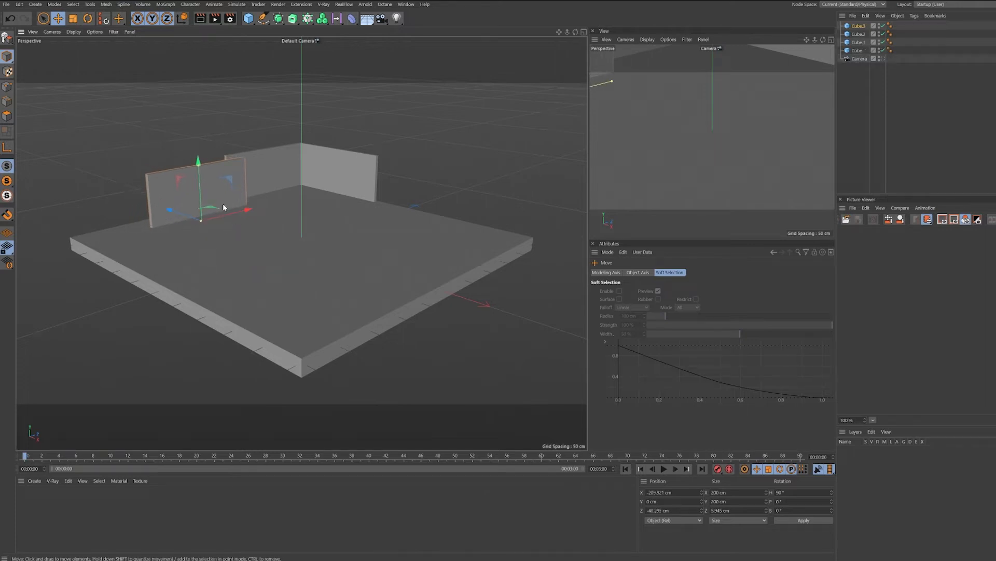
pyautogui.moveTo(199, 161); pyautogui.dragTo(198, 98)
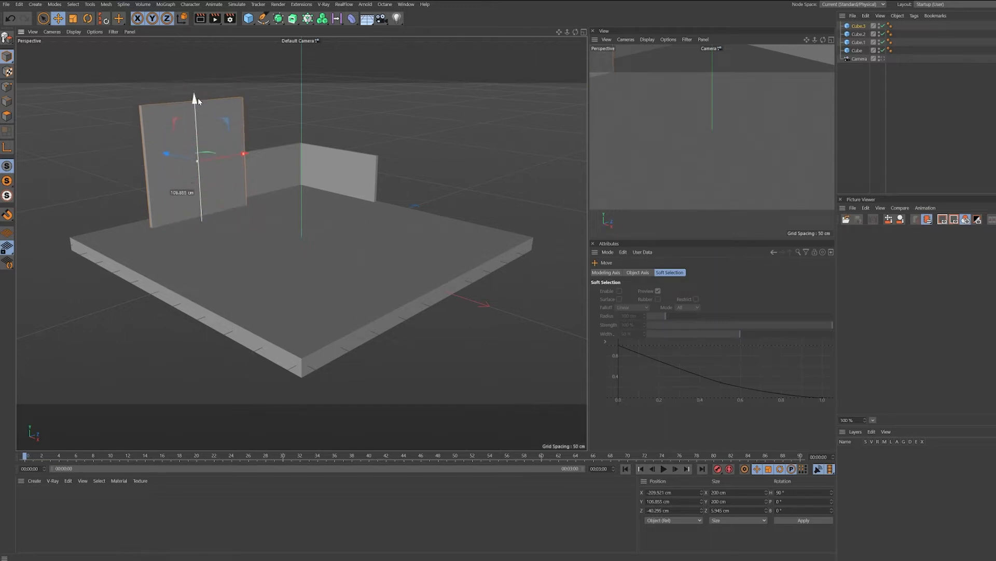
# Raise the two back corner walls together to about Y 106 cm
pyautogui.click(285, 166)
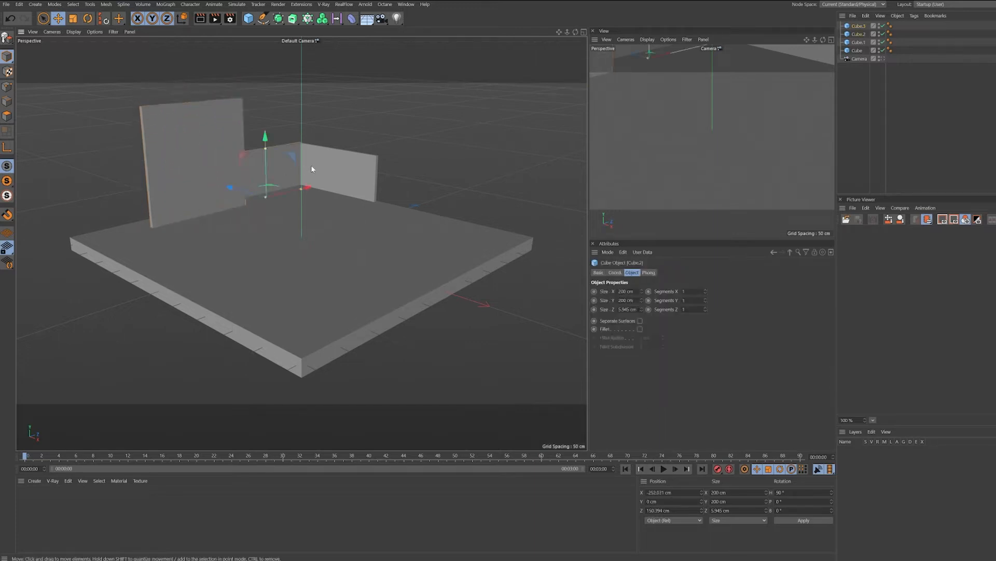
pyautogui.keyDown('shift'); pyautogui.click(339, 170); pyautogui.keyUp('shift')
pyautogui.moveTo(300, 145); pyautogui.dragTo(301, 120)
pyautogui.moveTo(299, 86)
pyautogui.mouseDown()
pyautogui.moveTo(297, 58)
pyautogui.moveTo(296, 95)
pyautogui.mouseUp()
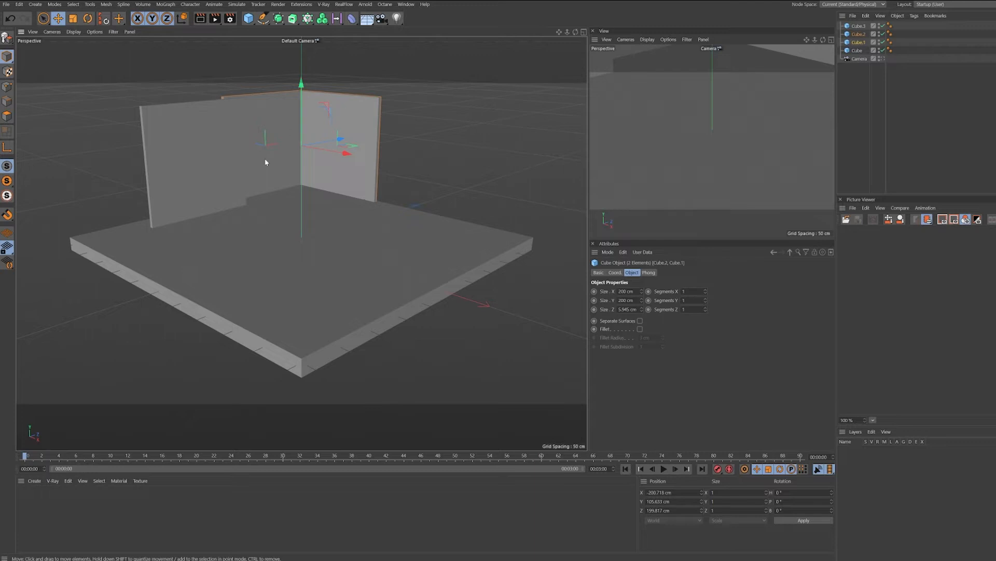
# Narrow the front wall panel to about 97 cm and shift it to about Z -15 cm
pyautogui.click(196, 154)
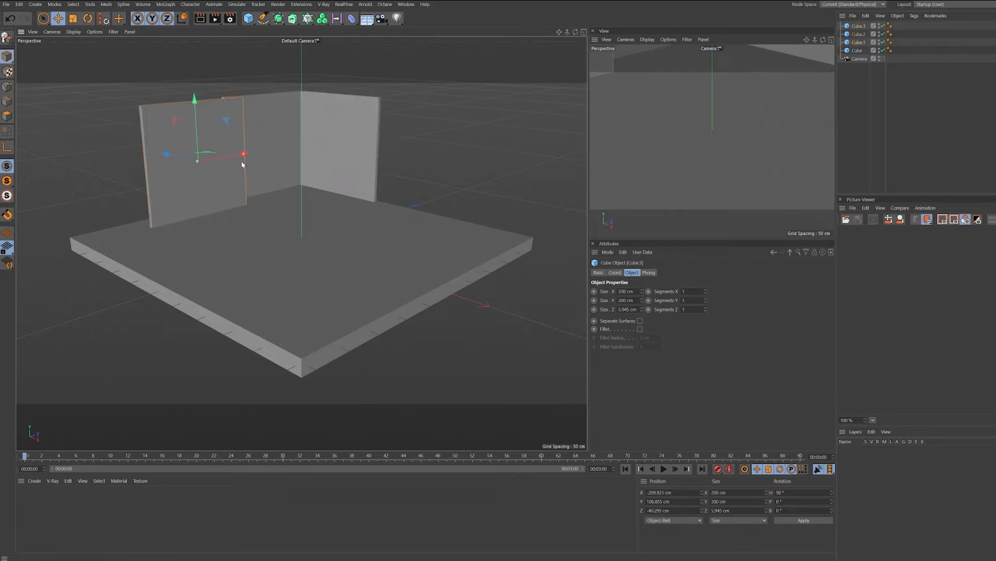
pyautogui.moveTo(244, 156)
pyautogui.mouseDown()
pyautogui.moveTo(221, 165)
pyautogui.moveTo(257, 150)
pyautogui.mouseUp()
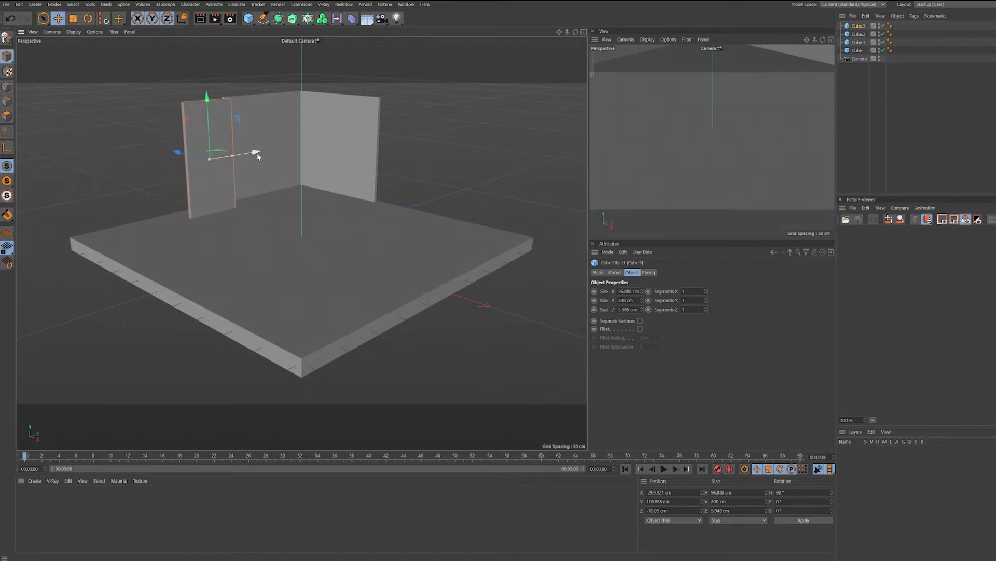
# Duplicate the narrow panel toward the front, widen the copy to about 210 cm and place it at about X -230, Z -151 cm
pyautogui.keyDown('ctrl'); pyautogui.moveTo(256, 153); pyautogui.dragTo(183, 161); pyautogui.keyUp('ctrl')
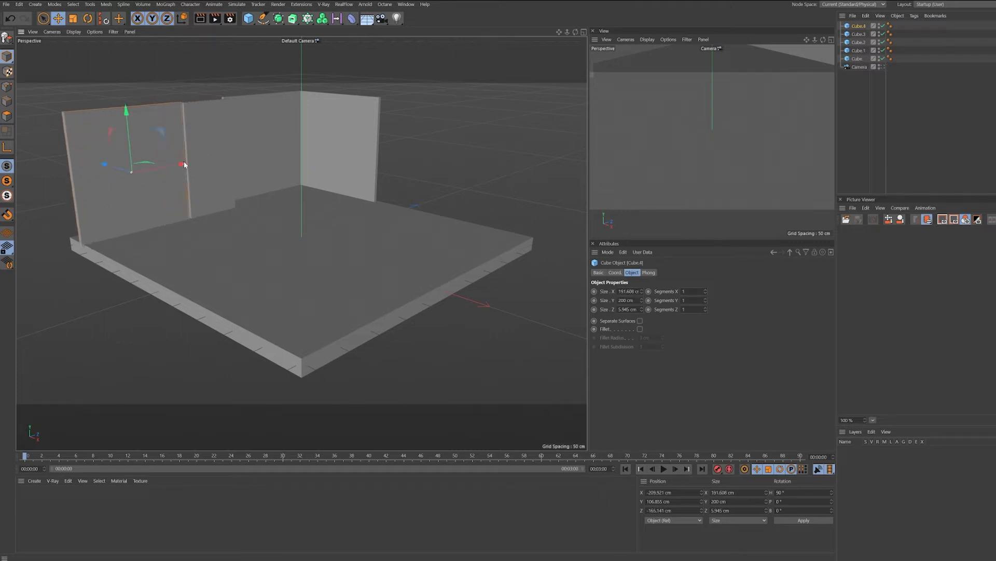
pyautogui.moveTo(105, 165); pyautogui.dragTo(100, 164)
pyautogui.moveTo(176, 164); pyautogui.dragTo(181, 161)
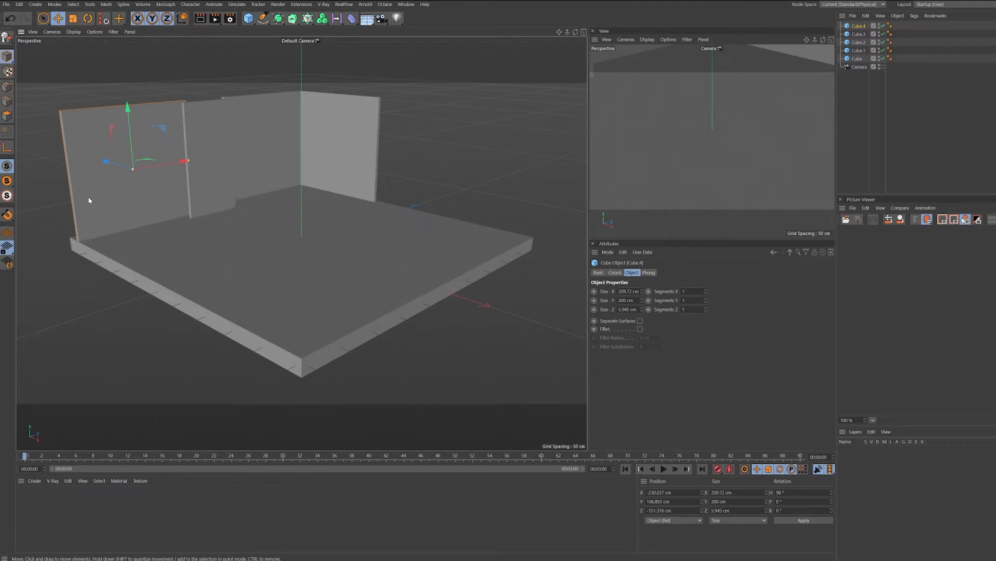
# Add a cube and shape it into a low front wall about 519 × 50 × 25 cm at about Y 10, Z -271 cm
pyautogui.click(249, 18)
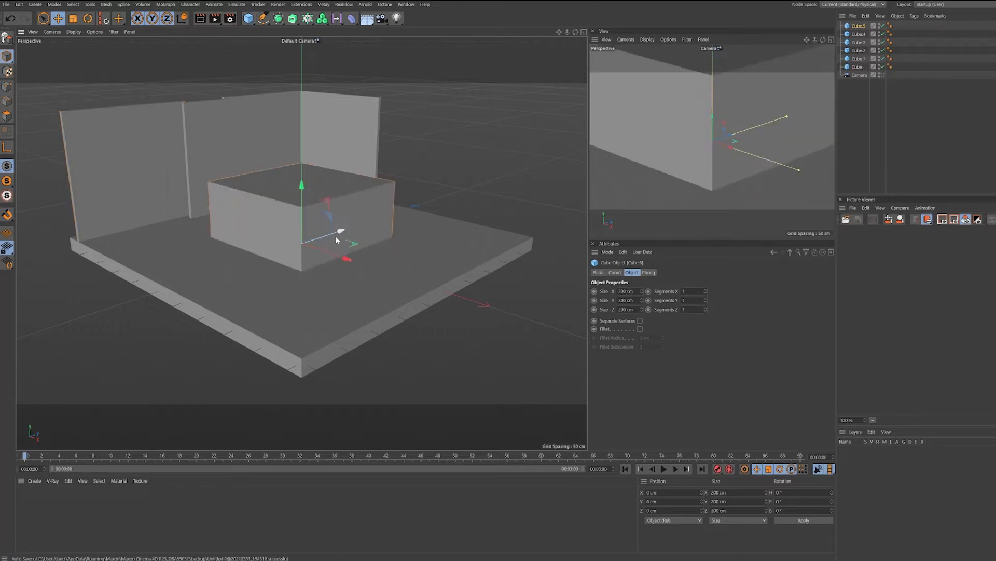
pyautogui.moveTo(344, 232); pyautogui.dragTo(309, 243)
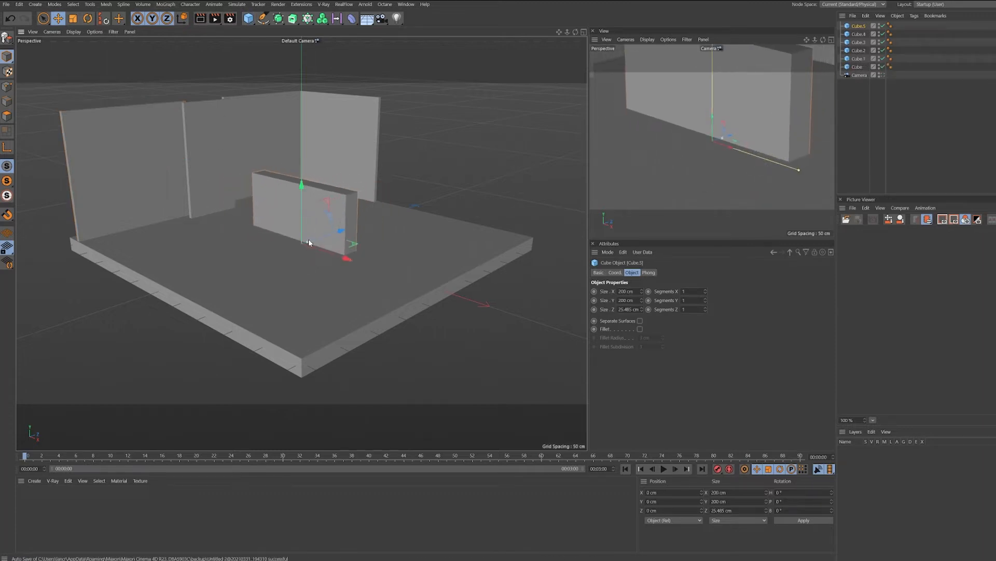
pyautogui.moveTo(301, 187); pyautogui.dragTo(199, 285)
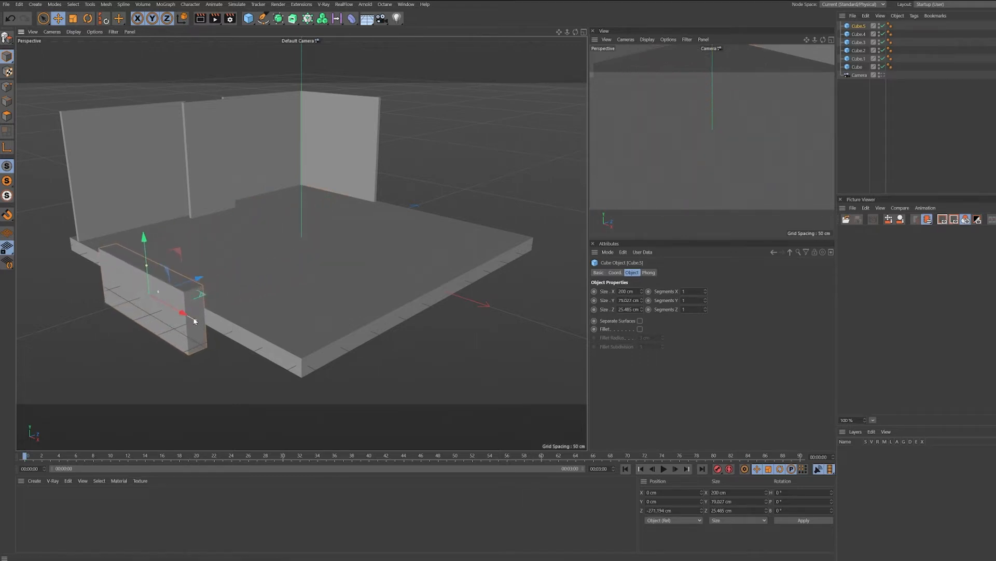
pyautogui.moveTo(195, 321); pyautogui.dragTo(290, 385)
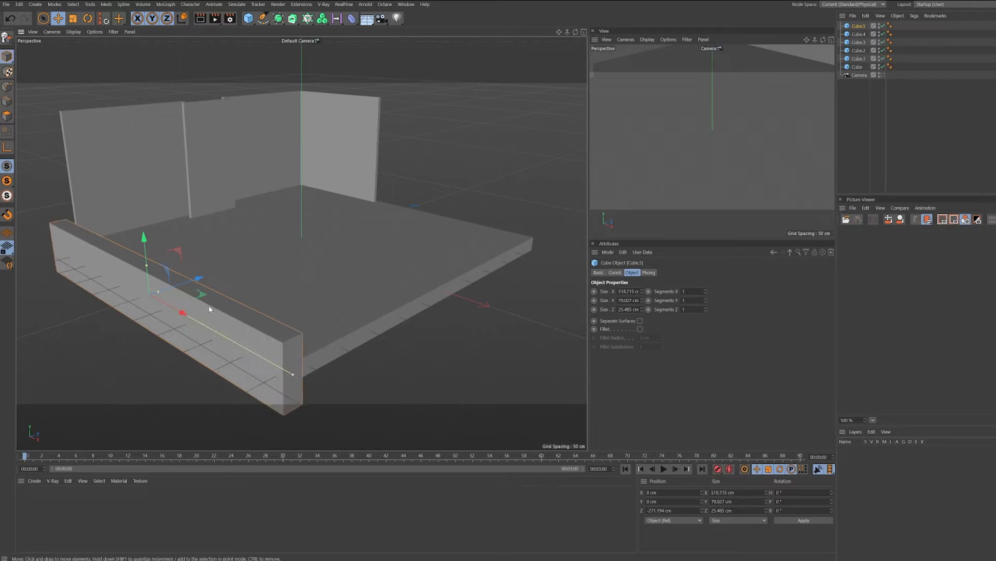
pyautogui.moveTo(150, 274); pyautogui.dragTo(143, 229)
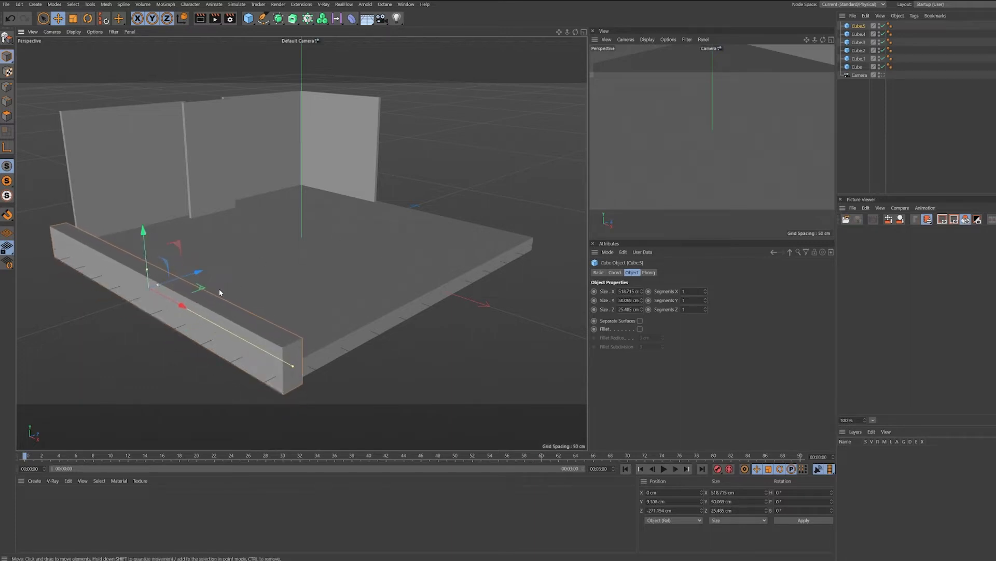
# Duplicate the lighter back wall twice along the slab's edge, widening the outermost copy to about 209 cm at about X 149, Z 252 cm
pyautogui.click(360, 161)
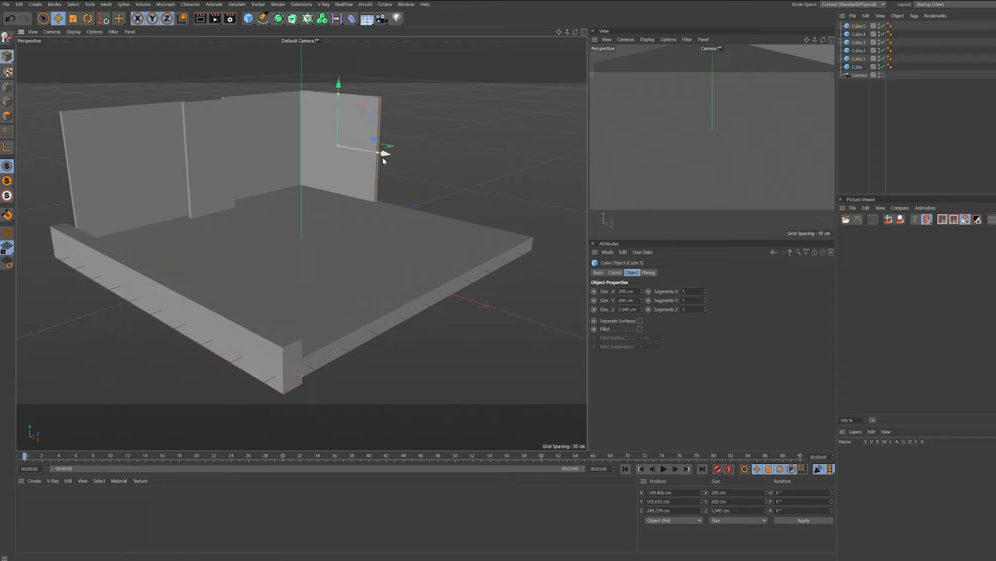
pyautogui.keyDown('ctrl'); pyautogui.moveTo(385, 157); pyautogui.dragTo(469, 207); pyautogui.keyUp('ctrl')
pyautogui.moveTo(451, 154); pyautogui.dragTo(528, 192)
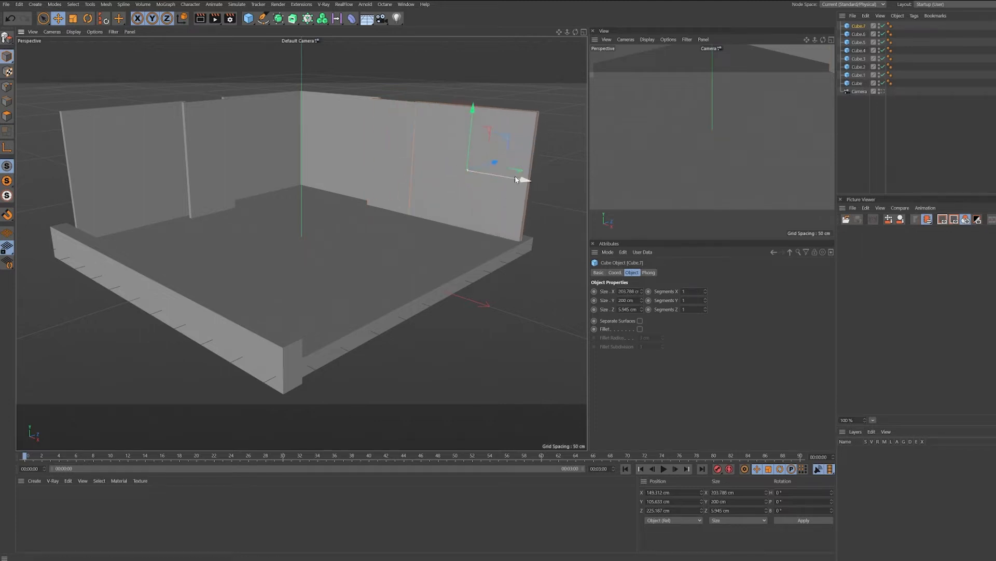
pyautogui.moveTo(497, 163); pyautogui.dragTo(537, 187)
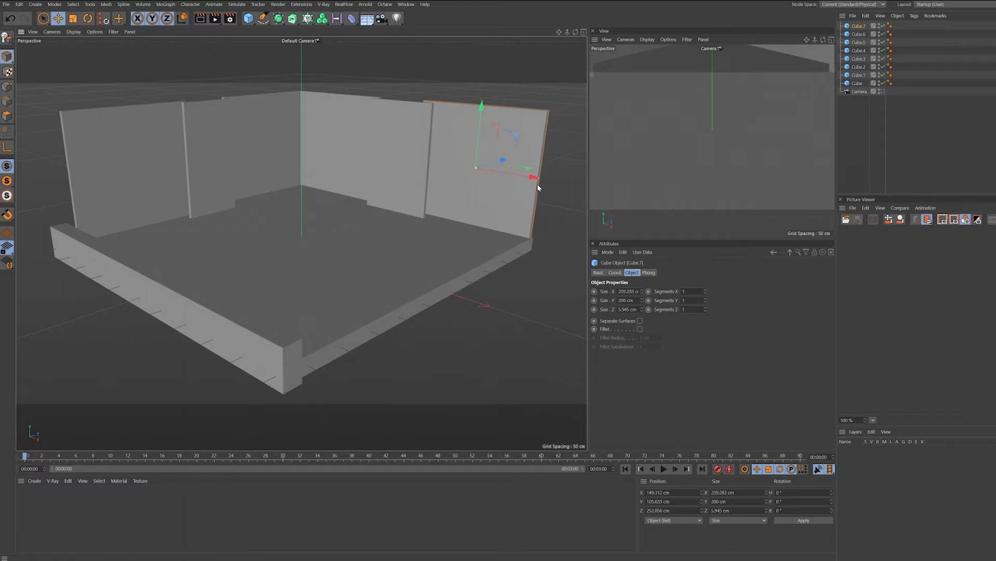
# Move the floor slab to about X 102 cm and lengthen it to about 834 cm along X
pyautogui.click(309, 312)
pyautogui.moveTo(348, 259); pyautogui.dragTo(396, 293)
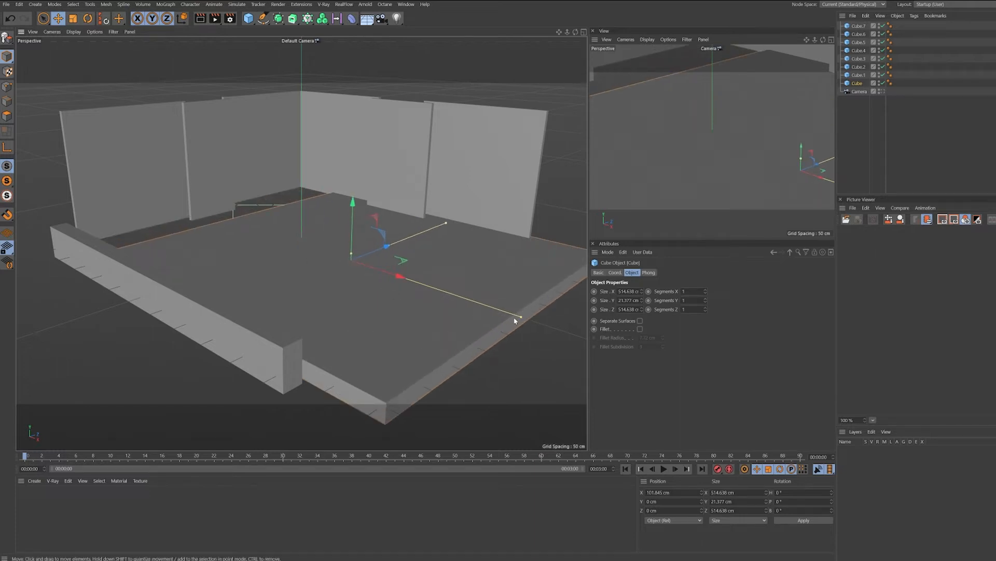
pyautogui.moveTo(520, 317); pyautogui.dragTo(663, 394)
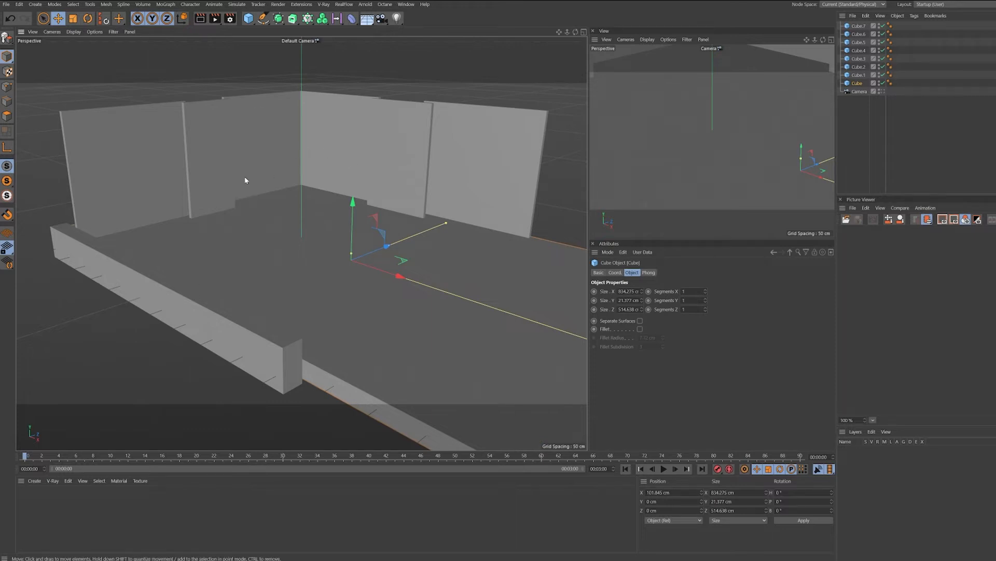
# Examine the staircase and shapes in the Playing_with_shapes project and return to the Untitled 2 project
pyautogui.press('v')
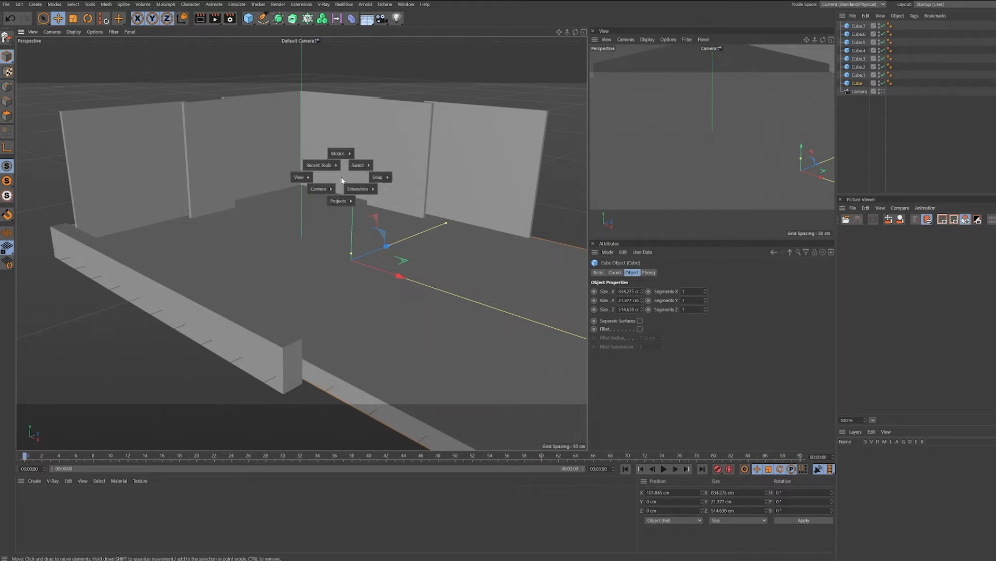
pyautogui.press('v')
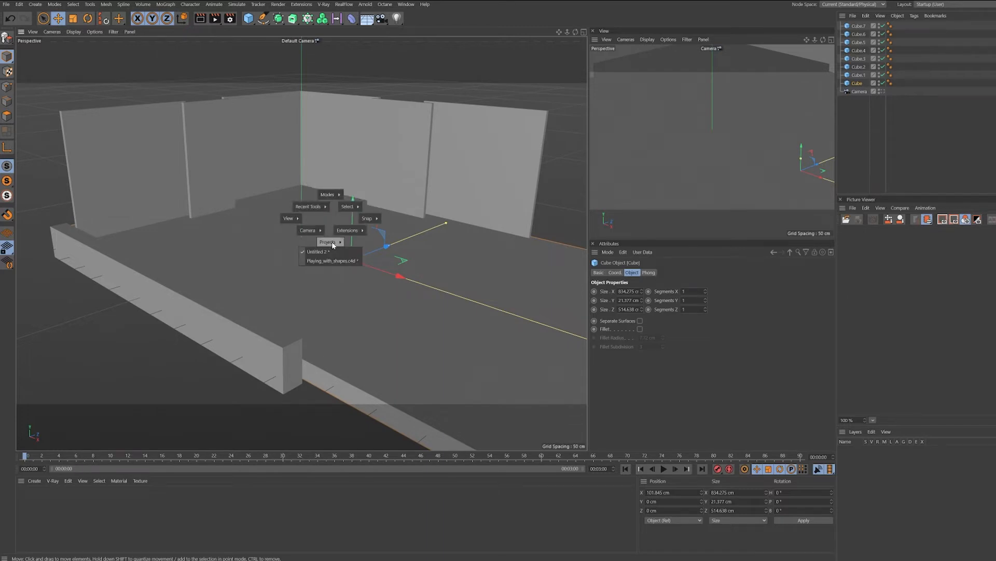
pyautogui.moveTo(332, 241)
pyautogui.click(323, 260)
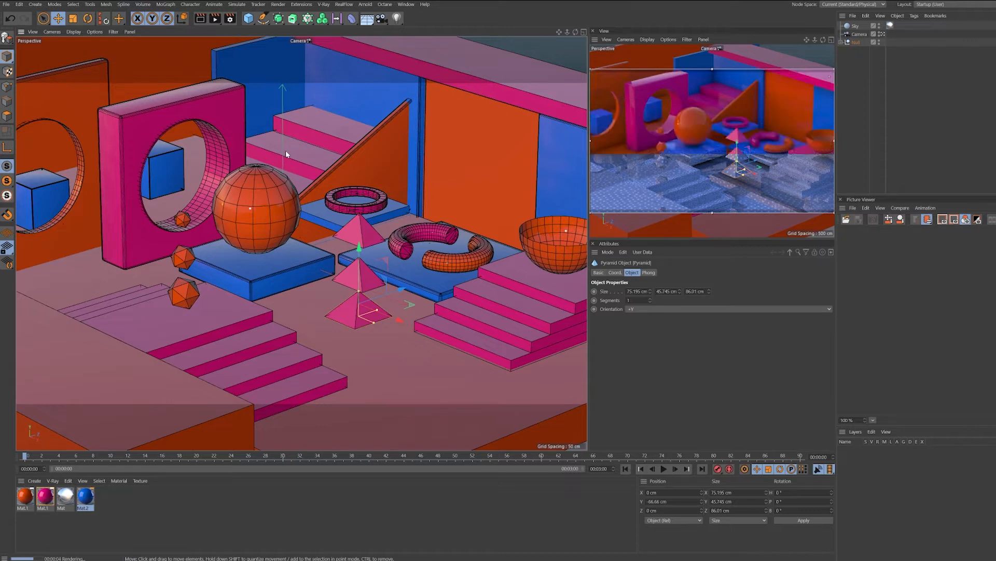
pyautogui.press('v')
pyautogui.moveTo(289, 174)
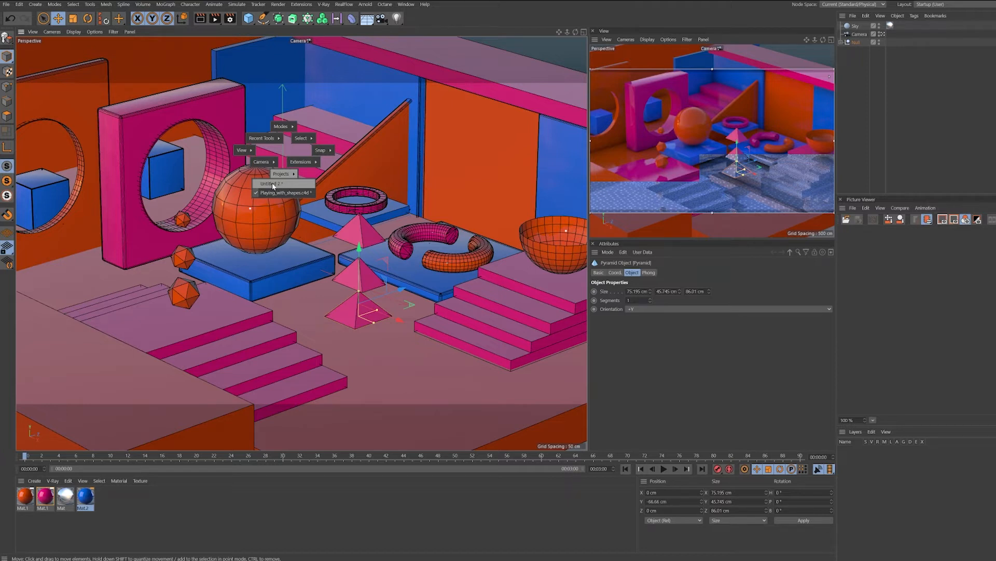
pyautogui.click(270, 185)
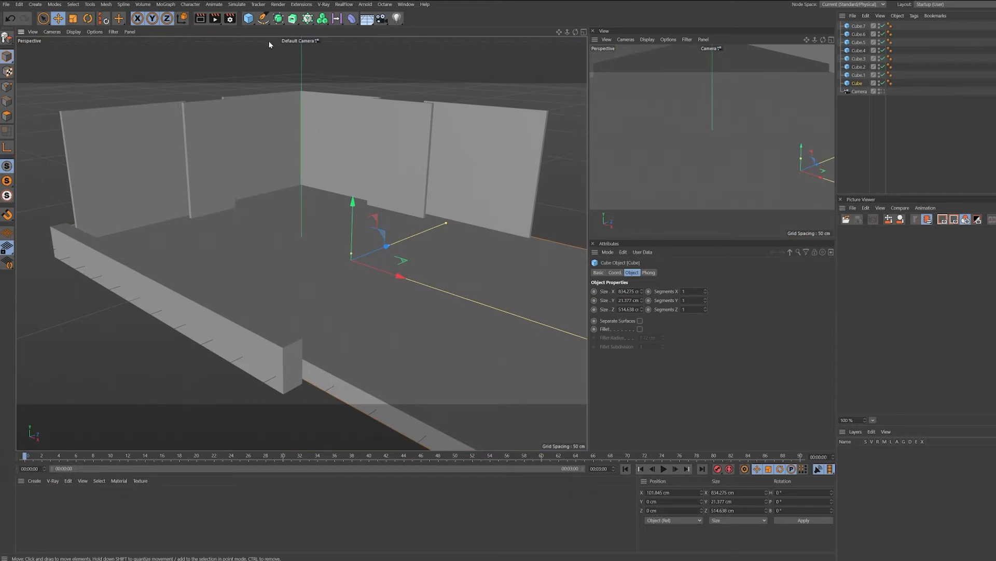
# Add a cube, flatten it into a step about 196 × 13 × 86 cm, and place it at about Y 14, Z 170 cm
pyautogui.click(249, 18)
pyautogui.moveTo(301, 184); pyautogui.dragTo(350, 237)
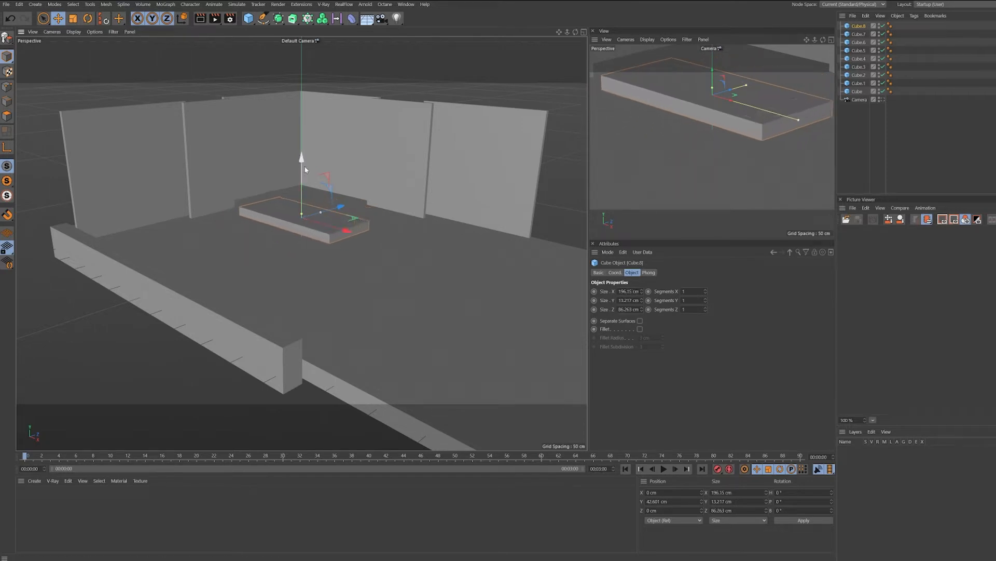
pyautogui.moveTo(302, 160); pyautogui.dragTo(303, 179)
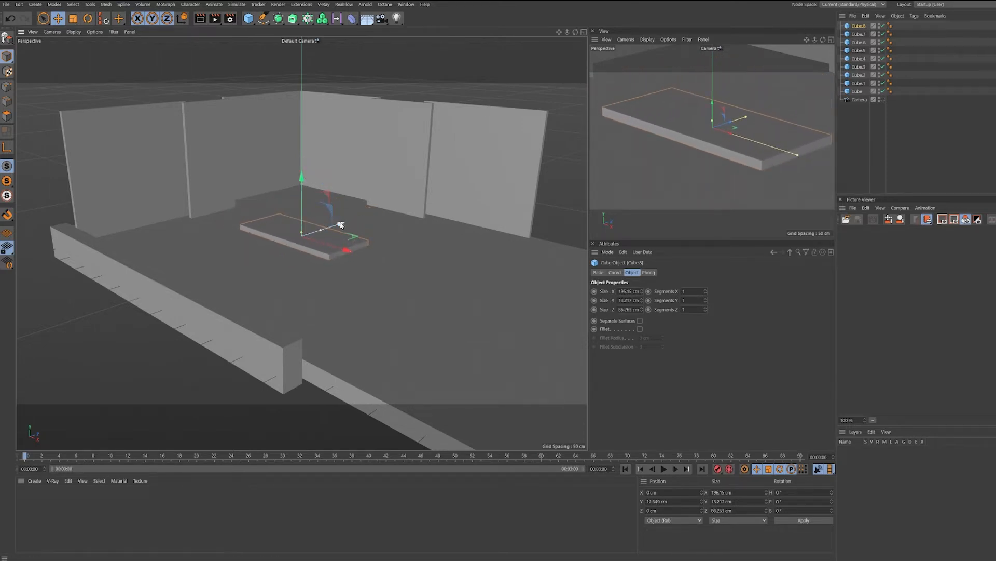
pyautogui.moveTo(335, 225); pyautogui.dragTo(402, 201)
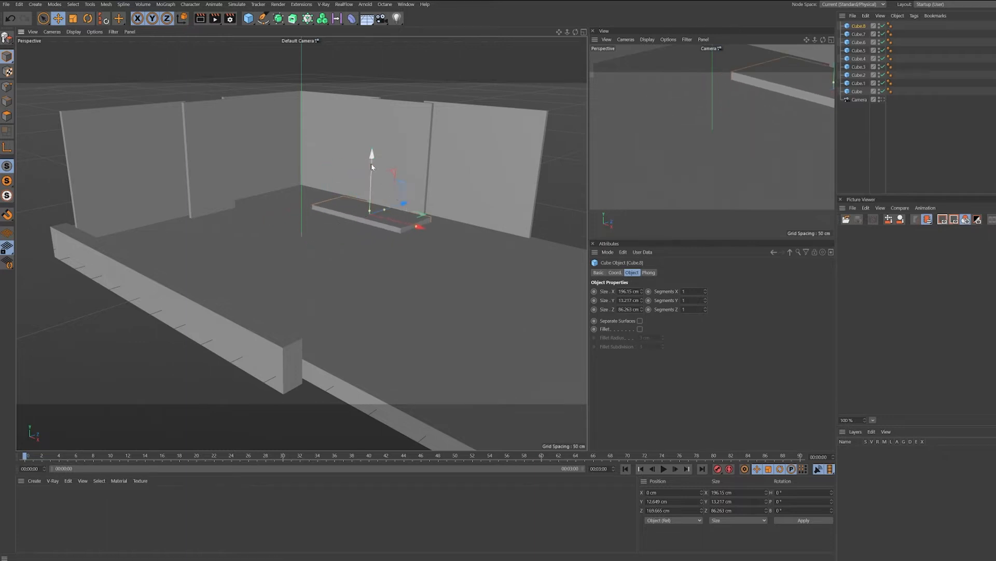
# Stack three copies of the step, each higher and farther back, up to about Y 59, Z 219 cm to form a staircase
pyautogui.moveTo(372, 155)
pyautogui.mouseDown()
pyautogui.moveTo(377, 142)
pyautogui.moveTo(373, 157)
pyautogui.mouseUp()
pyautogui.hotkey('ctrl', 'z')
pyautogui.moveTo(406, 193); pyautogui.dragTo(411, 188)
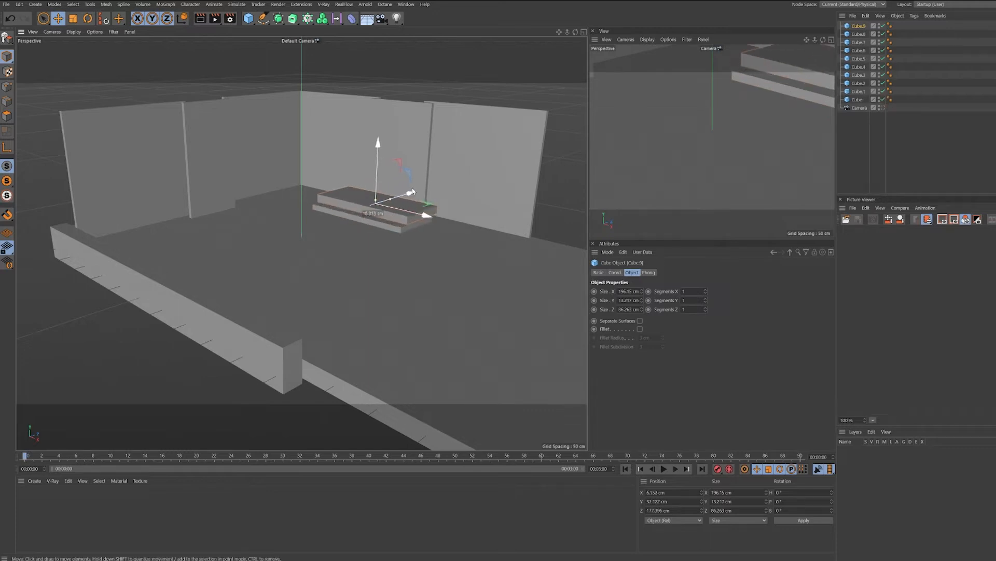
pyautogui.keyDown('ctrl'); pyautogui.moveTo(377, 143); pyautogui.dragTo(382, 138); pyautogui.keyUp('ctrl')
pyautogui.moveTo(409, 190); pyautogui.dragTo(416, 187)
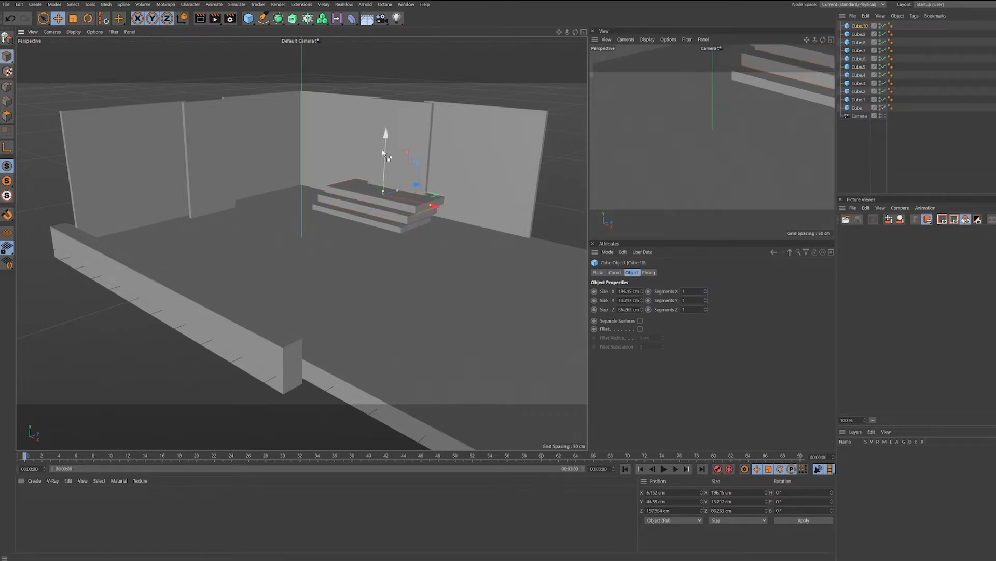
pyautogui.keyDown('ctrl'); pyautogui.moveTo(387, 136); pyautogui.dragTo(387, 127); pyautogui.keyUp('ctrl')
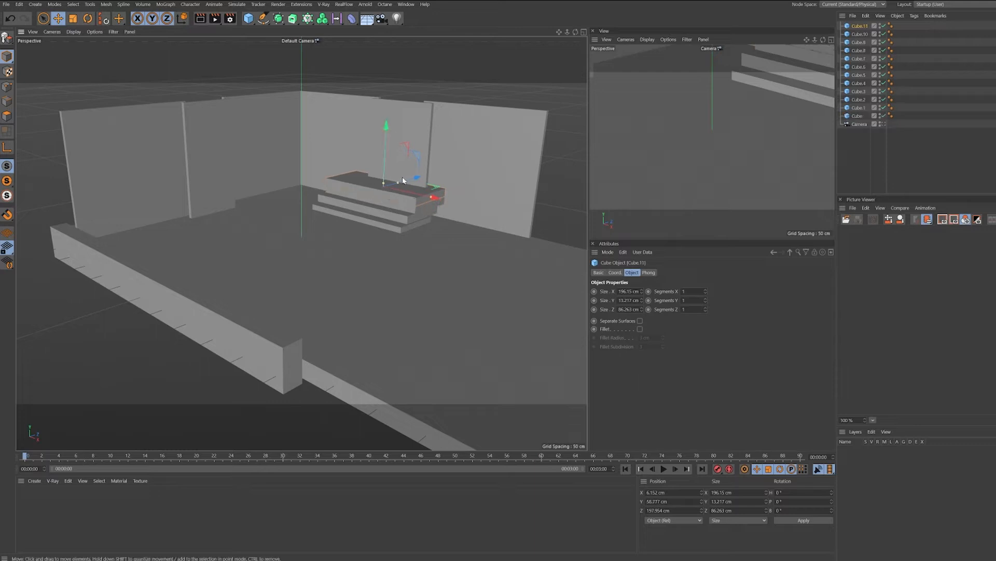
pyautogui.moveTo(414, 179); pyautogui.dragTo(422, 177)
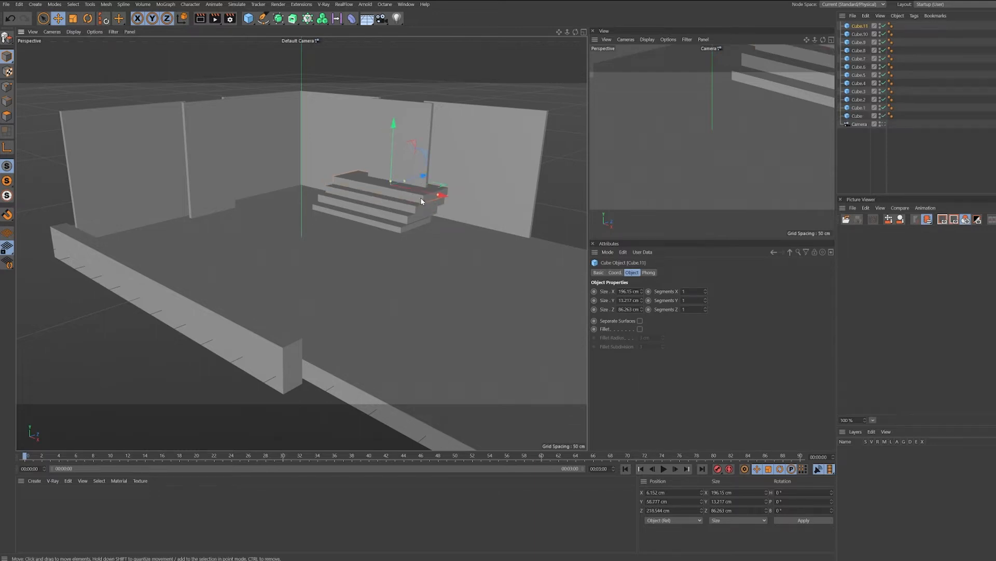
pyautogui.keyDown('shift'); pyautogui.click(398, 234); pyautogui.keyUp('shift')
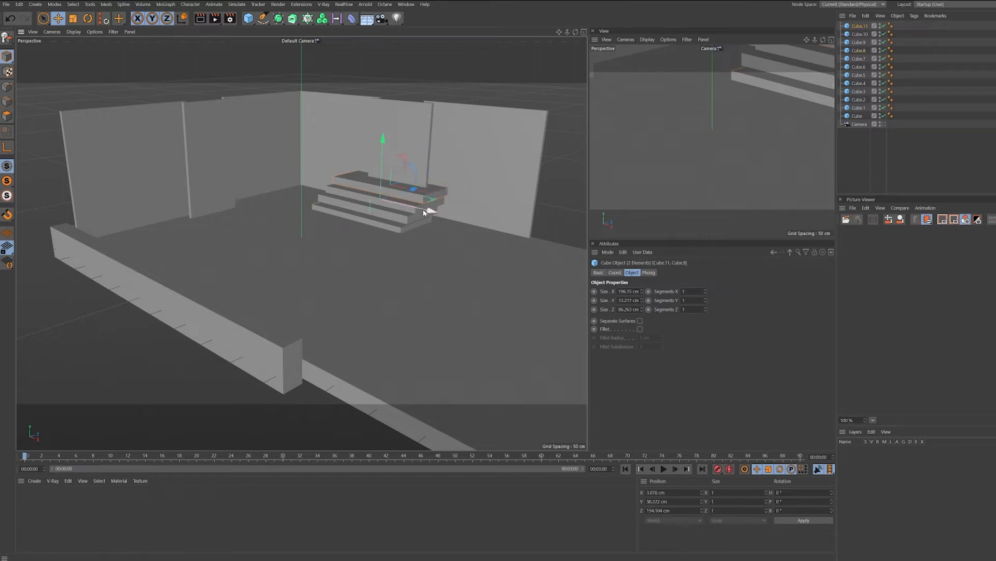
pyautogui.moveTo(429, 211); pyautogui.dragTo(404, 214)
pyautogui.hotkey('ctrl', 'z')
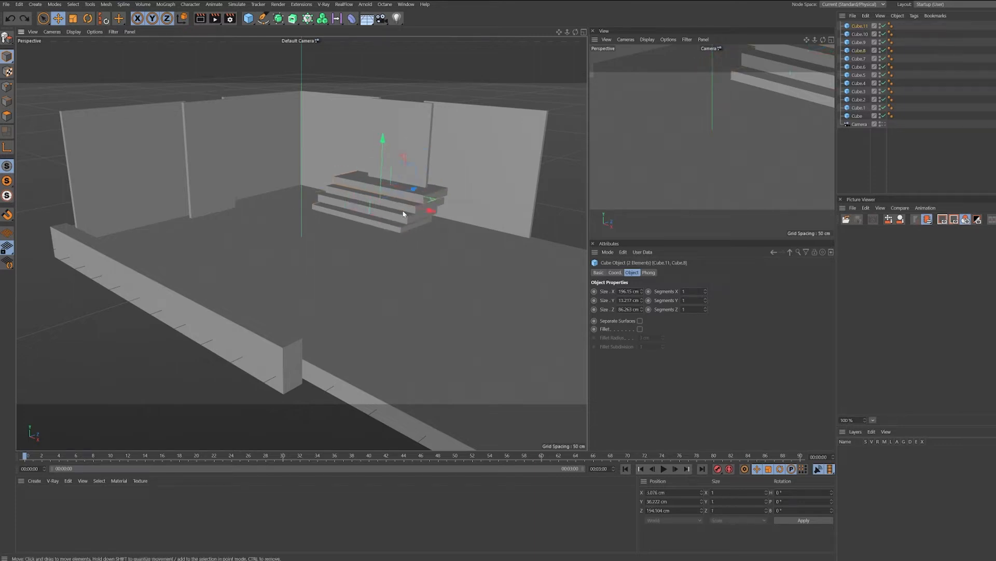
pyautogui.click(562, 192)
# Select all four stair steps and move them together into the back corner, at about X -157, Z 234 cm
pyautogui.click(367, 219)
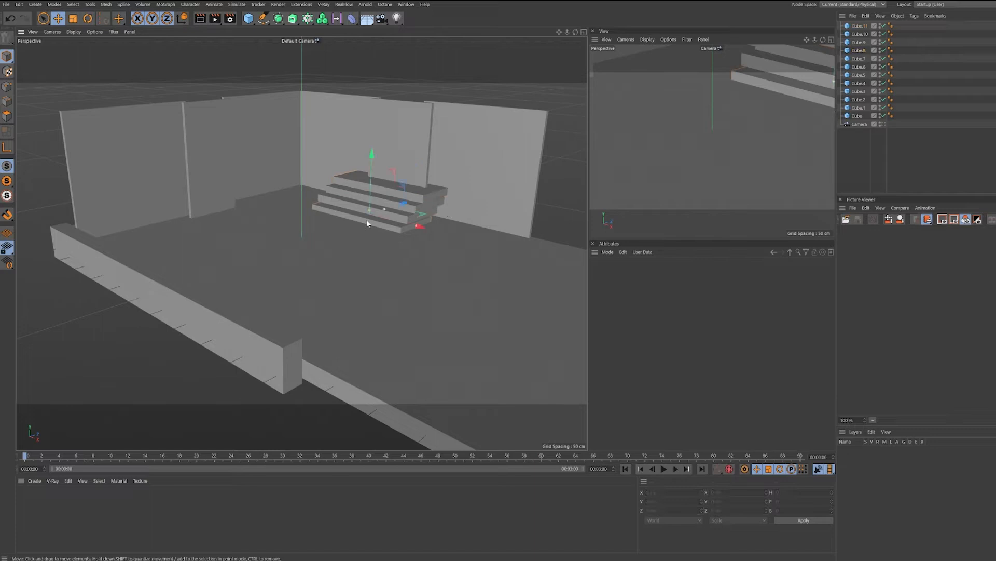
pyautogui.keyDown('shift'); pyautogui.click(407, 219); pyautogui.keyUp('shift')
pyautogui.keyDown('shift'); pyautogui.click(420, 210); pyautogui.keyUp('shift')
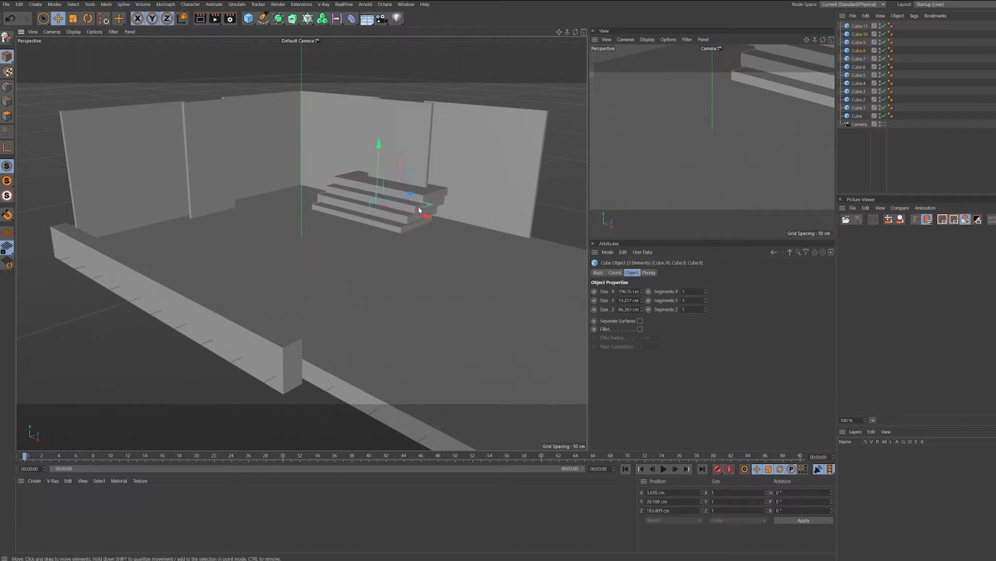
pyautogui.keyDown('shift'); pyautogui.click(426, 199); pyautogui.keyUp('shift')
pyautogui.moveTo(427, 214); pyautogui.dragTo(366, 173)
pyautogui.click(481, 84)
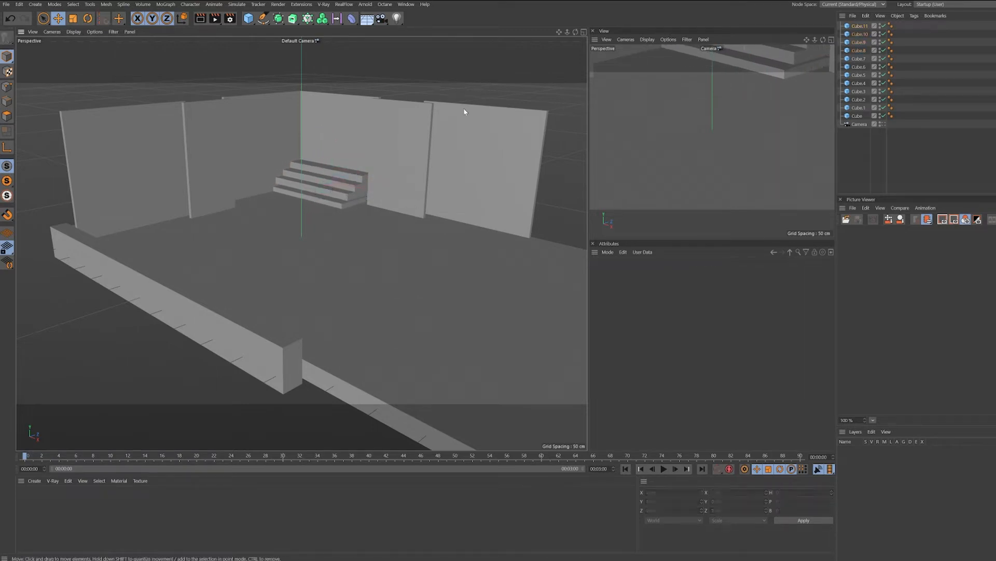
# Reselect the four stair steps and shift them slightly along X away from the corner
pyautogui.click(309, 199)
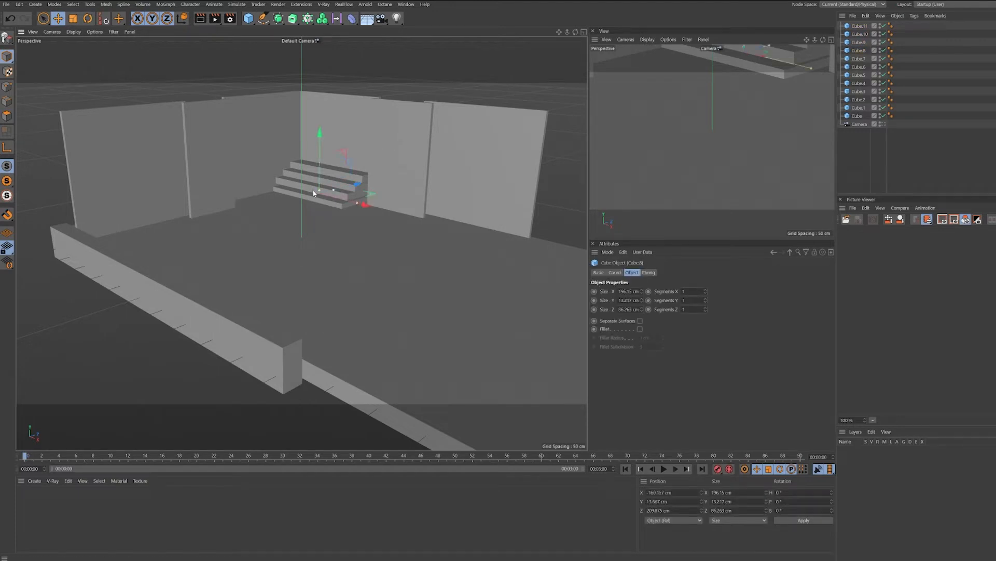
pyautogui.keyDown('shift'); pyautogui.click(312, 179); pyautogui.keyUp('shift')
pyautogui.keyDown('shift'); pyautogui.click(315, 170); pyautogui.keyUp('shift')
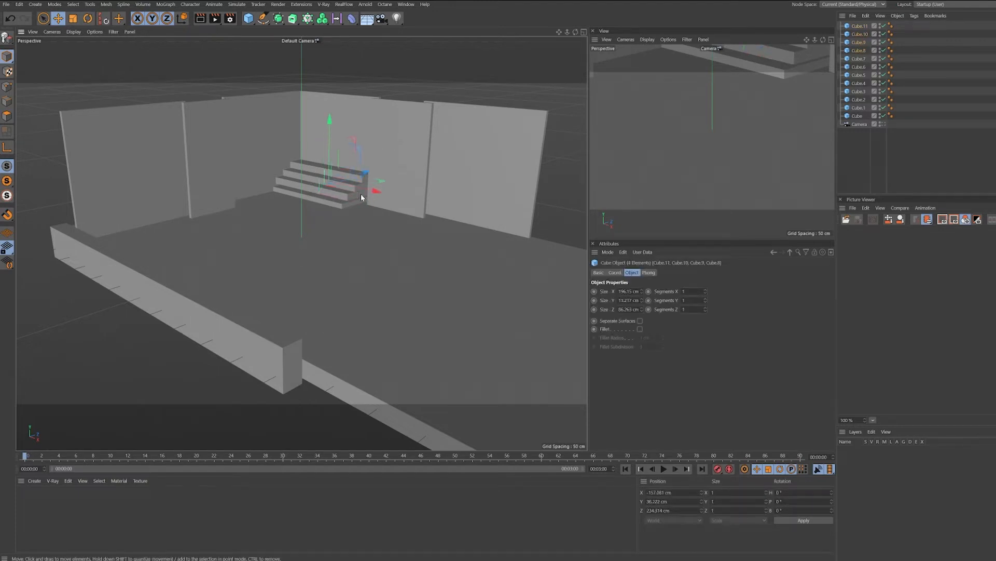
pyautogui.moveTo(376, 193); pyautogui.dragTo(379, 193)
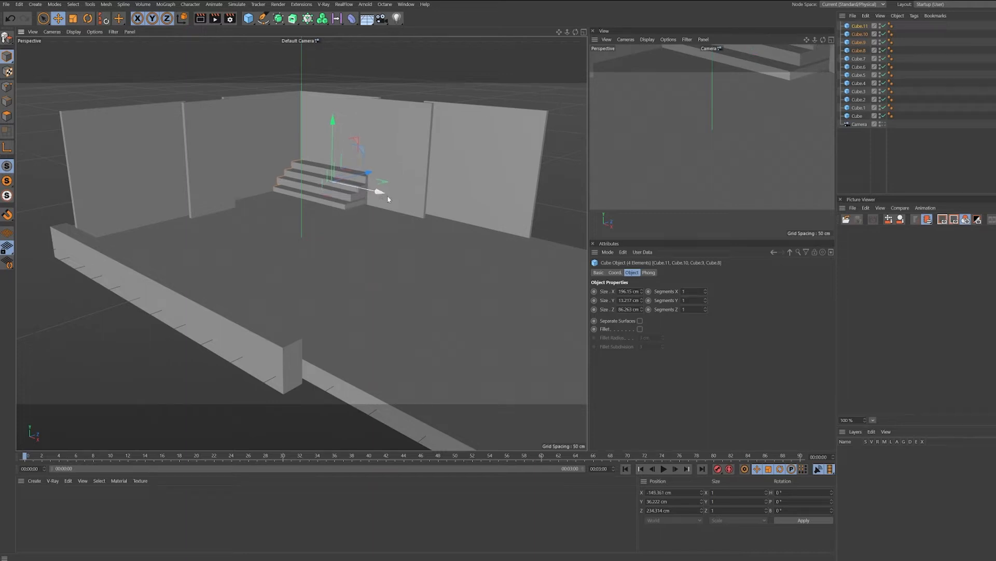
pyautogui.click(279, 262)
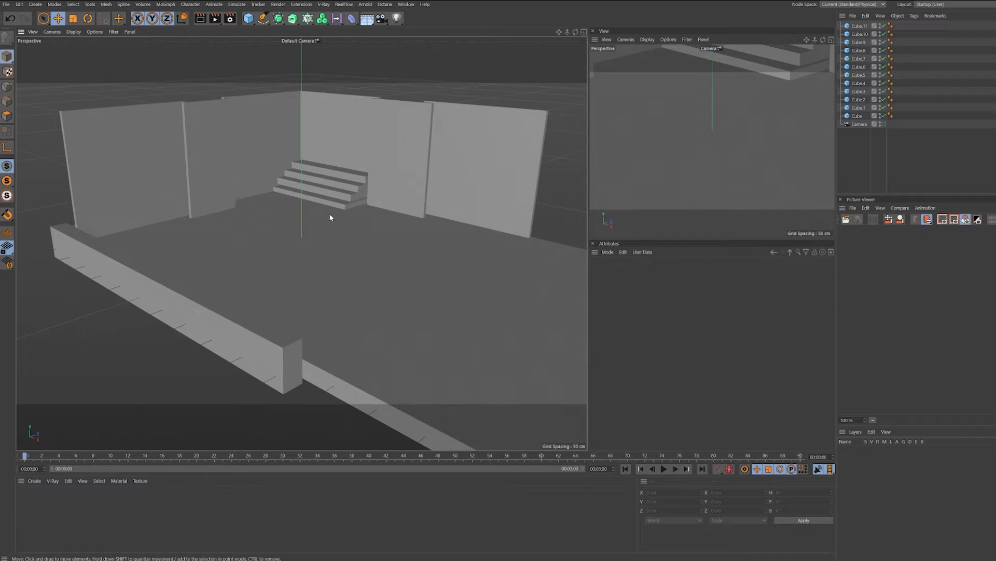
# Add a cube, shape it into a side wall about 19 × 79 × 200 cm, and place it beside the stairs at about X -37, Z 148 cm
pyautogui.click(248, 18)
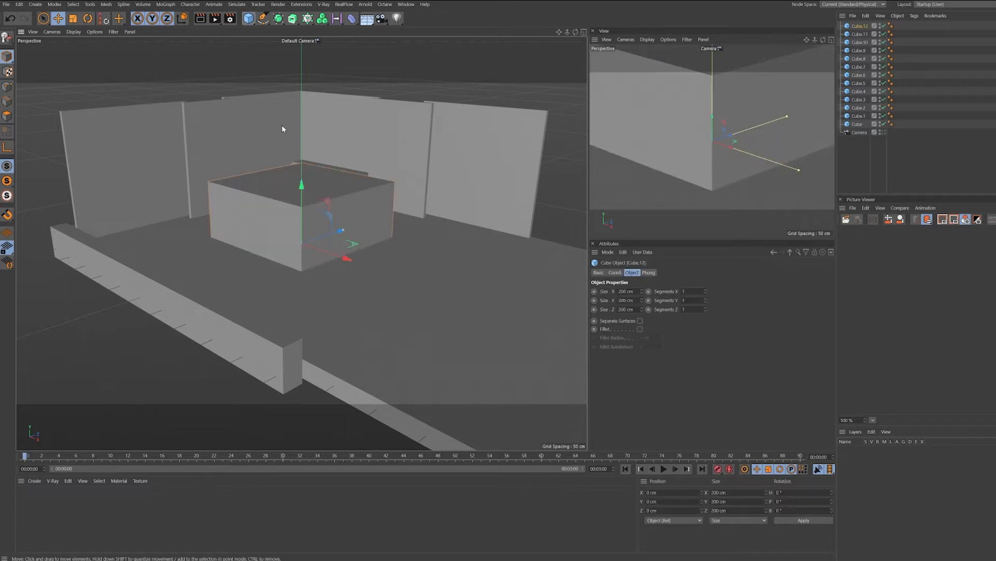
pyautogui.moveTo(300, 191); pyautogui.dragTo(302, 223)
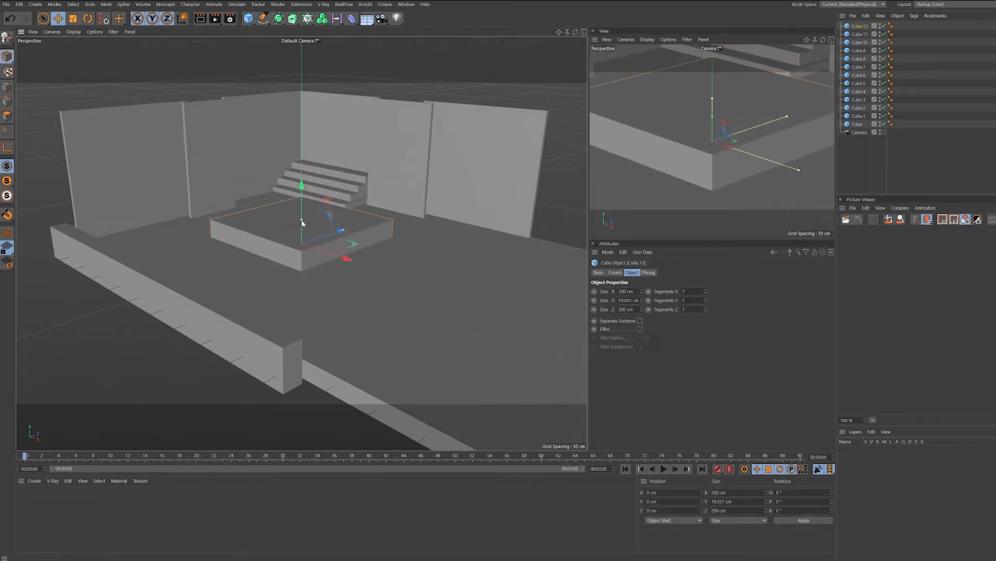
pyautogui.moveTo(349, 260); pyautogui.dragTo(387, 233)
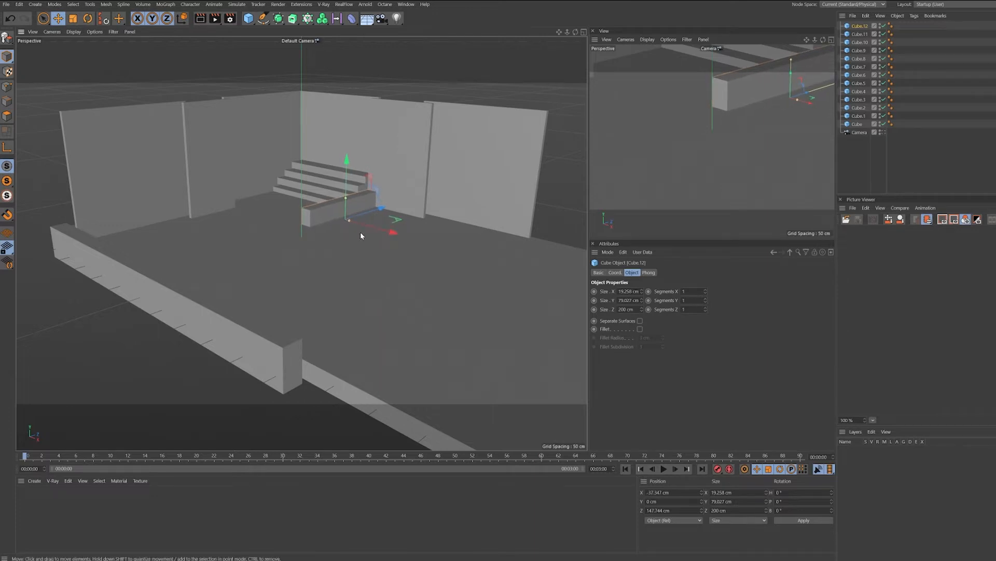
pyautogui.scroll(5, 309, 203)
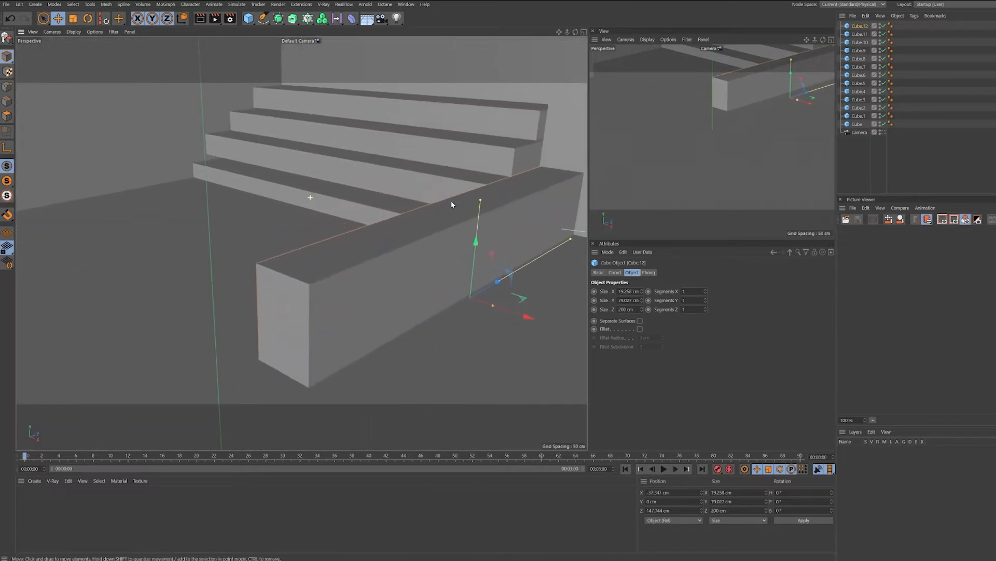
# Look through the scene camera and reframe it to show the staircase, side wall, surrounding walls and front ledge, returning to the default camera
pyautogui.keyDown('alt'); pyautogui.moveTo(441, 222); pyautogui.dragTo(422, 212); pyautogui.keyUp('alt')
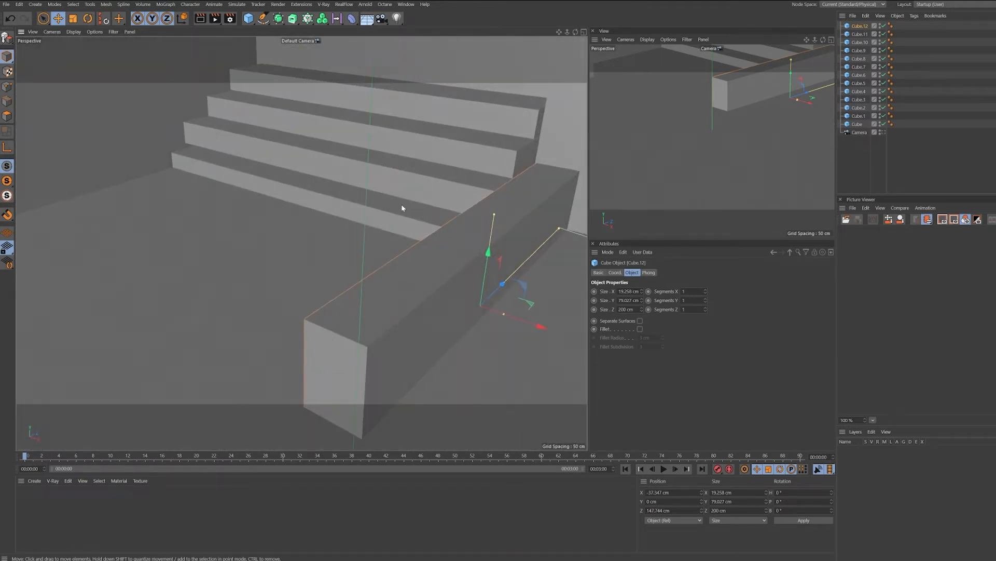
pyautogui.keyDown('alt'); pyautogui.moveTo(443, 185); pyautogui.dragTo(382, 219, button='right'); pyautogui.keyUp('alt')
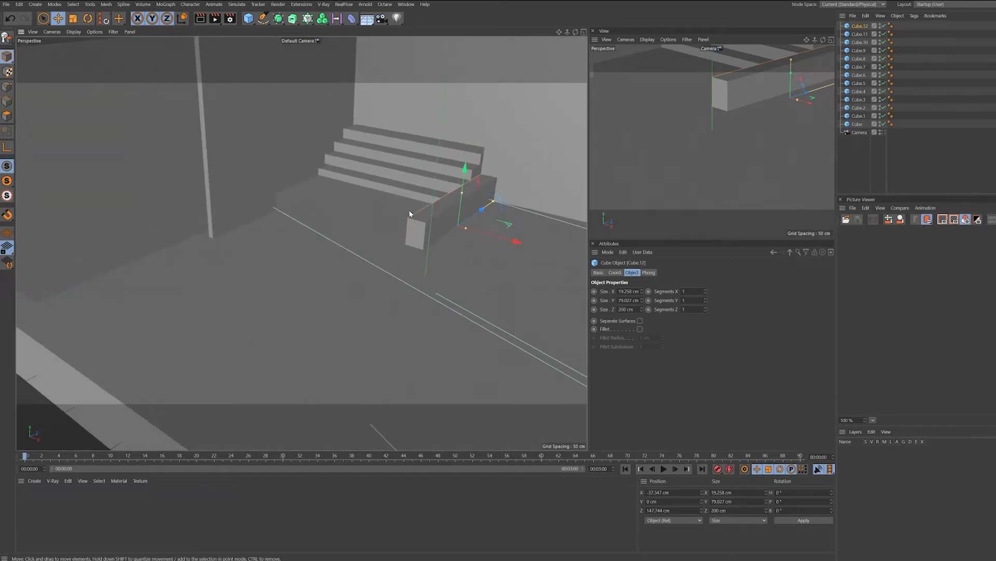
pyautogui.keyDown('alt'); pyautogui.moveTo(409, 209); pyautogui.dragTo(329, 221, button='middle'); pyautogui.keyUp('alt')
pyautogui.moveTo(329, 221)
pyautogui.keyDown('alt'); pyautogui.mouseDown(button='right')
pyautogui.moveTo(323, 231)
pyautogui.moveTo(340, 228)
pyautogui.mouseUp(button='right'); pyautogui.keyUp('alt')
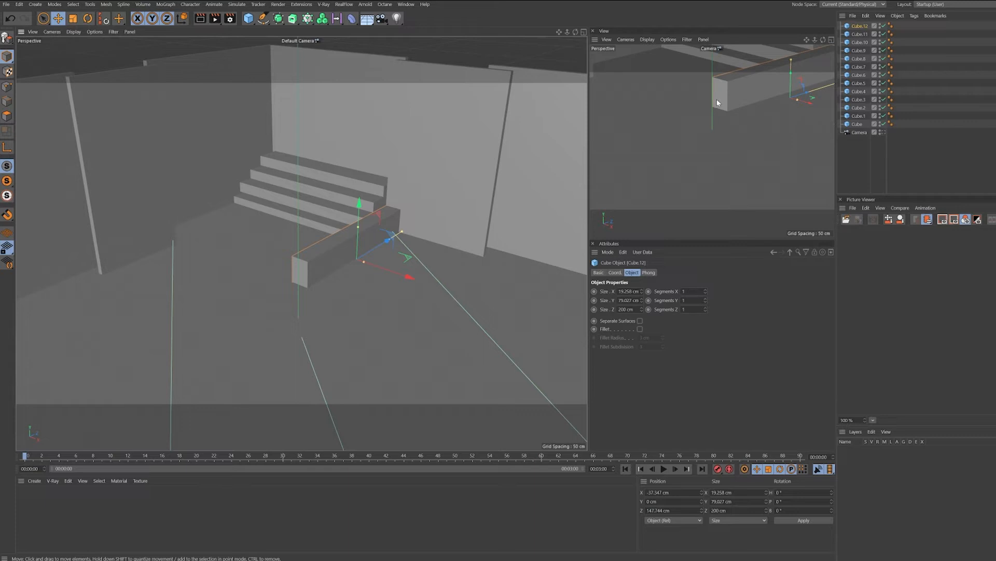
pyautogui.click(882, 132)
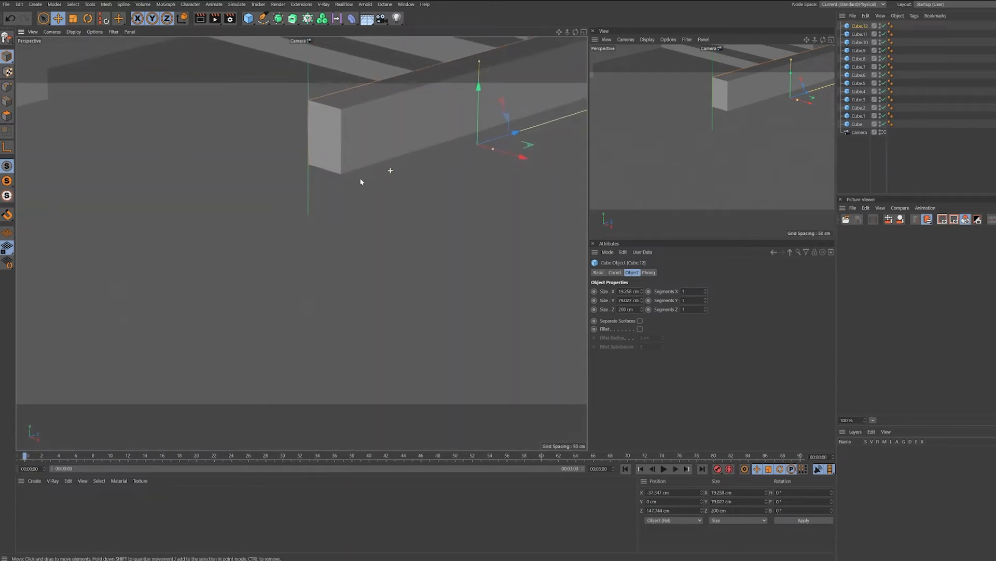
pyautogui.keyDown('alt'); pyautogui.moveTo(362, 182); pyautogui.dragTo(238, 207, button='right'); pyautogui.keyUp('alt')
pyautogui.keyDown('alt'); pyautogui.moveTo(396, 158); pyautogui.dragTo(296, 184, button='right'); pyautogui.keyUp('alt')
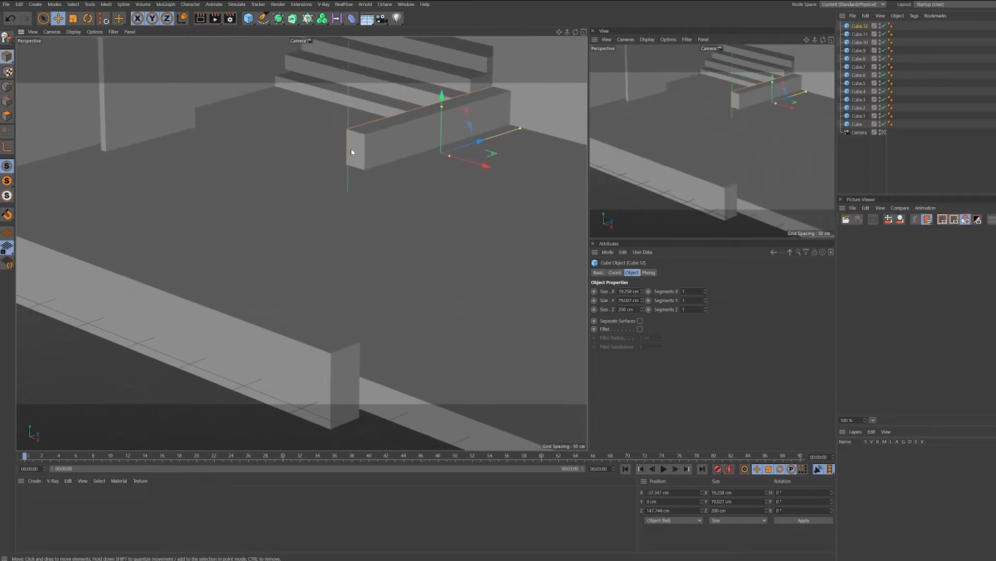
pyautogui.keyDown('alt'); pyautogui.moveTo(351, 148); pyautogui.dragTo(301, 240, button='right'); pyautogui.keyUp('alt')
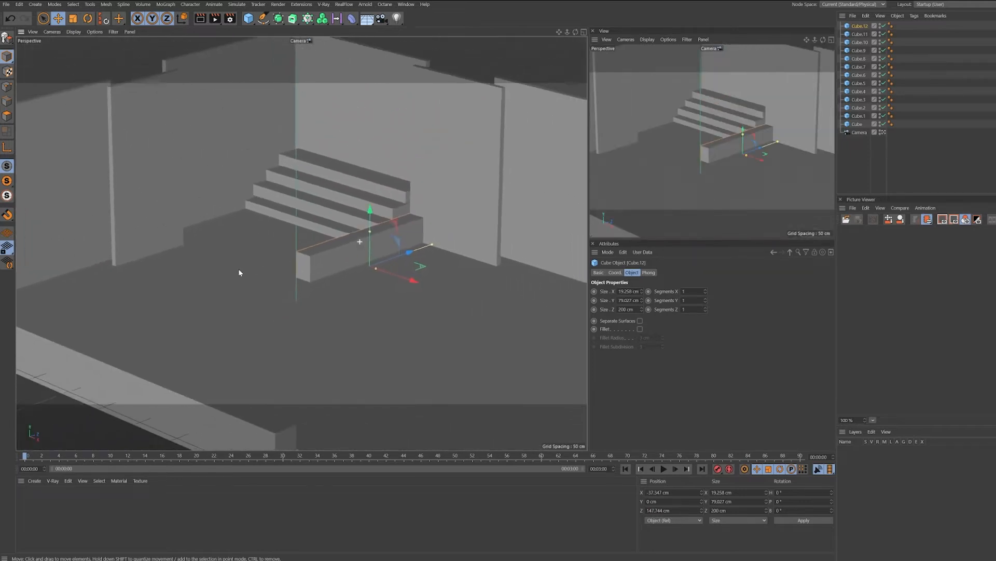
pyautogui.keyDown('alt'); pyautogui.moveTo(239, 270); pyautogui.dragTo(228, 272, button='right'); pyautogui.keyUp('alt')
pyautogui.keyDown('alt'); pyautogui.moveTo(394, 238); pyautogui.dragTo(361, 257, button='right'); pyautogui.keyUp('alt')
pyautogui.keyDown('alt'); pyautogui.moveTo(377, 244); pyautogui.dragTo(381, 232); pyautogui.keyUp('alt')
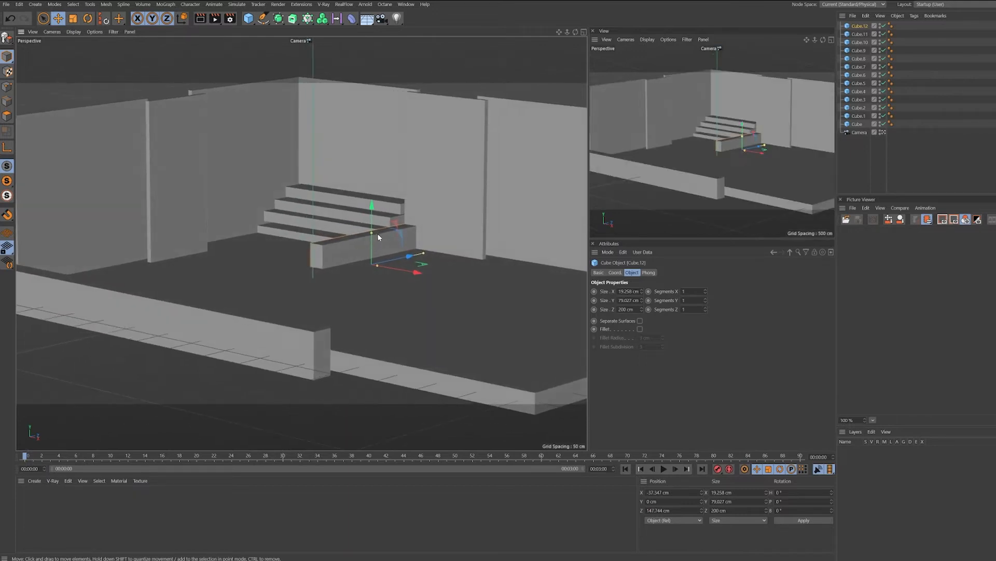
pyautogui.keyDown('alt'); pyautogui.moveTo(385, 220); pyautogui.dragTo(344, 234, button='middle'); pyautogui.keyUp('alt')
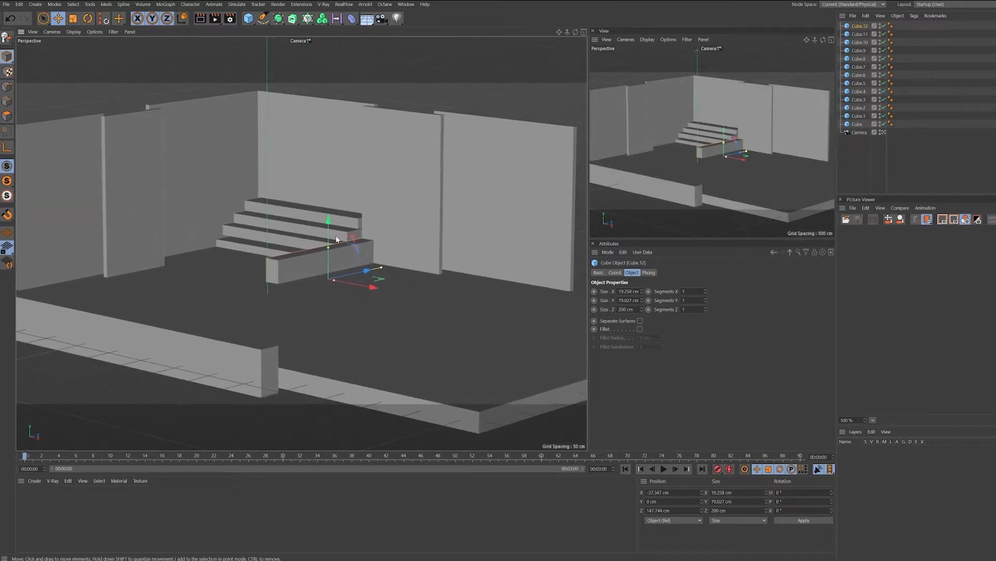
pyautogui.keyDown('alt'); pyautogui.moveTo(336, 238); pyautogui.dragTo(463, 238, button='right'); pyautogui.keyUp('alt')
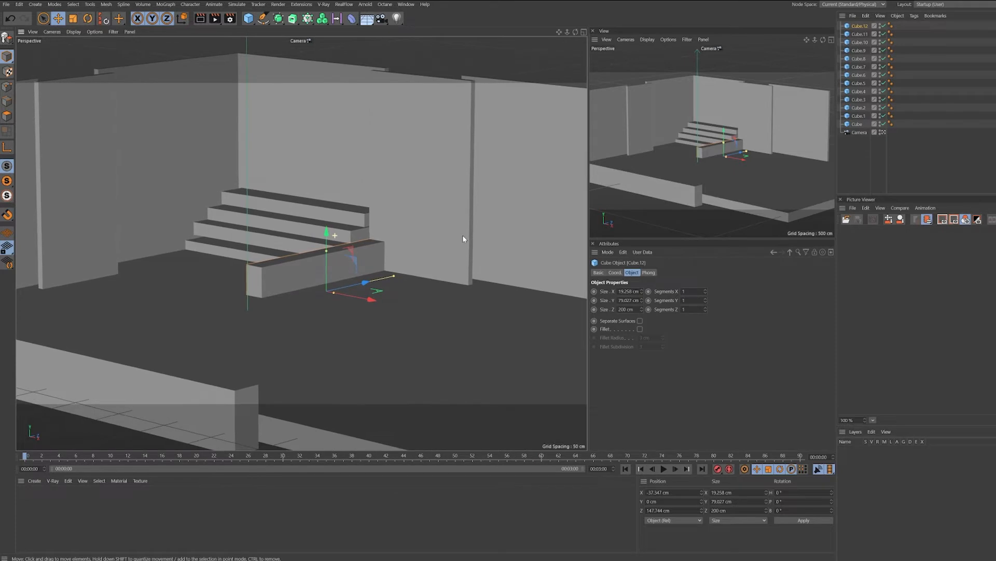
pyautogui.moveTo(346, 217)
pyautogui.keyDown('alt'); pyautogui.mouseDown()
pyautogui.moveTo(376, 222)
pyautogui.moveTo(336, 217)
pyautogui.mouseUp(); pyautogui.keyUp('alt')
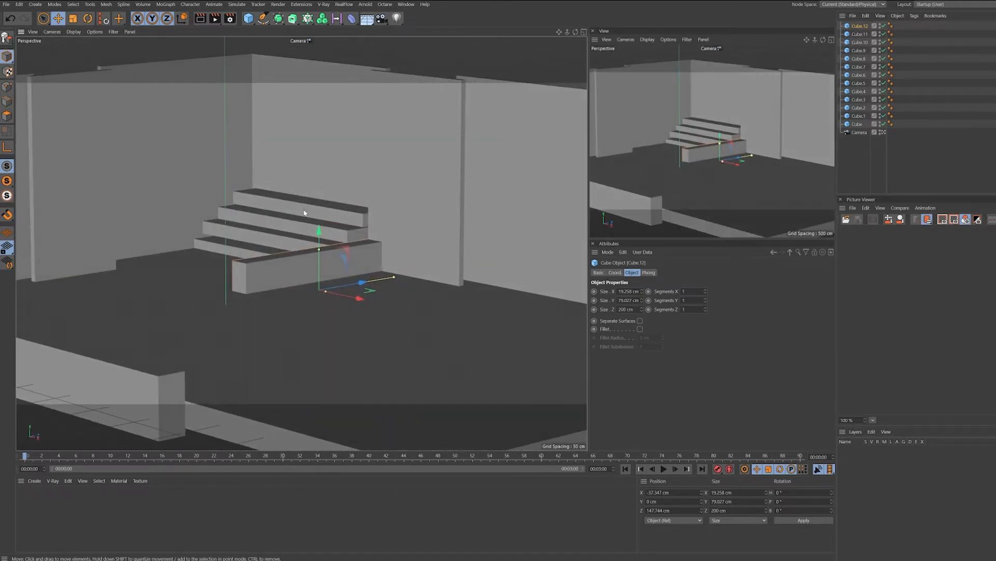
pyautogui.moveTo(301, 206)
pyautogui.keyDown('alt'); pyautogui.mouseDown(button='middle')
pyautogui.moveTo(379, 214)
pyautogui.moveTo(383, 205)
pyautogui.mouseUp(button='middle'); pyautogui.keyUp('alt')
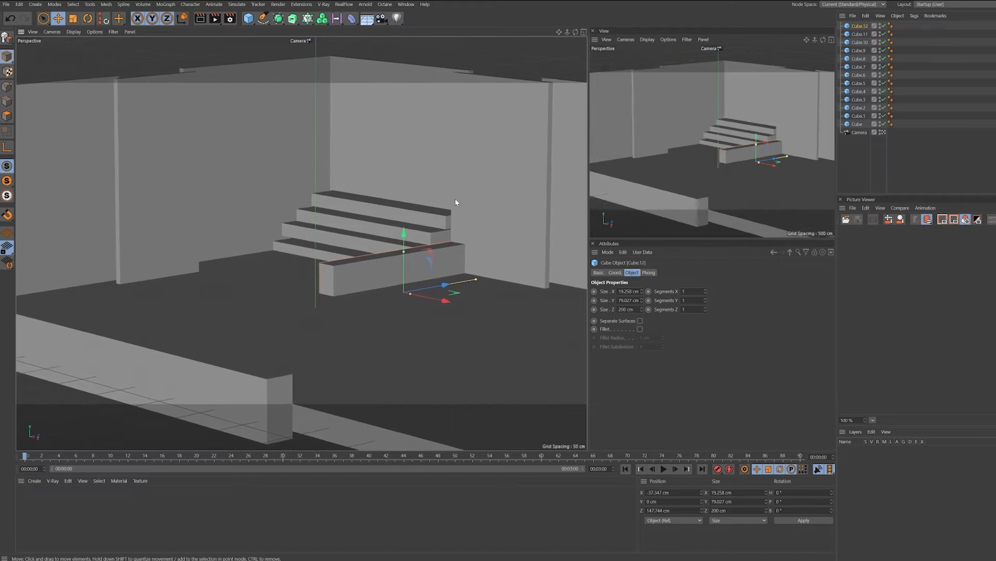
pyautogui.click(882, 133)
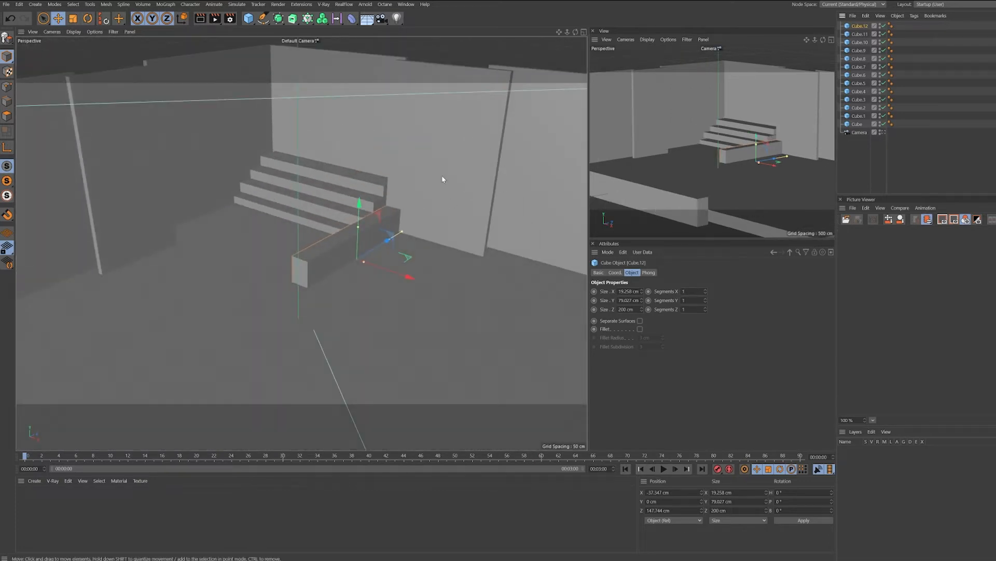
# Move the long low front wall outward along Z, away from the floor's front edge
pyautogui.scroll(-4, 396, 218)
pyautogui.keyDown('alt'); pyautogui.moveTo(413, 188); pyautogui.dragTo(380, 205); pyautogui.keyUp('alt')
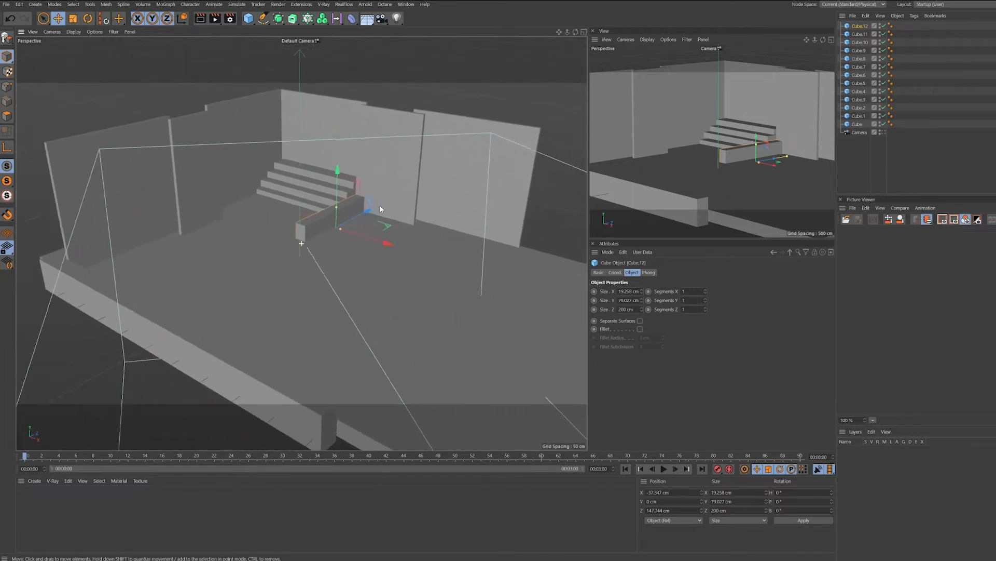
pyautogui.keyDown('alt'); pyautogui.moveTo(380, 205); pyautogui.dragTo(364, 188, button='middle'); pyautogui.keyUp('alt')
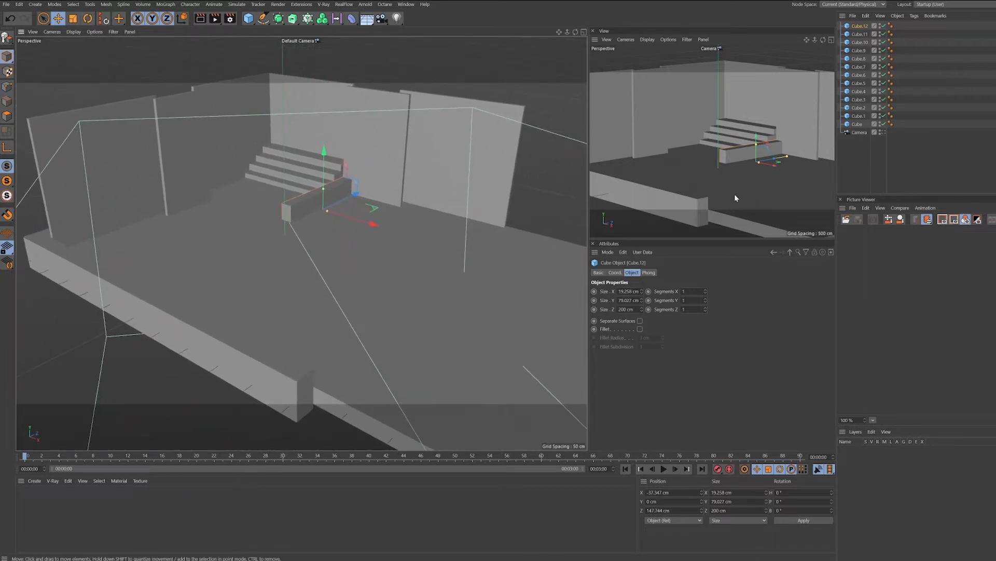
pyautogui.click(126, 305)
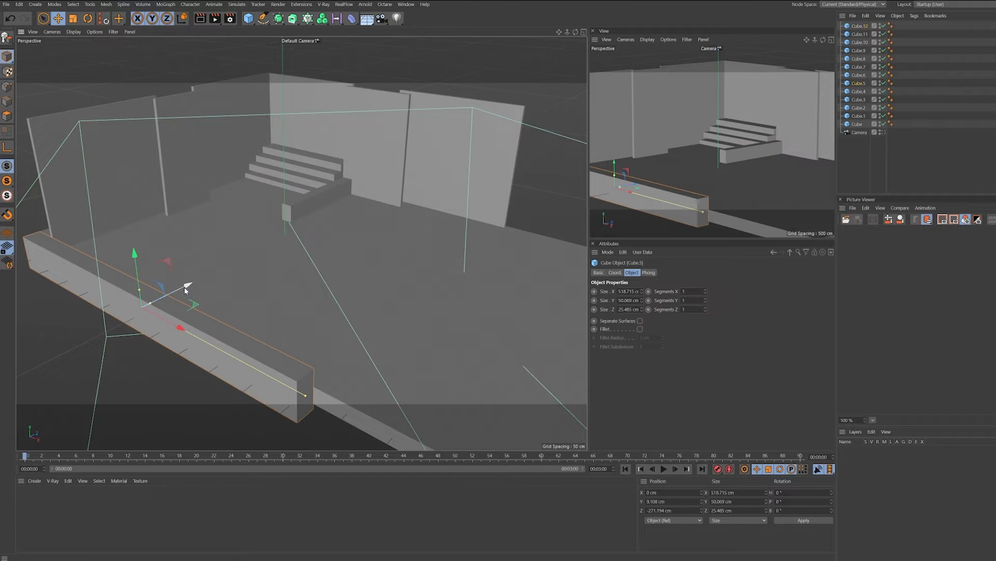
pyautogui.moveTo(185, 288); pyautogui.dragTo(133, 332)
# Widen the floor slab to about 712 cm in Z and shift it to about Z -6.5 cm
pyautogui.click(430, 271)
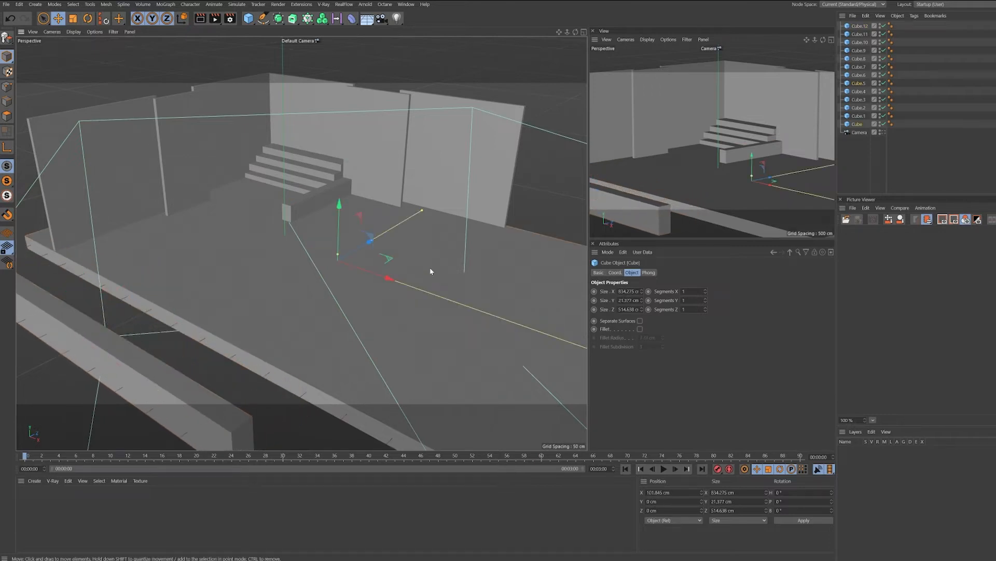
pyautogui.moveTo(422, 210); pyautogui.dragTo(447, 195)
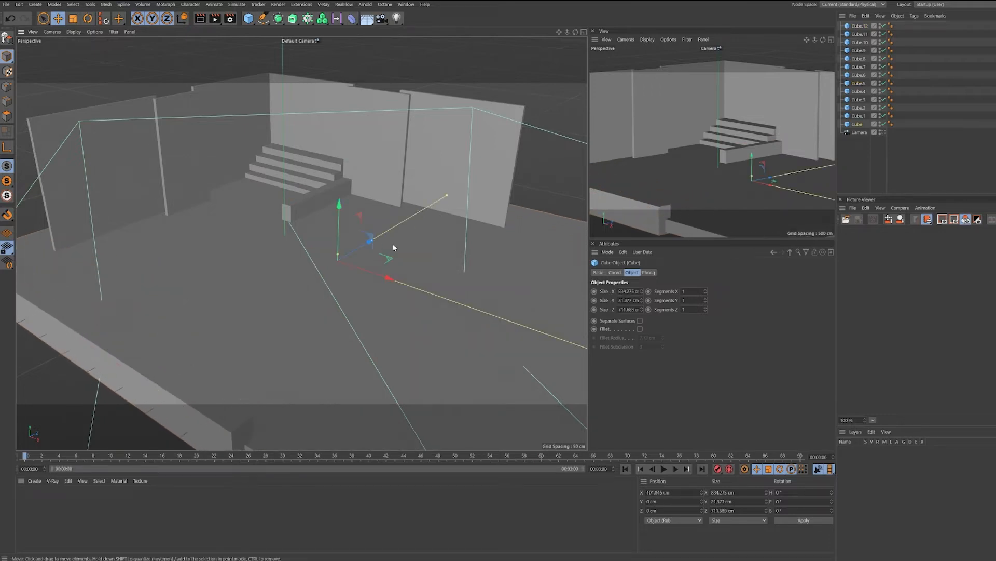
pyautogui.moveTo(370, 244); pyautogui.dragTo(369, 246)
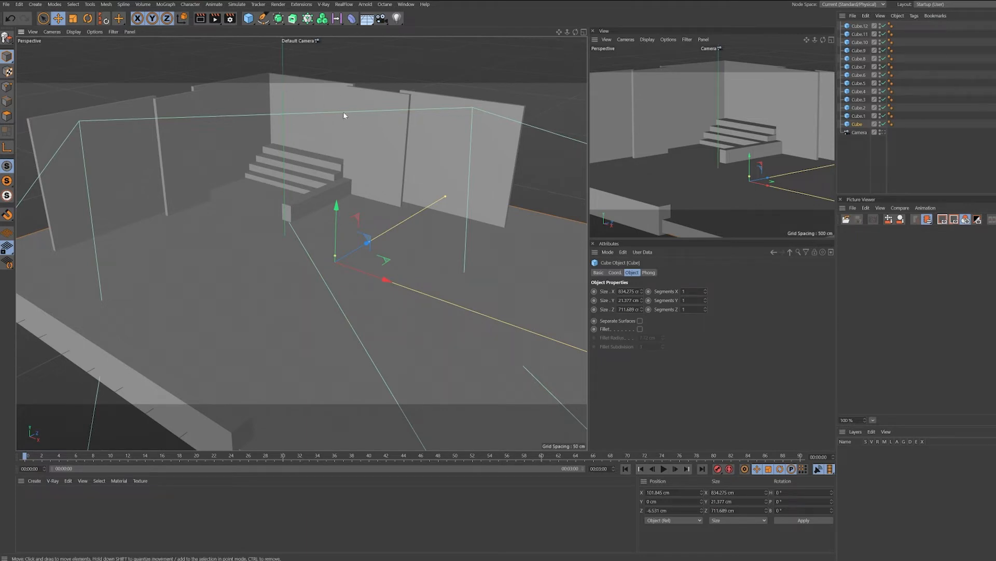
# Add a cube as a thin ceiling slab about 663 × 8.5 × 265 cm over the back wall, at about Y 212, Z 233 cm
pyautogui.click(249, 19)
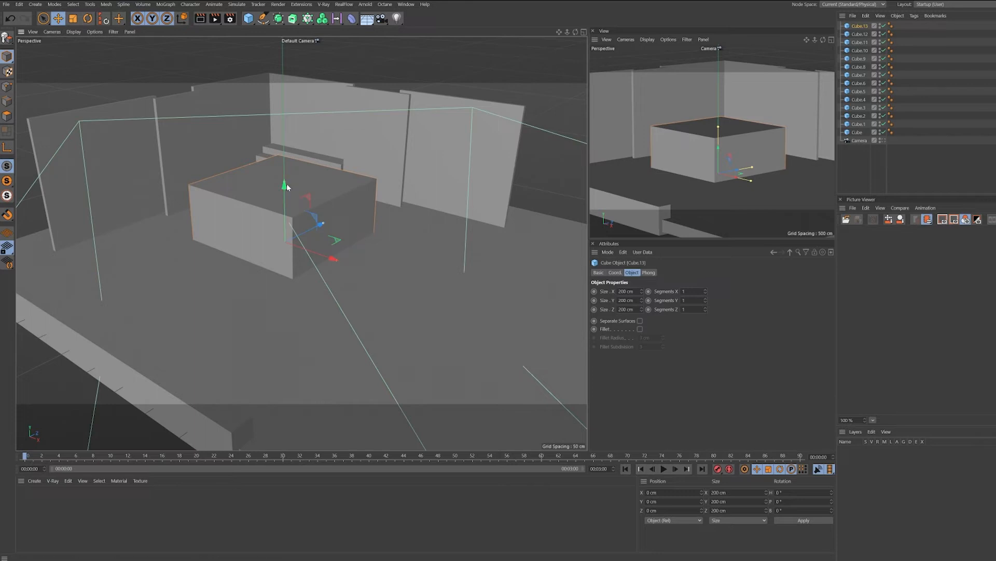
pyautogui.moveTo(284, 185); pyautogui.dragTo(510, 185)
pyautogui.moveTo(318, 93); pyautogui.dragTo(397, 82)
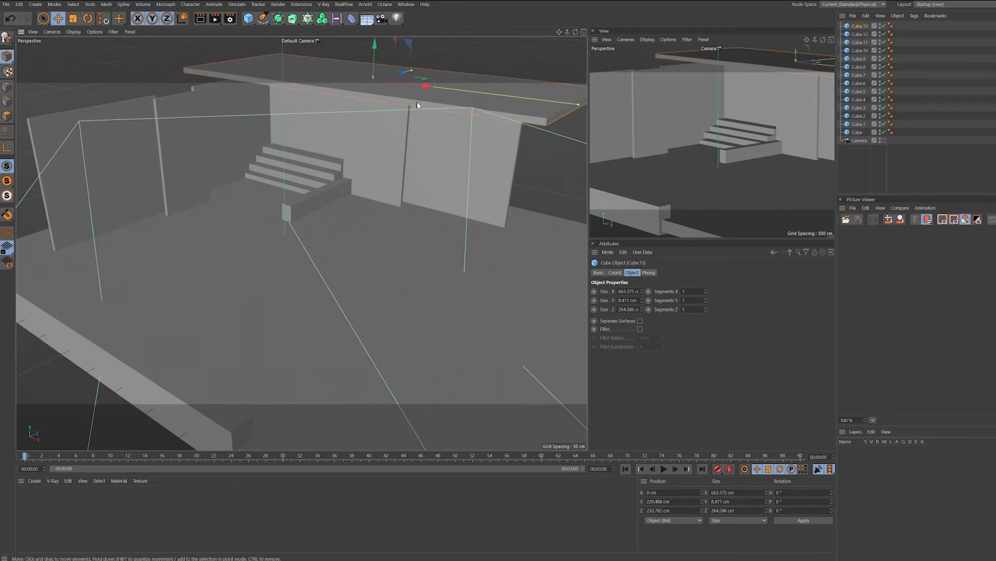
pyautogui.scroll(4, 431, 114)
pyautogui.keyDown('alt'); pyautogui.moveTo(492, 108); pyautogui.dragTo(482, 85); pyautogui.keyUp('alt')
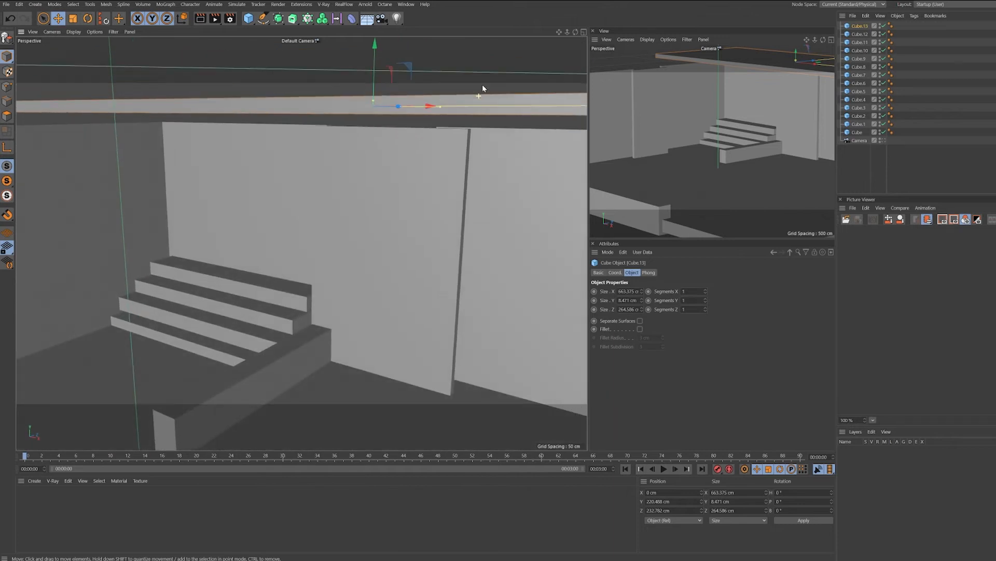
pyautogui.moveTo(373, 52); pyautogui.dragTo(371, 62)
pyautogui.keyDown('alt'); pyautogui.moveTo(446, 199); pyautogui.dragTo(377, 161); pyautogui.keyUp('alt')
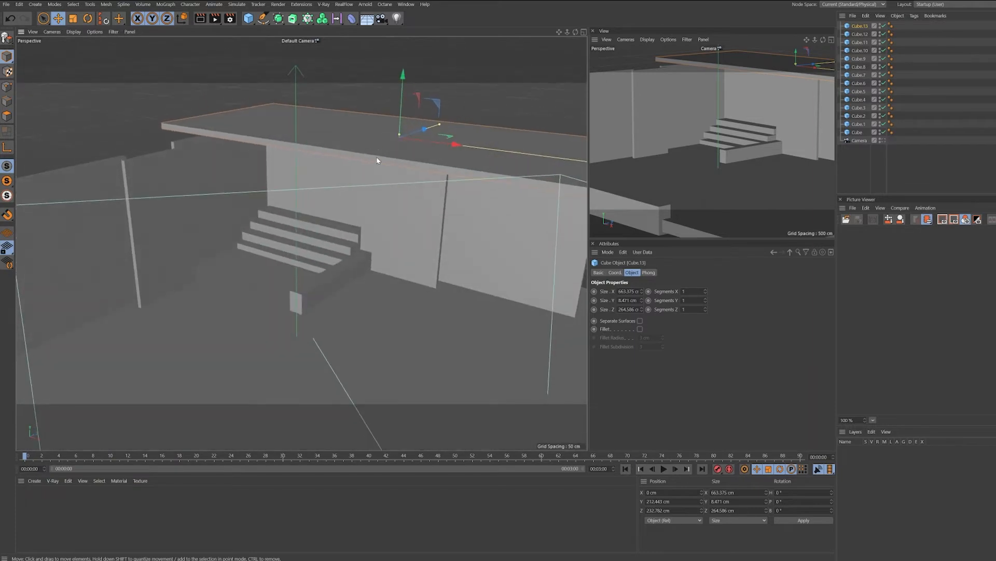
# Select the four stair steps and place a duplicate of them along the back wall at about X 174, Z 200 cm
pyautogui.keyDown('alt'); pyautogui.moveTo(415, 211); pyautogui.dragTo(463, 127); pyautogui.keyUp('alt')
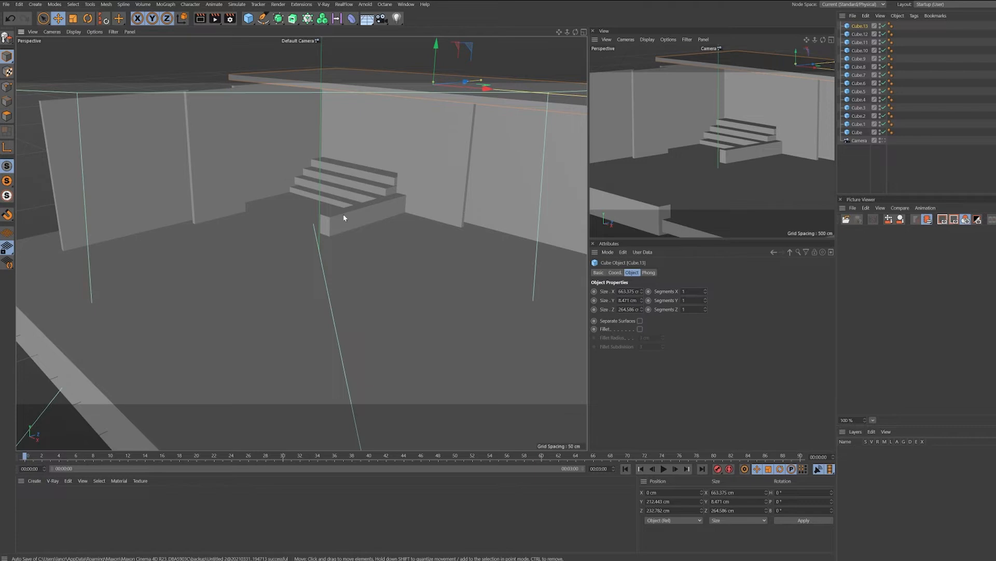
pyautogui.click(315, 195)
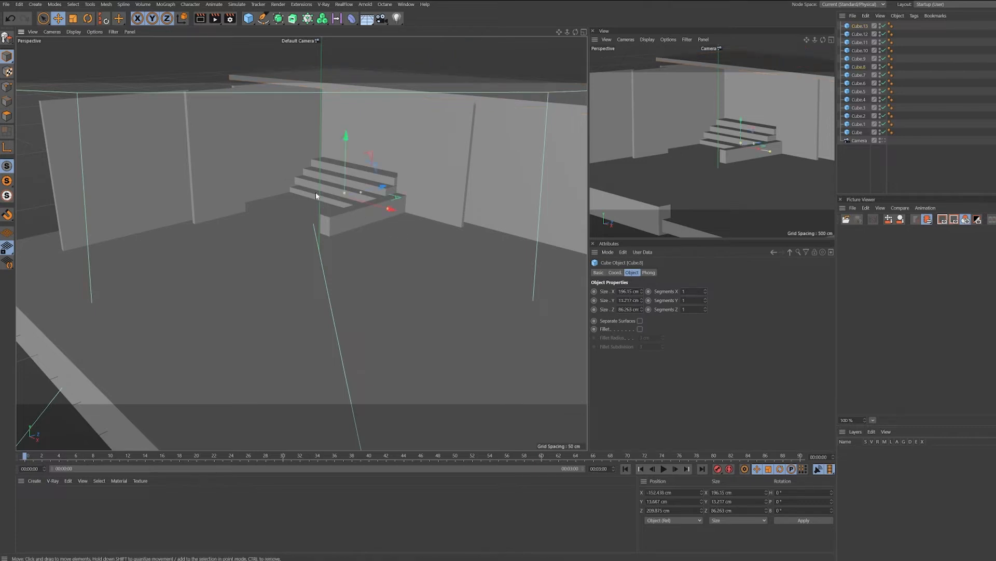
pyautogui.keyDown('shift'); pyautogui.click(311, 172); pyautogui.keyUp('shift')
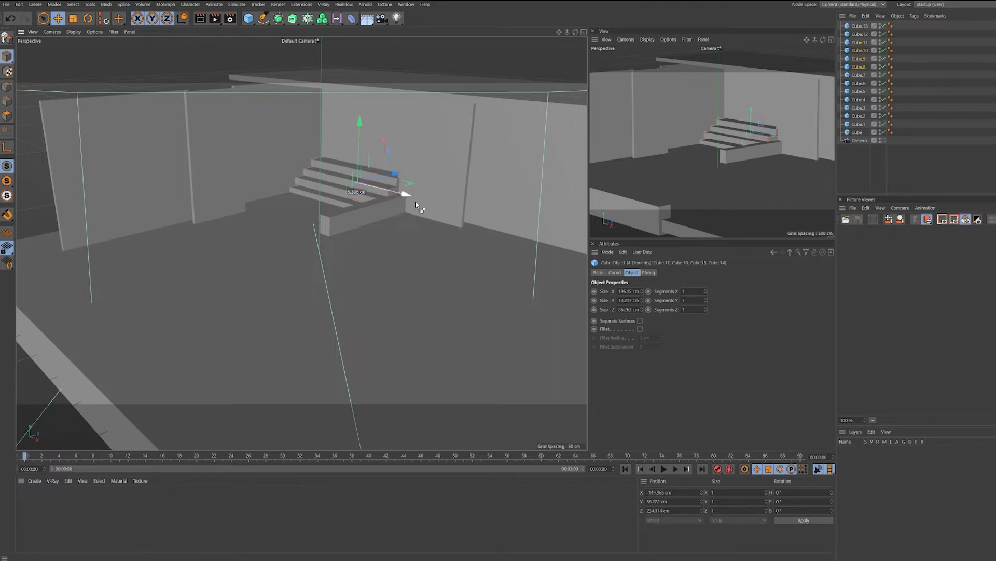
pyautogui.keyDown('ctrl'); pyautogui.moveTo(415, 203); pyautogui.dragTo(575, 269); pyautogui.keyUp('ctrl')
pyautogui.hotkey('ctrl', 'z')
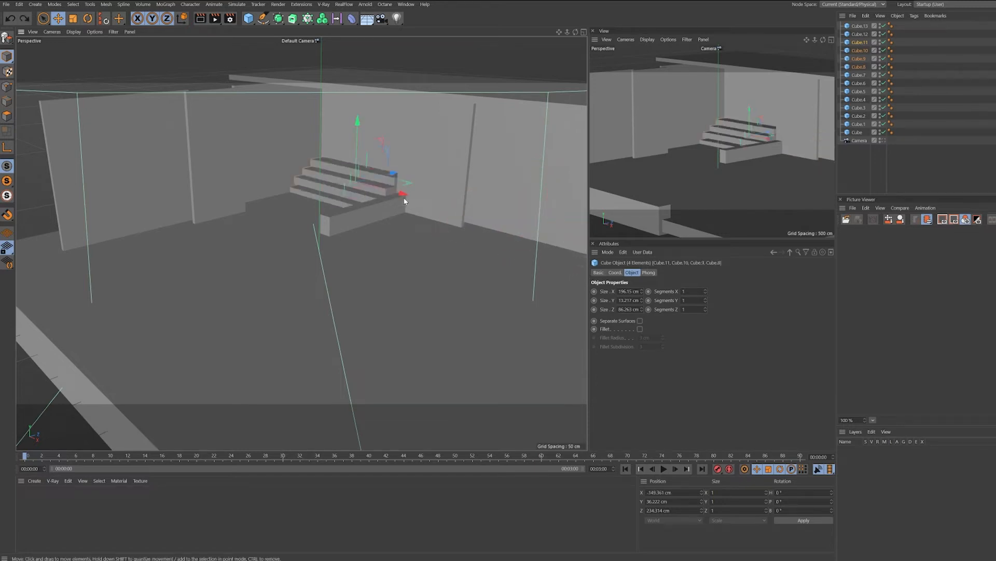
pyautogui.keyDown('ctrl'); pyautogui.moveTo(405, 196); pyautogui.dragTo(582, 267); pyautogui.keyUp('ctrl')
pyautogui.moveTo(556, 214); pyautogui.dragTo(546, 227)
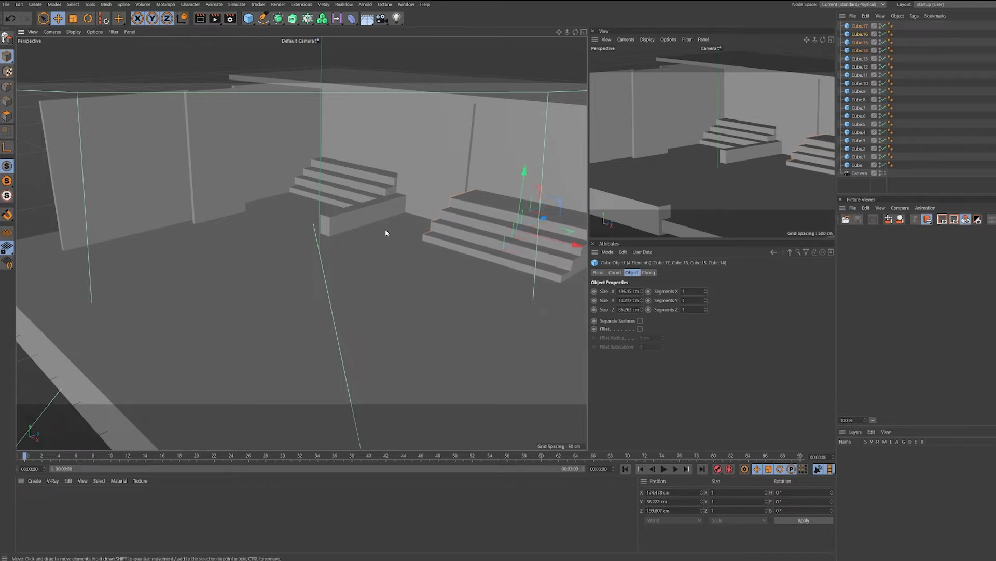
# Add a Platonic solid at the scene centre and scale it down uniformly to less than half its size
pyautogui.click(249, 20)
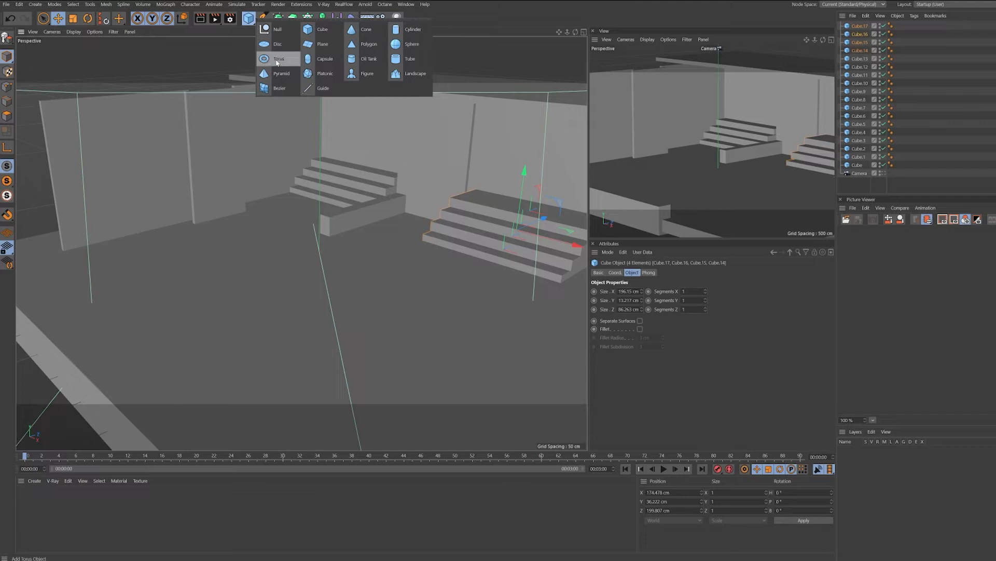
pyautogui.click(321, 73)
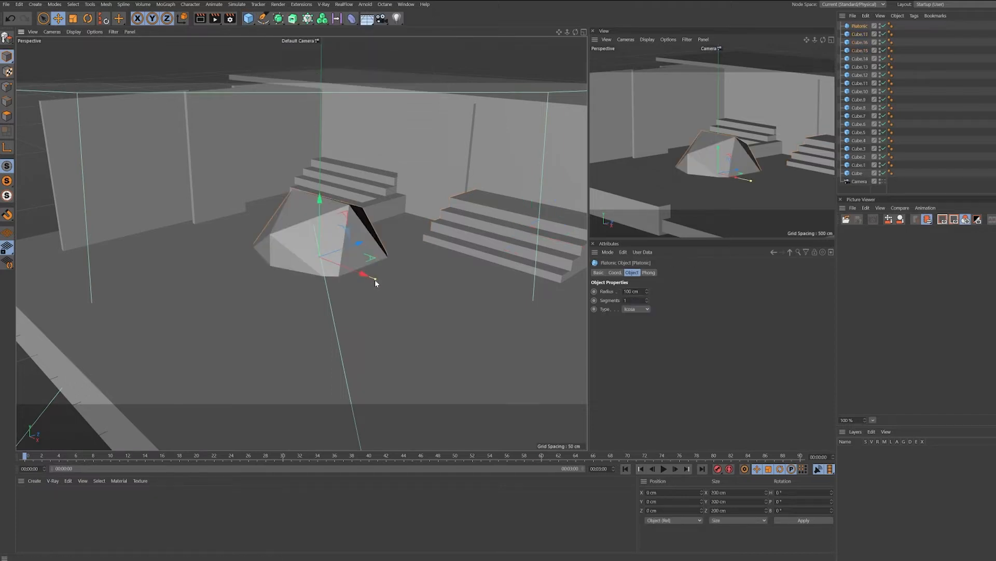
pyautogui.press('t')
pyautogui.moveTo(383, 220); pyautogui.dragTo(220, 301)
pyautogui.press('e')
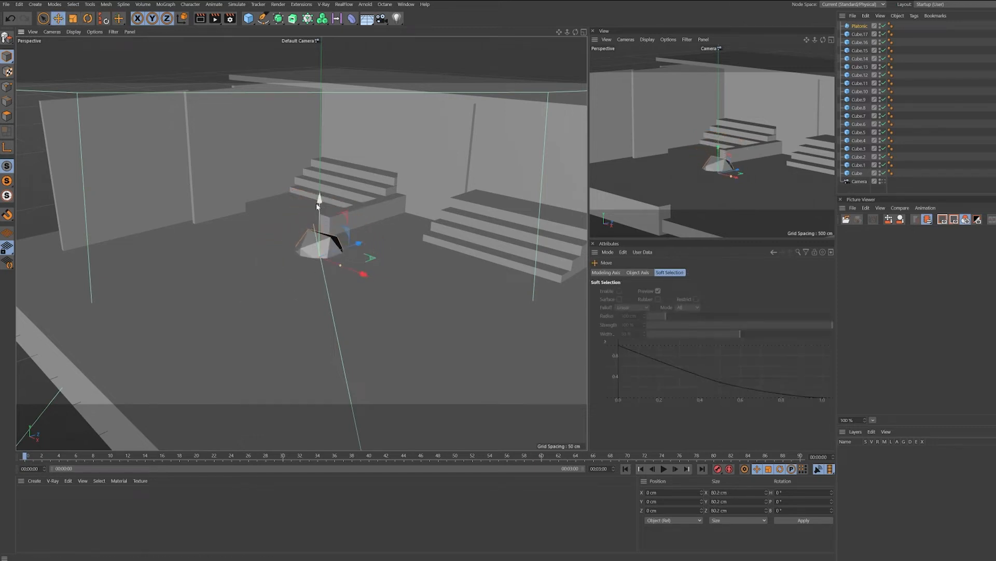
# Place the Platonic solid between the two staircases at about X 36, Y 56, Z 133 cm, reducing it to about 70 cm
pyautogui.moveTo(316, 203); pyautogui.dragTo(448, 171)
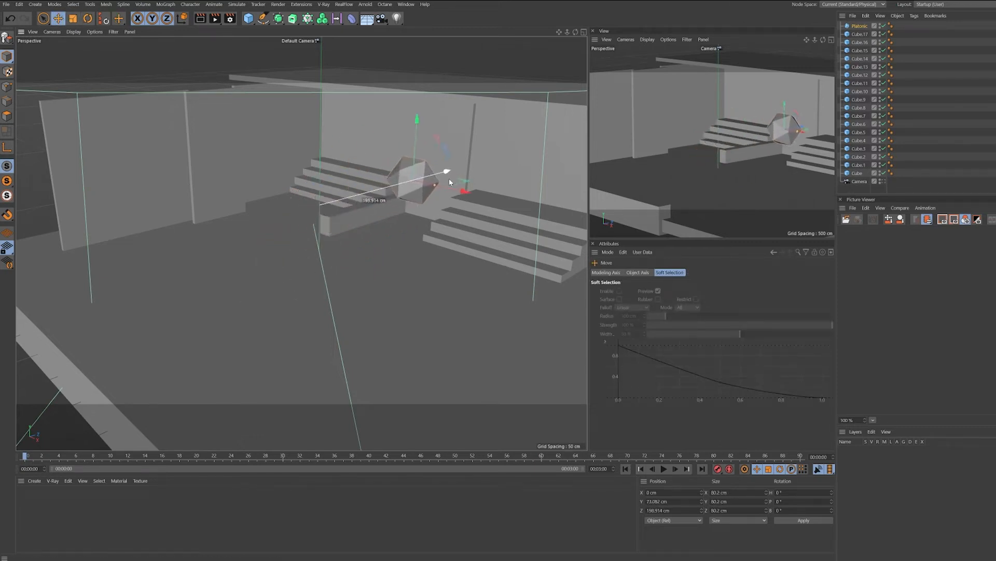
pyautogui.moveTo(418, 123); pyautogui.dragTo(418, 143)
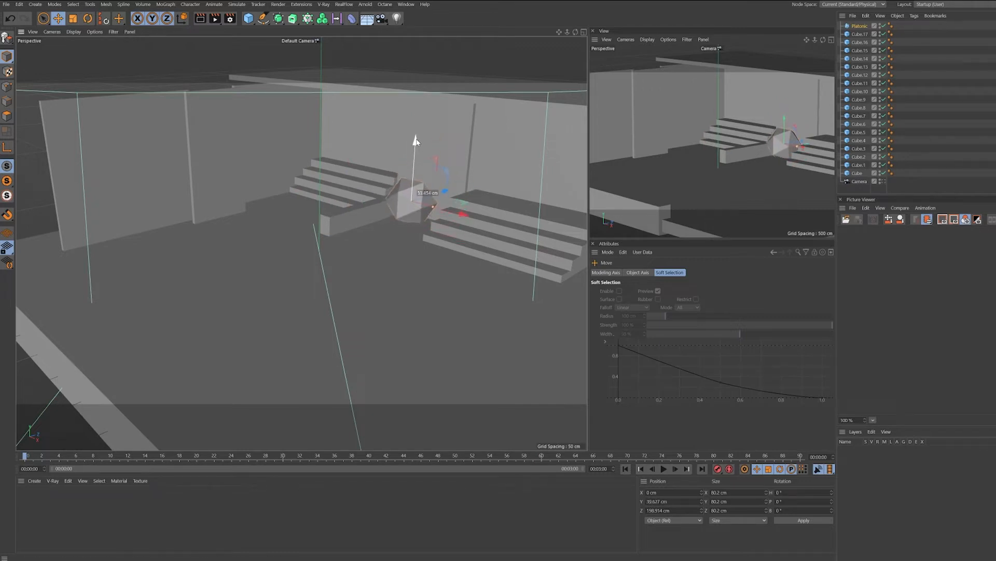
pyautogui.moveTo(443, 194); pyautogui.dragTo(458, 222)
pyautogui.moveTo(408, 154); pyautogui.dragTo(412, 139)
pyautogui.moveTo(439, 215)
pyautogui.mouseDown()
pyautogui.moveTo(429, 207)
pyautogui.moveTo(438, 198)
pyautogui.mouseUp()
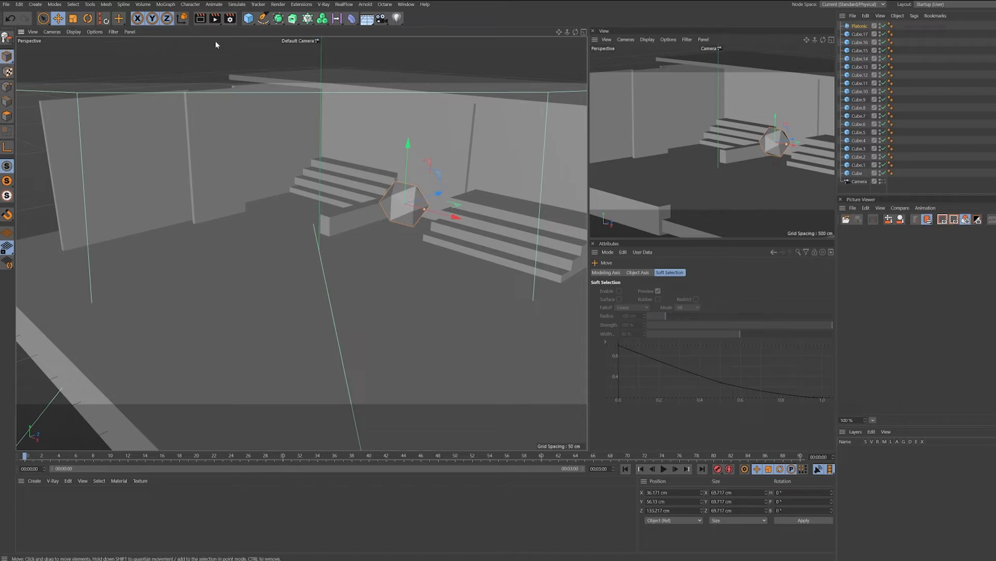
# Add a cube, scale it down uniformly to about 99 cm and move it to about X 83, Z -50 cm
pyautogui.click(249, 19)
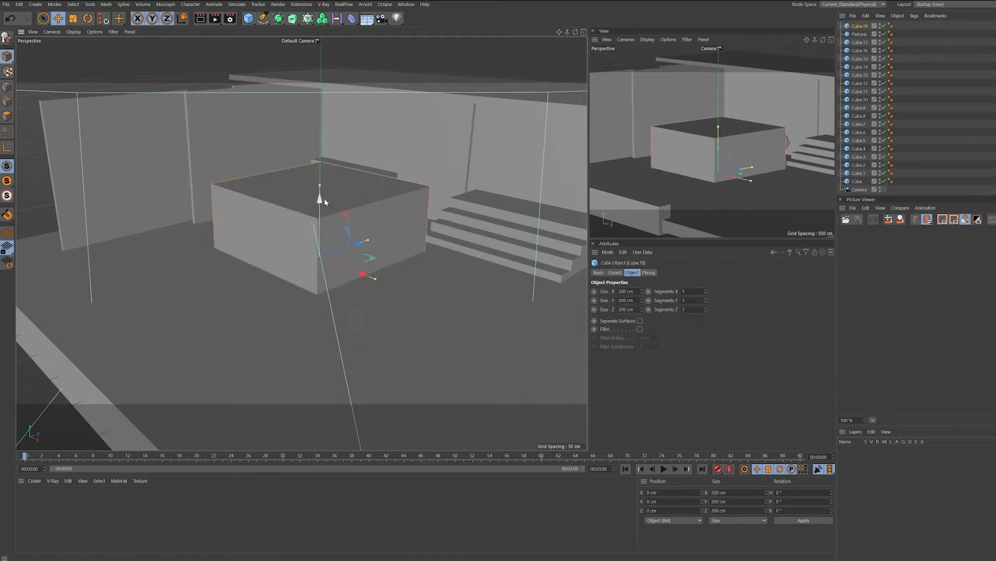
pyautogui.press('t')
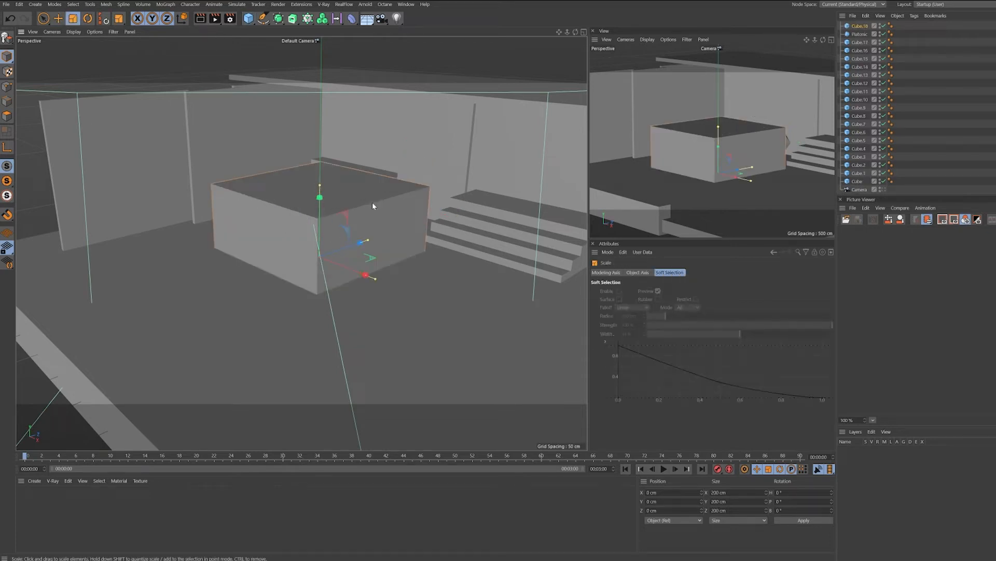
pyautogui.moveTo(372, 202); pyautogui.dragTo(408, 305)
pyautogui.press('e')
pyautogui.moveTo(406, 260); pyautogui.dragTo(375, 257)
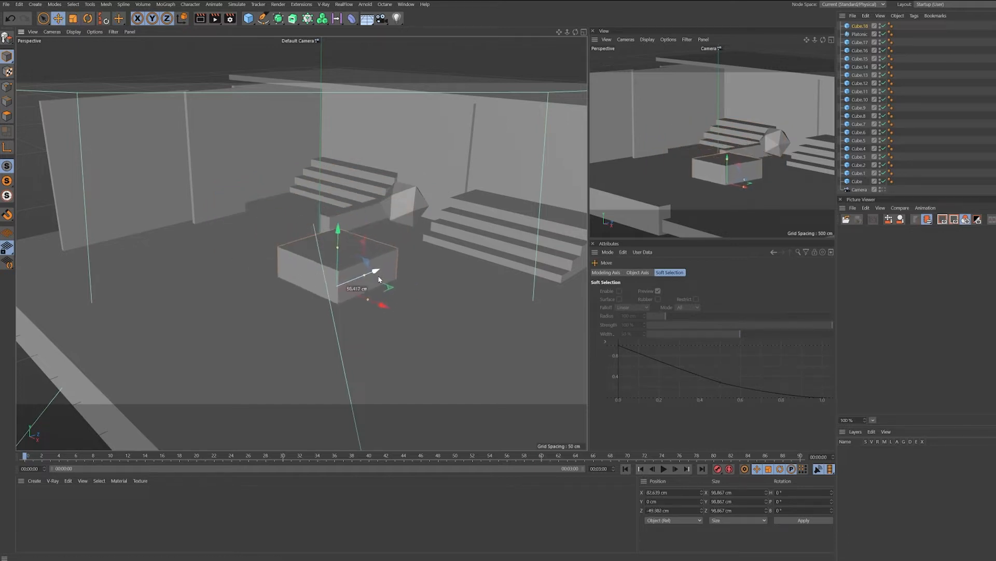
# Flatten the cube into a slab about 82 × 20 × 82 cm and place it at about Y 41 cm
pyautogui.moveTo(333, 223)
pyautogui.mouseDown()
pyautogui.moveTo(332, 158)
pyautogui.moveTo(334, 179)
pyautogui.moveTo(360, 210)
pyautogui.moveTo(353, 231)
pyautogui.moveTo(339, 215)
pyautogui.moveTo(341, 229)
pyautogui.mouseUp()
pyautogui.press('t')
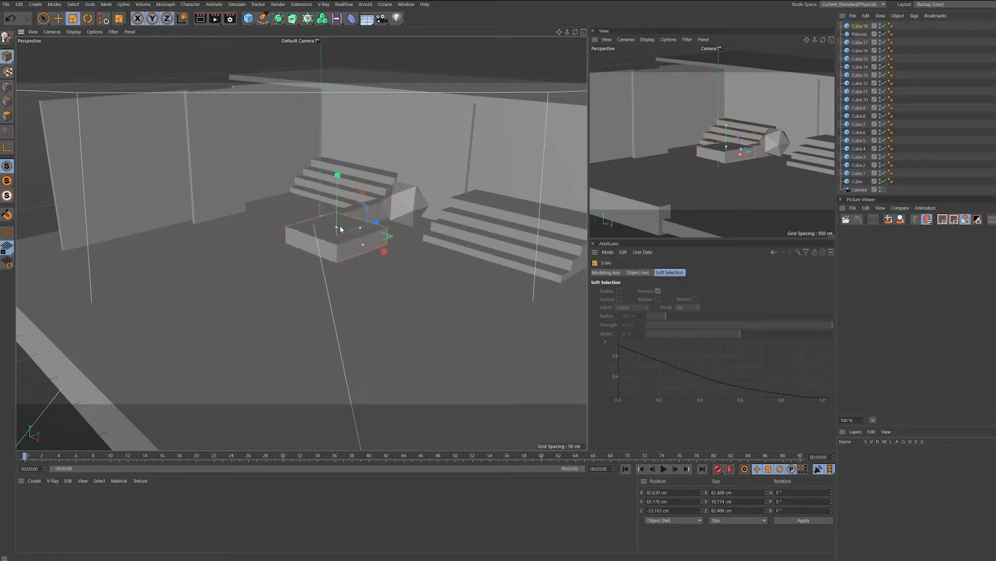
pyautogui.press('e')
pyautogui.moveTo(337, 175); pyautogui.dragTo(336, 194)
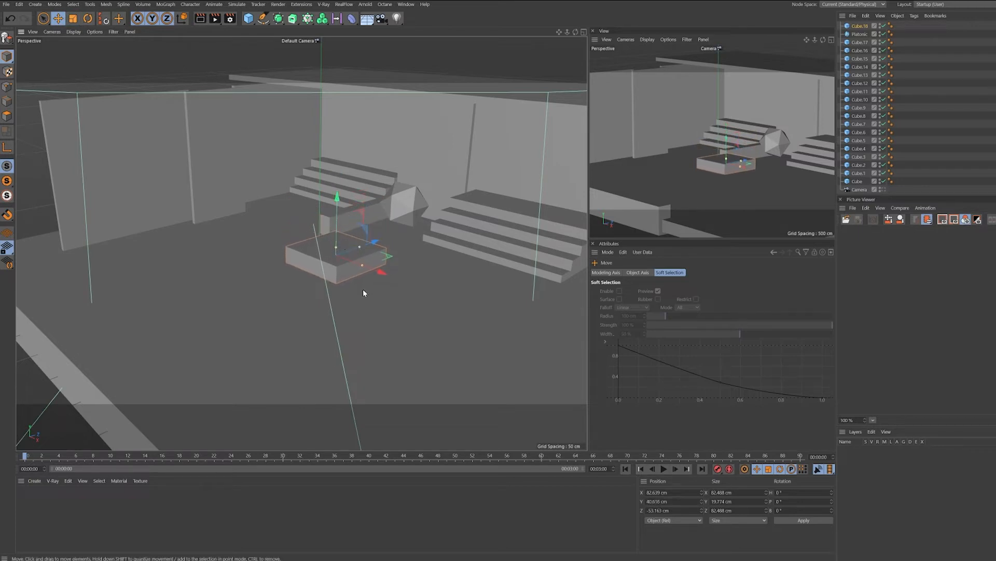
# Duplicate the slab twice along X at about X 183 and 284 cm, thinning both copies and lowering the farthest to about Y 25 cm
pyautogui.moveTo(385, 281); pyautogui.dragTo(542, 339)
pyautogui.moveTo(500, 255)
pyautogui.mouseDown()
pyautogui.moveTo(495, 282)
pyautogui.moveTo(497, 274)
pyautogui.mouseUp()
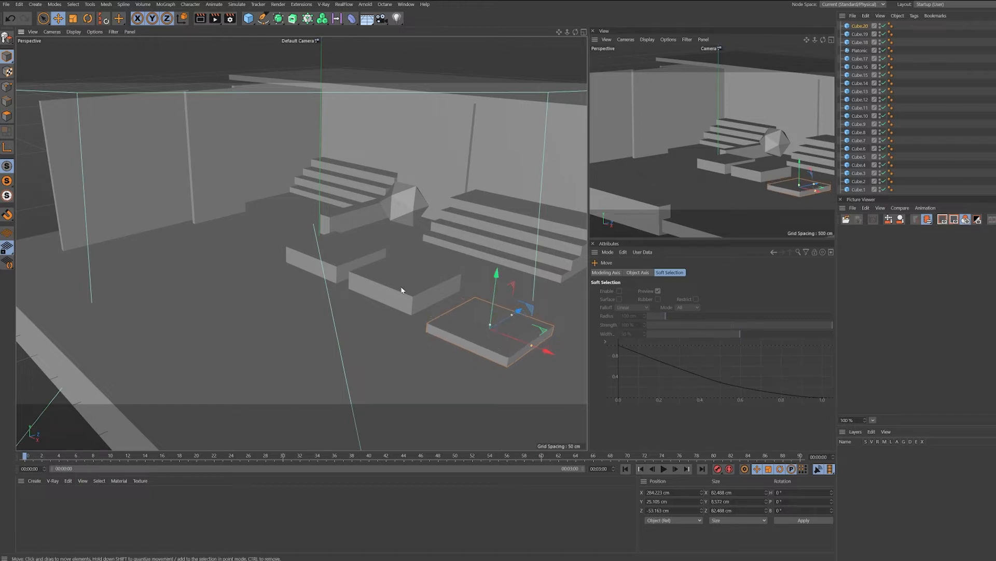
pyautogui.click(428, 281)
pyautogui.moveTo(404, 272); pyautogui.dragTo(407, 277)
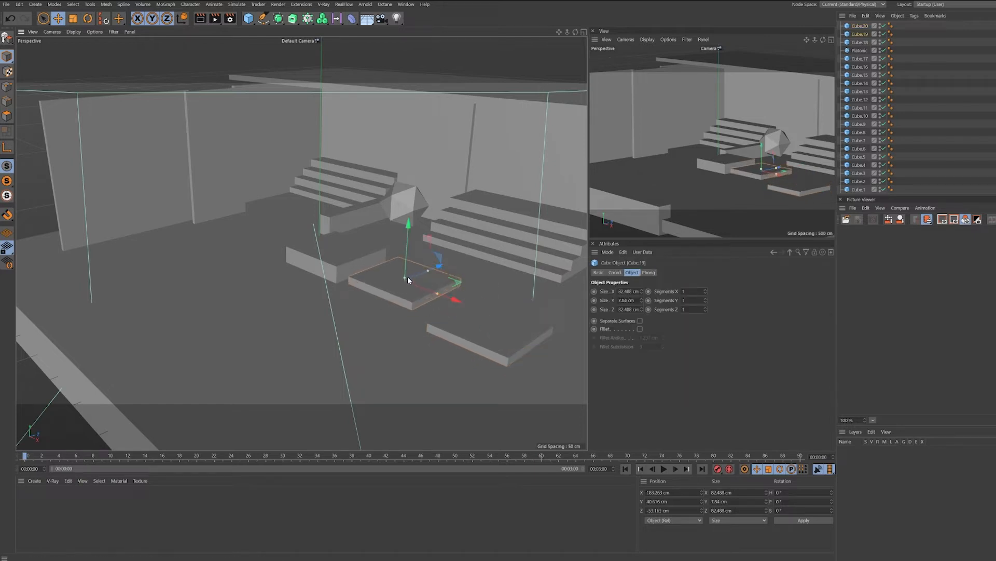
# Raise the first, thicker slab straight up to about Y 51 cm
pyautogui.click(337, 260)
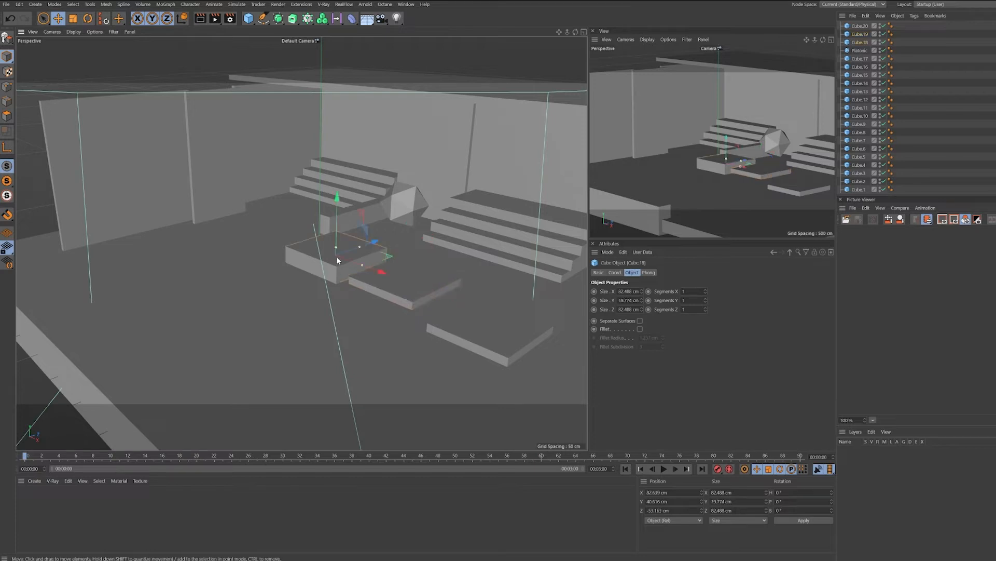
pyautogui.moveTo(338, 208); pyautogui.dragTo(336, 184)
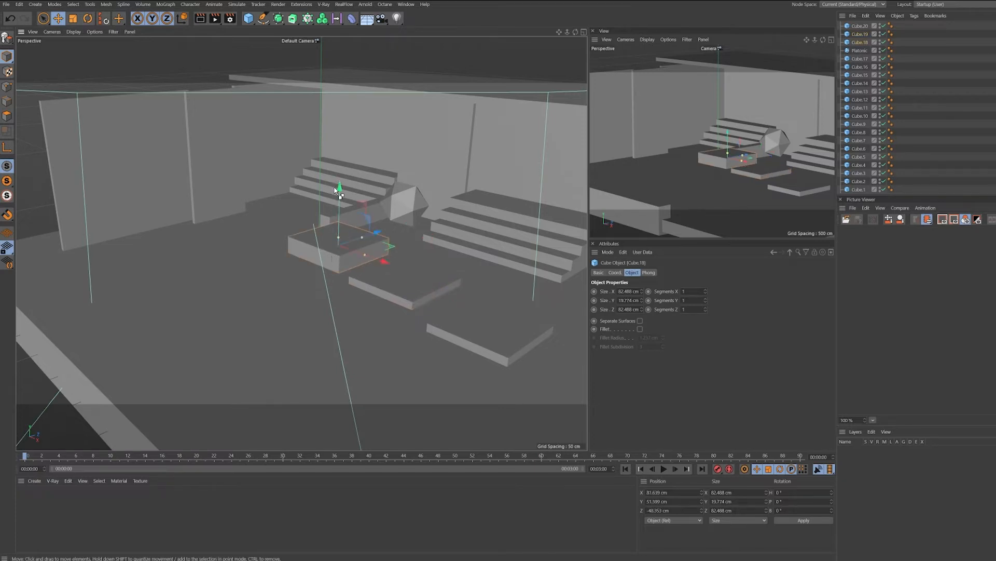
pyautogui.hotkey('ctrl', 'z')
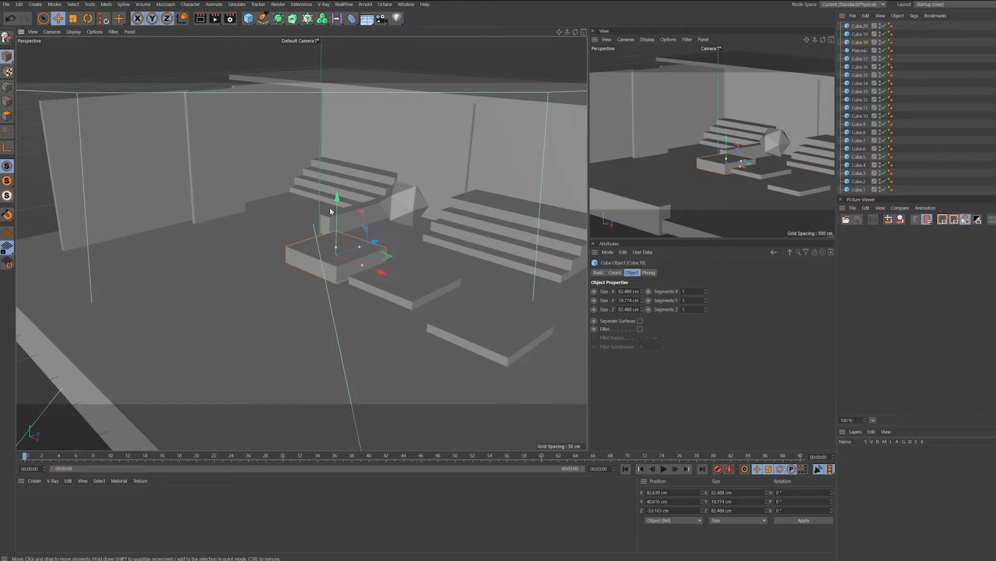
pyautogui.moveTo(337, 200); pyautogui.dragTo(337, 188)
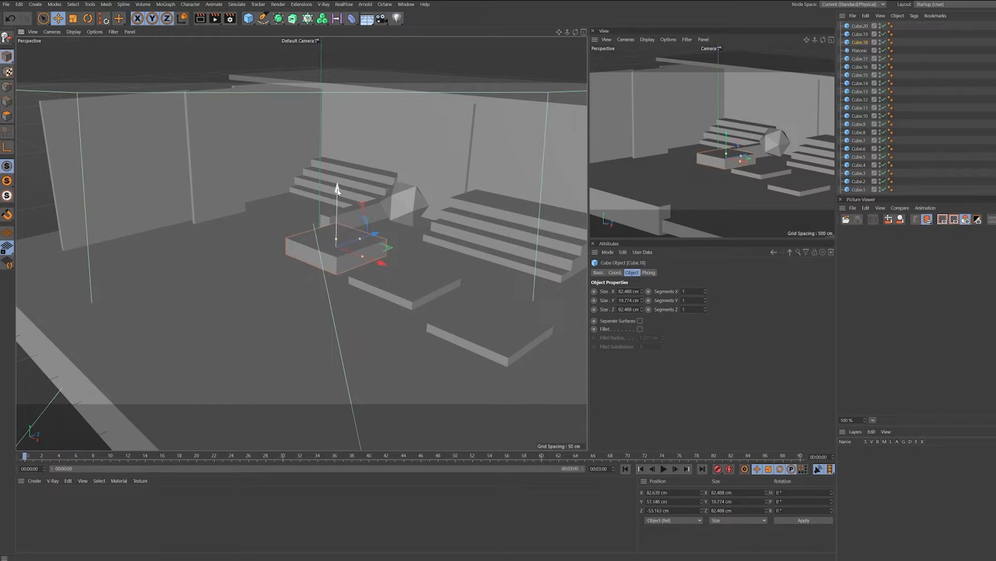
# Add a sphere at the scene centre and scale it down uniformly to about 79 cm in diameter
pyautogui.click(247, 20)
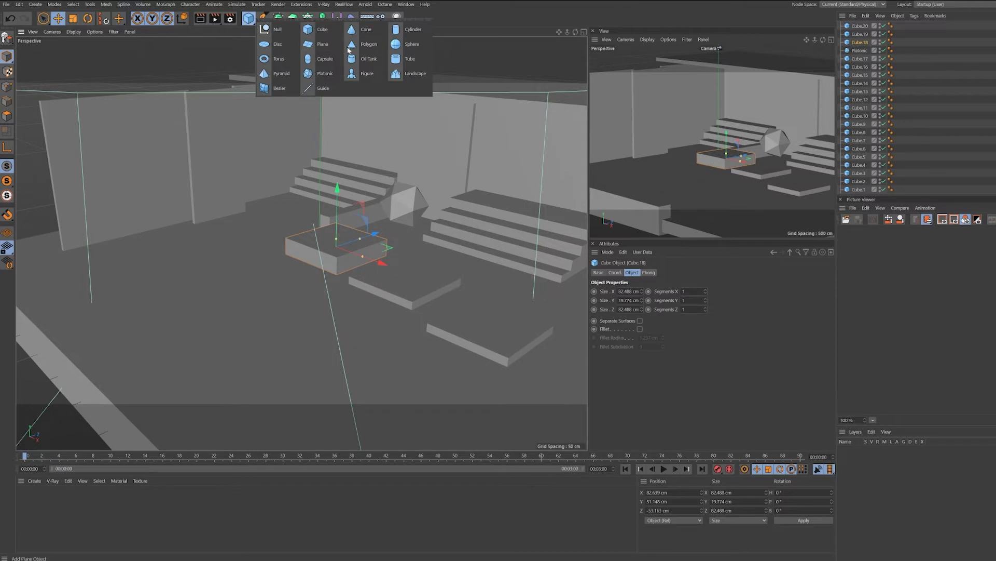
pyautogui.click(408, 44)
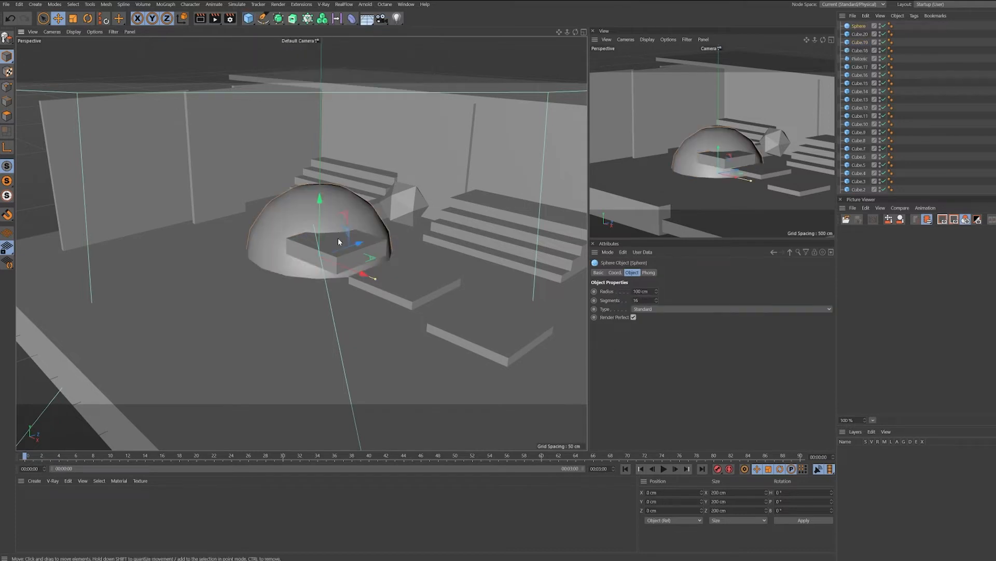
pyautogui.press('t')
pyautogui.moveTo(355, 206); pyautogui.dragTo(261, 310)
# Place the sphere above the thick slab at about X 88, Y 104, Z -55 cm
pyautogui.press('e')
pyautogui.moveTo(321, 203); pyautogui.dragTo(338, 148)
pyautogui.moveTo(368, 204); pyautogui.dragTo(388, 224)
pyautogui.moveTo(342, 148); pyautogui.dragTo(341, 136)
pyautogui.moveTo(376, 202); pyautogui.dragTo(367, 201)
pyautogui.moveTo(341, 140)
pyautogui.mouseDown()
pyautogui.moveTo(340, 161)
pyautogui.moveTo(341, 145)
pyautogui.mouseUp()
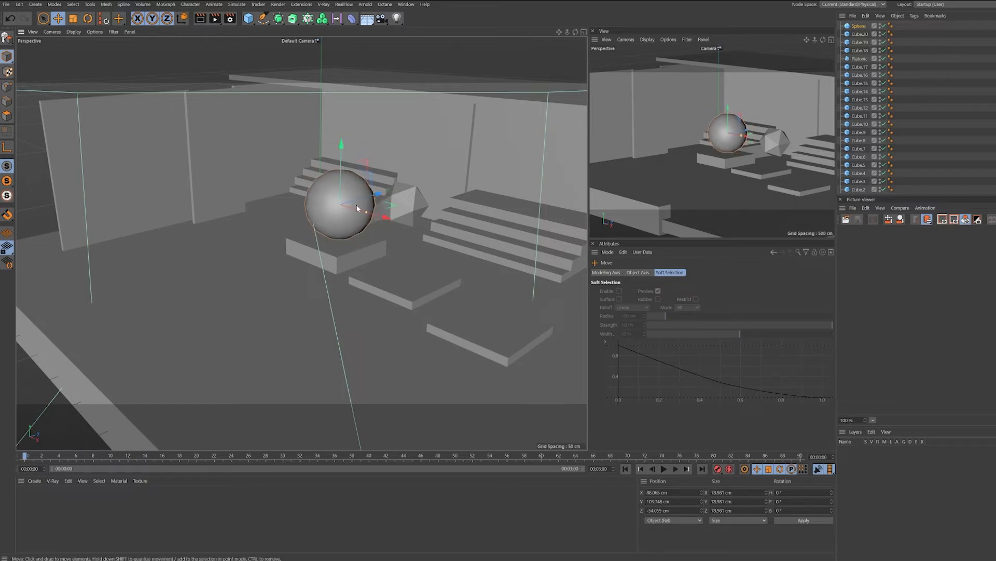
# Duplicate the sphere above the middle slab at about X 187, Y 70, Z -50 cm and reduce the copy to about 64 cm
pyautogui.keyDown('ctrl'); pyautogui.moveTo(389, 217); pyautogui.dragTo(468, 279); pyautogui.keyUp('ctrl')
pyautogui.moveTo(431, 172); pyautogui.dragTo(428, 206)
pyautogui.moveTo(465, 279); pyautogui.dragTo(461, 277)
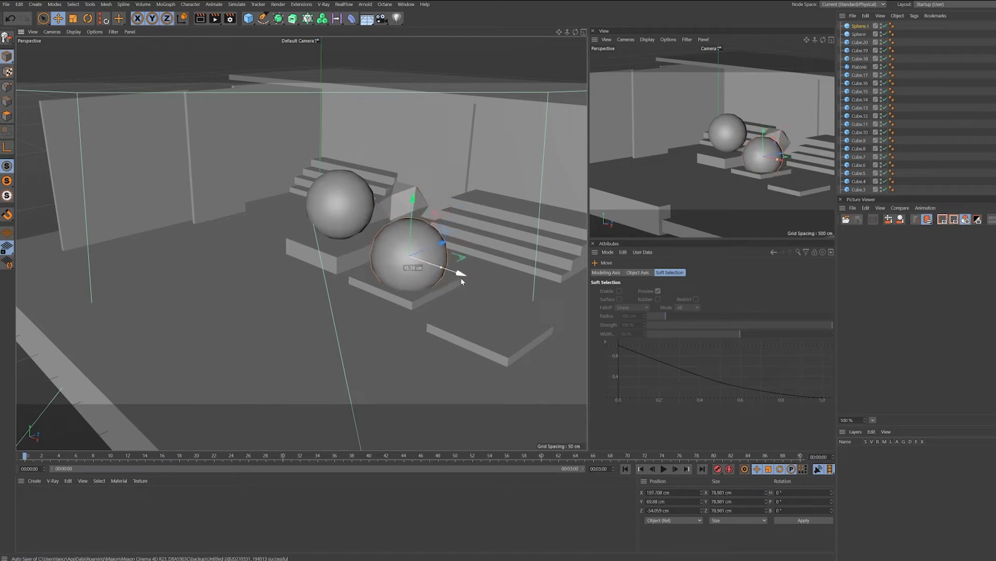
pyautogui.moveTo(447, 241); pyautogui.dragTo(433, 266)
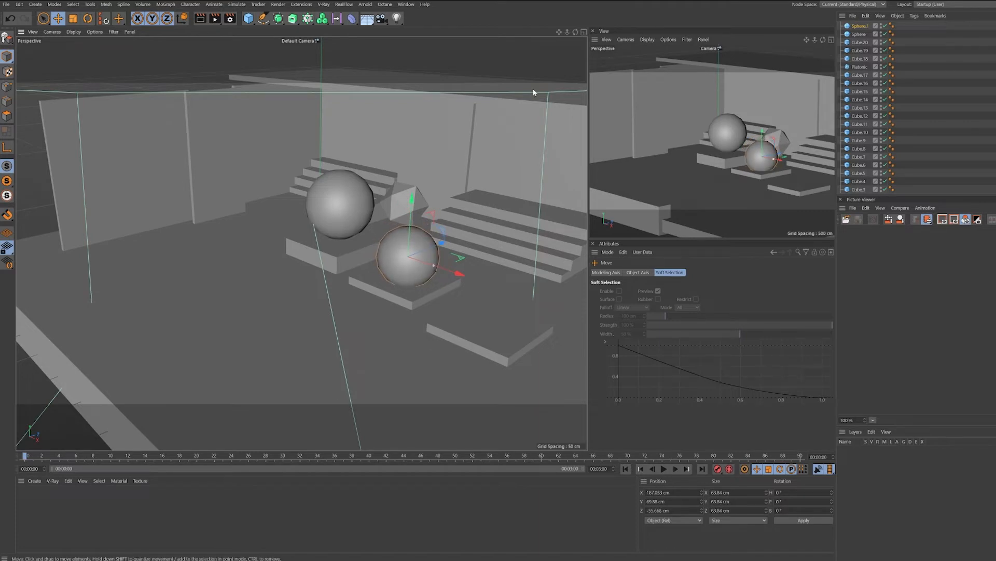
pyautogui.click(584, 32)
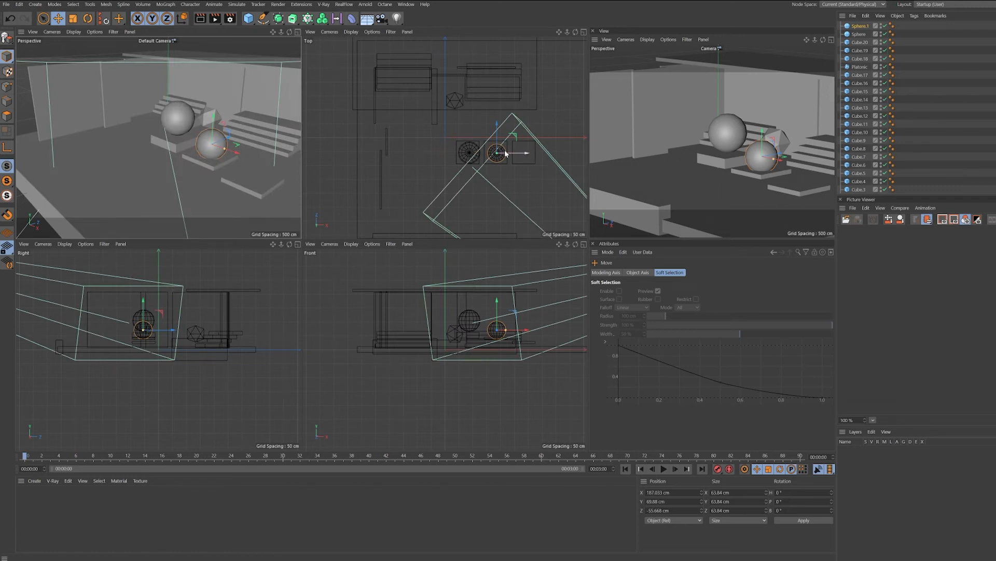
pyautogui.moveTo(502, 134); pyautogui.dragTo(499, 132)
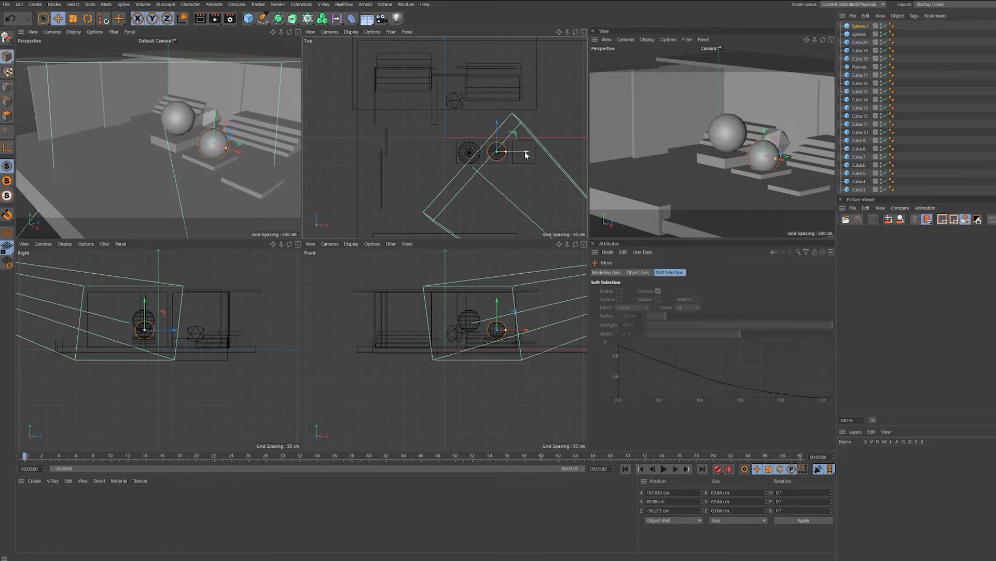
# Duplicate the smaller sphere above the farthest slab at about X 285, Z -52 cm, centring it over the slab
pyautogui.moveTo(526, 153); pyautogui.dragTo(556, 162)
pyautogui.moveTo(522, 122); pyautogui.dragTo(526, 126)
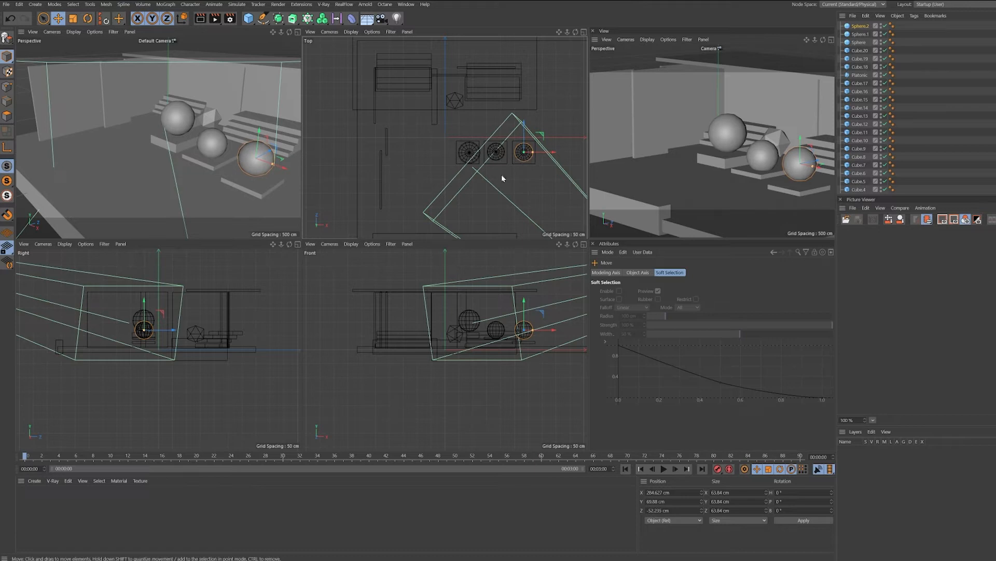
pyautogui.click(524, 303)
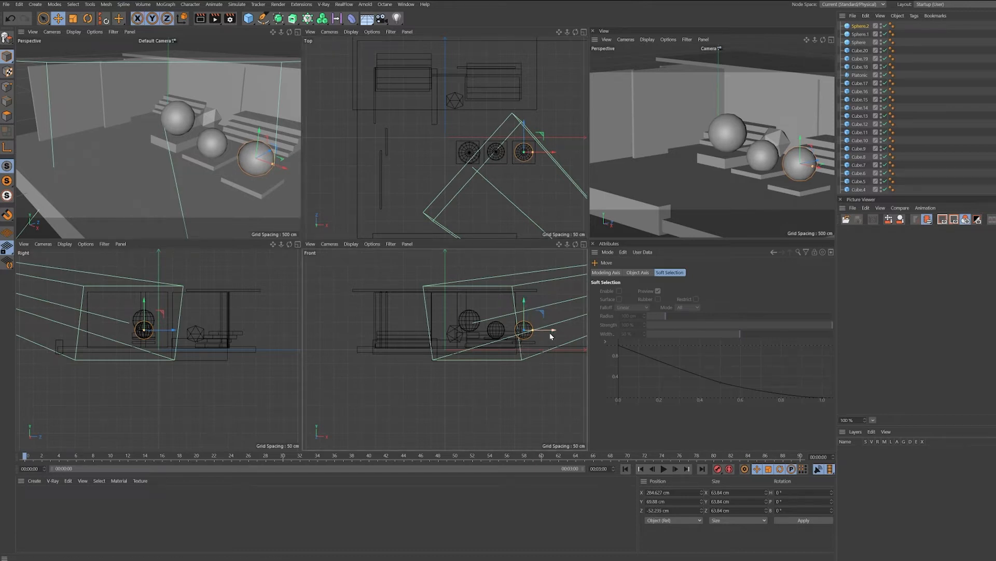
pyautogui.moveTo(553, 332); pyautogui.dragTo(555, 334)
# Raise the middle sphere to about Y 88 cm and the largest sphere to about Y 112 cm
pyautogui.click(501, 328)
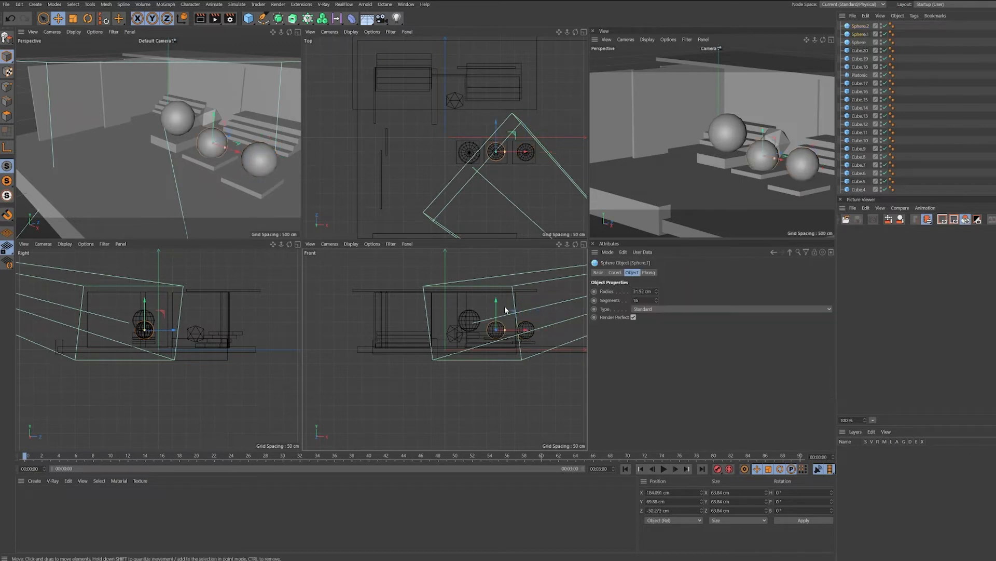
pyautogui.moveTo(501, 306); pyautogui.dragTo(502, 301)
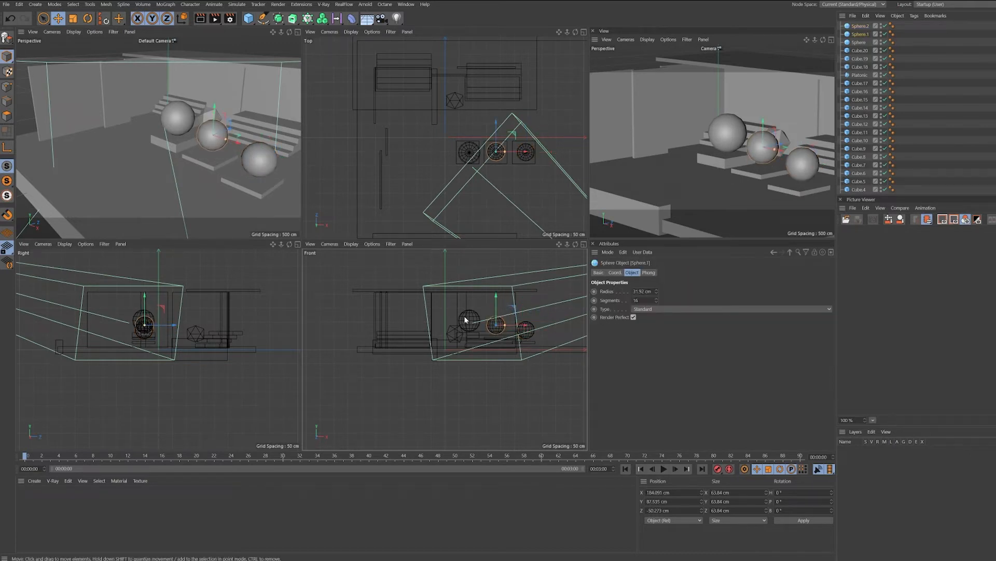
pyautogui.click(472, 317)
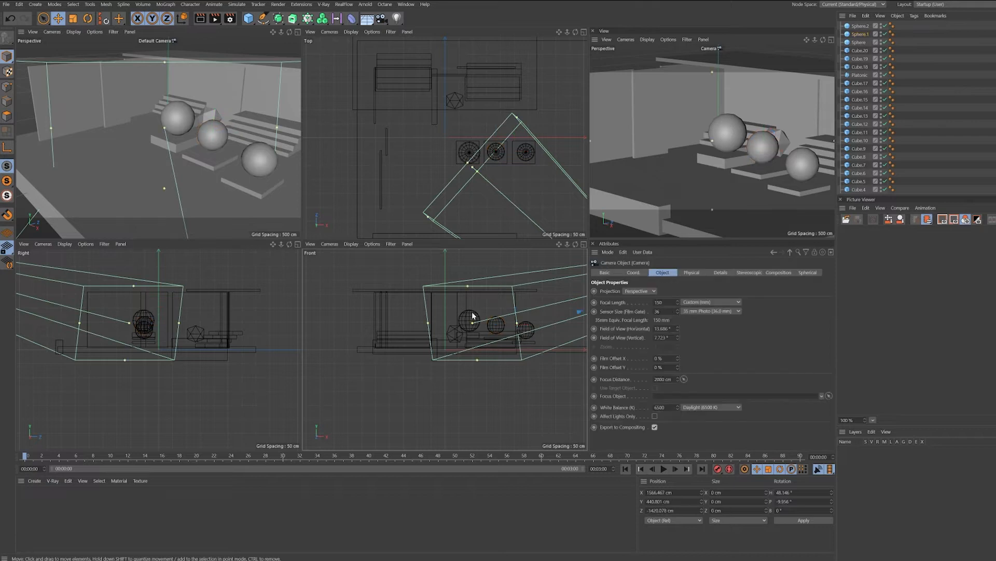
pyautogui.click(469, 152)
pyautogui.moveTo(470, 291); pyautogui.dragTo(470, 289)
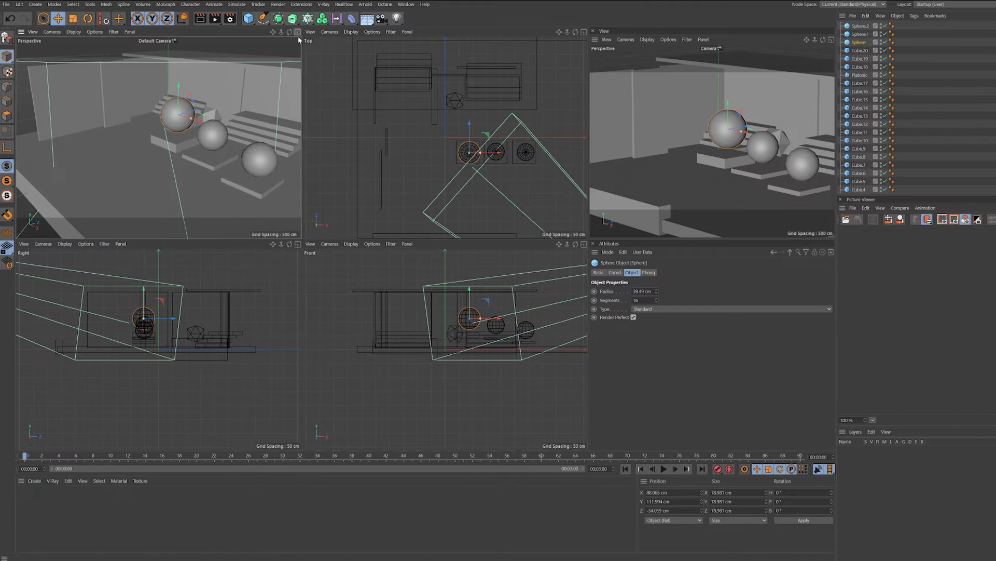
# Select the four steps of the staircase behind the spheres and duplicate them into the foreground along Z
pyautogui.click(297, 31)
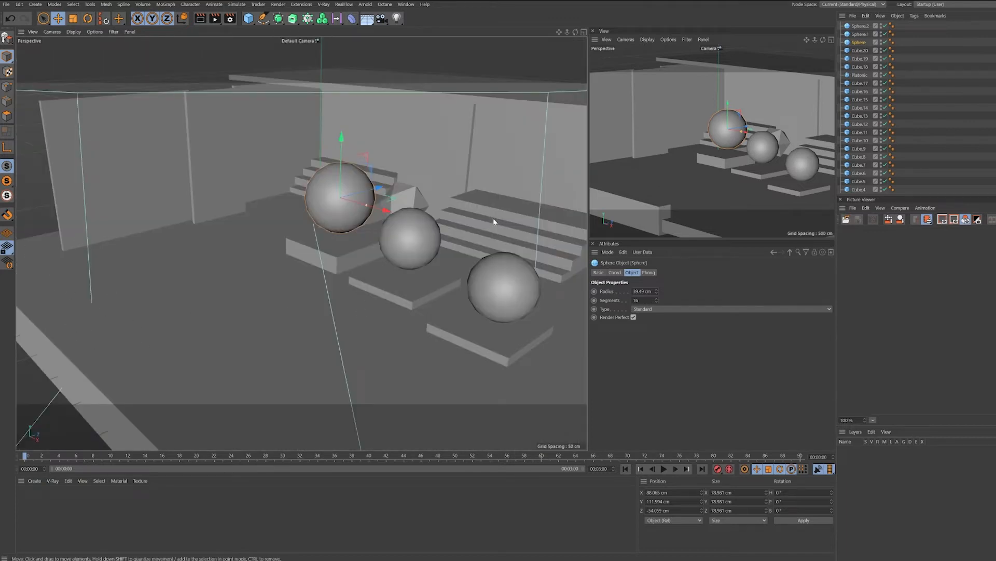
pyautogui.click(492, 231)
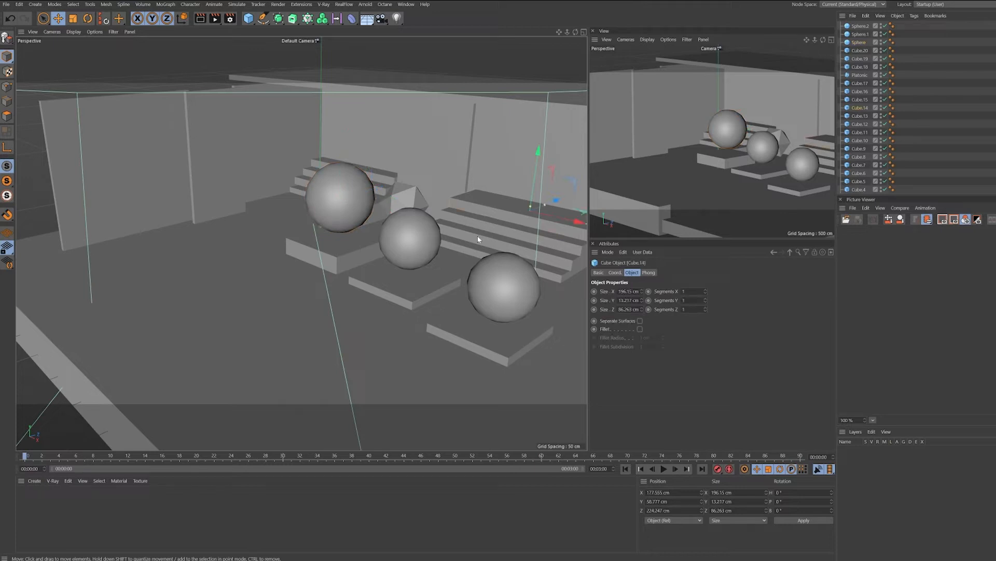
pyautogui.click(482, 227)
pyautogui.keyDown('shift'); pyautogui.click(472, 222); pyautogui.keyUp('shift')
pyautogui.keyDown('shift'); pyautogui.click(465, 236); pyautogui.keyUp('shift')
pyautogui.keyDown('shift'); pyautogui.click(476, 249); pyautogui.keyUp('shift')
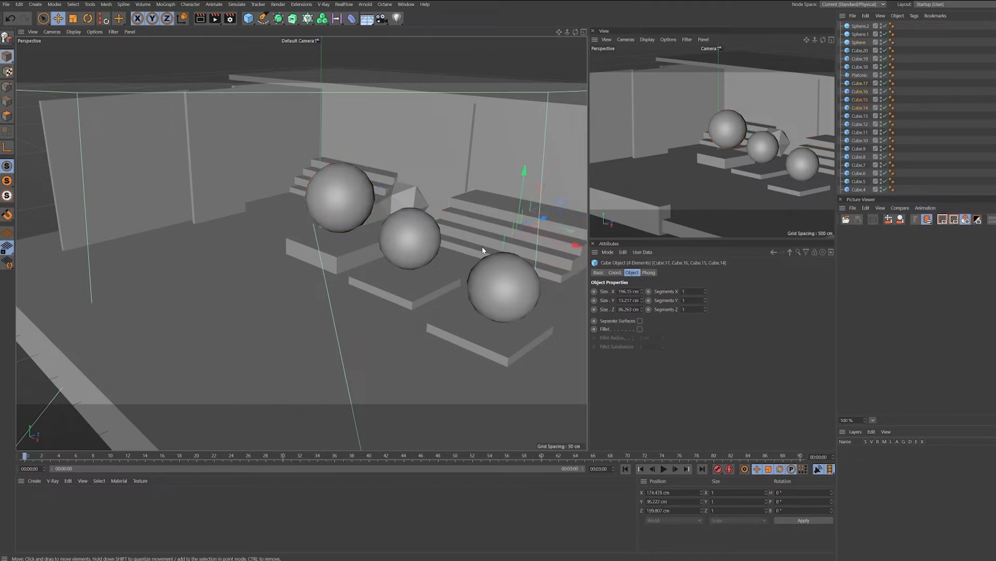
pyautogui.keyDown('ctrl'); pyautogui.moveTo(542, 225); pyautogui.dragTo(265, 344); pyautogui.keyUp('ctrl')
# Rotate the duplicated staircase to a 90° heading and move it beside the side wall at about X -158, Z -236 cm
pyautogui.press('r')
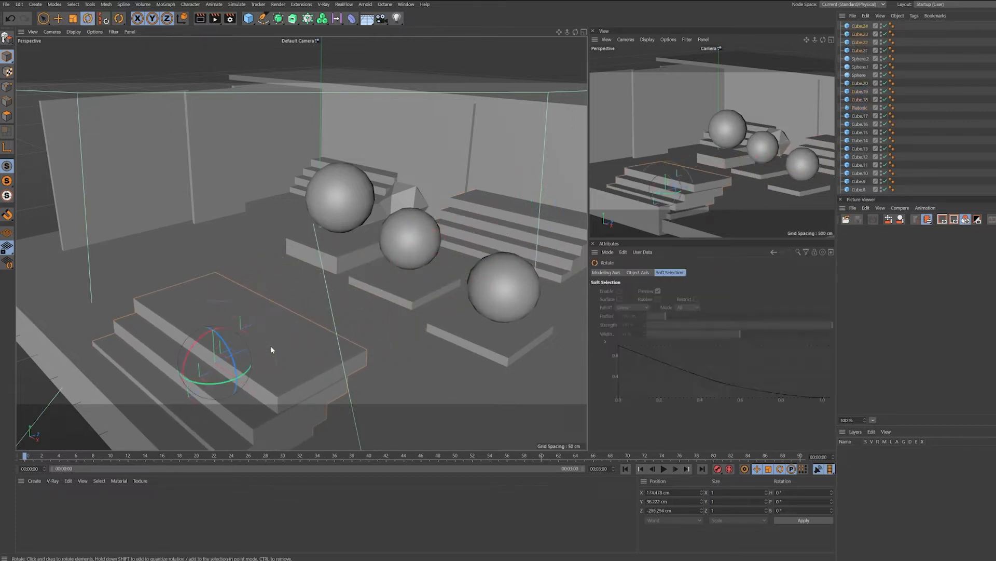
pyautogui.moveTo(208, 385); pyautogui.dragTo(294, 364)
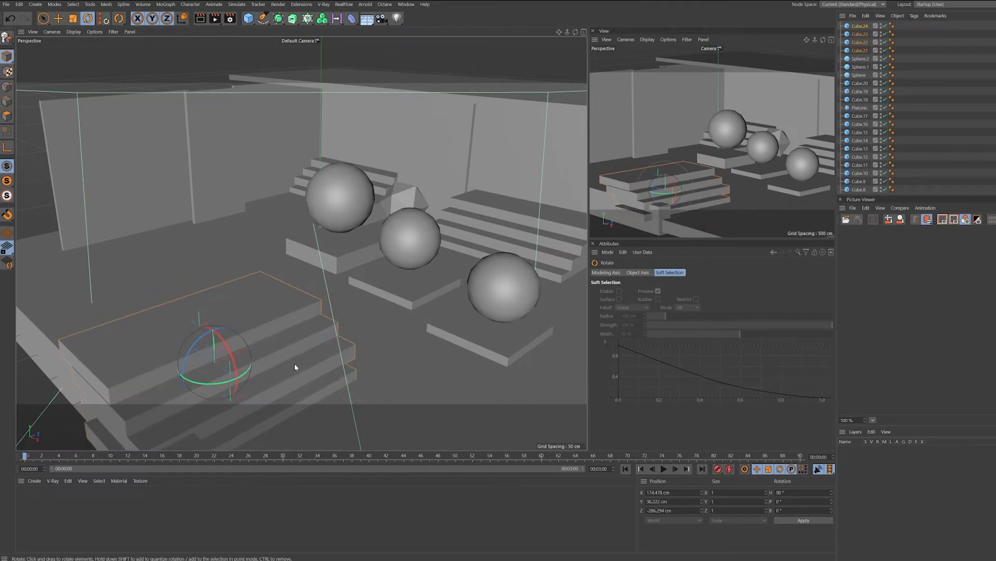
pyautogui.press('e')
pyautogui.moveTo(185, 344); pyautogui.dragTo(49, 216)
pyautogui.moveTo(114, 241); pyautogui.dragTo(152, 240)
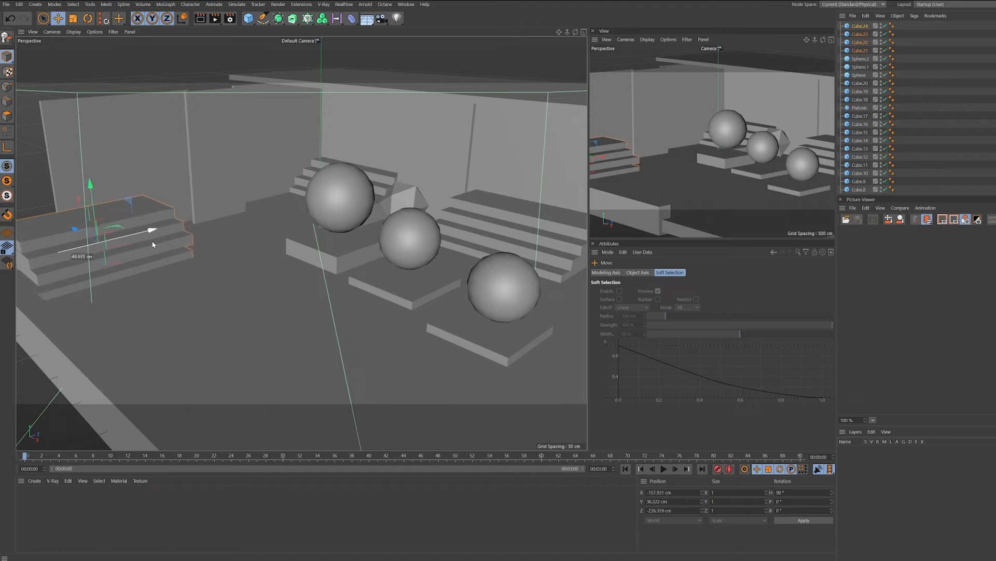
# Increase the height of the long foreground bar to about 146 cm
pyautogui.click(51, 352)
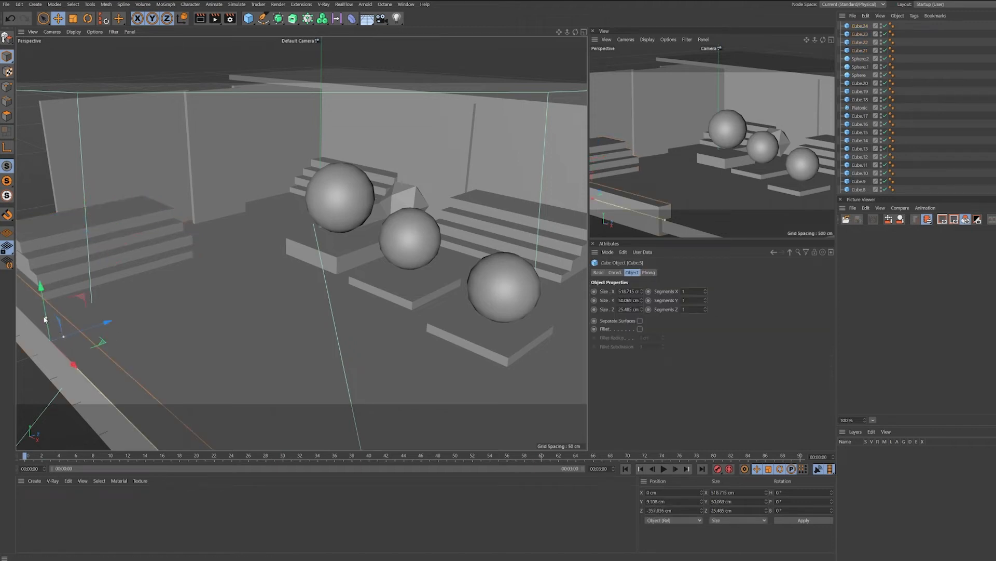
pyautogui.moveTo(45, 316); pyautogui.dragTo(45, 270)
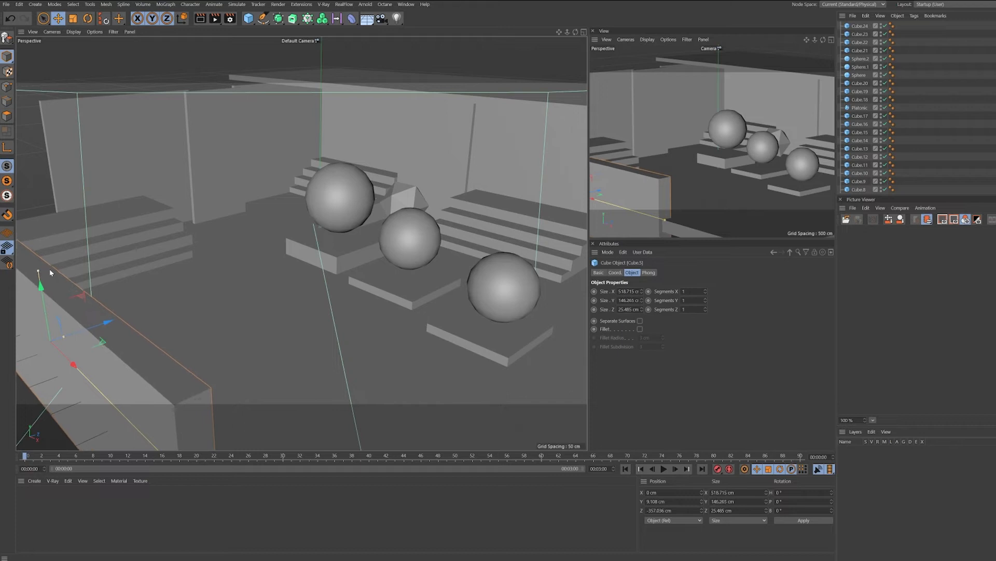
# Extend the lower three steps of the side-wall staircase into deeper treads, making the second about 207 cm and the third about 151 cm deep
pyautogui.click(133, 270)
pyautogui.moveTo(85, 253); pyautogui.dragTo(104, 261)
pyautogui.click(89, 267)
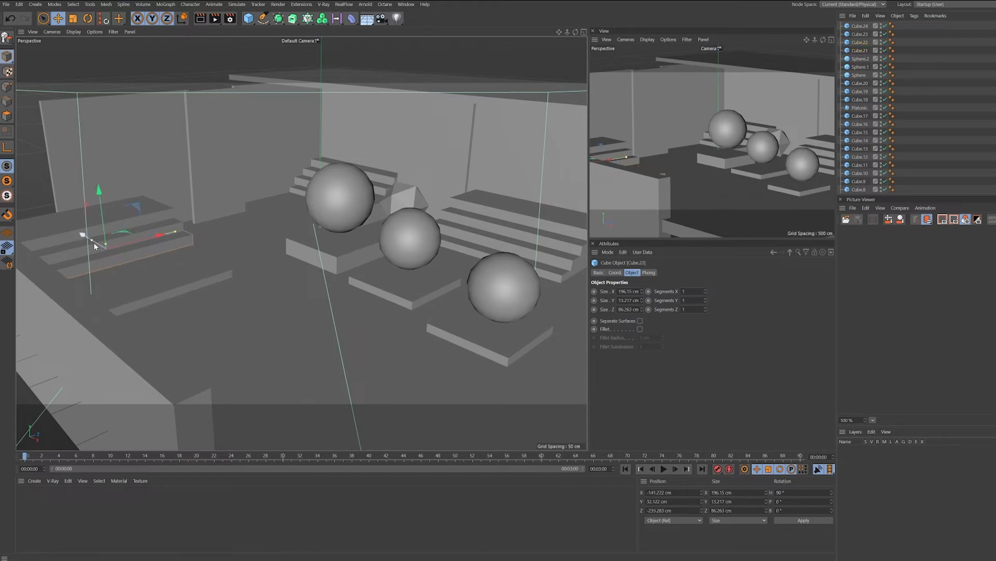
pyautogui.moveTo(88, 242); pyautogui.dragTo(77, 230)
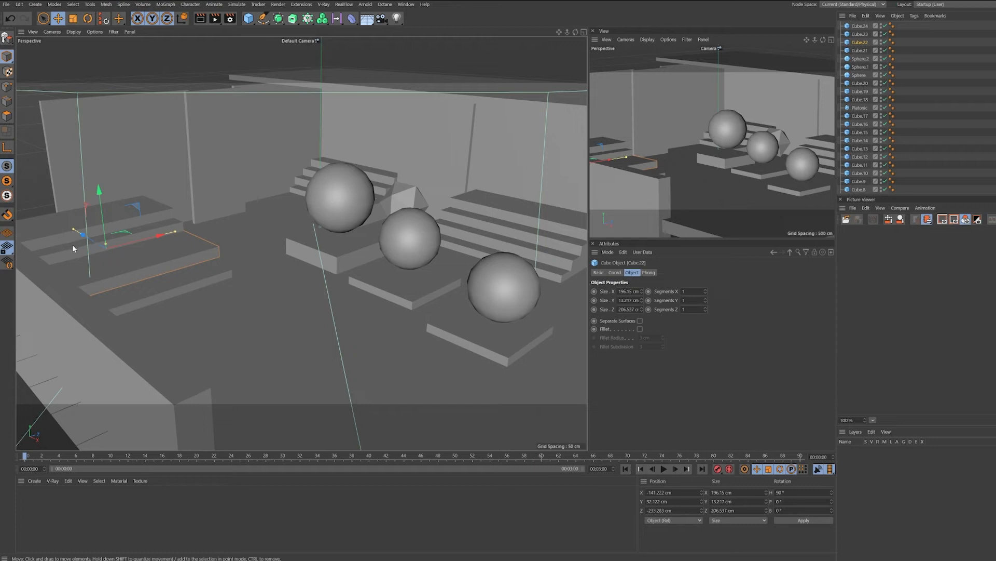
pyautogui.click(80, 252)
pyautogui.moveTo(74, 222); pyautogui.dragTo(78, 224)
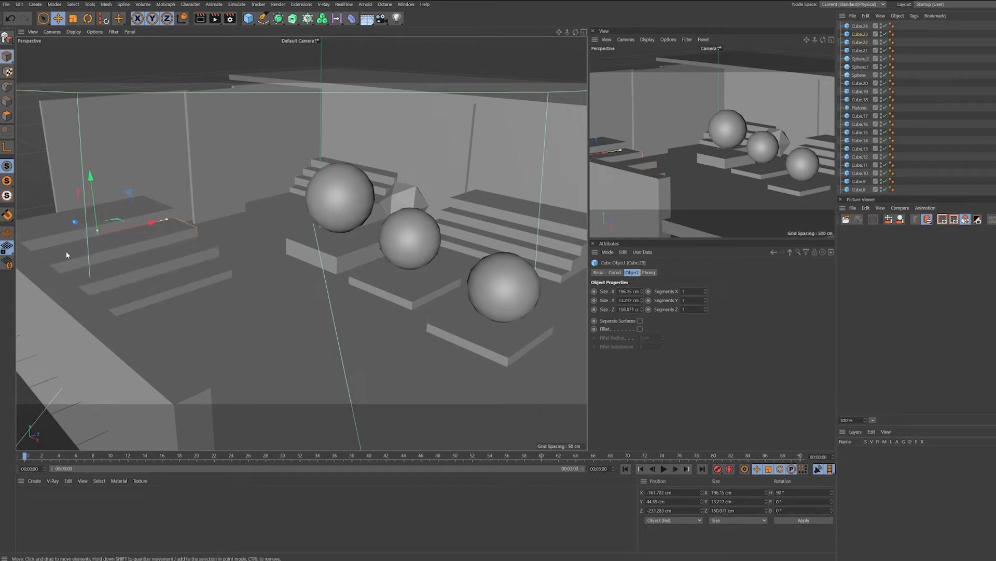
# Widen the side wall panel behind the new staircase to about 307 cm, extending it toward the foreground
pyautogui.click(26, 134)
pyautogui.click(55, 132)
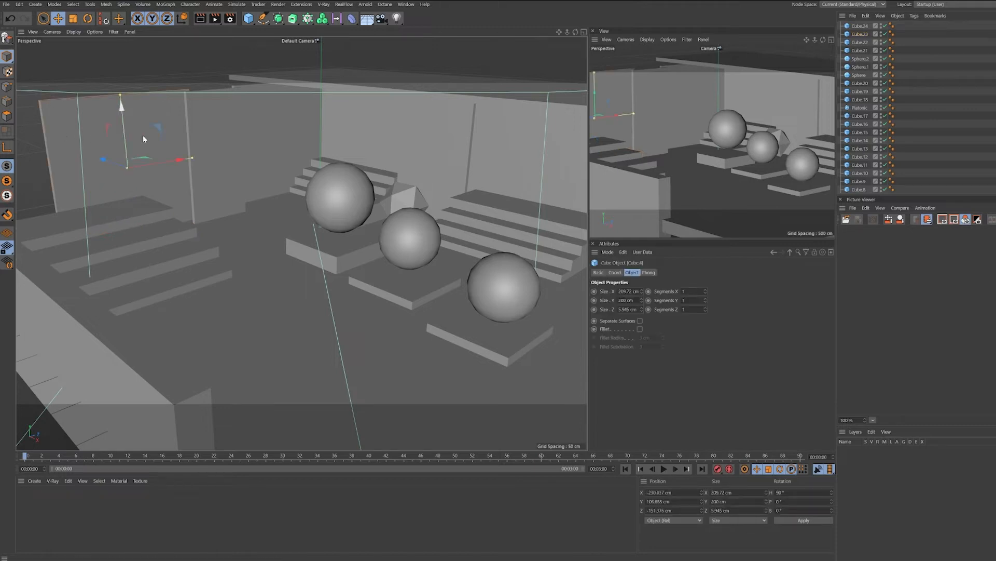
pyautogui.moveTo(190, 160); pyautogui.dragTo(171, 168)
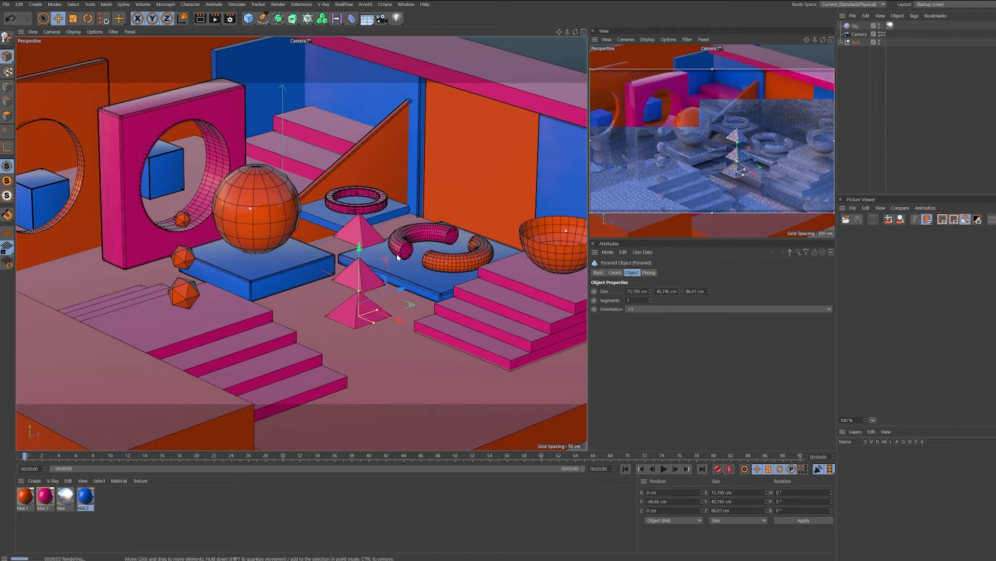
# Move the lowest pyramid in the Playing_with_shapes project to about X -47, Z -63 cm, and return to the Untitled 2 project
pyautogui.moveTo(229, 198); pyautogui.dragTo(182, 207)
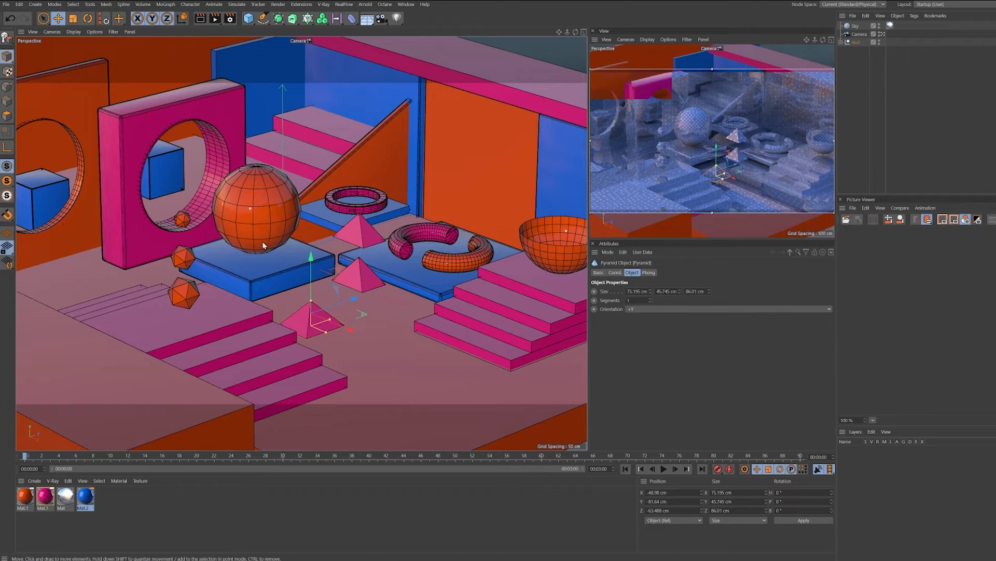
pyautogui.press('v')
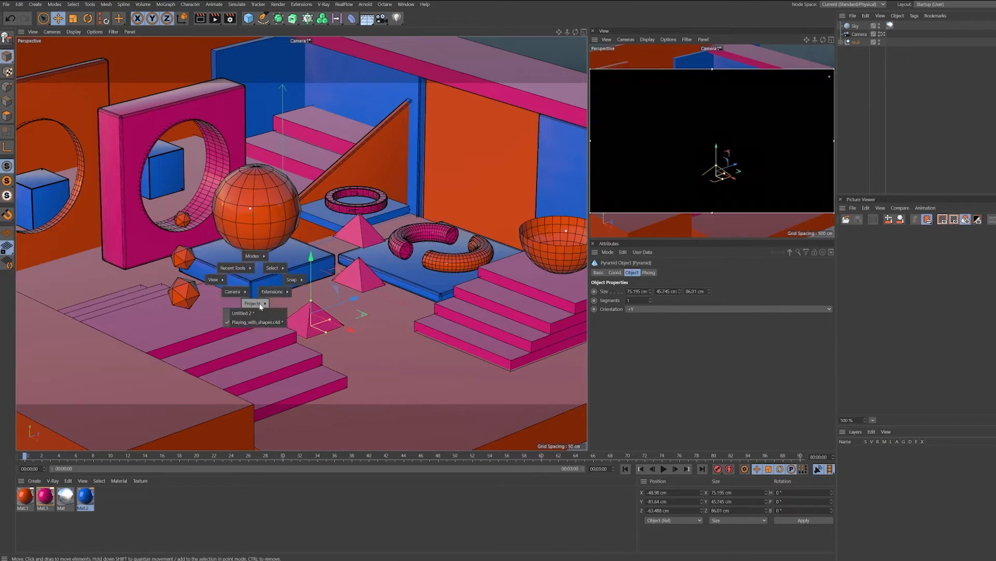
pyautogui.click(241, 313)
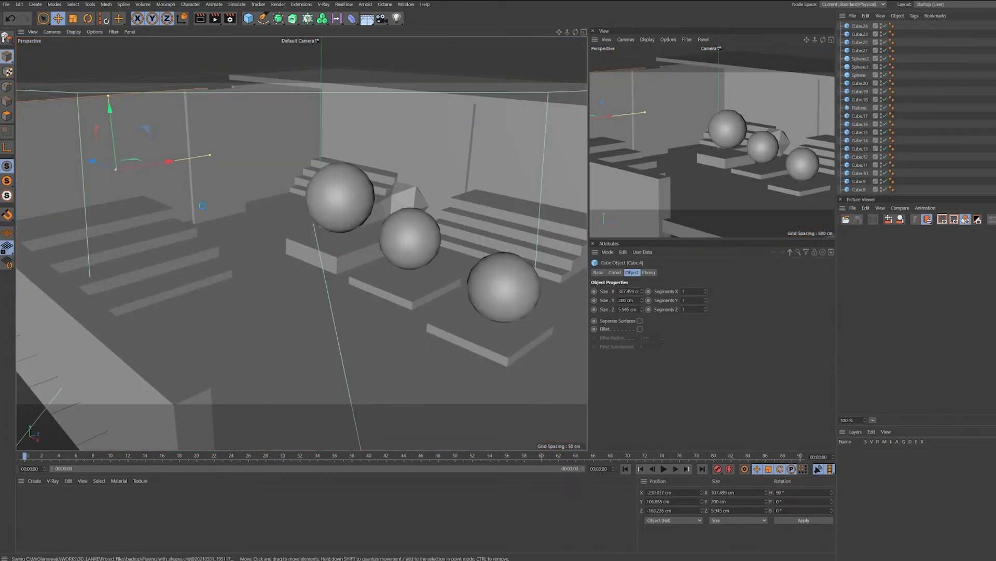
# Add a cube shaped into an upright panel about 27 cm thick, placed at about X 151, Y 113, Z -224 cm
pyautogui.click(250, 19)
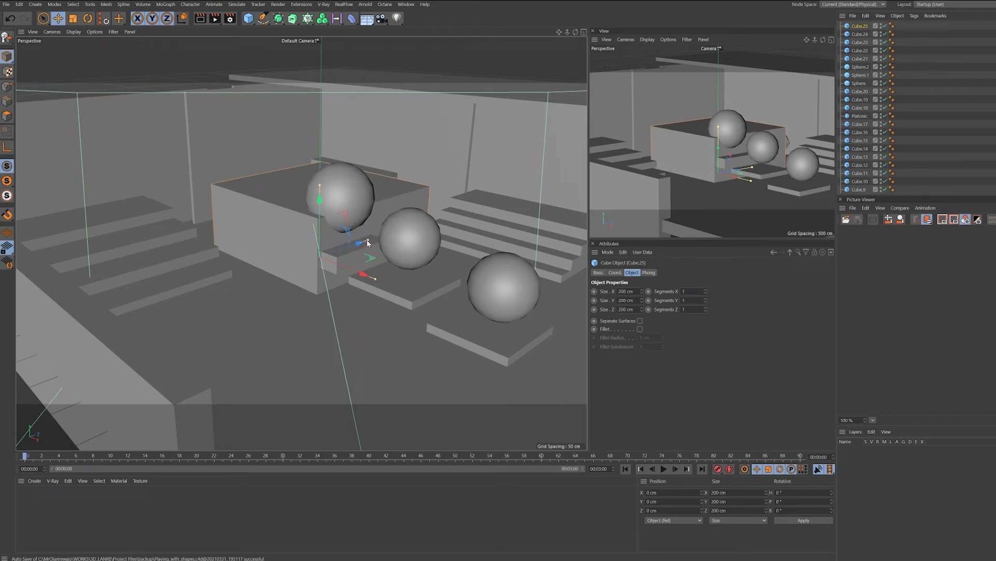
pyautogui.moveTo(368, 243); pyautogui.dragTo(330, 260)
pyautogui.moveTo(318, 199); pyautogui.dragTo(316, 124)
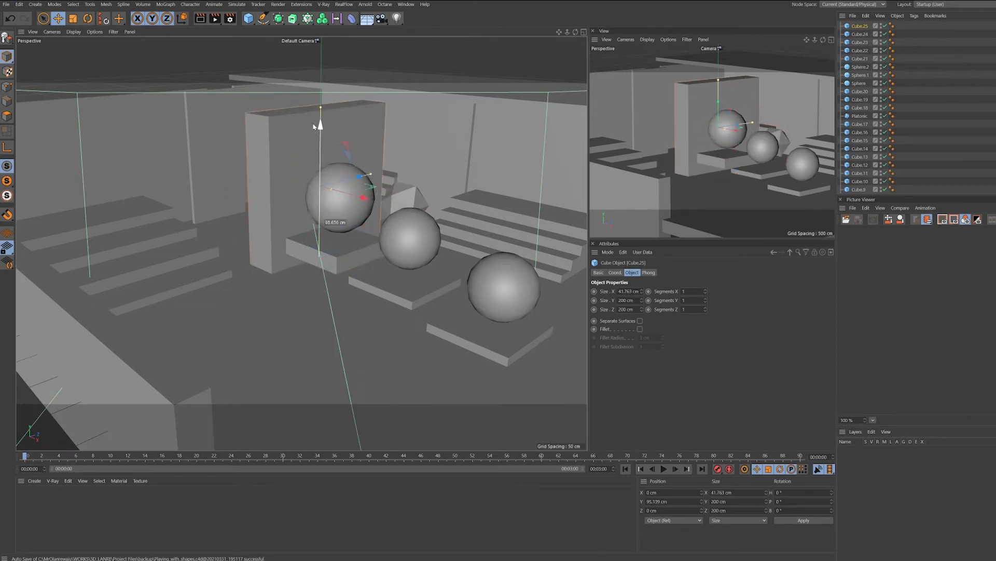
pyautogui.moveTo(350, 206); pyautogui.dragTo(304, 281)
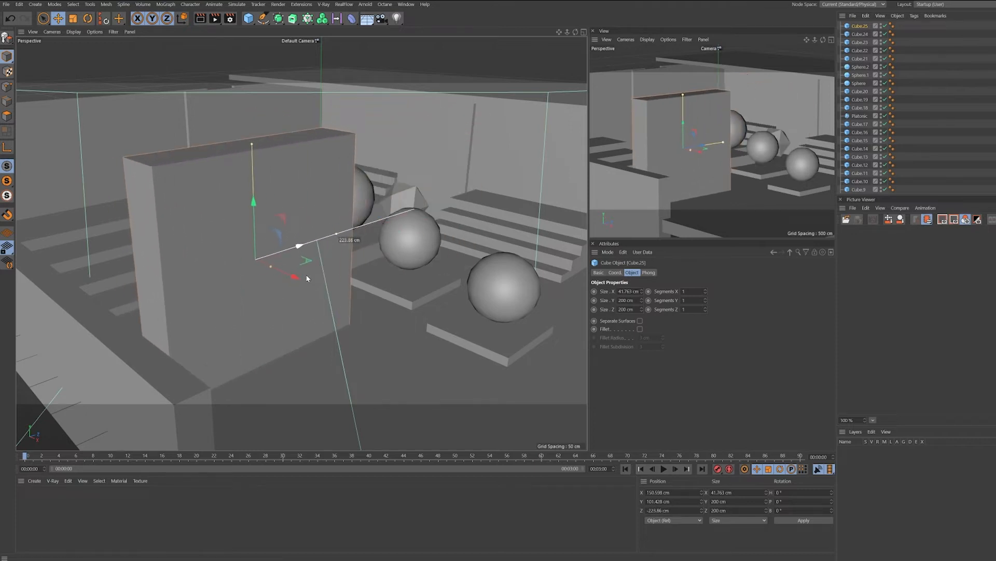
pyautogui.moveTo(254, 203); pyautogui.dragTo(257, 191)
pyautogui.moveTo(269, 252); pyautogui.dragTo(265, 253)
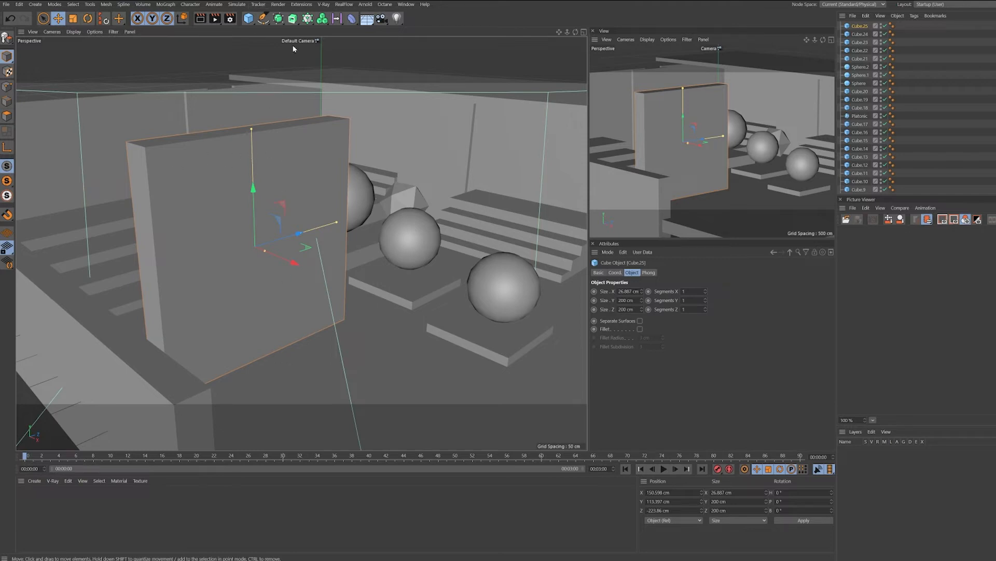
# Add a cylinder and place it in front of the upright panel at about X 180, Z -228 cm
pyautogui.click(248, 19)
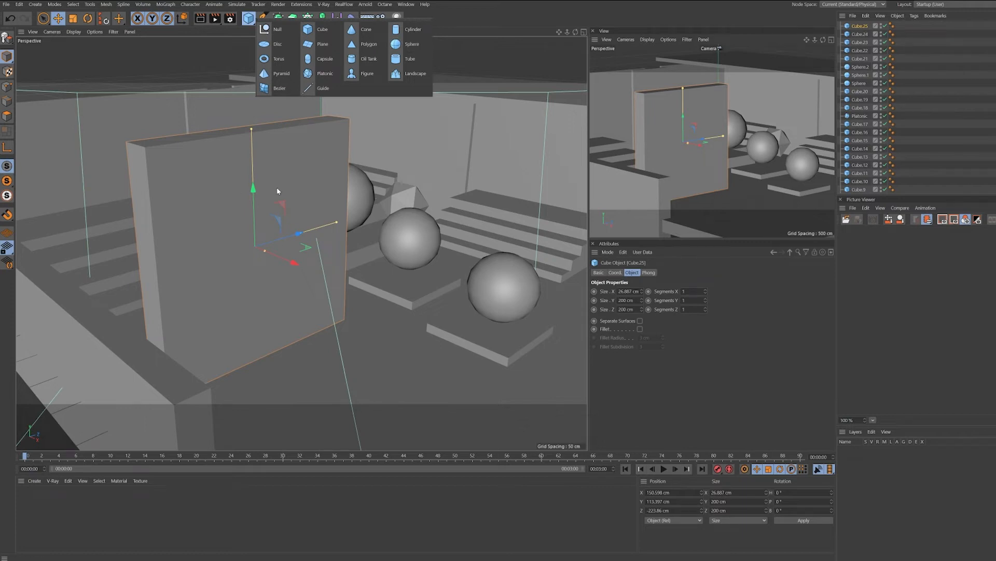
pyautogui.click(410, 29)
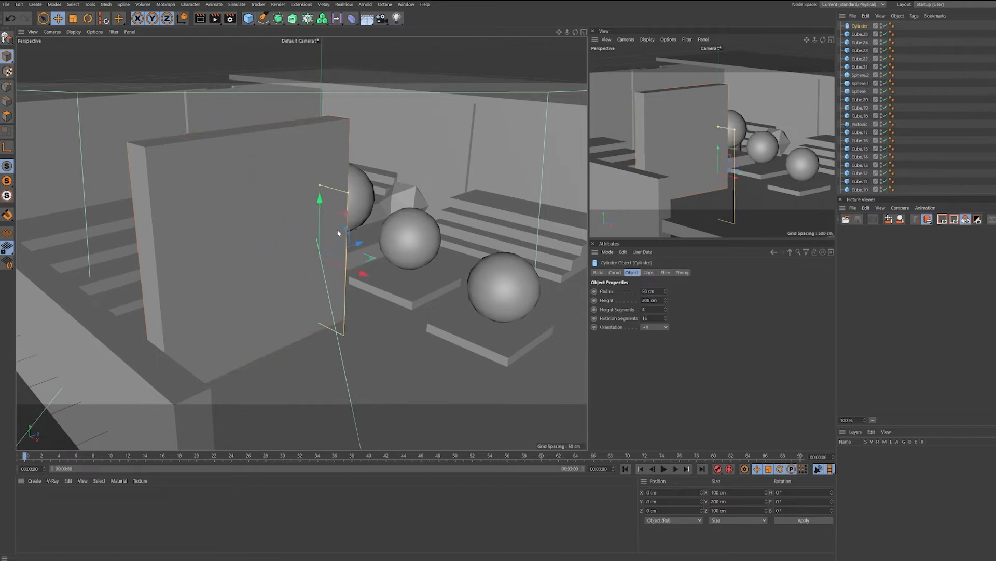
pyautogui.moveTo(363, 274); pyautogui.dragTo(421, 312)
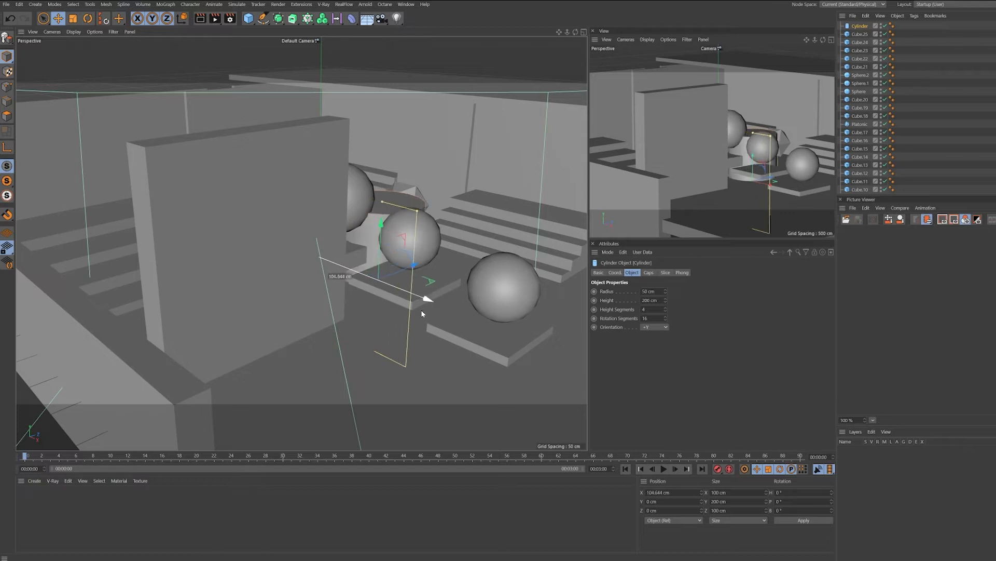
pyautogui.moveTo(414, 266); pyautogui.dragTo(358, 379)
pyautogui.moveTo(358, 342); pyautogui.dragTo(316, 353)
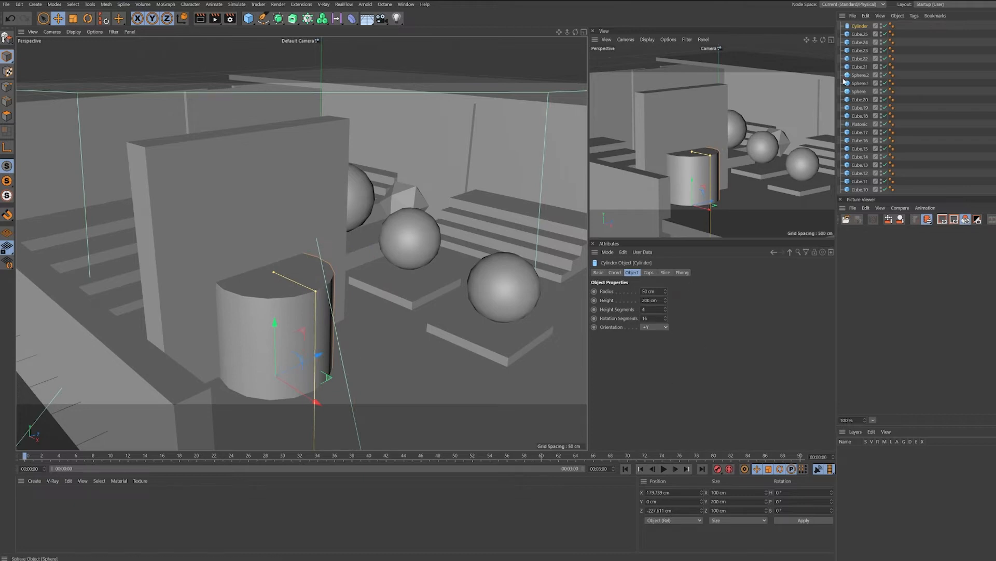
# Orient the cylinder along +X and make it a disc about 50 cm deep crossing the panel at about X 163, Y 108 cm
pyautogui.click(657, 328)
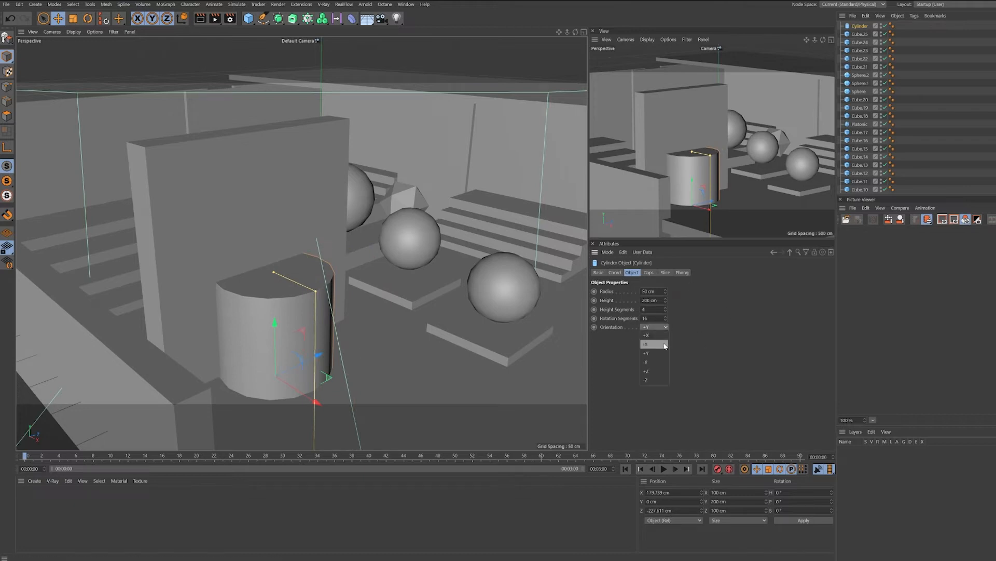
pyautogui.click(655, 352)
pyautogui.click(647, 371)
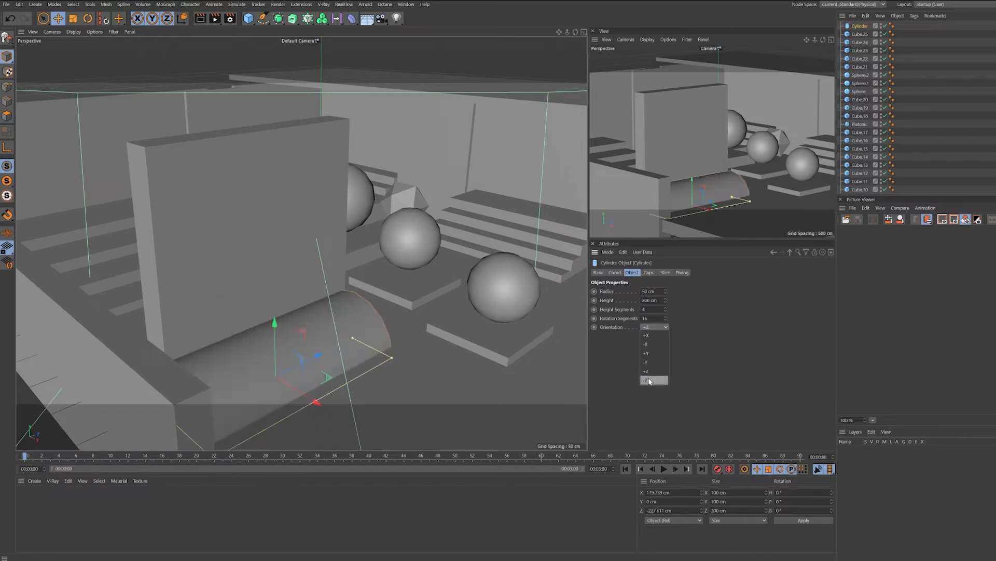
pyautogui.click(655, 337)
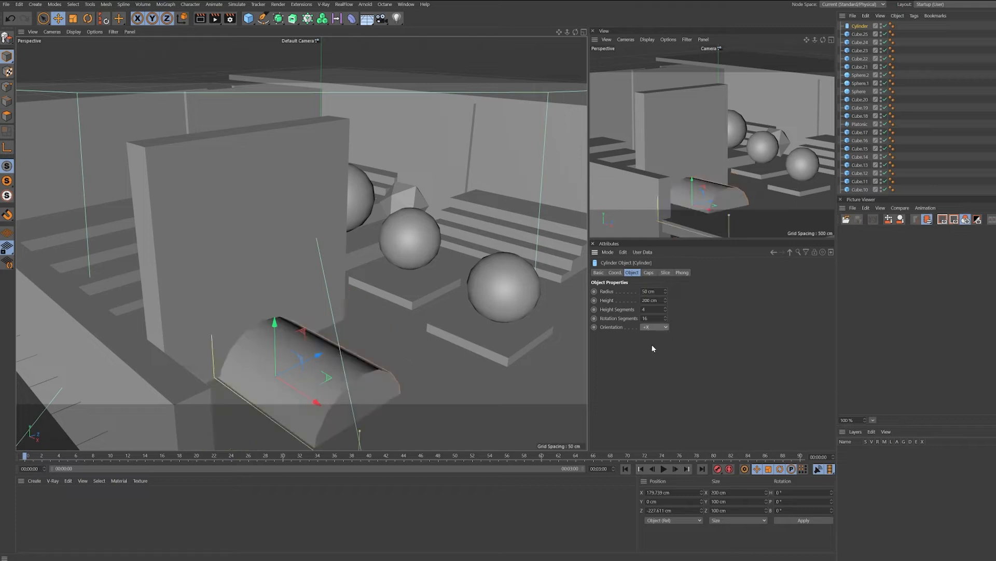
pyautogui.moveTo(274, 323); pyautogui.dragTo(264, 205)
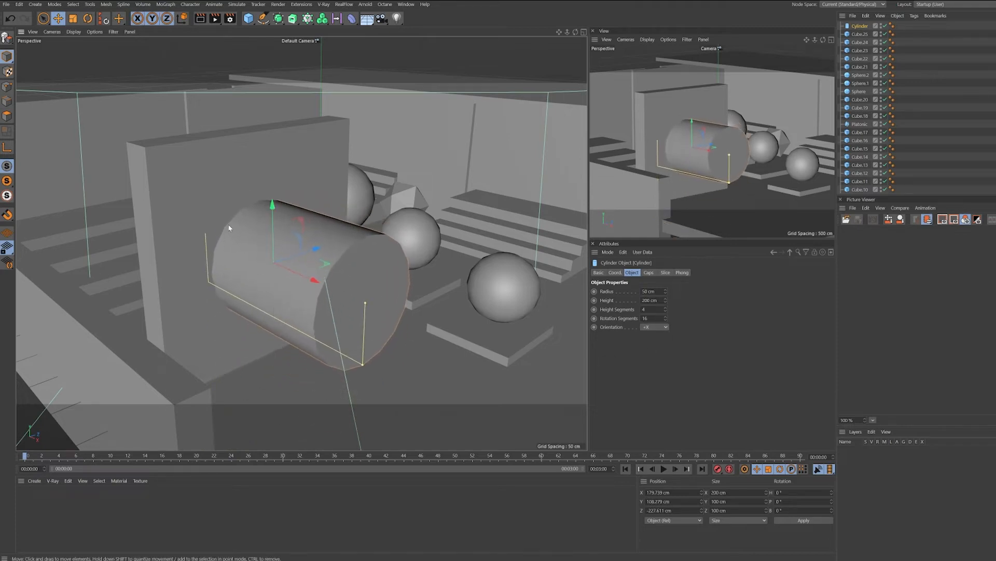
pyautogui.moveTo(366, 301); pyautogui.dragTo(302, 277)
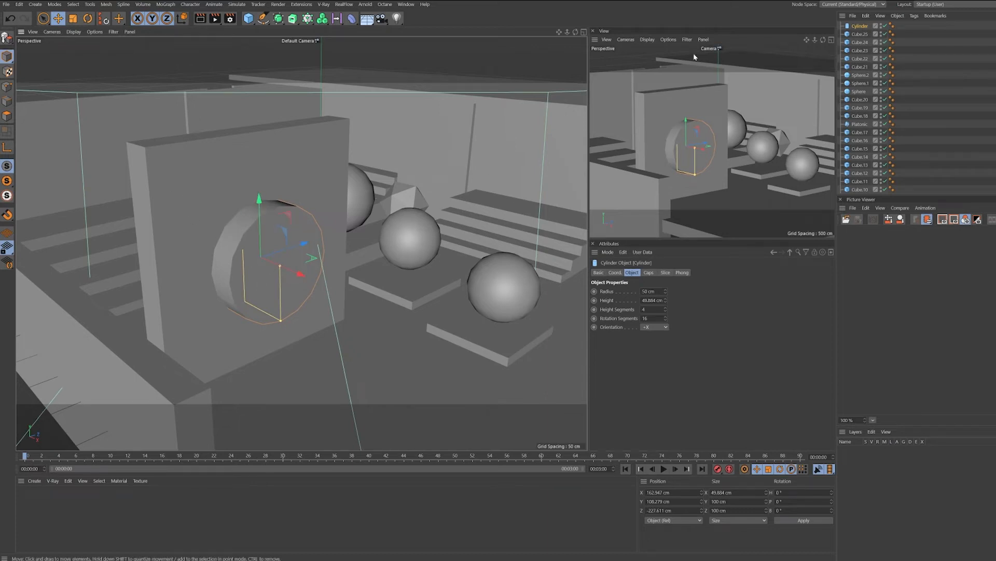
# Add a Boole set to A subtract B that cuts the cylinder out of the upright panel
pyautogui.click(278, 20)
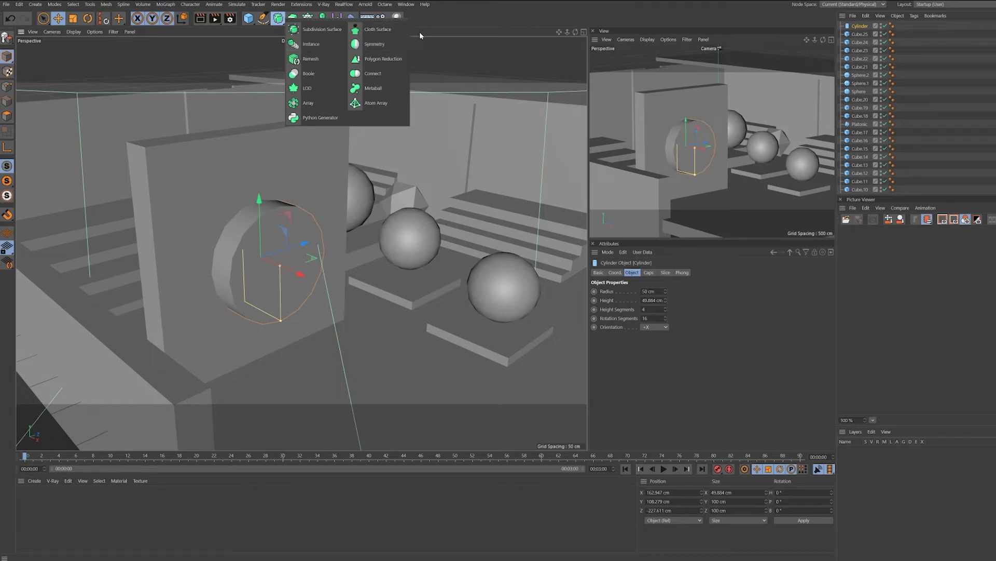
pyautogui.click(313, 76)
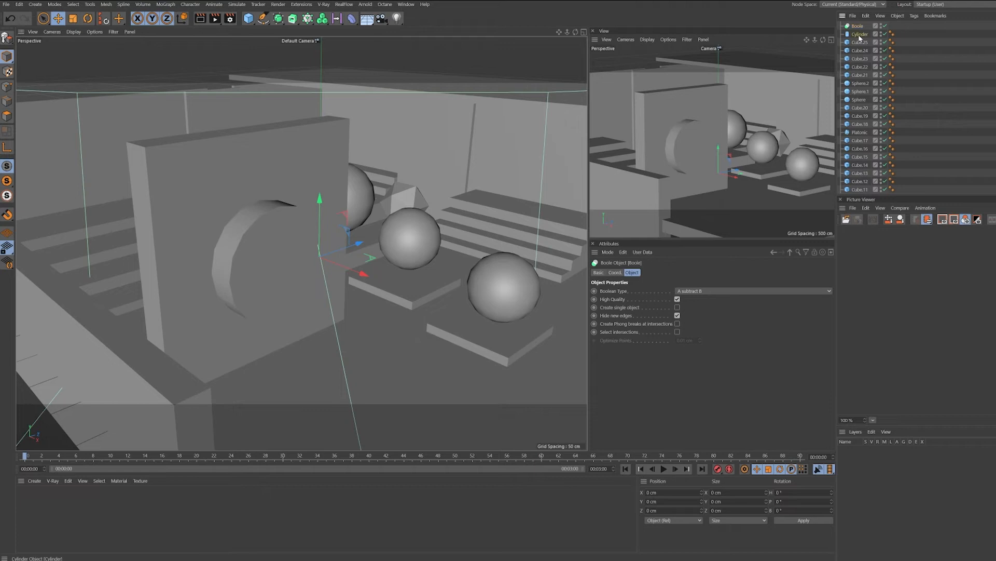
pyautogui.moveTo(860, 35)
pyautogui.mouseDown()
pyautogui.moveTo(857, 27)
pyautogui.moveTo(866, 46)
pyautogui.mouseUp()
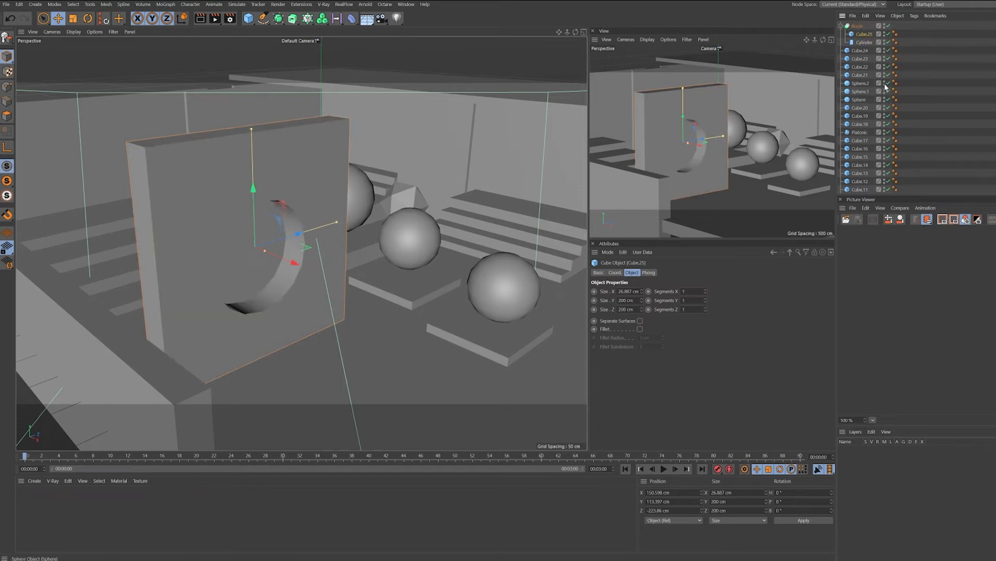
# Enlarge the cutting cylinder to a radius of about 70.6 cm and centre the round opening in the panel
pyautogui.click(865, 43)
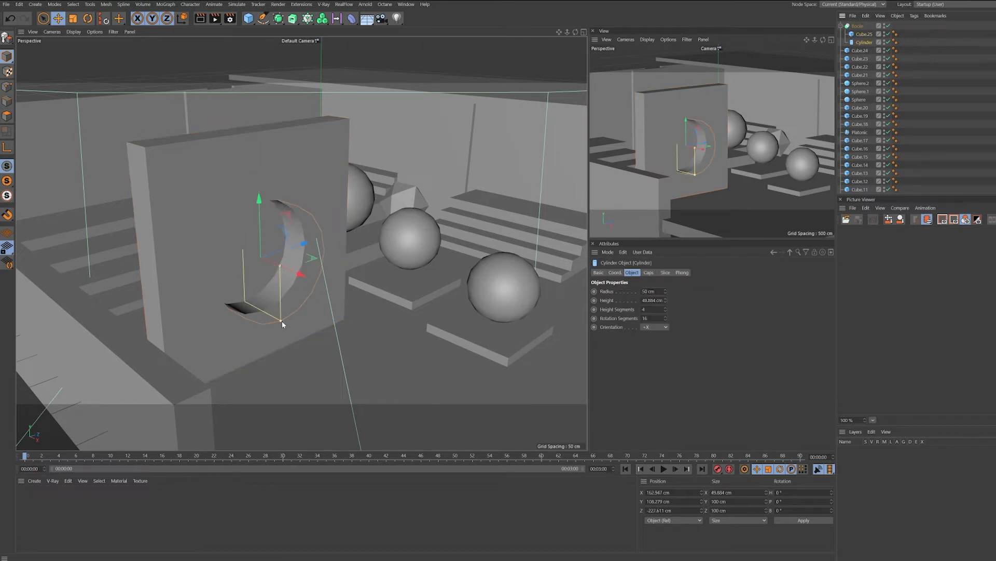
pyautogui.moveTo(282, 322); pyautogui.dragTo(289, 344)
pyautogui.moveTo(259, 199); pyautogui.dragTo(258, 185)
pyautogui.moveTo(304, 229); pyautogui.dragTo(300, 232)
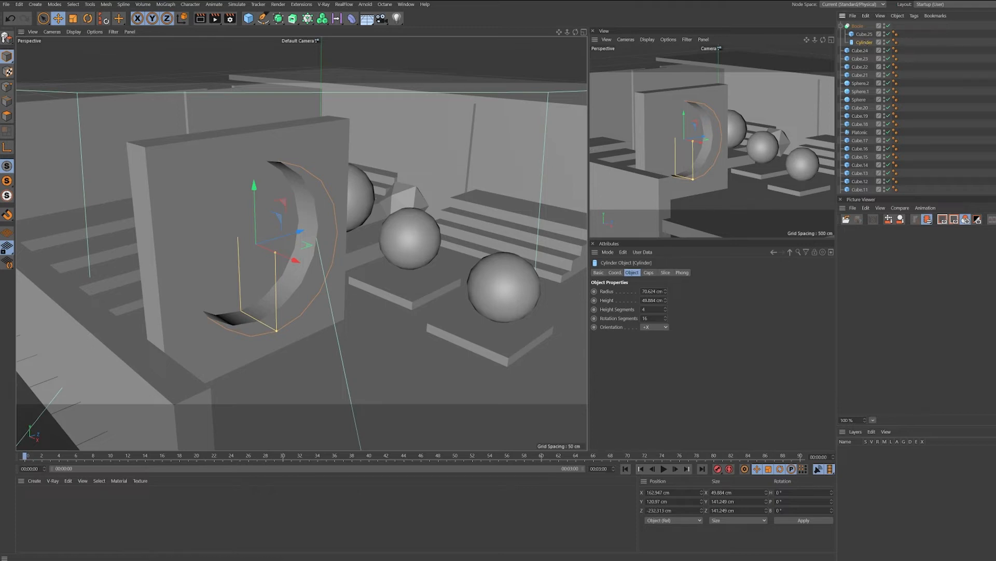
# Smooth the round opening by giving the cylinder 7 height segments and 40 rotation segments
pyautogui.moveTo(666, 310); pyautogui.dragTo(669, 308)
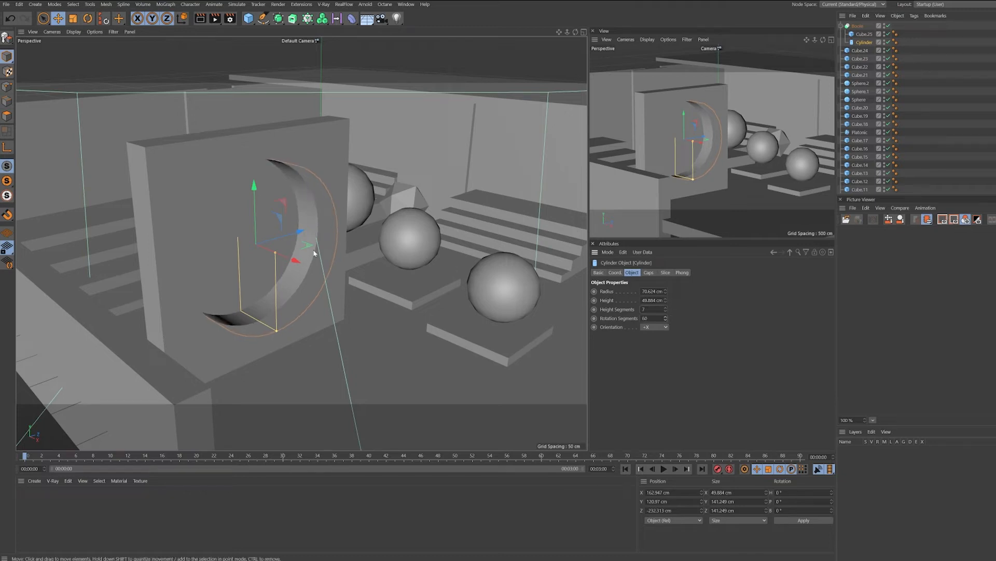
pyautogui.moveTo(650, 319); pyautogui.dragTo(616, 324)
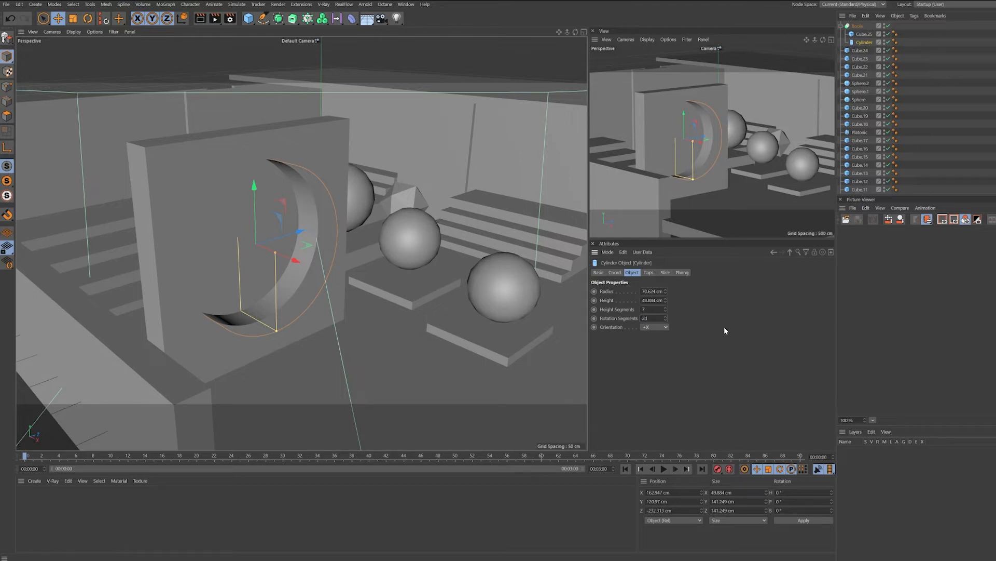
pyautogui.moveTo(649, 318); pyautogui.dragTo(584, 321)
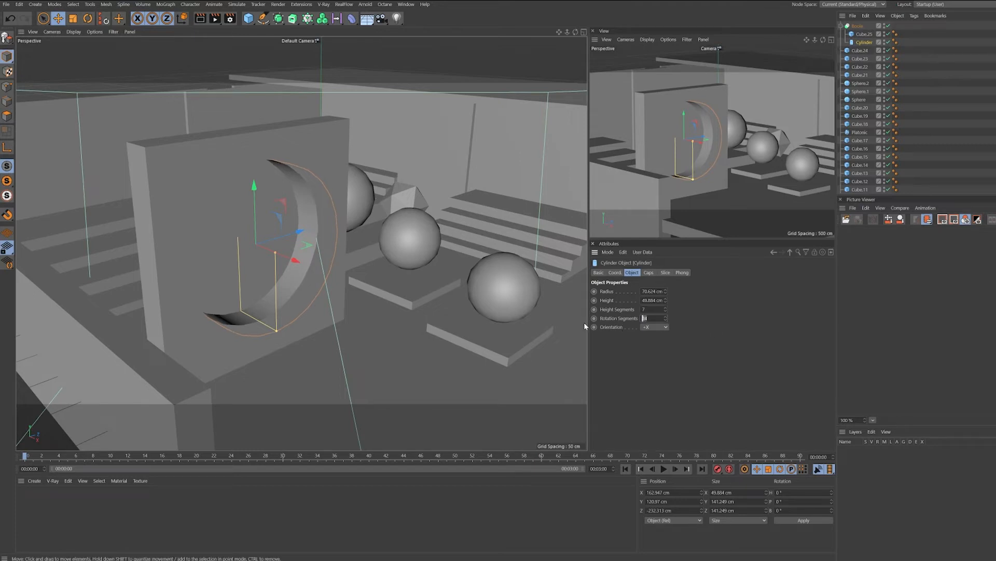
pyautogui.write('30')
pyautogui.press('Return')
pyautogui.write('40')
pyautogui.press('Return')
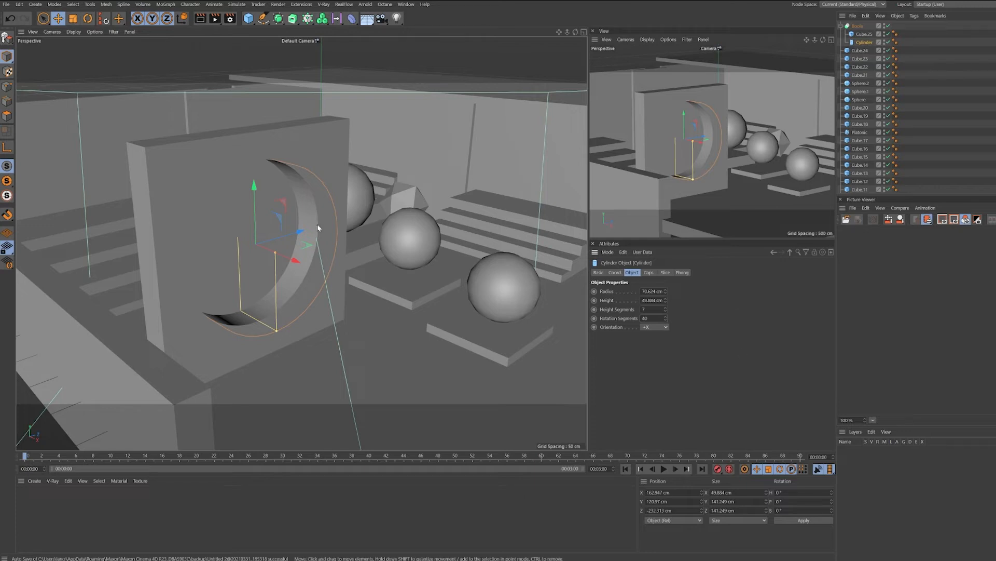
# Duplicate the whole Boole panel along X to about 123 cm
pyautogui.click(841, 26)
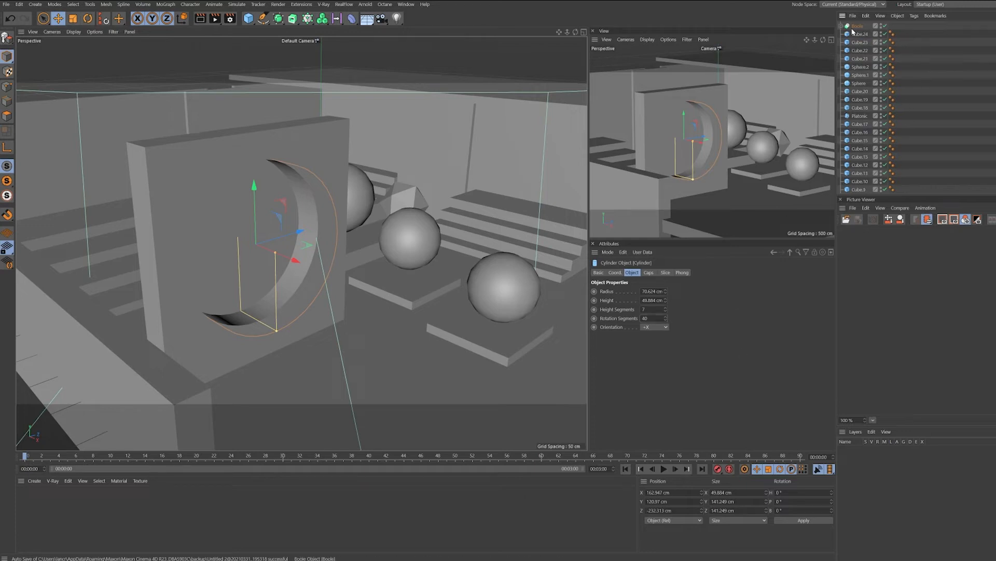
pyautogui.click(857, 26)
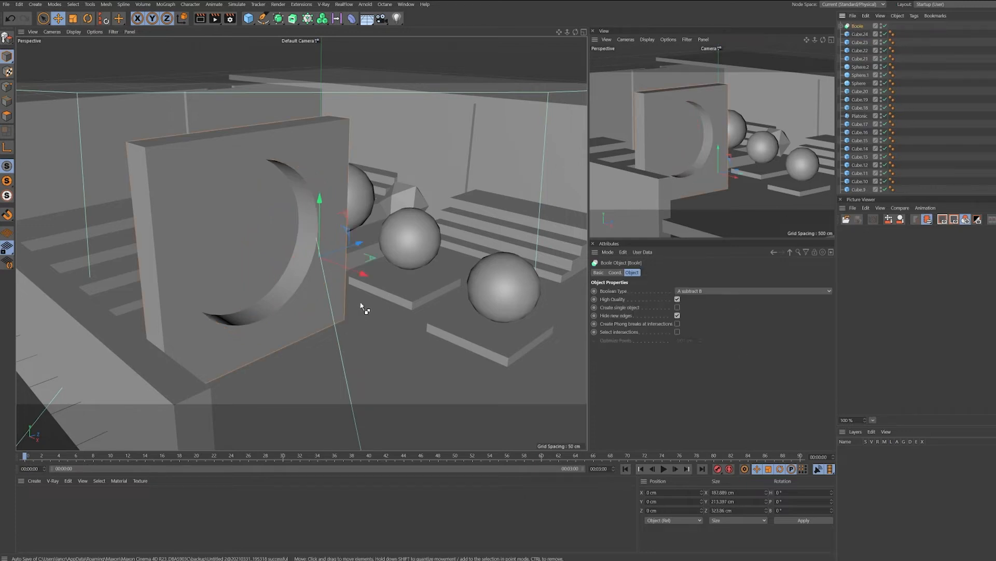
pyautogui.keyDown('ctrl'); pyautogui.moveTo(361, 274); pyautogui.dragTo(429, 341); pyautogui.keyUp('ctrl')
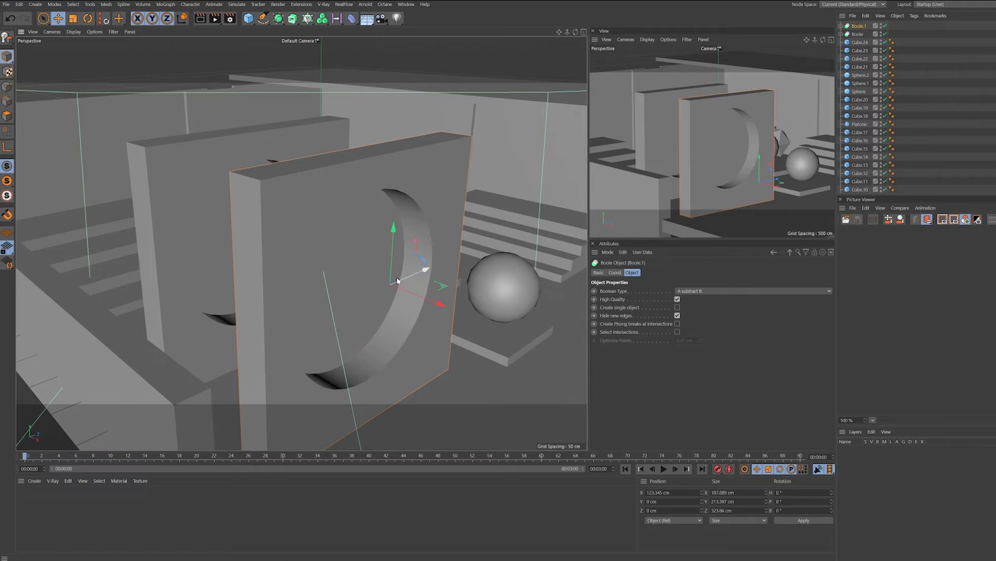
# Rotate the duplicated Boole panel to a -90° heading and move it out along X to about 528 cm
pyautogui.press('r')
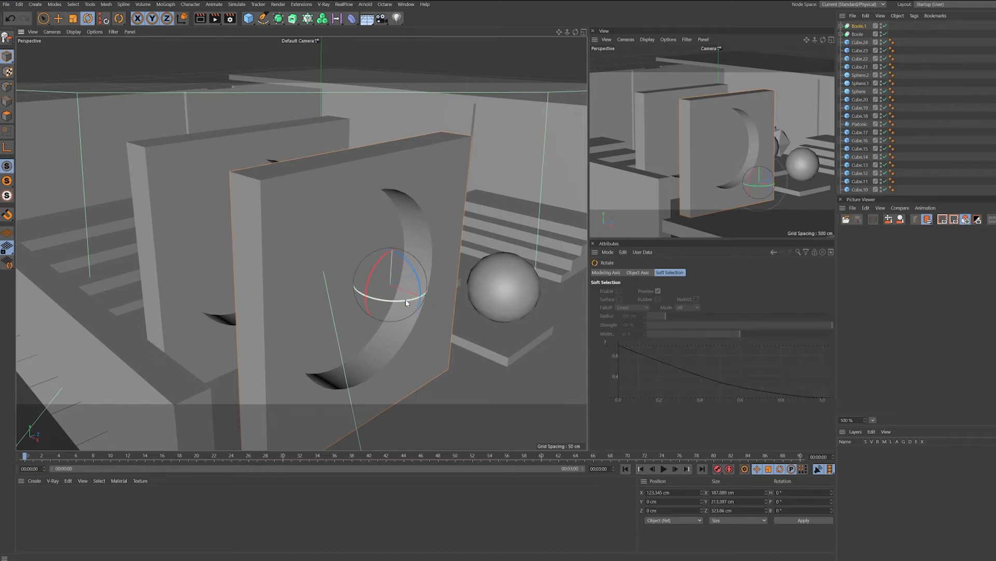
pyautogui.moveTo(406, 299); pyautogui.dragTo(374, 310)
pyautogui.hotkey('ctrl', 'z')
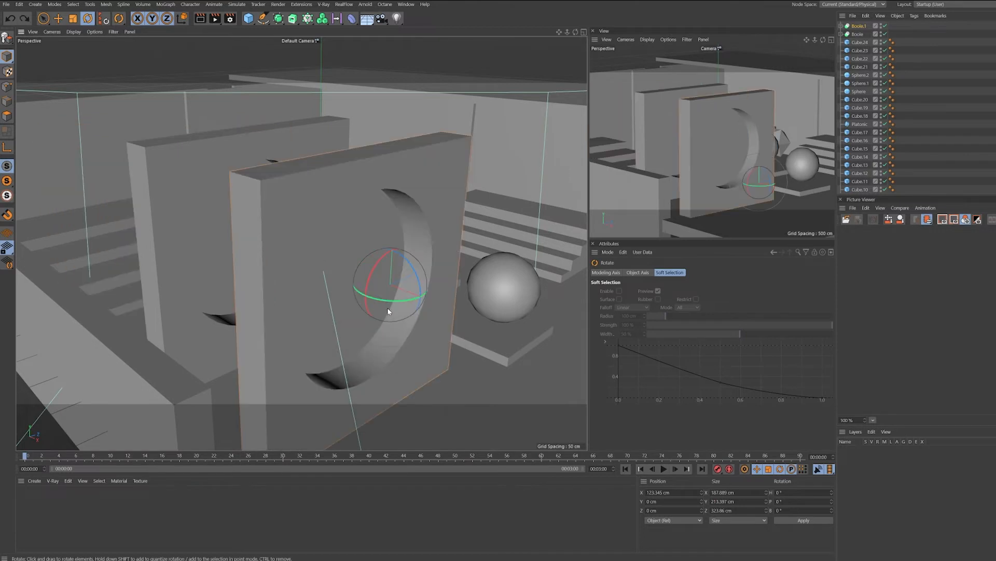
pyautogui.moveTo(402, 303); pyautogui.dragTo(313, 272)
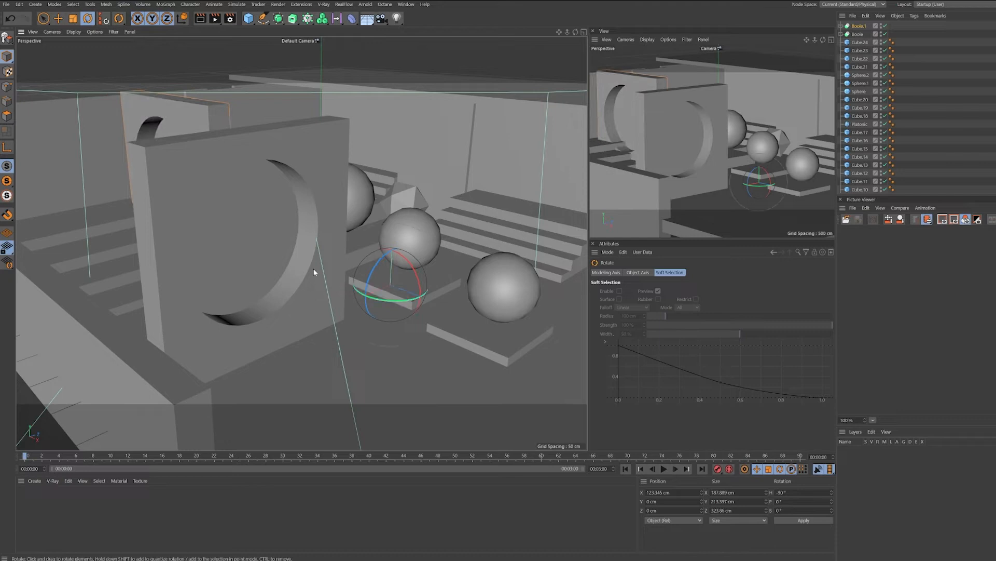
pyautogui.press('e')
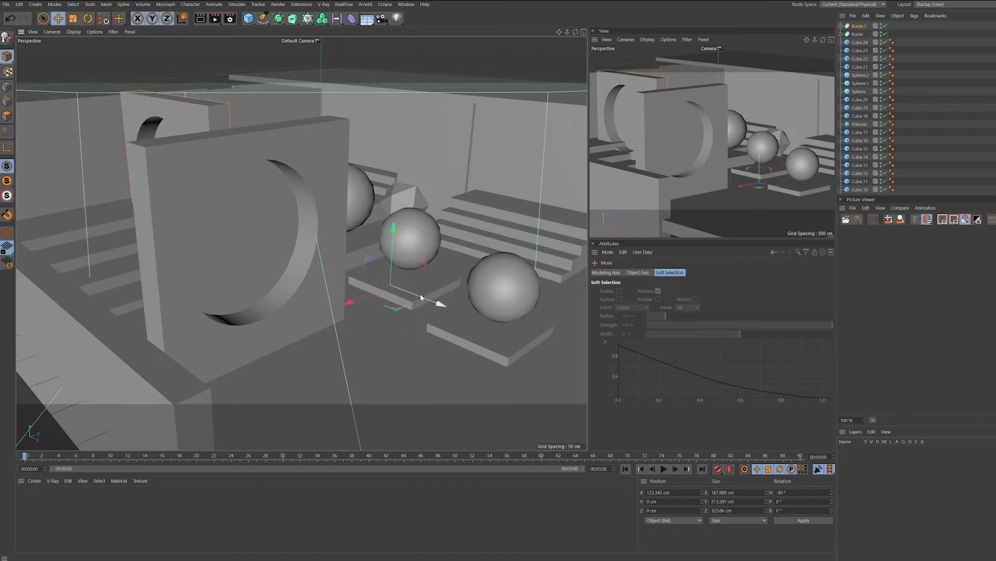
pyautogui.moveTo(439, 307); pyautogui.dragTo(918, 457)
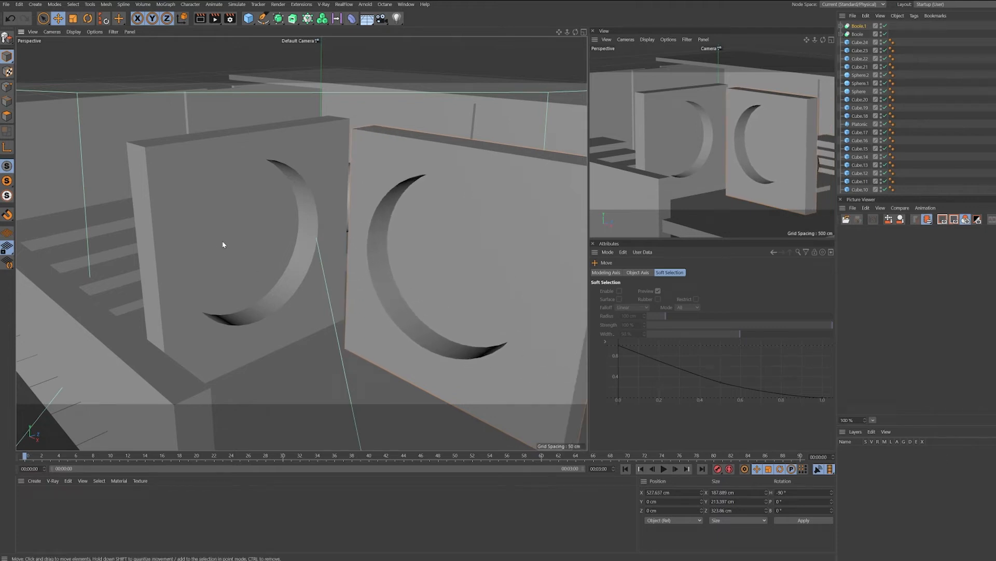
# Lengthen the first Boole panel's cutting cylinder to a height of about 77.3 cm, piercing the panel completely
pyautogui.click(276, 146)
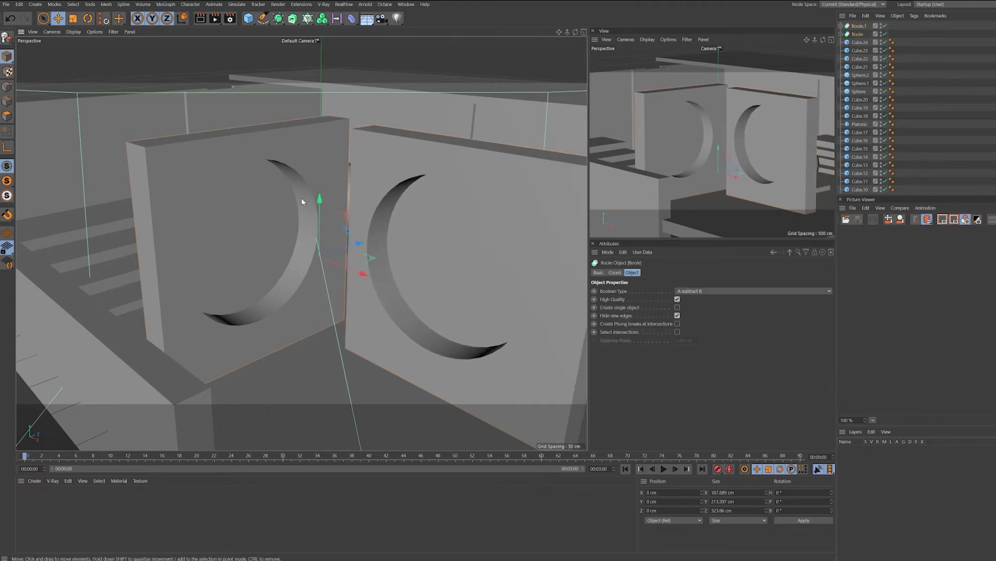
pyautogui.click(841, 34)
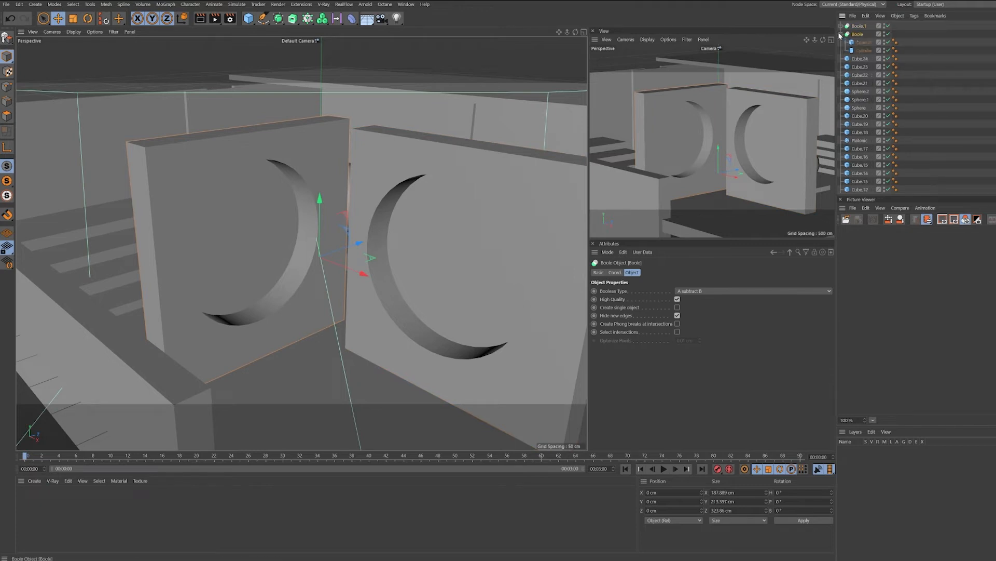
pyautogui.click(865, 50)
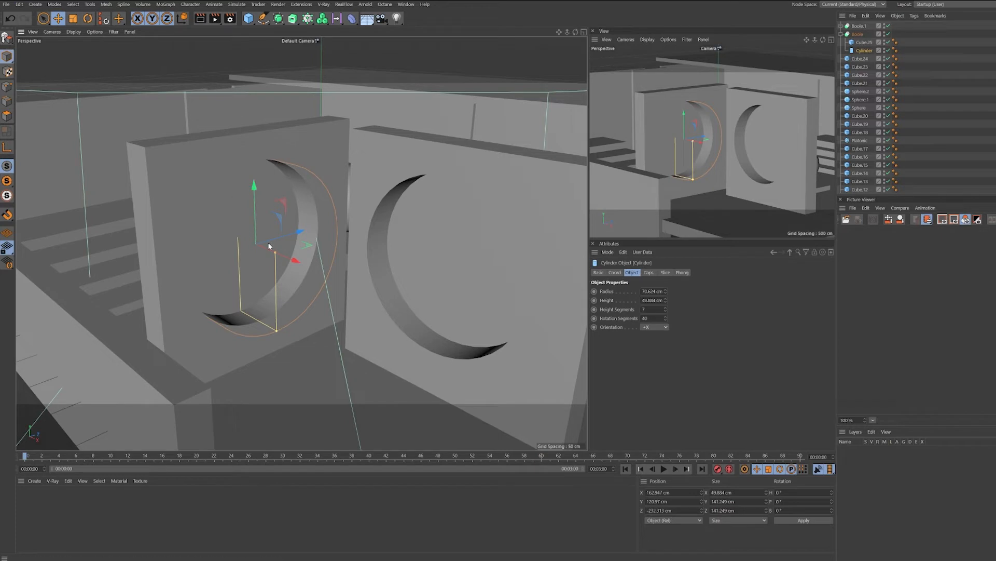
pyautogui.moveTo(275, 249); pyautogui.dragTo(286, 259)
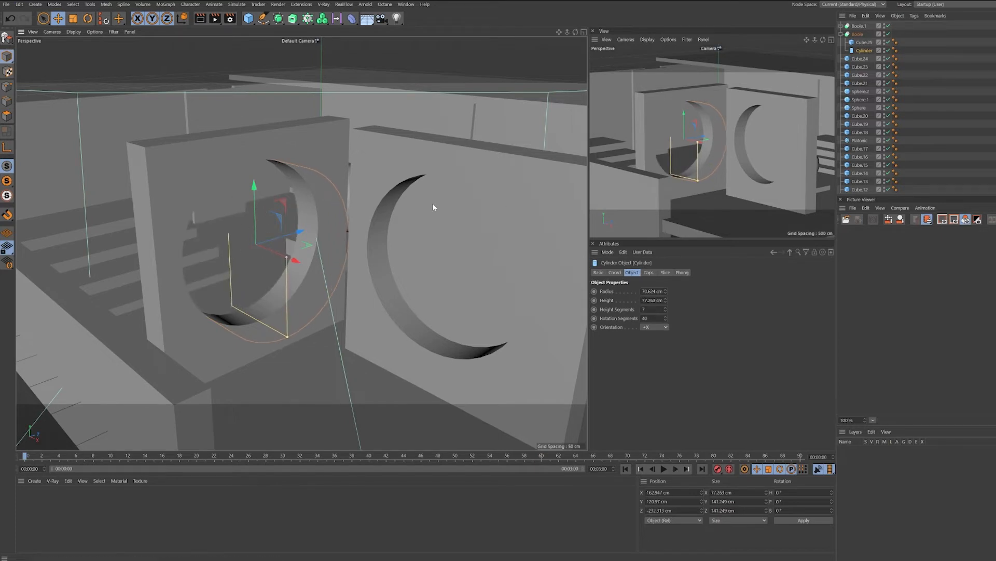
# Extend the duplicated Boole panel's cutting cylinder to a height of about 64.2 cm to open the hole right through
pyautogui.click(841, 25)
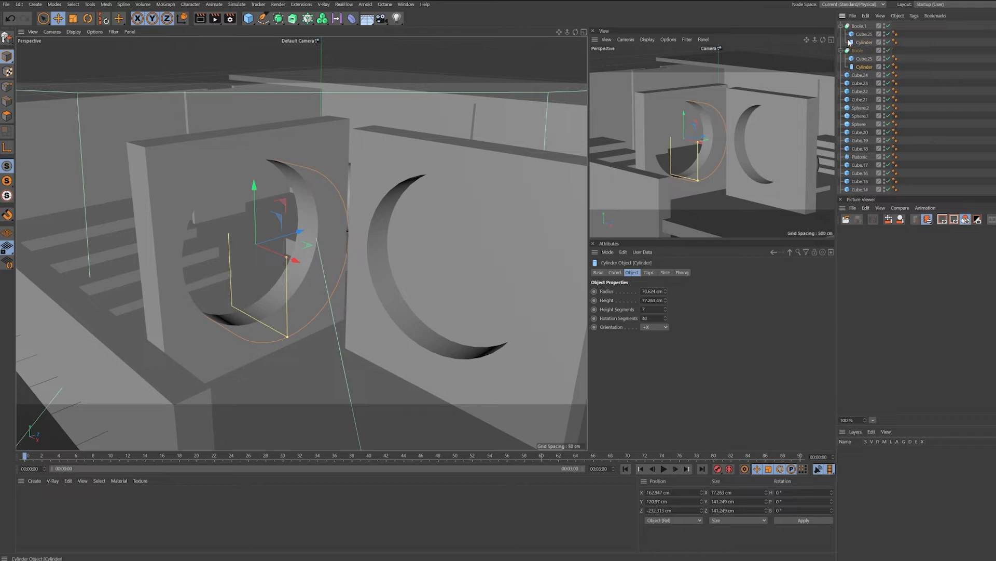
pyautogui.click(864, 42)
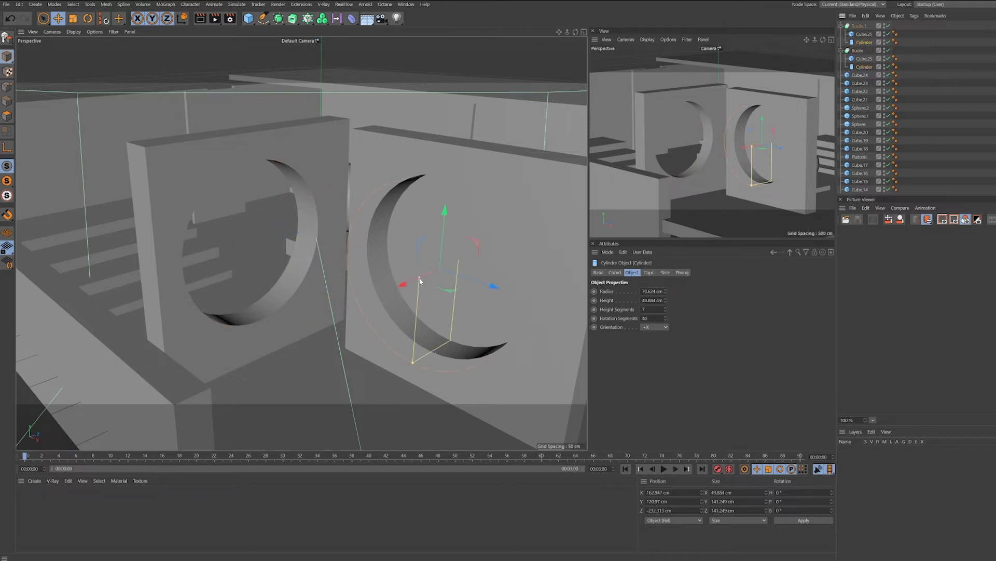
pyautogui.moveTo(418, 284); pyautogui.dragTo(415, 282)
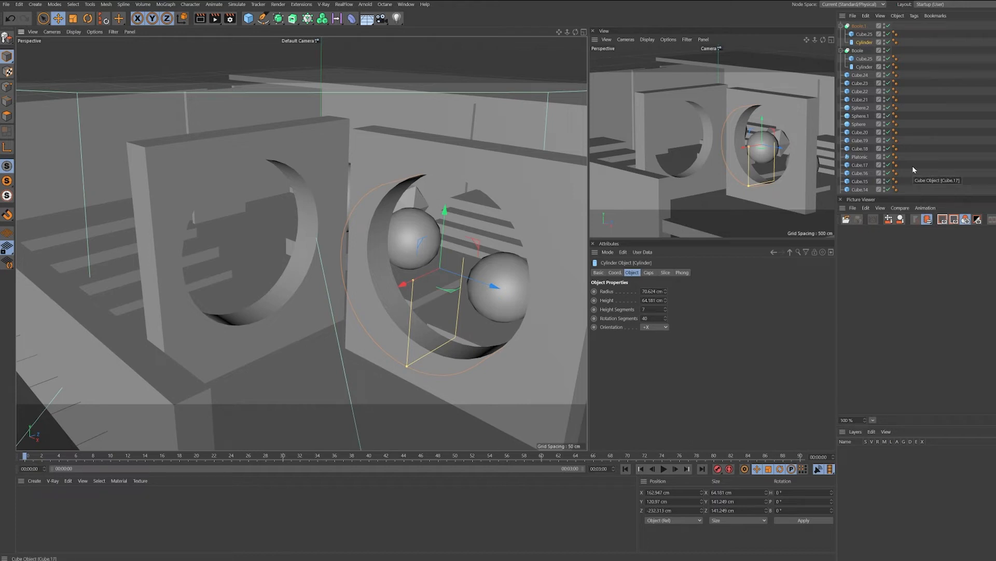
# Reset the duplicated Boole panel's position and rotation to zero and move it along X to about 126 cm
pyautogui.click(841, 26)
pyautogui.click(857, 26)
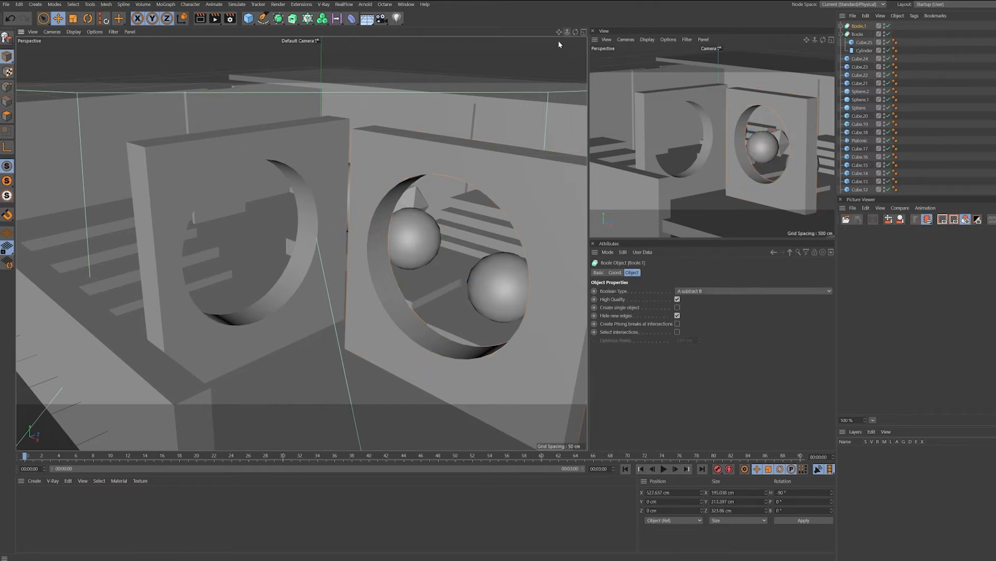
pyautogui.press('h')
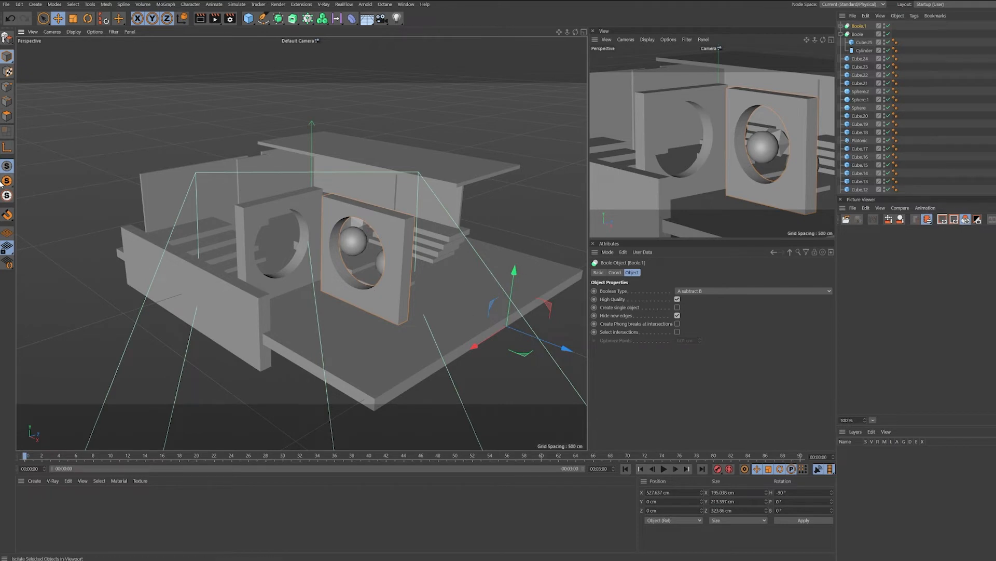
pyautogui.click(103, 20)
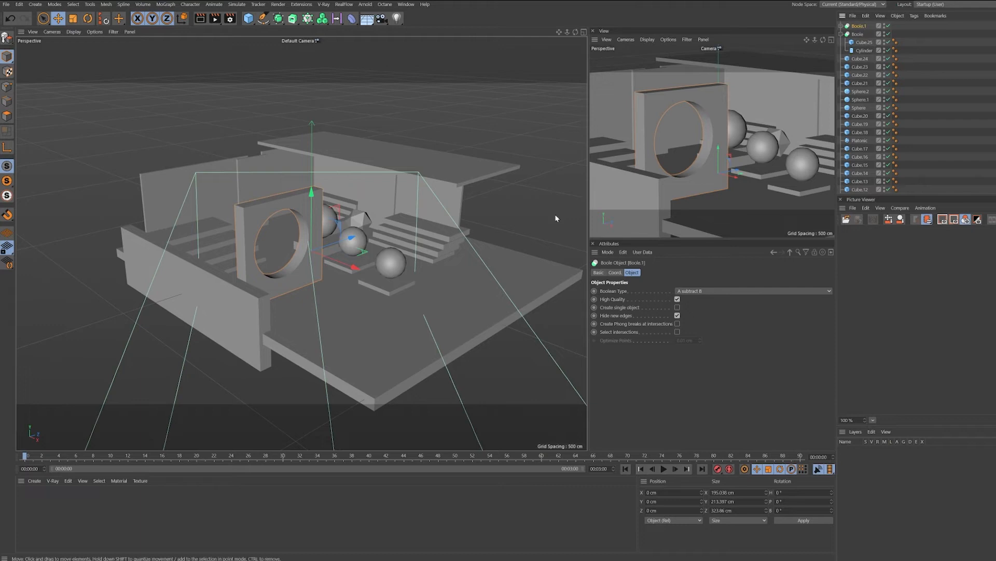
pyautogui.moveTo(334, 275); pyautogui.dragTo(388, 290)
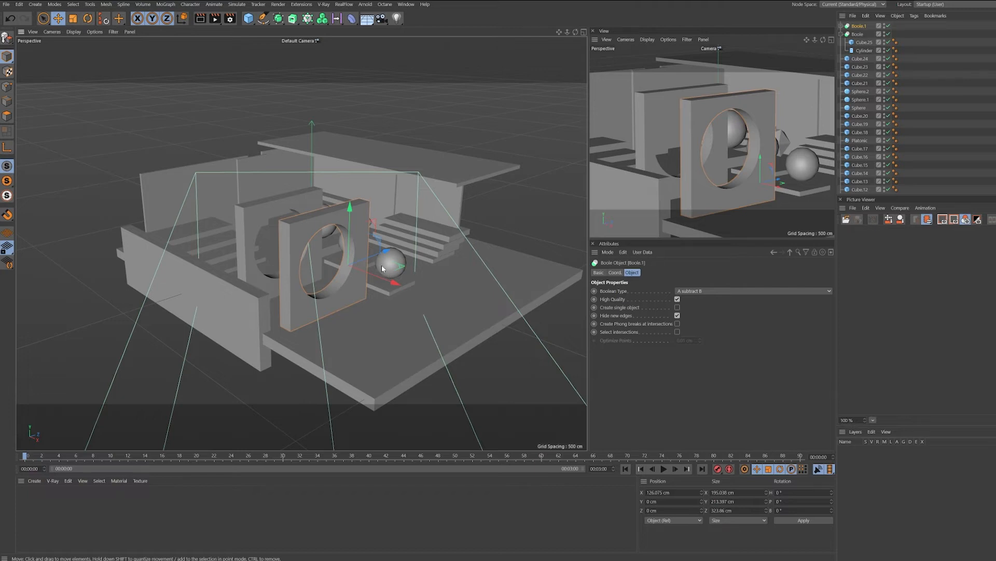
# Tilt the duplicated panel to about -1.1° heading, 1° pitch and 2° bank, and move it out to about 290 cm in X
pyautogui.press('r')
pyautogui.moveTo(371, 279); pyautogui.dragTo(369, 281)
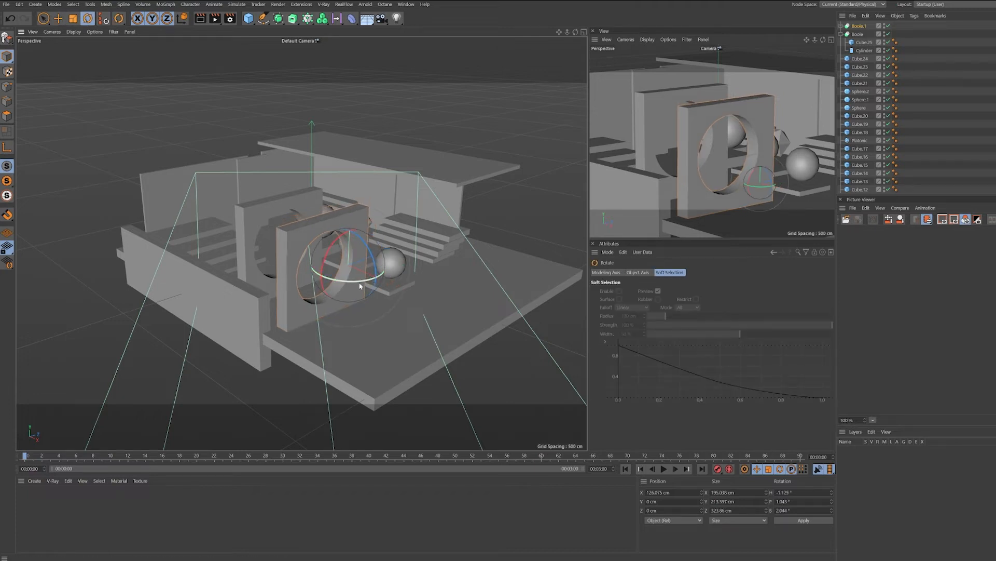
pyautogui.press('e')
pyautogui.moveTo(390, 283); pyautogui.dragTo(450, 313)
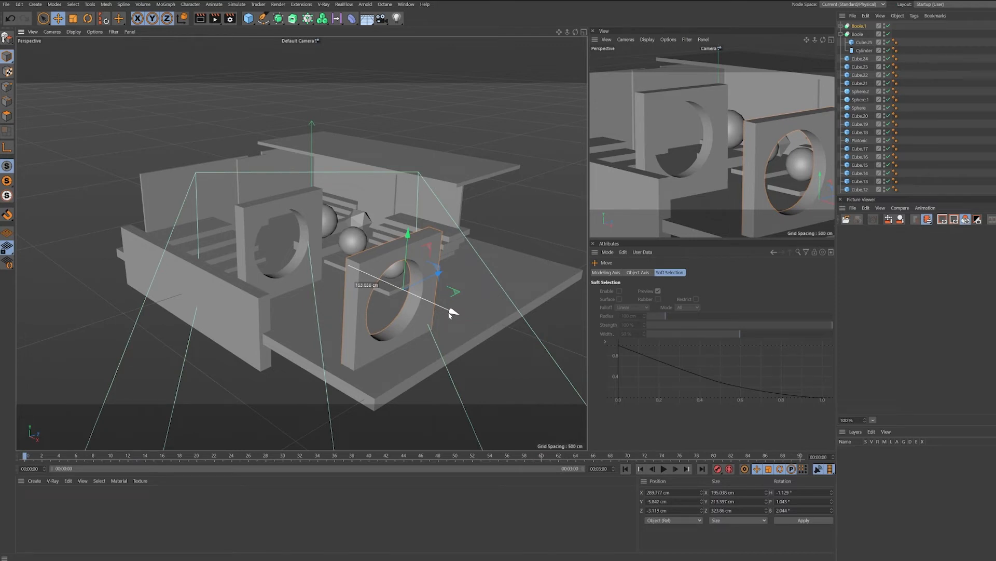
pyautogui.moveTo(450, 311); pyautogui.dragTo(449, 311)
# Delete the thin wall beside the staircase and move the duplicated Boole panel into its place at about -273 cm in X
pyautogui.click(158, 193)
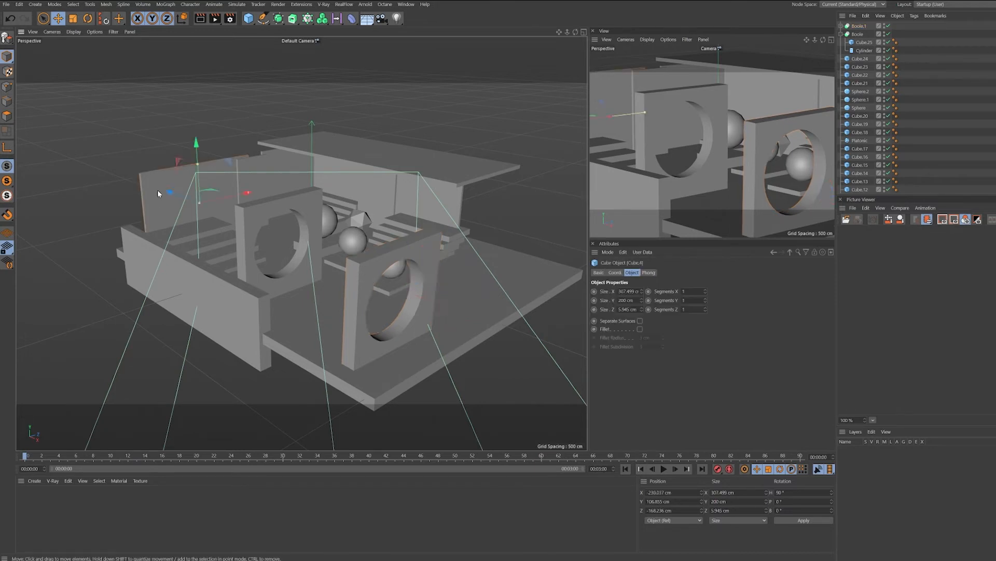
pyautogui.press('Delete')
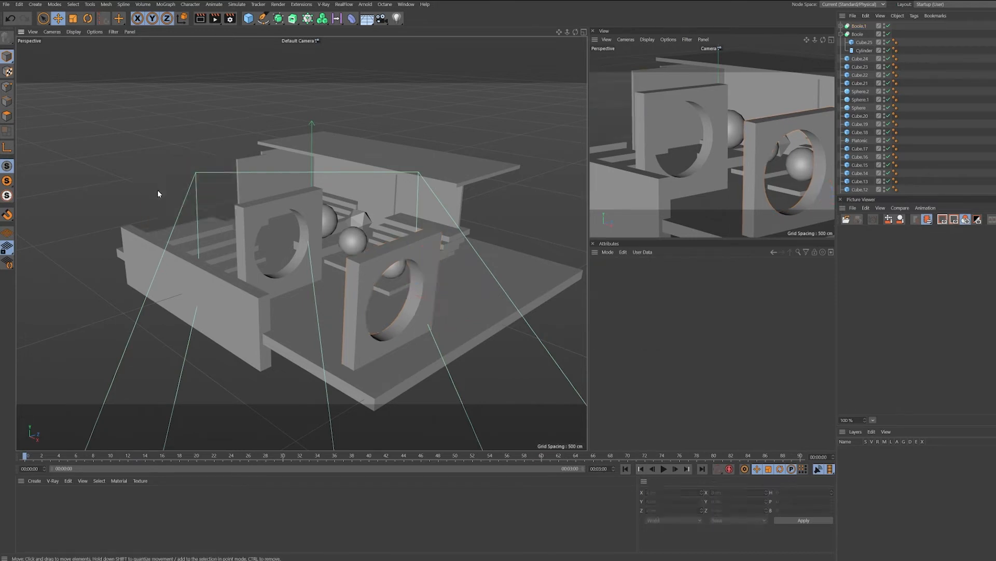
pyautogui.click(859, 26)
pyautogui.moveTo(450, 312); pyautogui.dragTo(271, 263)
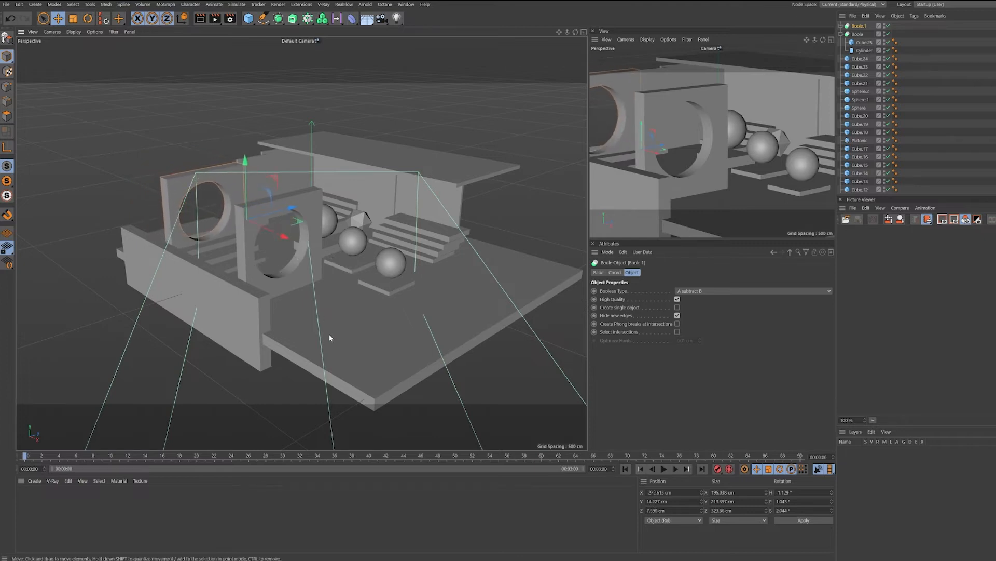
# Flatten the cube inside the original Boole panel to an X size of 0 cm
pyautogui.click(313, 202)
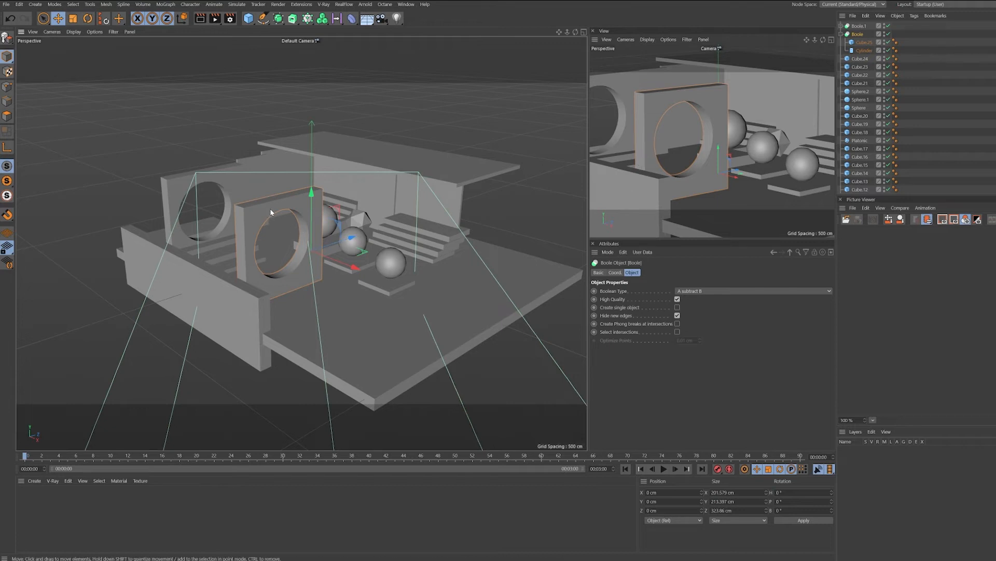
pyautogui.click(294, 251)
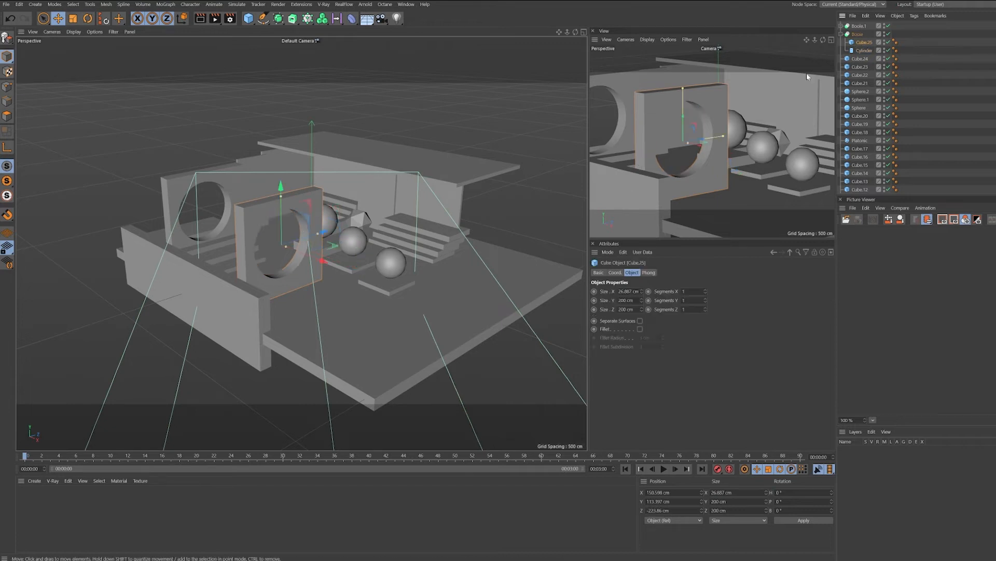
pyautogui.moveTo(286, 246); pyautogui.dragTo(281, 248)
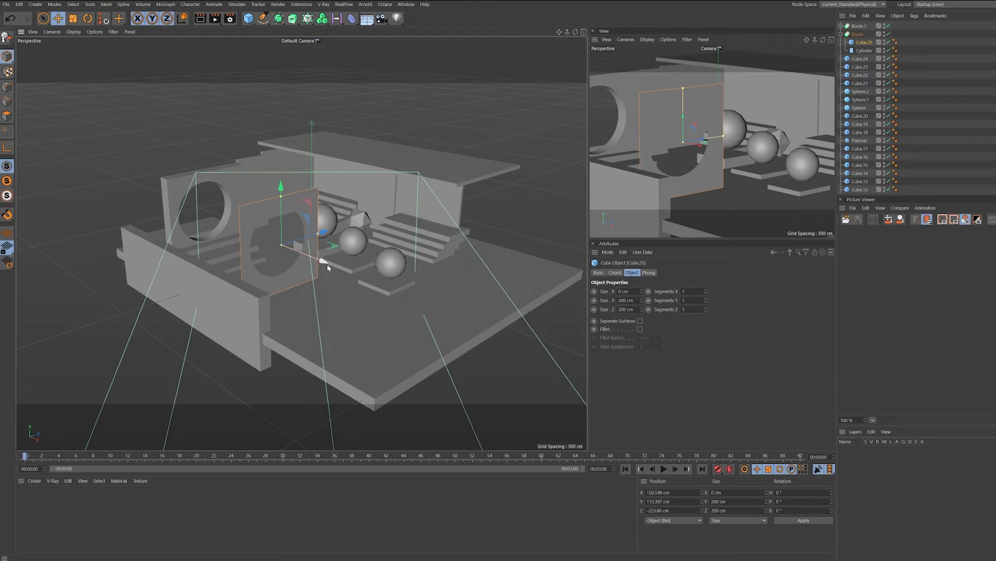
pyautogui.click(842, 35)
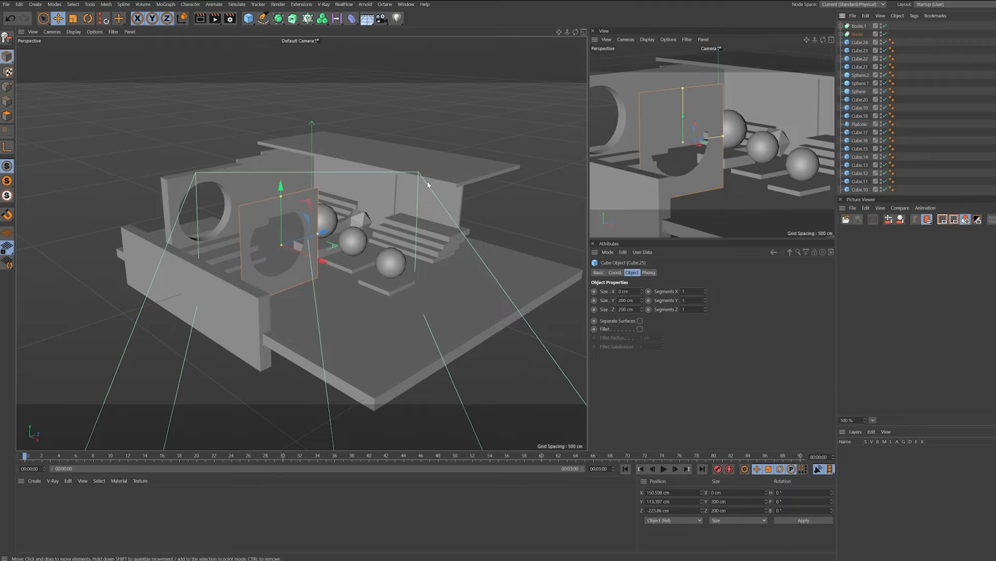
# Delete the original Boole panel standing in front of the spheres
pyautogui.click(452, 196)
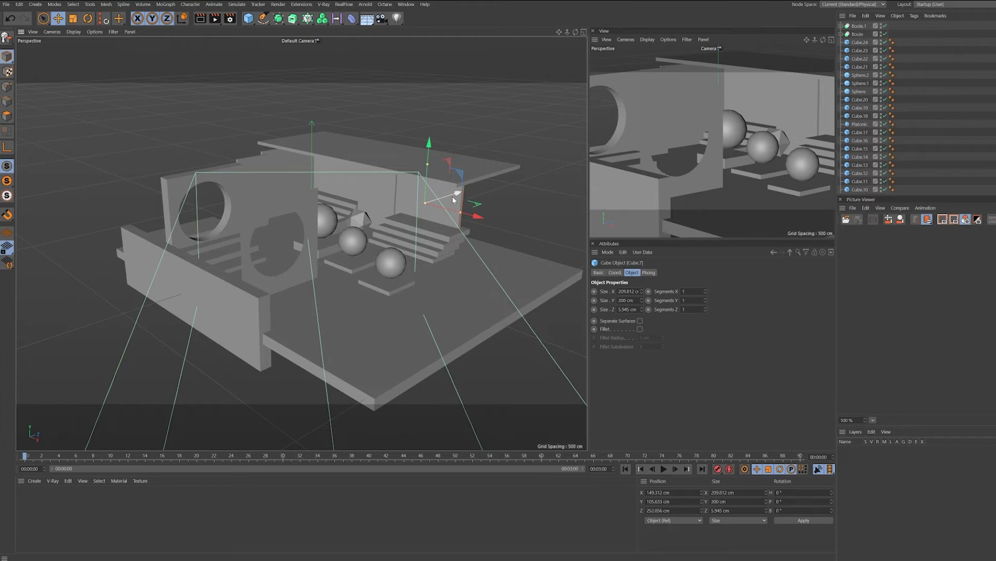
pyautogui.click(857, 34)
pyautogui.press('Delete')
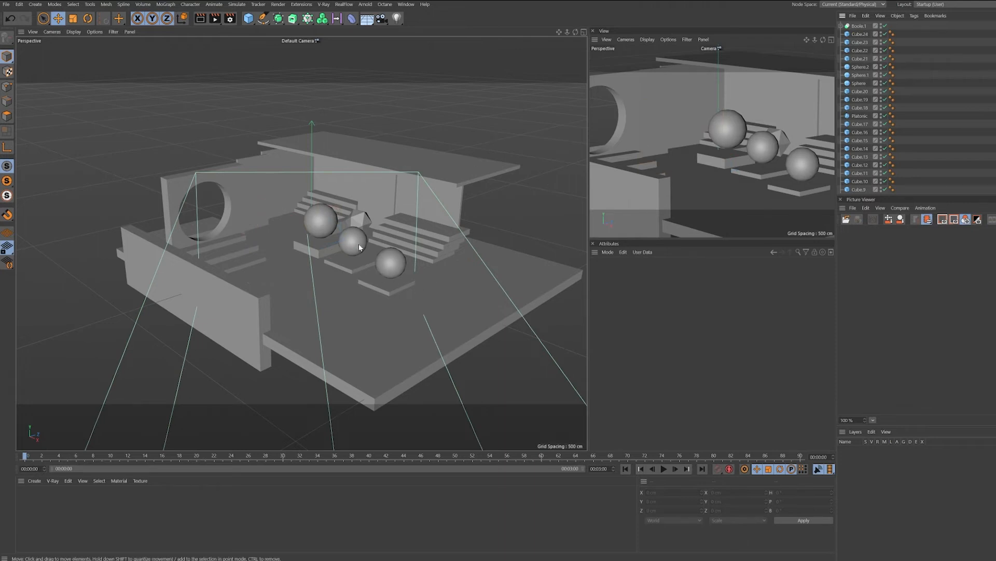
# Add a tube, raise it to about 69 cm in Y and shift it along X to about -98 cm beside the largest sphere
pyautogui.scroll(10, 348, 243)
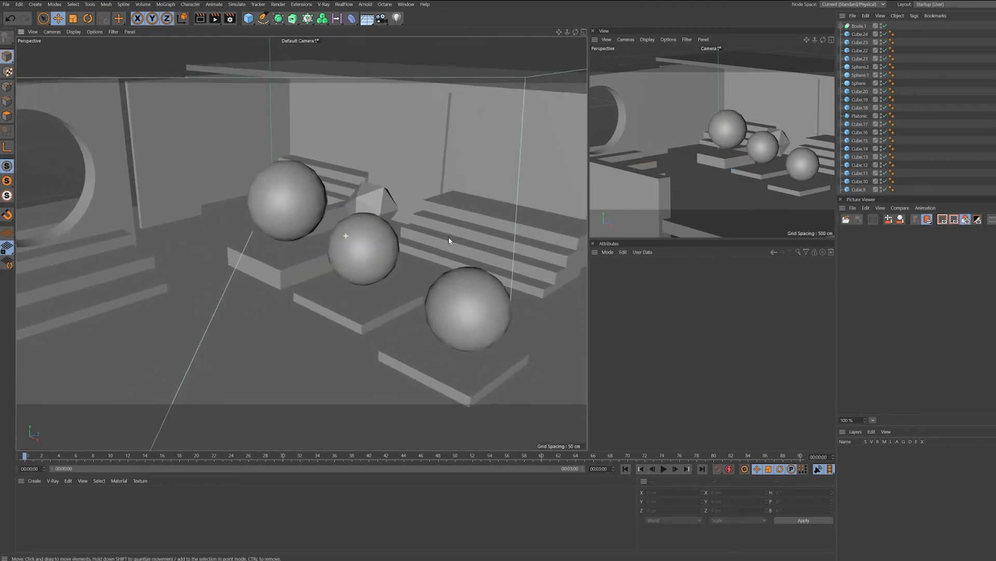
pyautogui.keyDown('alt'); pyautogui.moveTo(449, 237); pyautogui.dragTo(439, 243, button='right'); pyautogui.keyUp('alt')
pyautogui.keyDown('alt'); pyautogui.moveTo(301, 243); pyautogui.dragTo(326, 218); pyautogui.keyUp('alt')
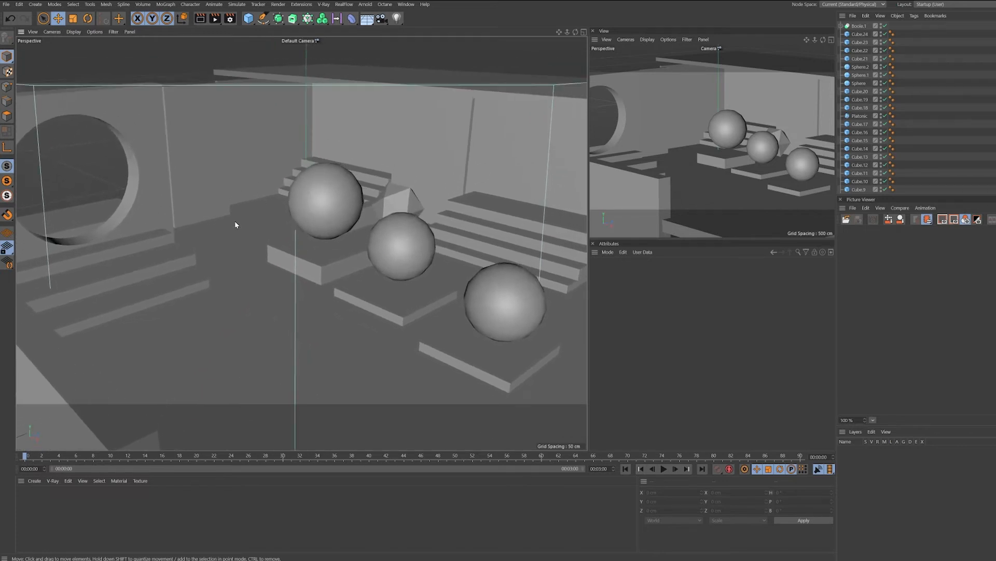
pyautogui.click(248, 19)
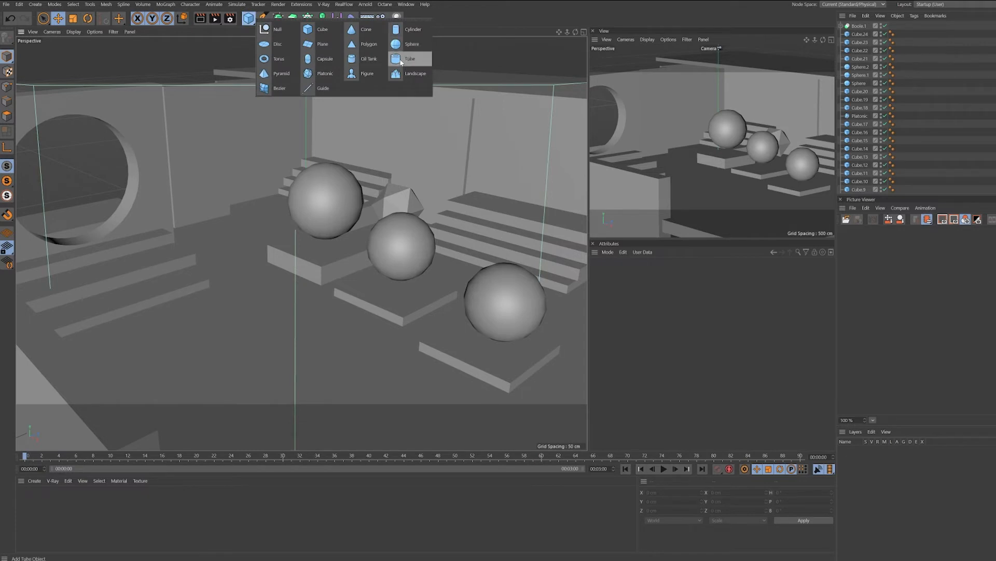
pyautogui.click(400, 59)
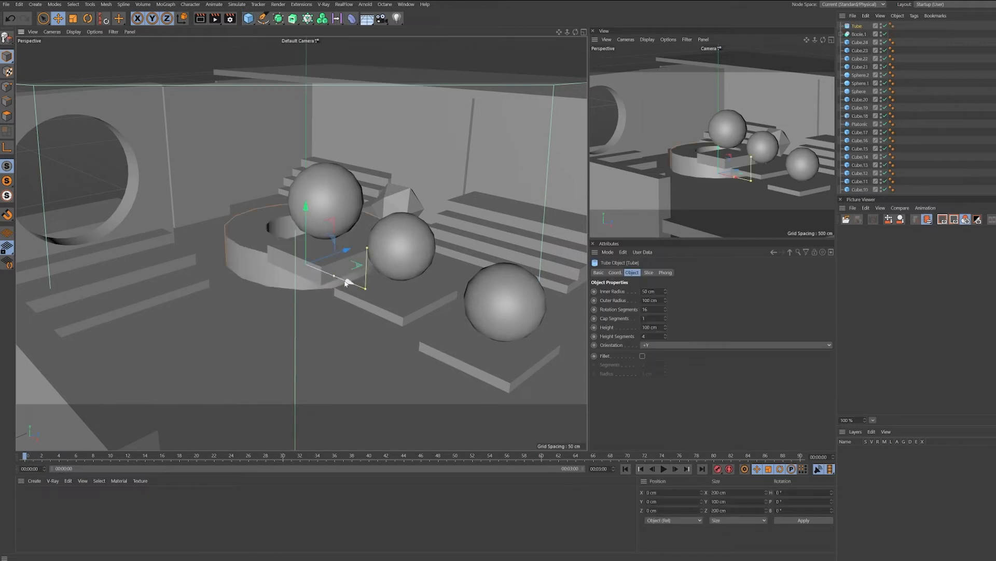
pyautogui.moveTo(306, 208); pyautogui.dragTo(312, 151)
pyautogui.moveTo(352, 226); pyautogui.dragTo(288, 218)
# Enable the tube's fillet and raise its rotation segments to 51
pyautogui.click(643, 356)
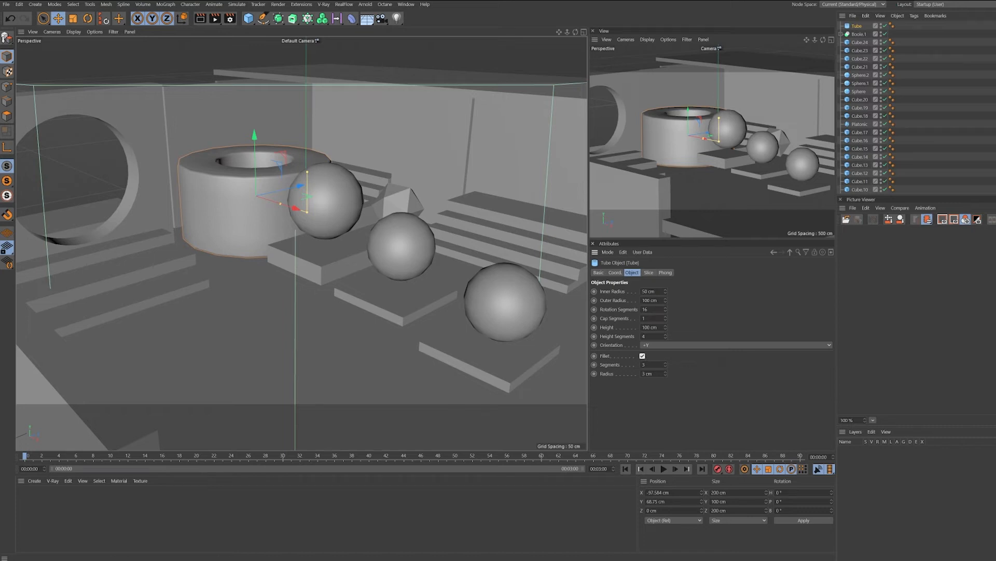
pyautogui.moveTo(666, 310); pyautogui.dragTo(667, 296)
# Switch the main perspective view's display to Gouraud Shading (Lines)
pyautogui.click(78, 32)
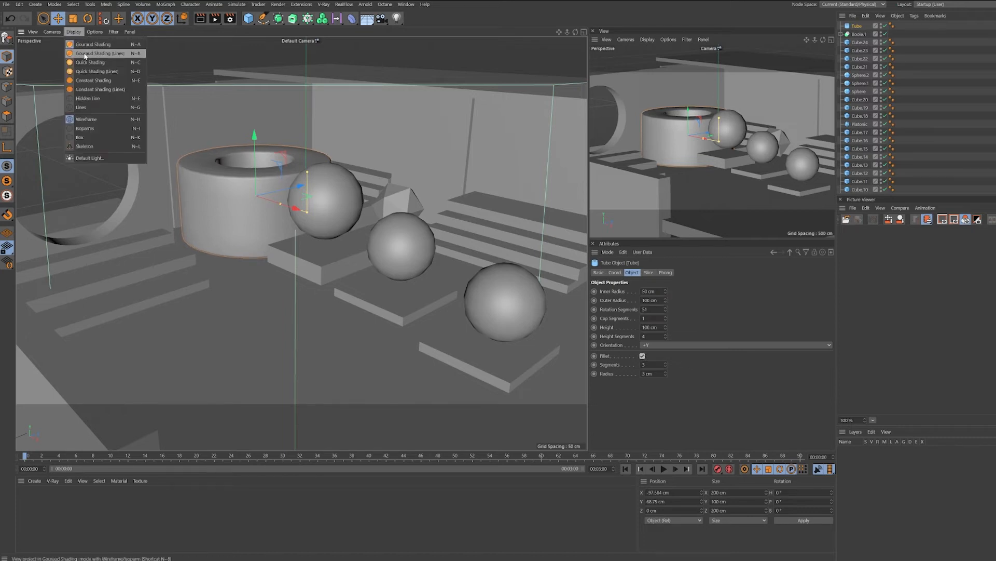
pyautogui.click(84, 56)
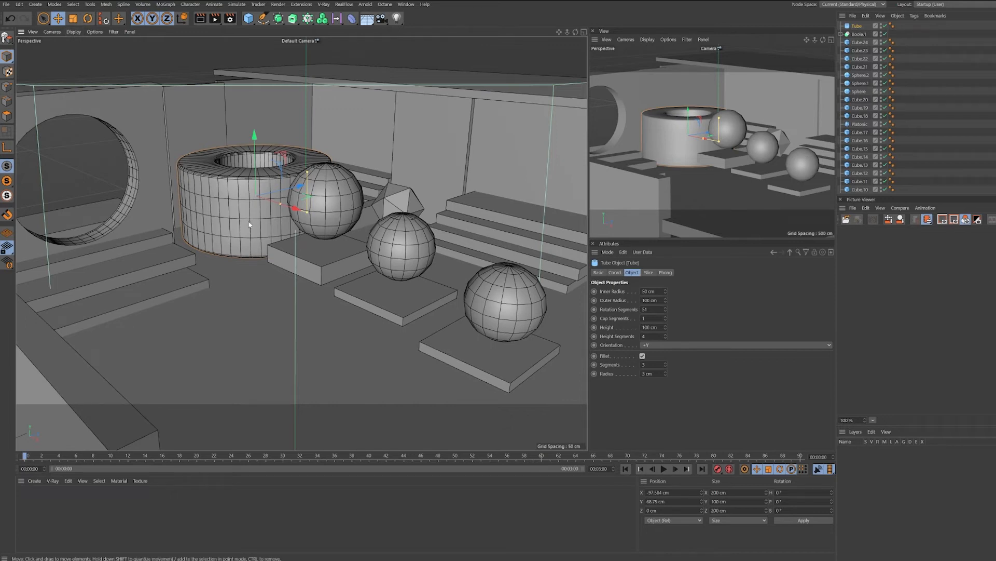
pyautogui.click(72, 31)
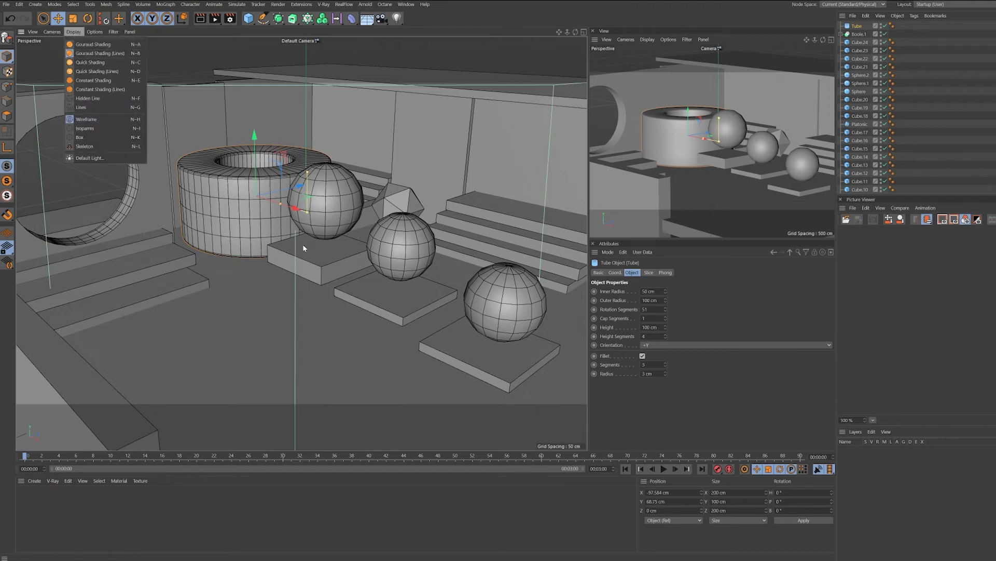
pyautogui.click(713, 294)
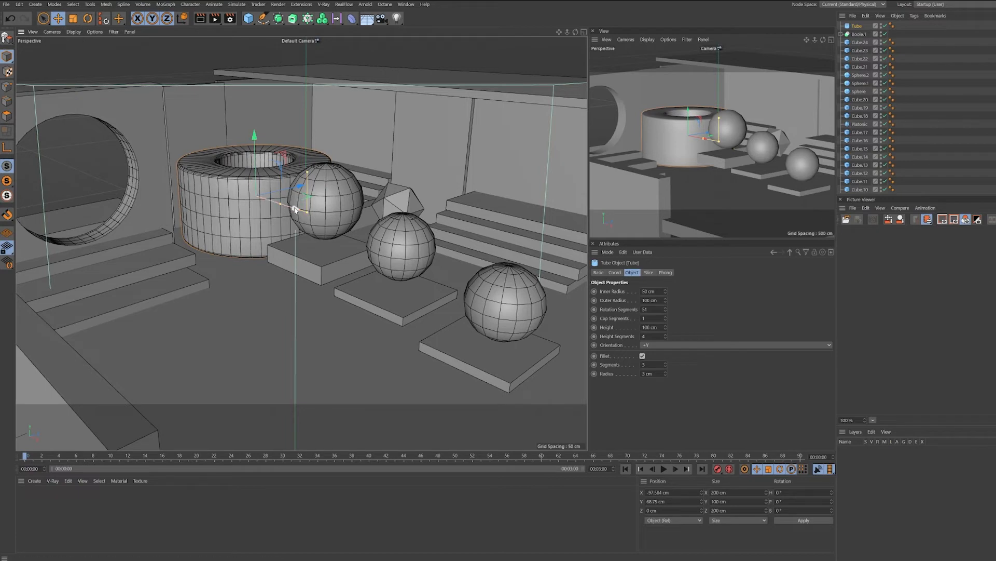
# Move the tube along Z to about -15 cm and slice it into a half ring from 0° to 180°
pyautogui.moveTo(300, 187); pyautogui.dragTo(290, 189)
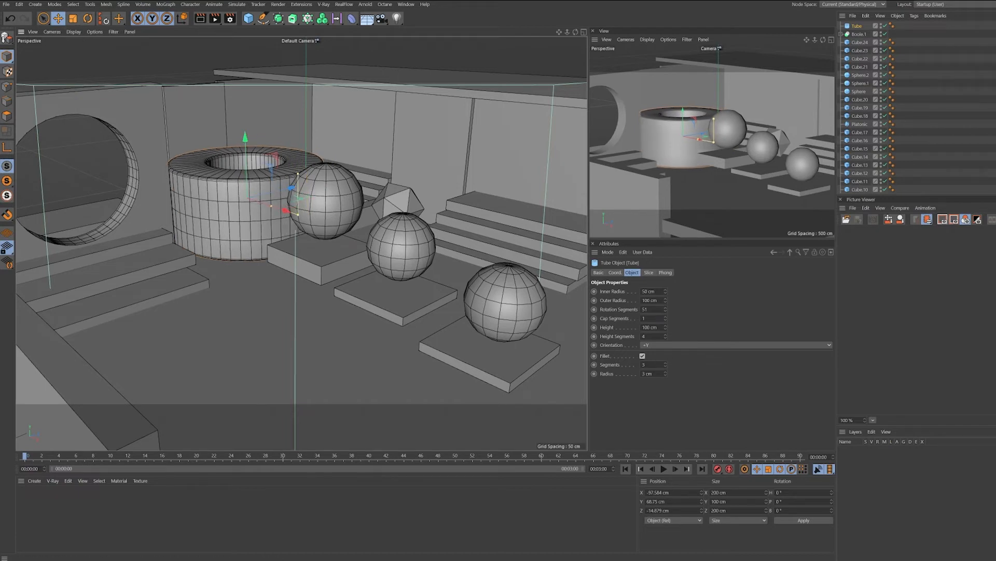
pyautogui.click(647, 273)
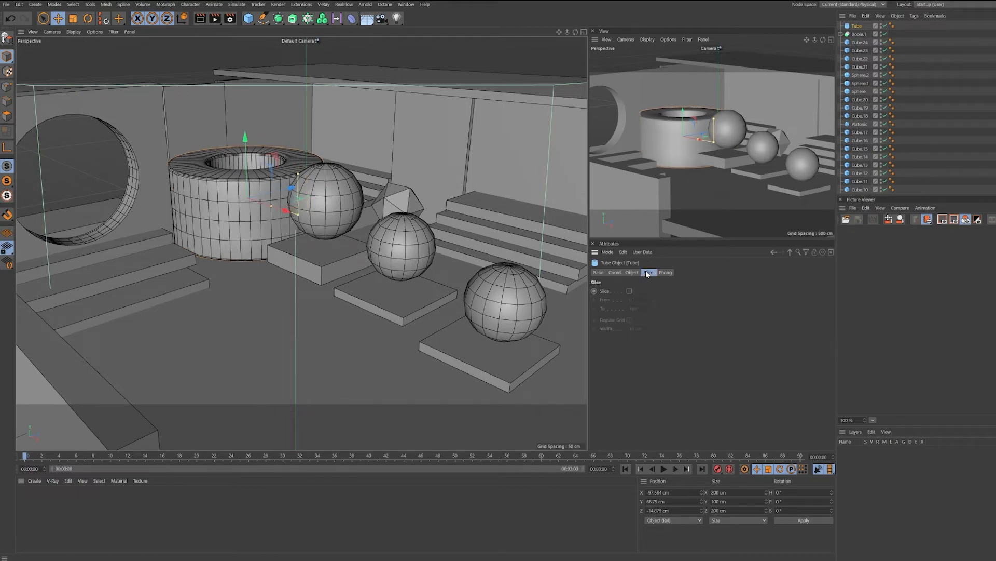
pyautogui.click(629, 291)
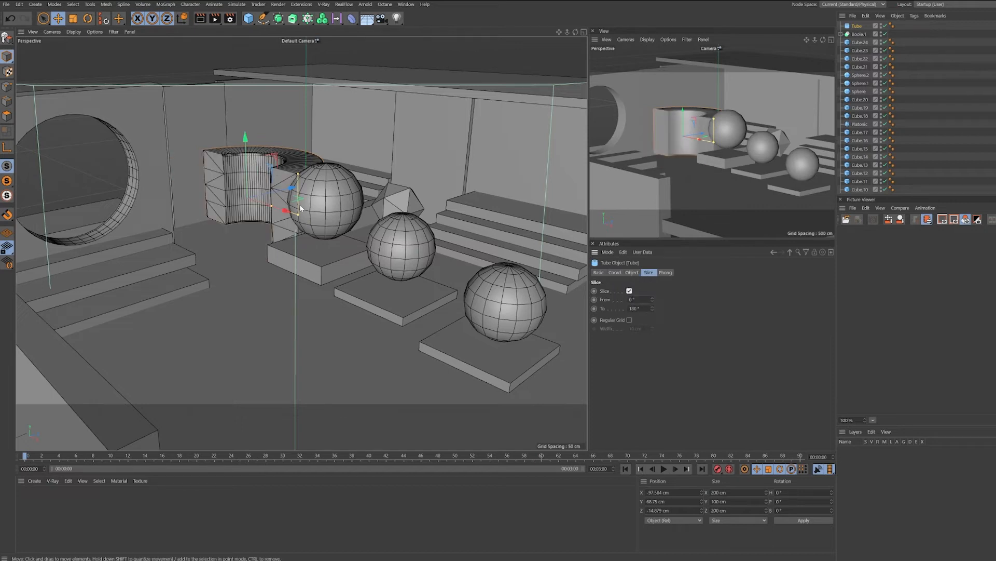
pyautogui.click(632, 273)
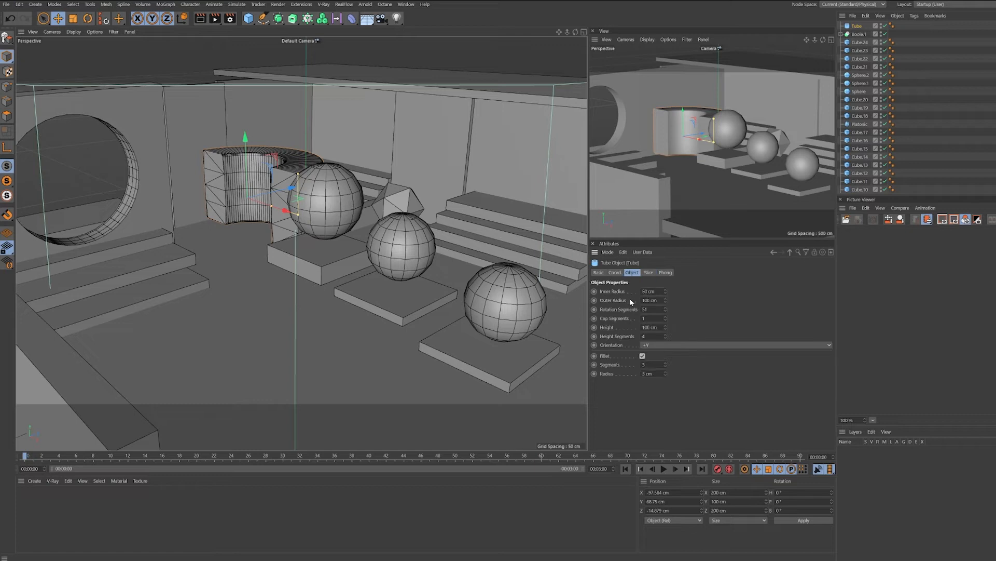
# Set the sliced tube's orientation to +Z after trying +X, and raise it to about 106 cm in Y
pyautogui.click(657, 345)
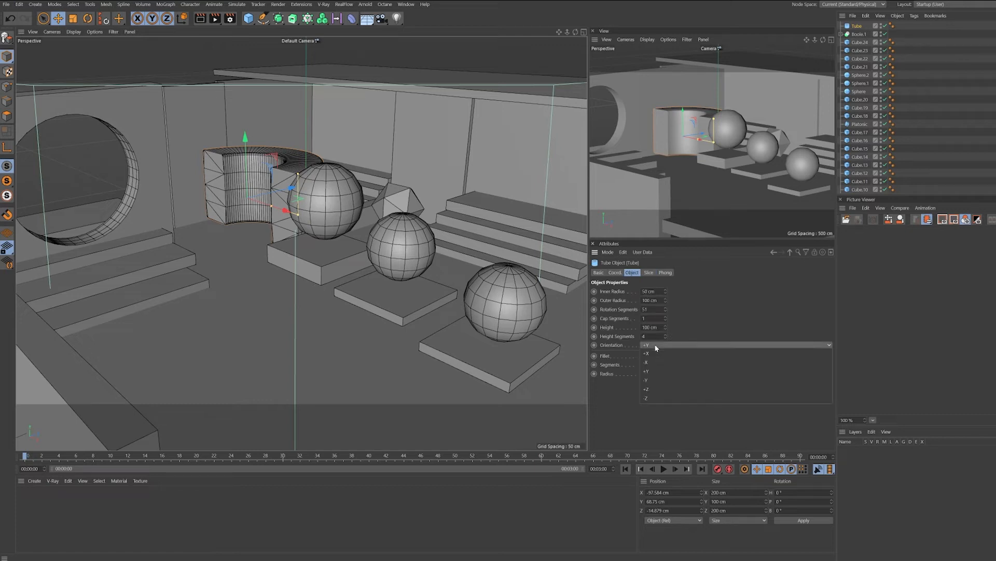
pyautogui.click(655, 358)
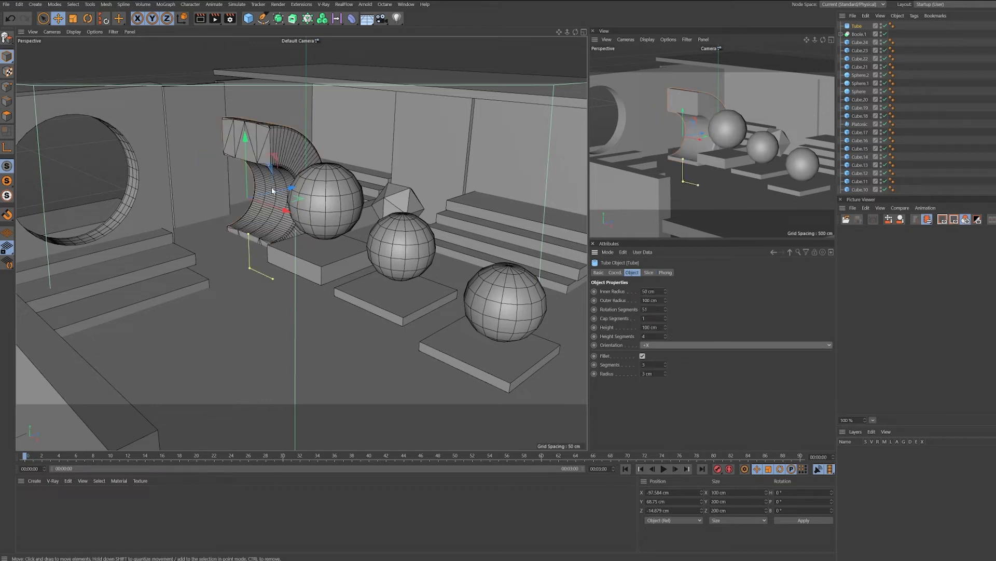
pyautogui.click(669, 345)
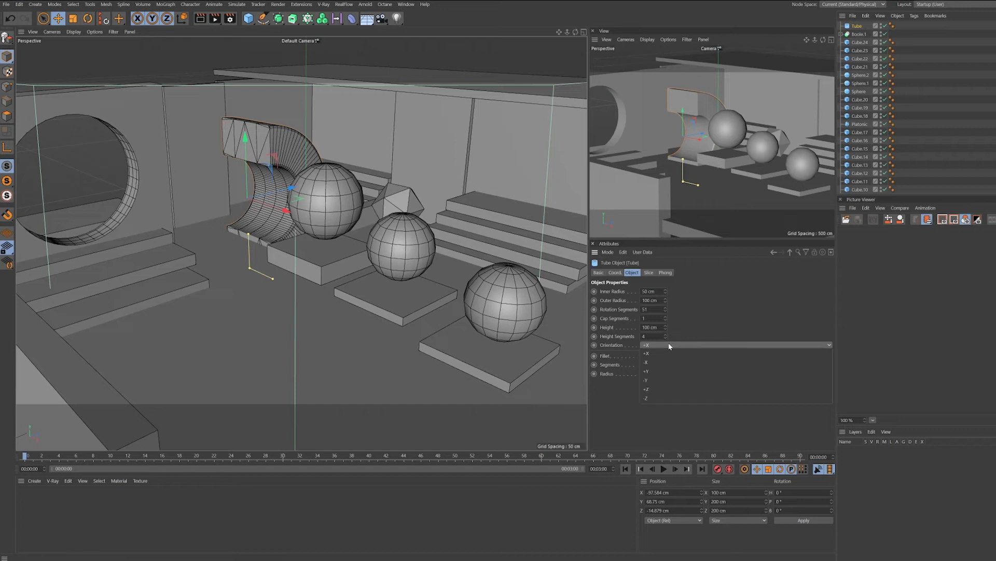
pyautogui.click(646, 389)
pyautogui.moveTo(245, 142); pyautogui.dragTo(250, 113)
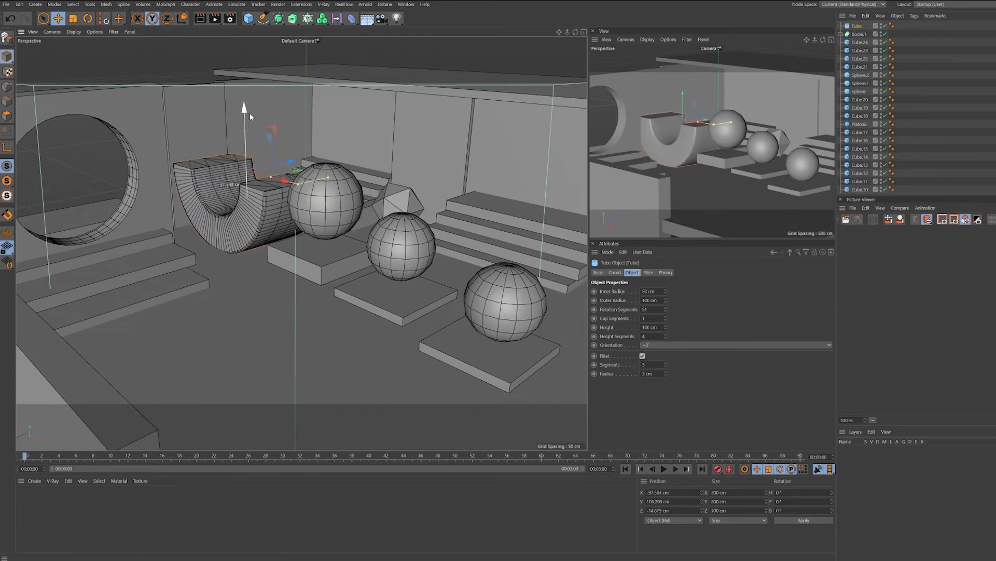
# Scale the half ring uniformly to about 148 cm across and lower it to about 81 cm in Y
pyautogui.press('t')
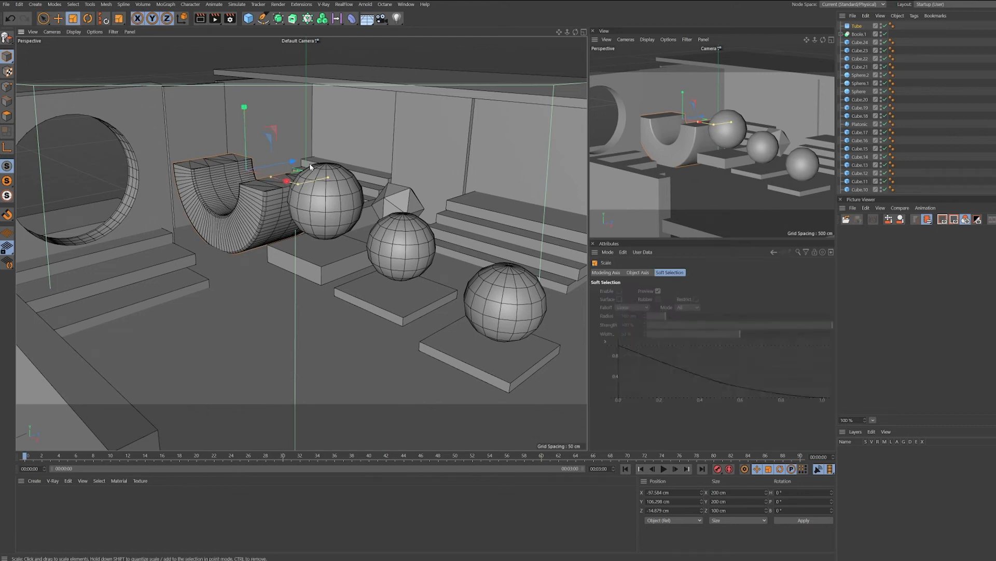
pyautogui.moveTo(309, 163); pyautogui.dragTo(262, 215)
pyautogui.press('e')
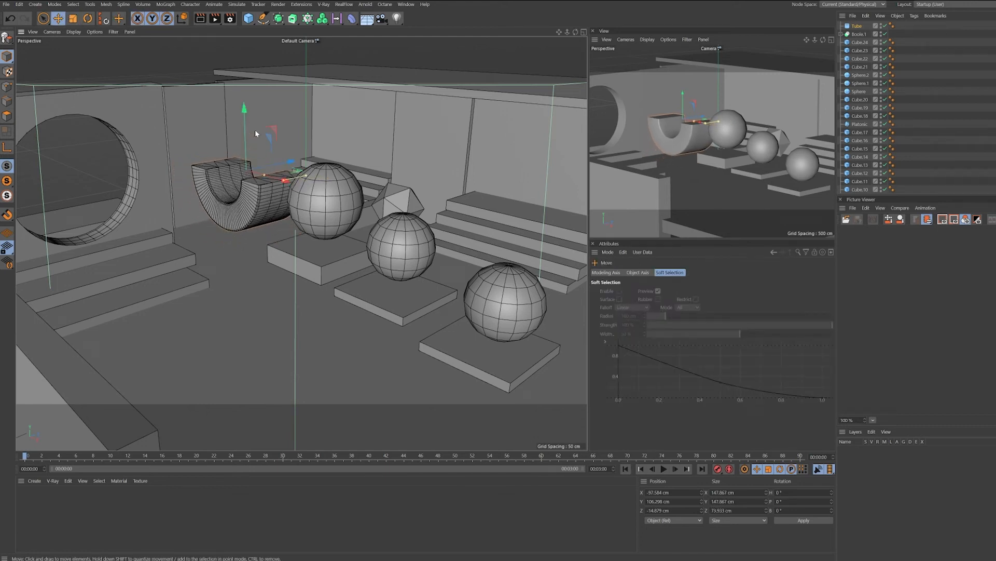
pyautogui.moveTo(247, 113); pyautogui.dragTo(240, 136)
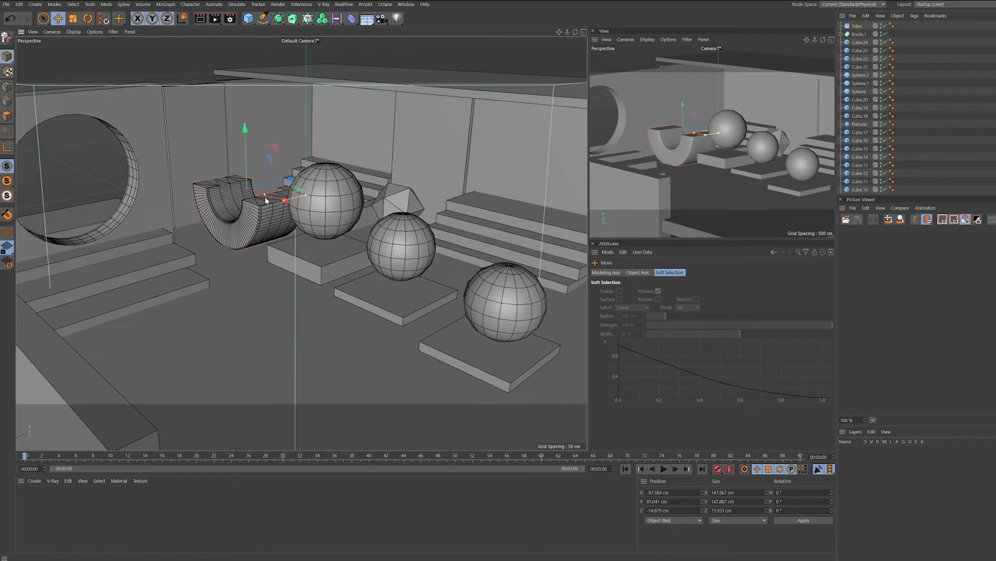
# Rotate the half ring around its vertical axis to a 90° heading
pyautogui.press('r')
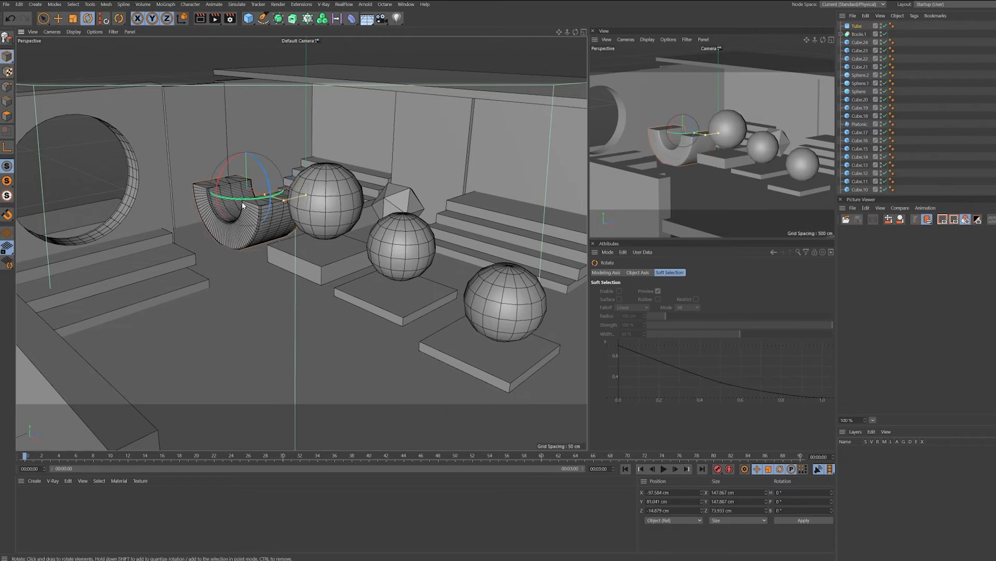
pyautogui.moveTo(243, 202); pyautogui.dragTo(293, 197)
pyautogui.press('e')
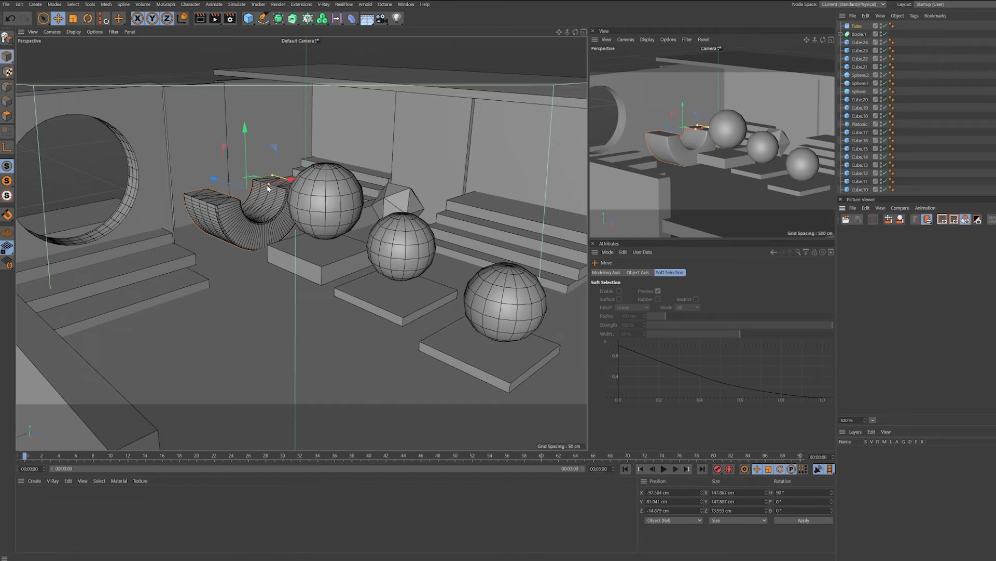
# Scale the half ring uniformly to about 106 cm across and lower it to about 62 cm in Y
pyautogui.press('t')
pyautogui.moveTo(276, 182)
pyautogui.mouseDown()
pyautogui.moveTo(254, 194)
pyautogui.moveTo(272, 182)
pyautogui.mouseUp()
pyautogui.press('e')
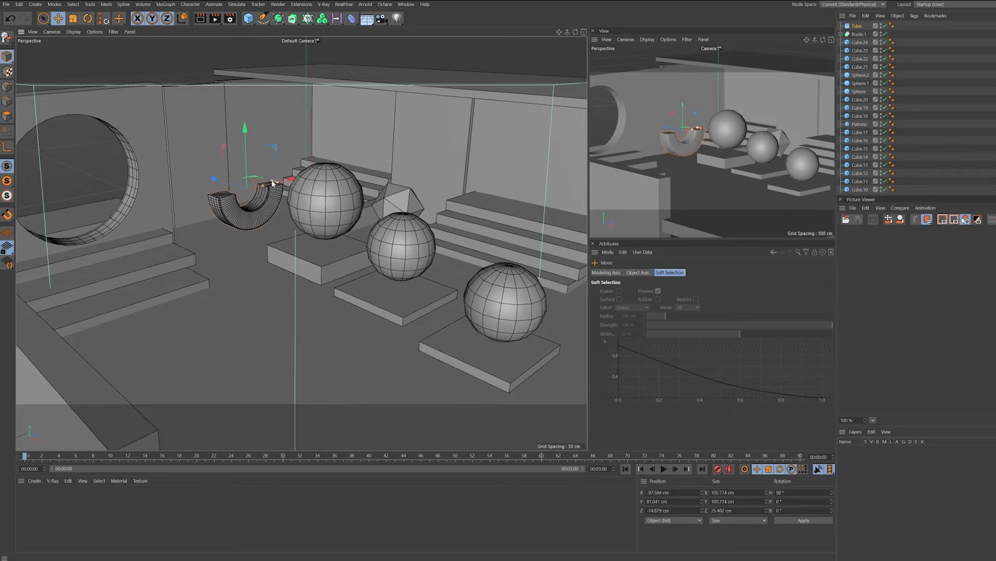
pyautogui.moveTo(253, 135); pyautogui.dragTo(252, 146)
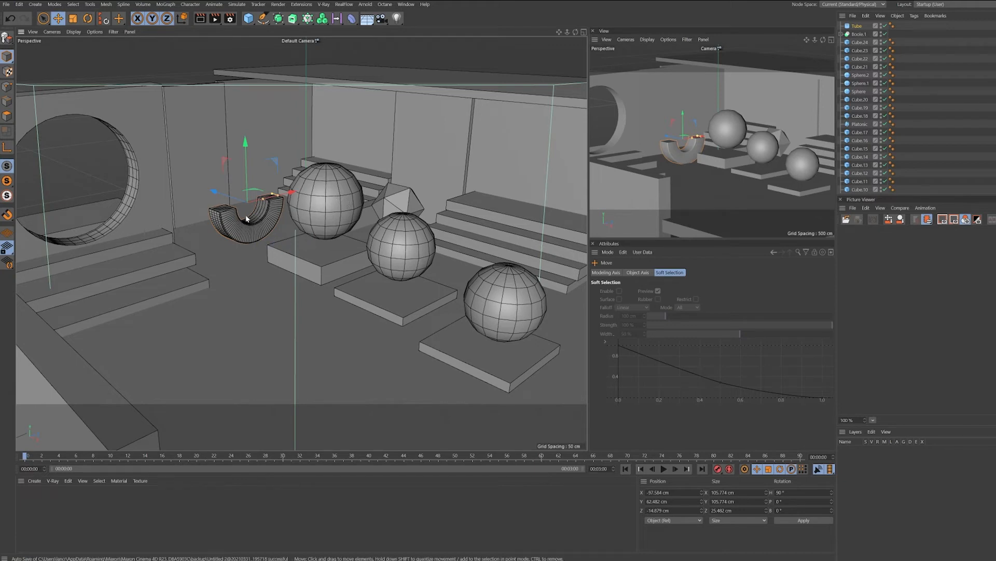
# Make three copies of the half ring in a row in the foreground, the last at about X 234 cm, Z -225 cm
pyautogui.click(857, 25)
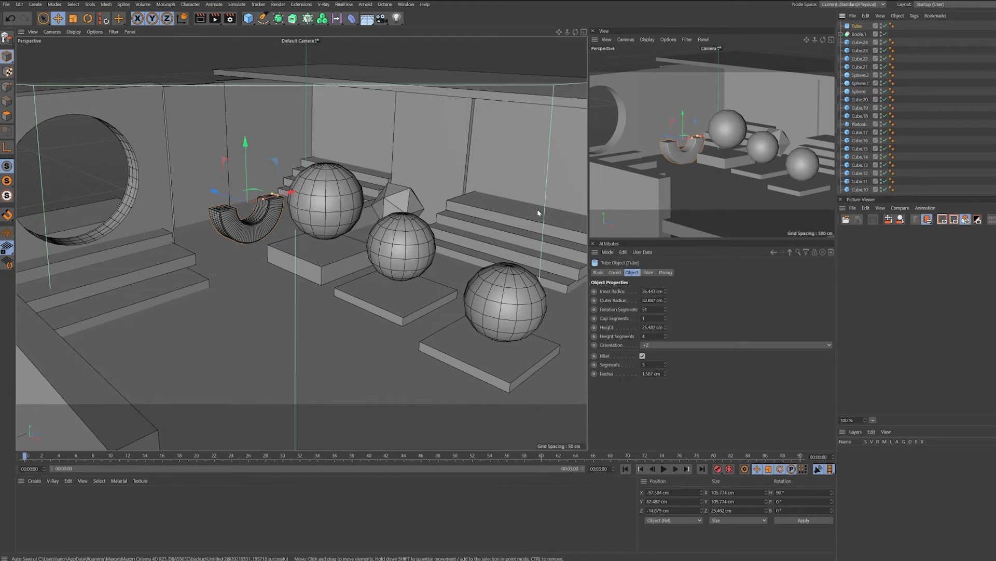
pyautogui.keyDown('ctrl'); pyautogui.moveTo(290, 194); pyautogui.dragTo(358, 220); pyautogui.keyUp('ctrl')
pyautogui.moveTo(279, 214); pyautogui.dragTo(256, 355)
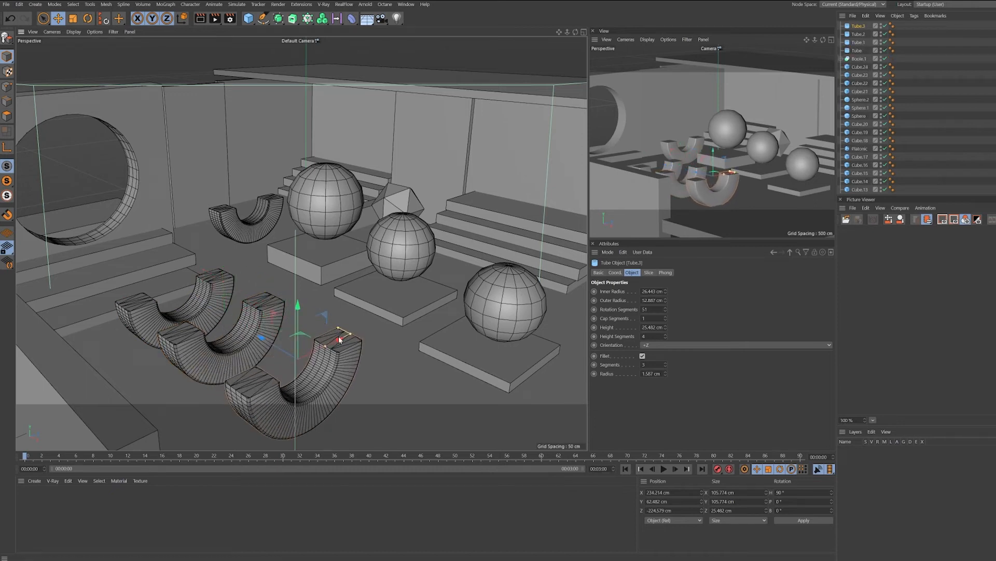
# Scale the last half-ring copy to about 71 cm across and the middle copy to about 85 cm
pyautogui.press('t')
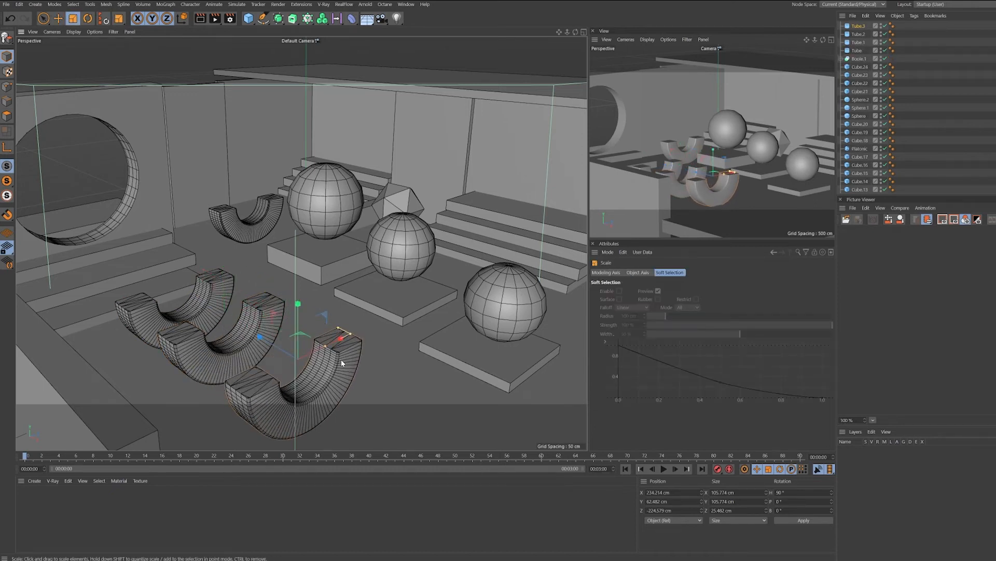
pyautogui.moveTo(341, 359); pyautogui.dragTo(270, 365)
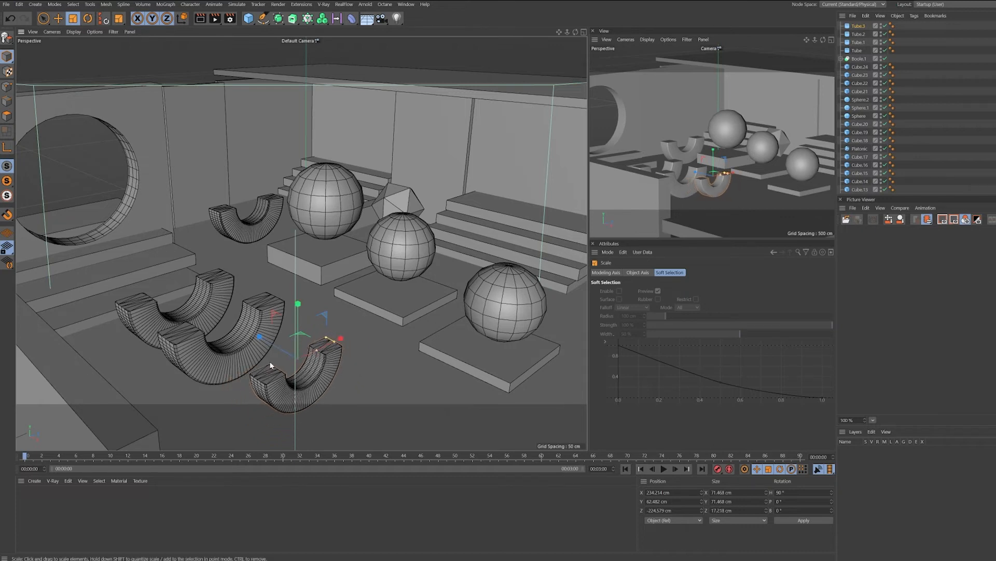
pyautogui.click(231, 350)
pyautogui.moveTo(282, 281); pyautogui.dragTo(238, 283)
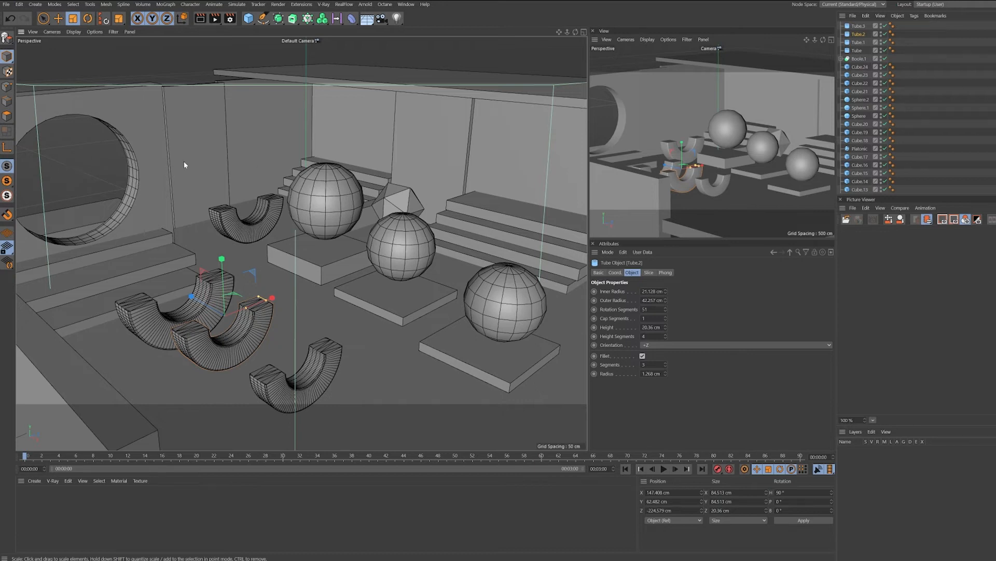
pyautogui.scroll(-5, 185, 165)
pyautogui.scroll(2, 179, 183)
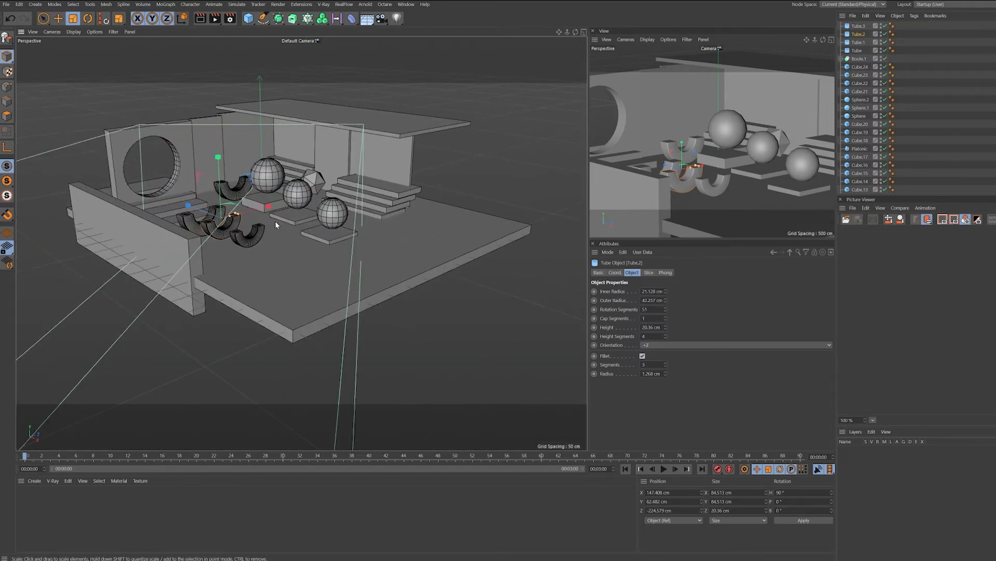
# Duplicate the thin wall panel, widen the copy to about 333 cm and place it behind the wall with the round opening
pyautogui.keyDown('alt'); pyautogui.moveTo(275, 225); pyautogui.dragTo(279, 248); pyautogui.keyUp('alt')
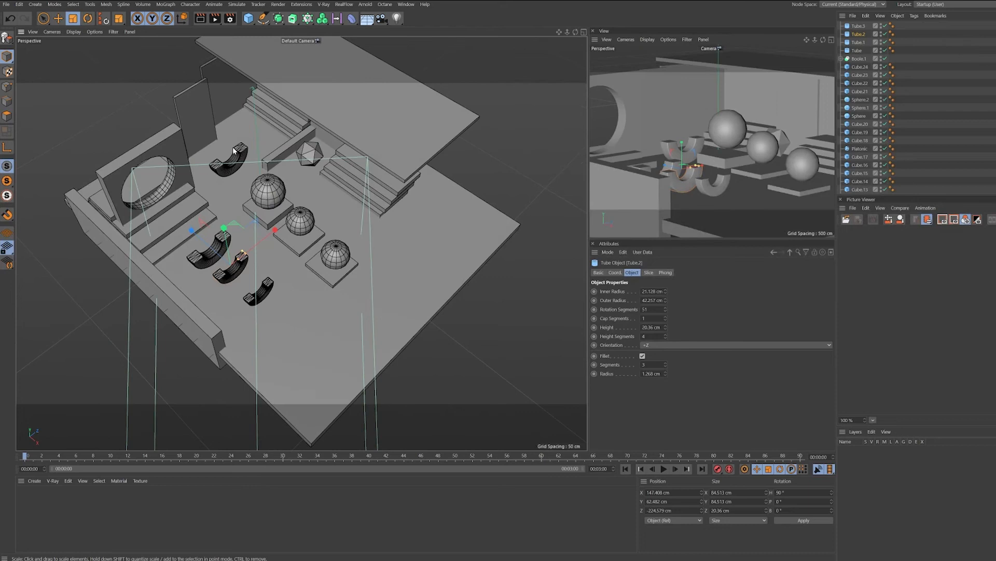
pyautogui.click(190, 109)
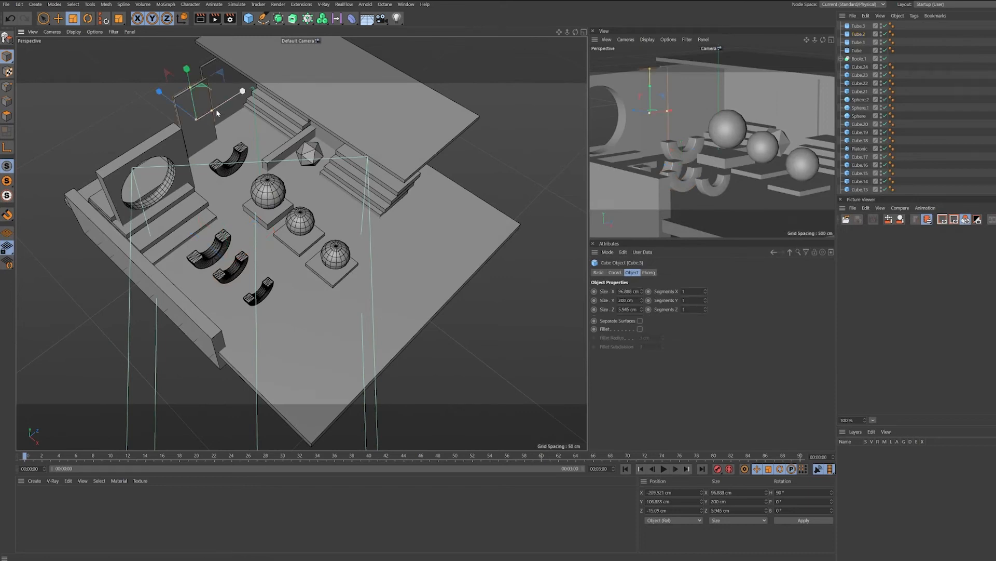
pyautogui.press('e')
pyautogui.keyDown('ctrl'); pyautogui.moveTo(233, 96); pyautogui.dragTo(182, 131); pyautogui.keyUp('ctrl')
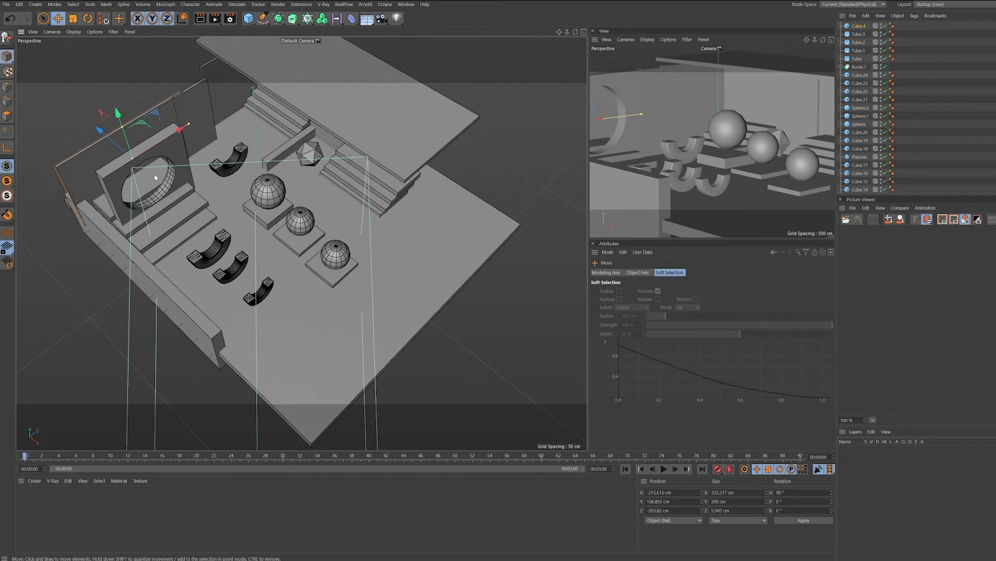
# Add a Figure object and move it behind the round opening, to about X -178 cm and Z -234 cm
pyautogui.keyDown('alt'); pyautogui.moveTo(149, 177); pyautogui.dragTo(220, 162); pyautogui.keyUp('alt')
pyautogui.click(248, 19)
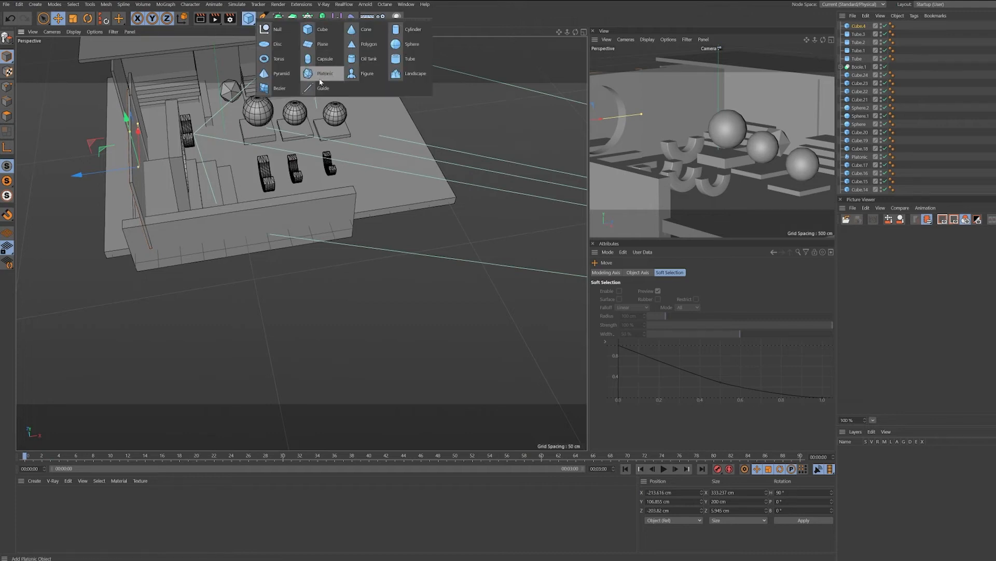
pyautogui.click(353, 75)
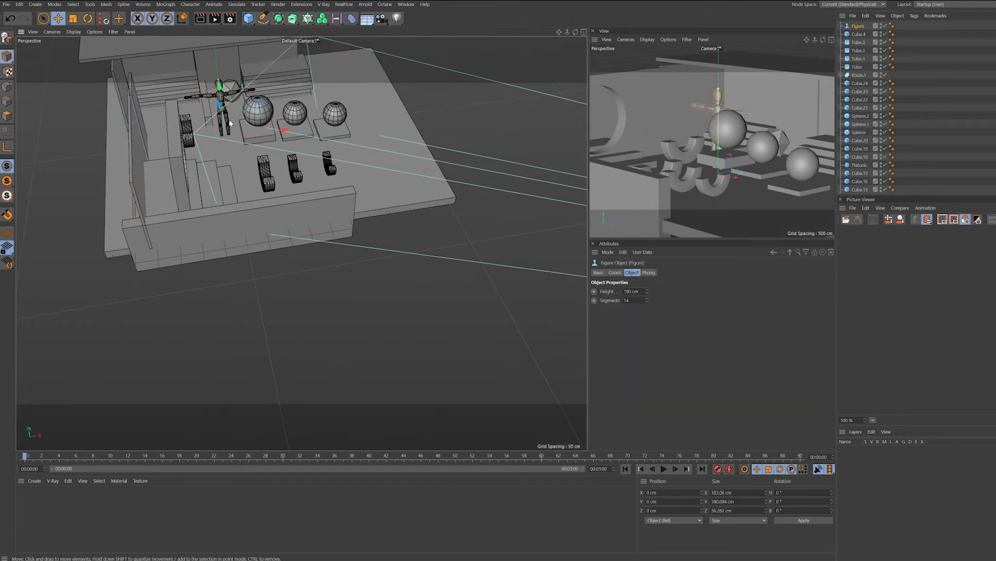
pyautogui.moveTo(228, 123); pyautogui.dragTo(228, 151)
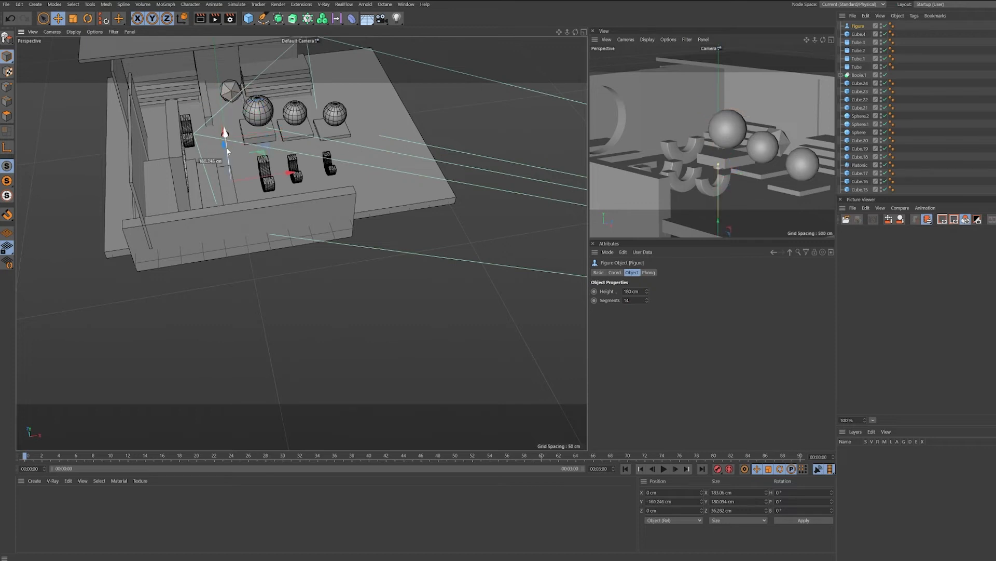
pyautogui.hotkey('ctrl', 'z')
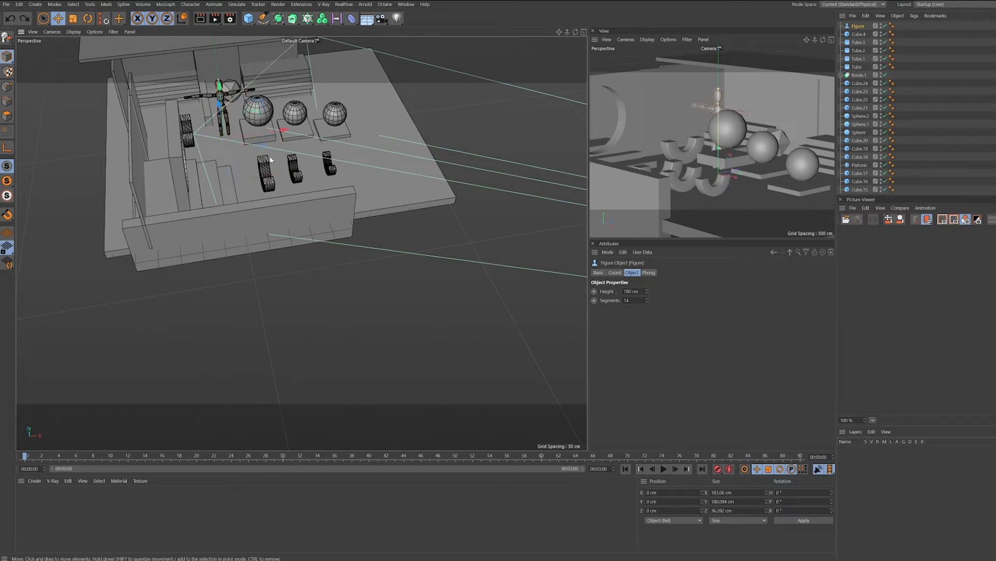
pyautogui.keyDown('alt'); pyautogui.moveTo(270, 160); pyautogui.dragTo(293, 118); pyautogui.keyUp('alt')
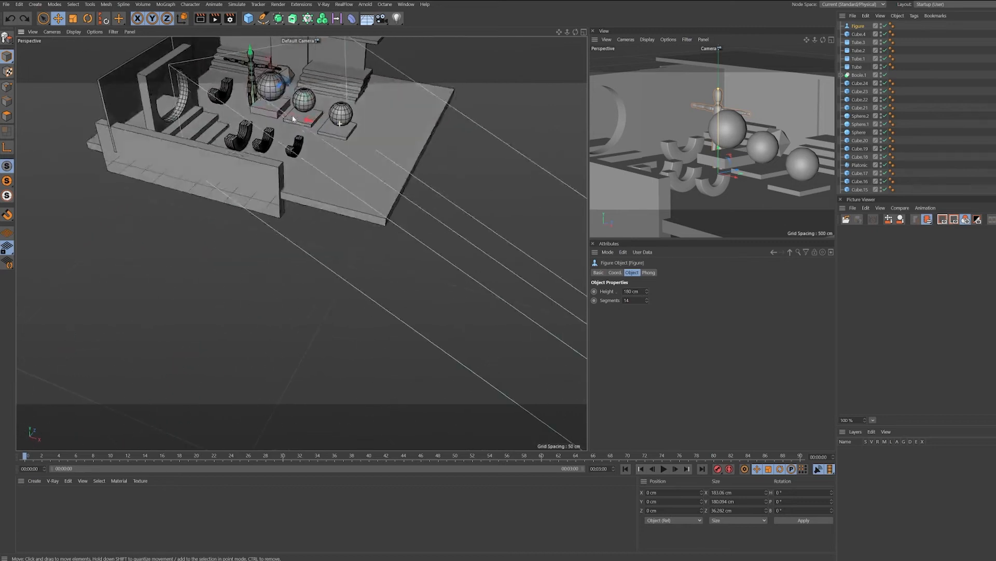
pyautogui.keyDown('alt'); pyautogui.moveTo(275, 70); pyautogui.dragTo(301, 211, button='middle'); pyautogui.keyUp('alt')
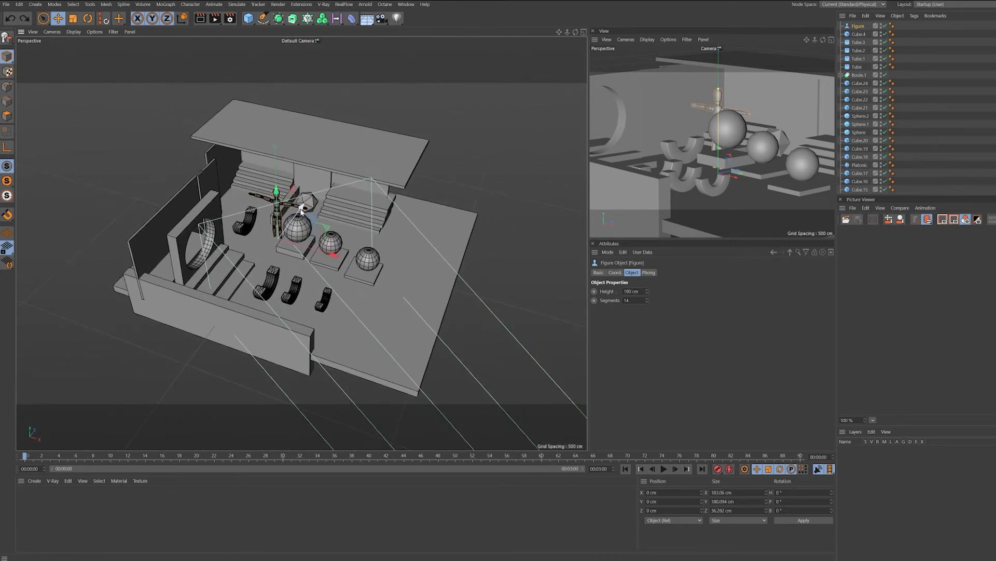
pyautogui.moveTo(301, 211); pyautogui.dragTo(238, 279)
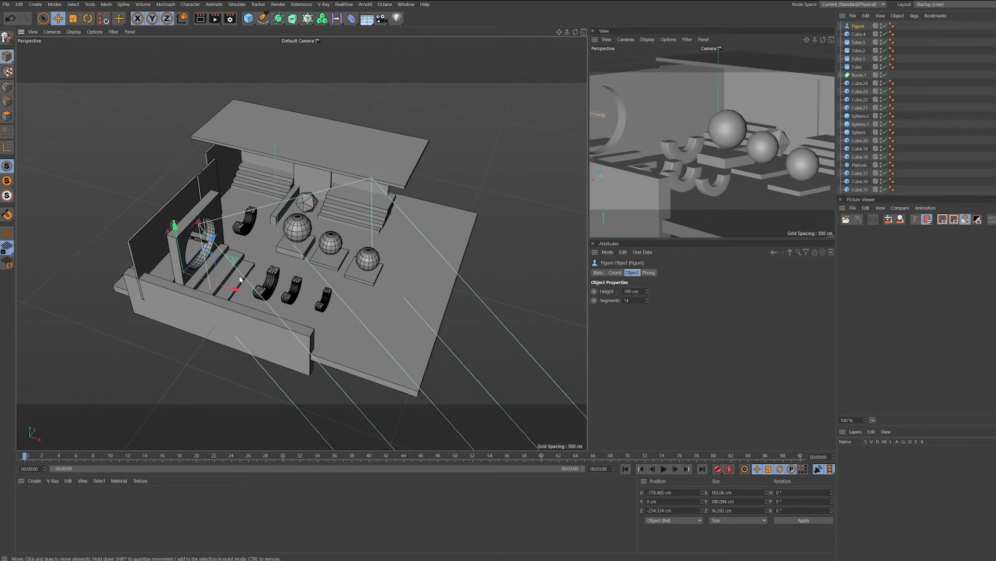
# Raise the figure to about Y 64 cm, rotate it 90° to face the opening and scale it to about 128 cm tall
pyautogui.keyDown('alt'); pyautogui.moveTo(225, 243); pyautogui.dragTo(345, 246, button='right'); pyautogui.keyUp('alt')
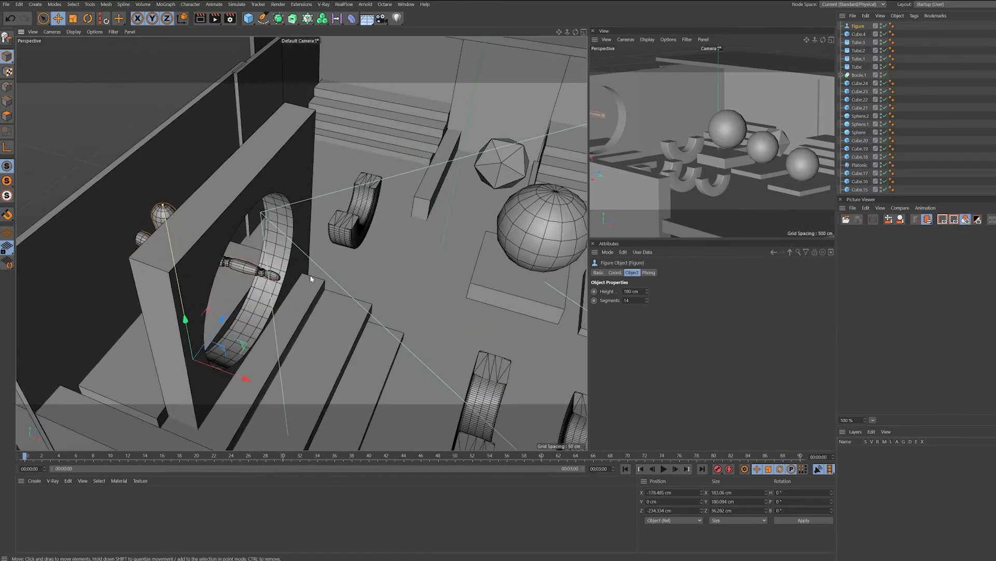
pyautogui.keyDown('alt'); pyautogui.moveTo(310, 279); pyautogui.dragTo(244, 272); pyautogui.keyUp('alt')
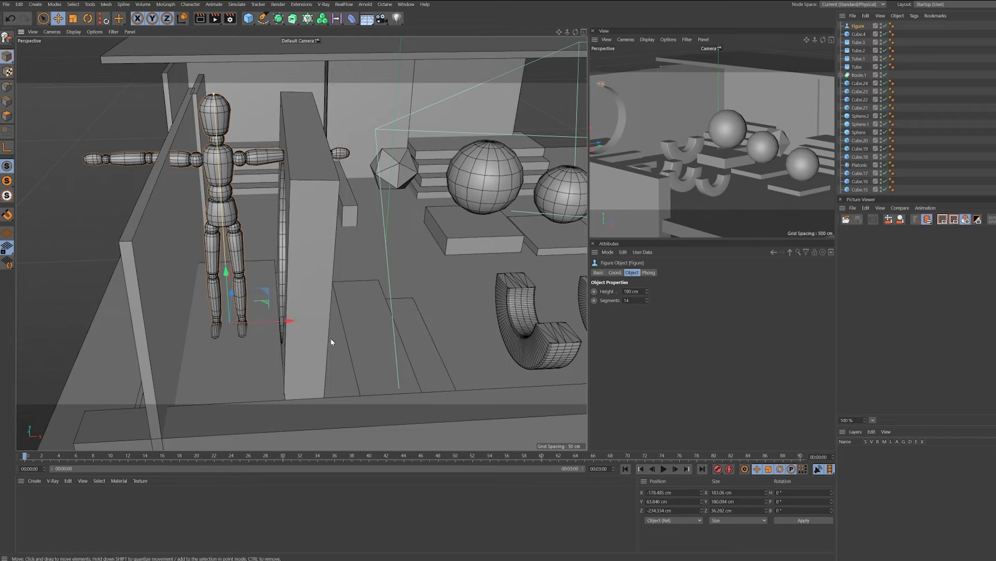
pyautogui.press('r')
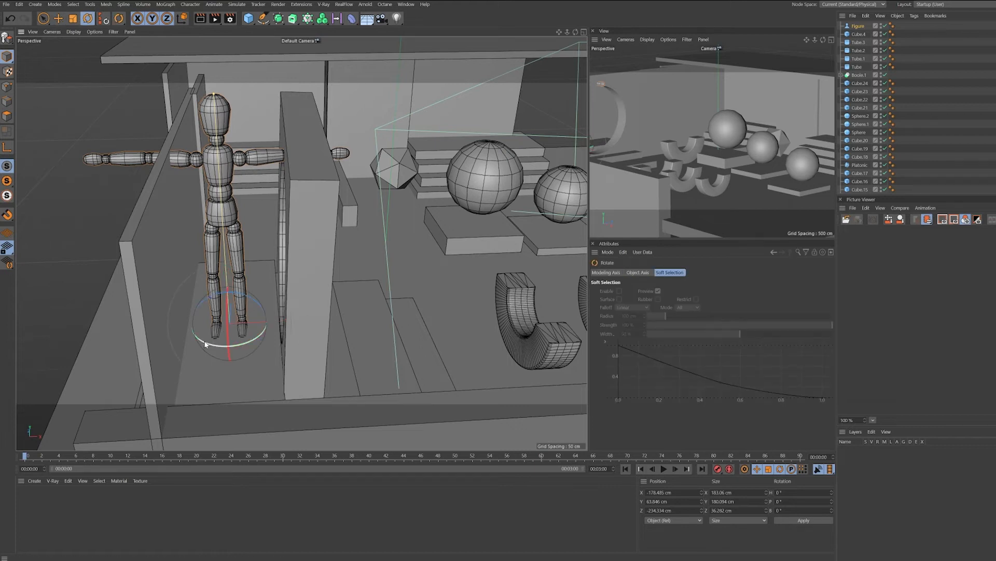
pyautogui.keyDown('shift'); pyautogui.moveTo(205, 344); pyautogui.dragTo(263, 338); pyautogui.keyUp('shift')
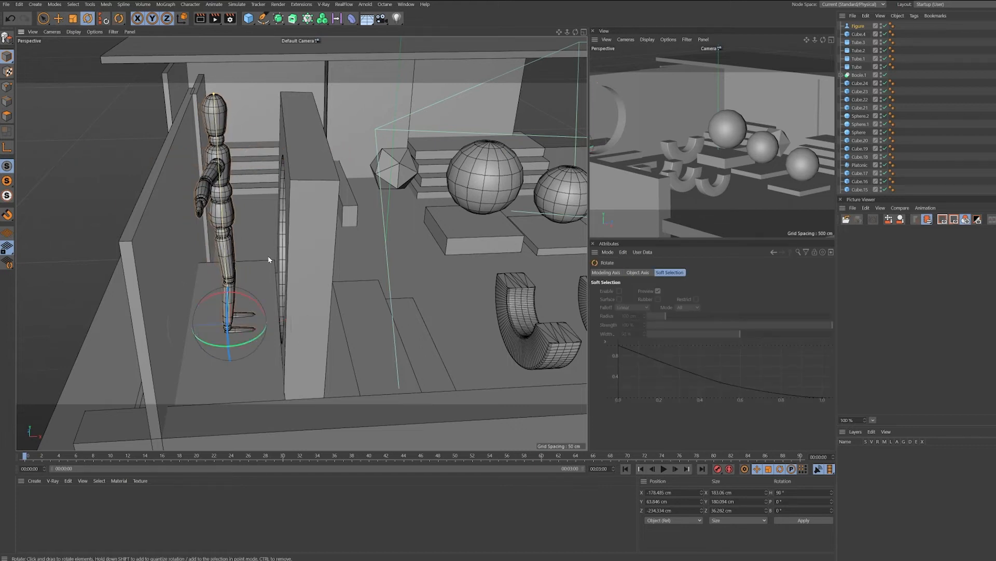
pyautogui.press('t')
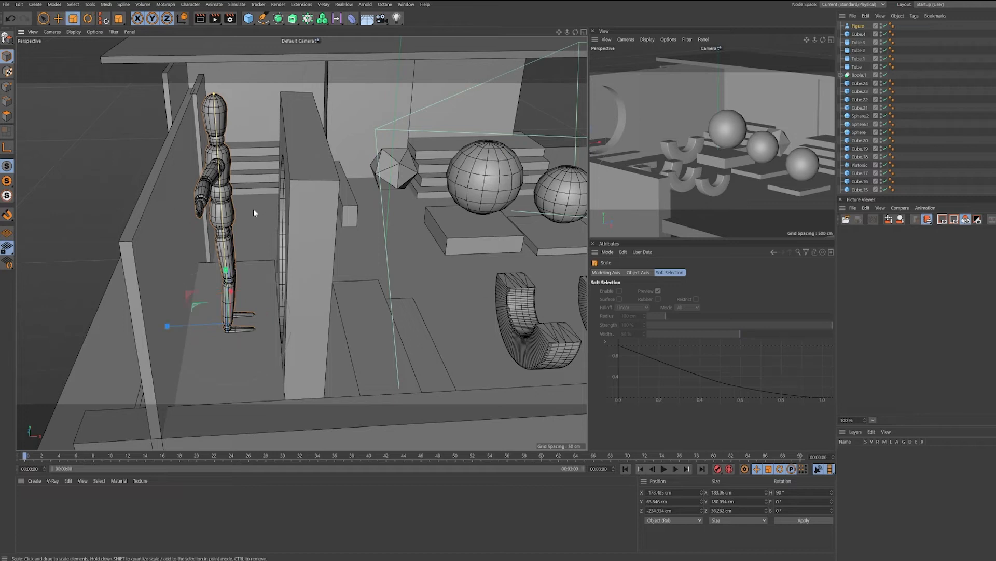
pyautogui.moveTo(263, 152); pyautogui.dragTo(258, 261)
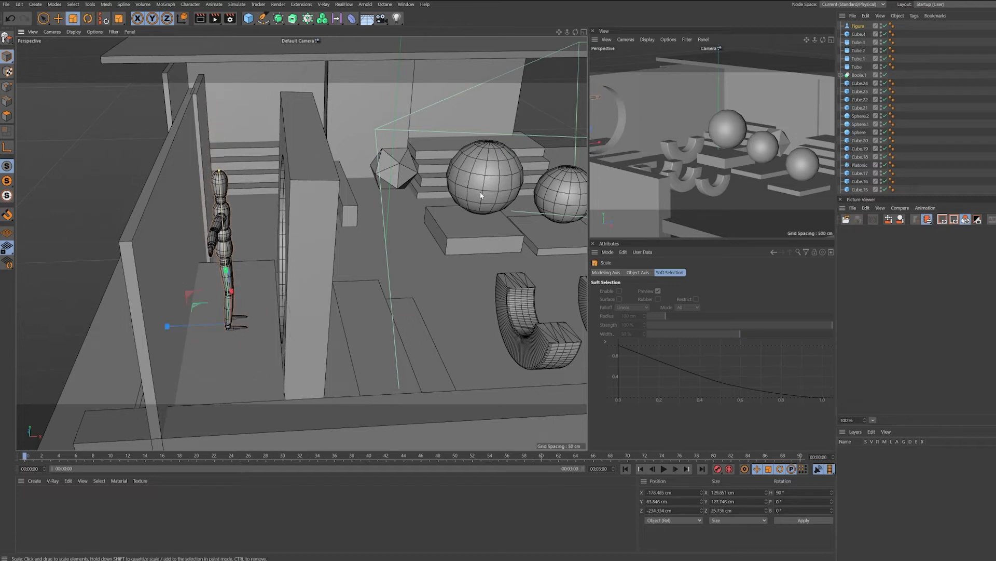
# Look through the scene camera, orbit it to a higher angle that frames the figure inside the round opening, and return to the default view
pyautogui.scroll(-5, 952, 138)
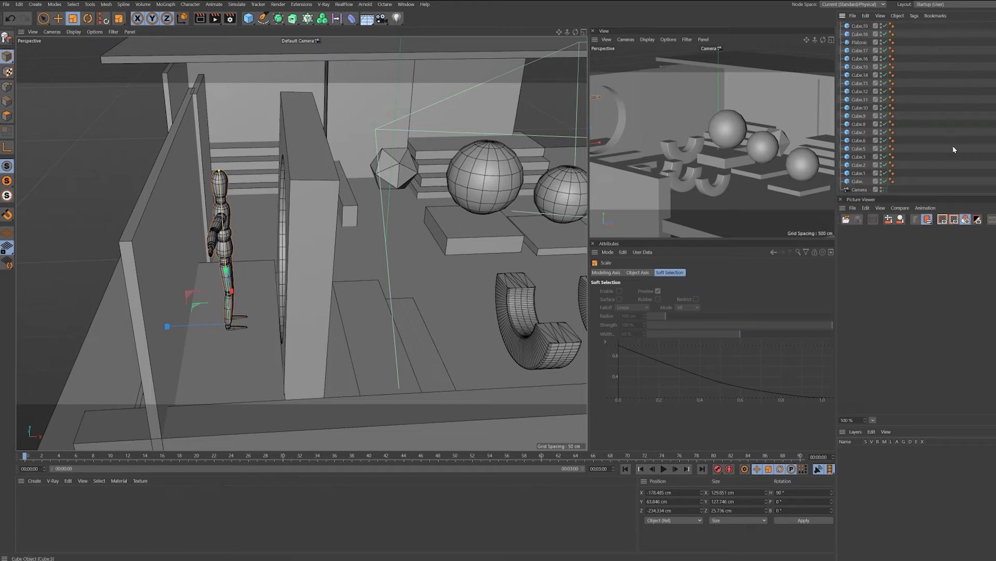
pyautogui.click(885, 189)
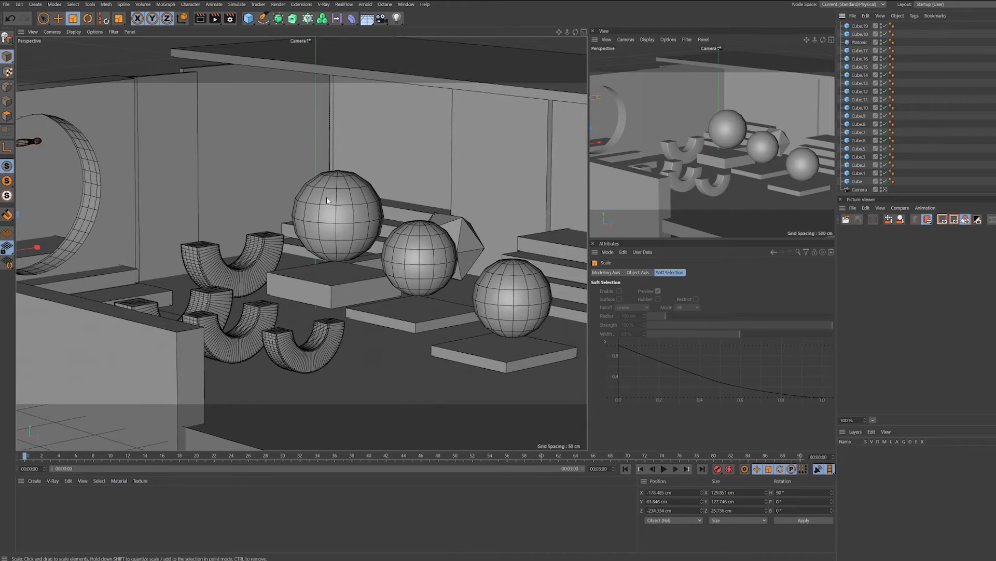
pyautogui.keyDown('alt'); pyautogui.moveTo(325, 197); pyautogui.dragTo(357, 224); pyautogui.keyUp('alt')
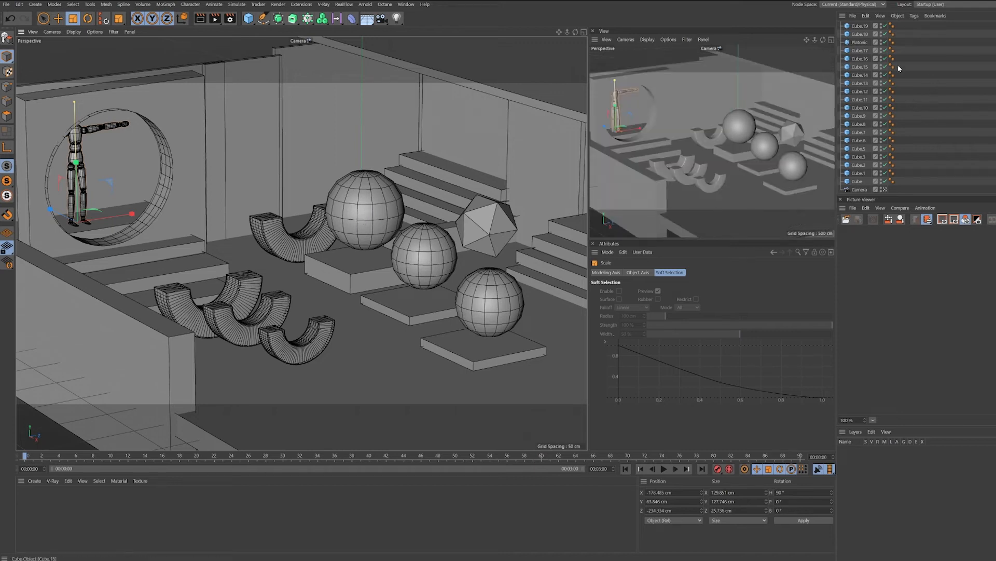
pyautogui.click(885, 190)
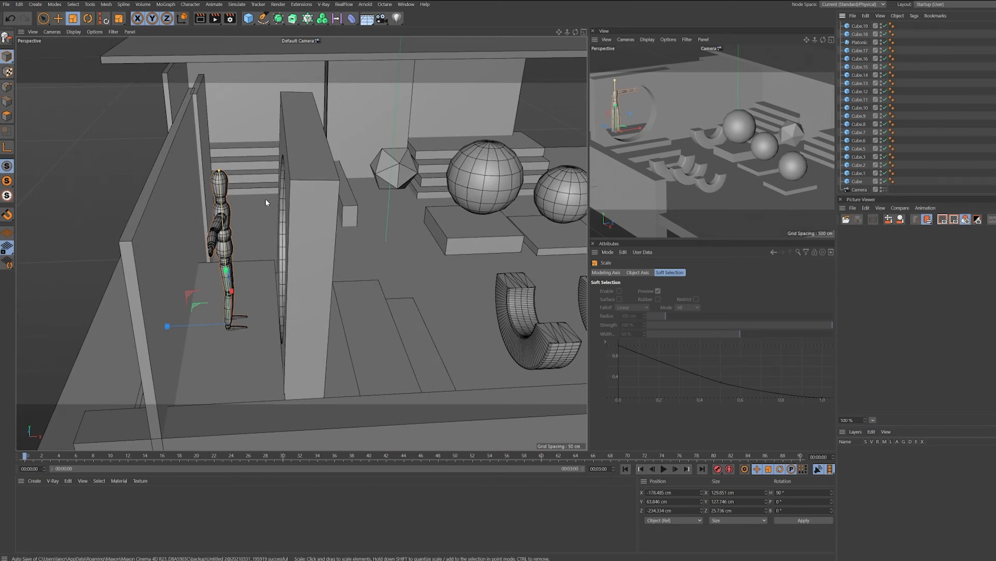
# Scale the figure down to about 109 cm tall and shift it to about Z -207 cm to center it in the opening
pyautogui.moveTo(266, 199); pyautogui.dragTo(254, 247)
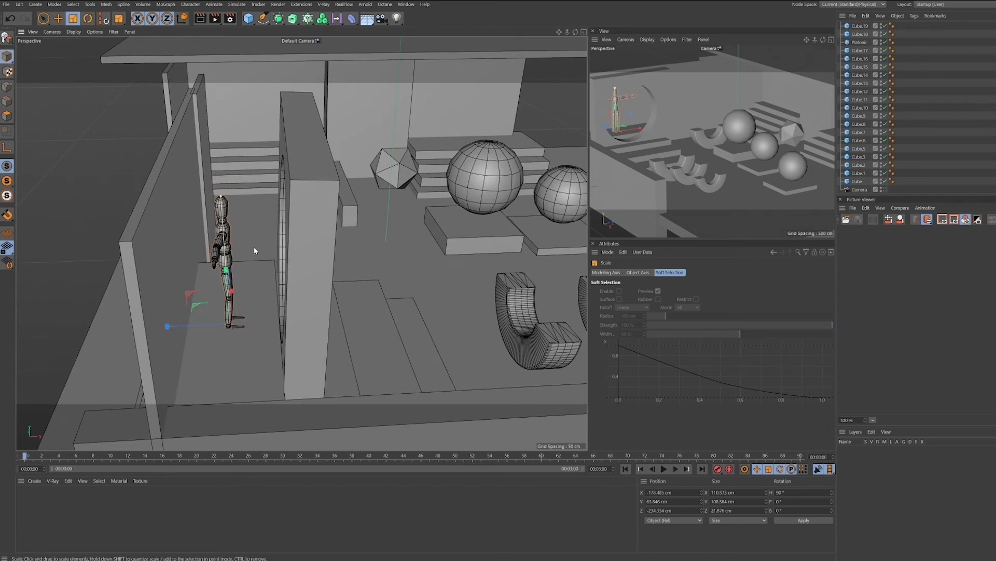
pyautogui.press('e')
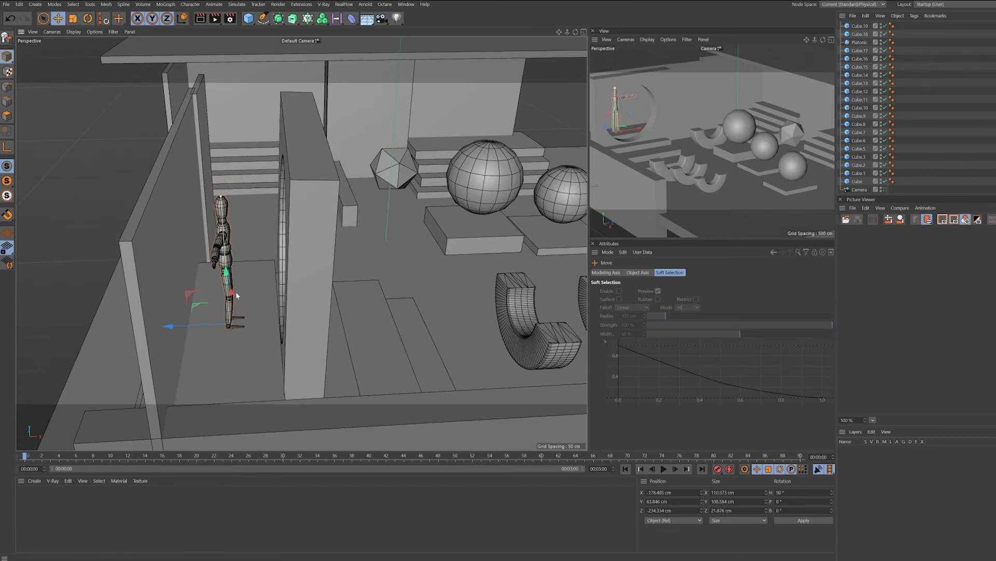
pyautogui.moveTo(234, 292); pyautogui.dragTo(250, 278)
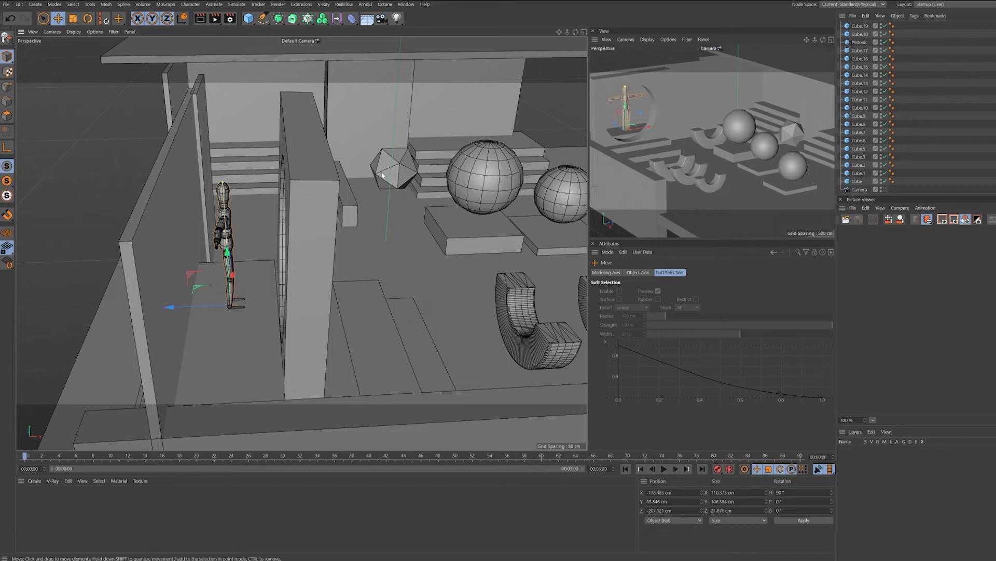
# Add a torus, raise it to about Y 87 cm, move it to about Z 210 cm and scale it to about 113 cm across
pyautogui.keyDown('alt'); pyautogui.moveTo(402, 192); pyautogui.dragTo(355, 185); pyautogui.keyUp('alt')
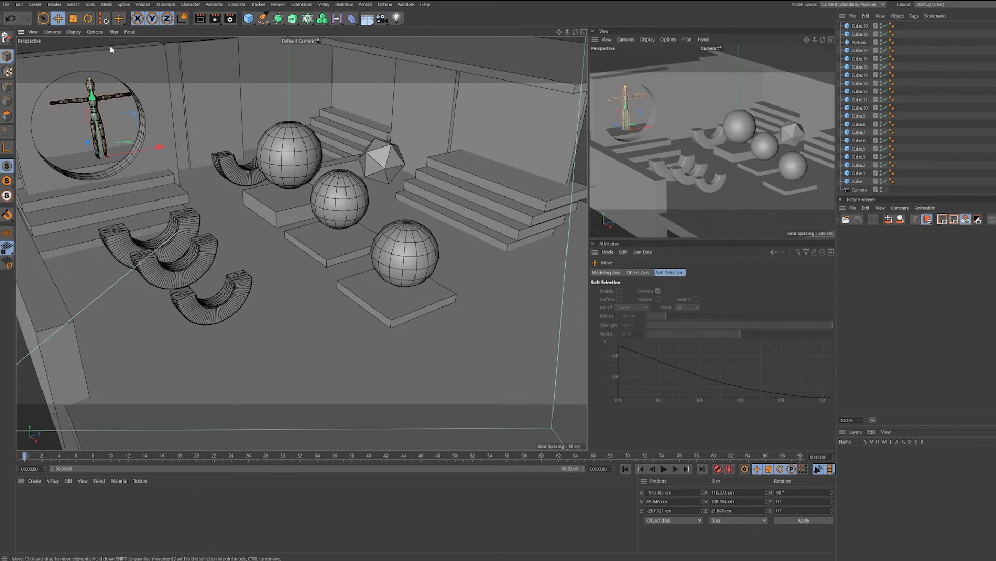
pyautogui.click(249, 18)
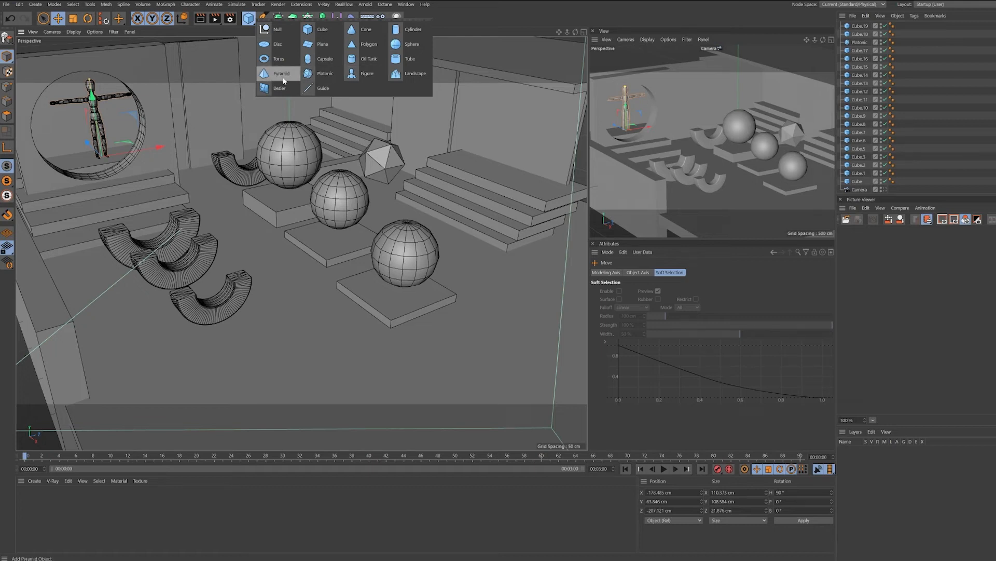
pyautogui.click(277, 59)
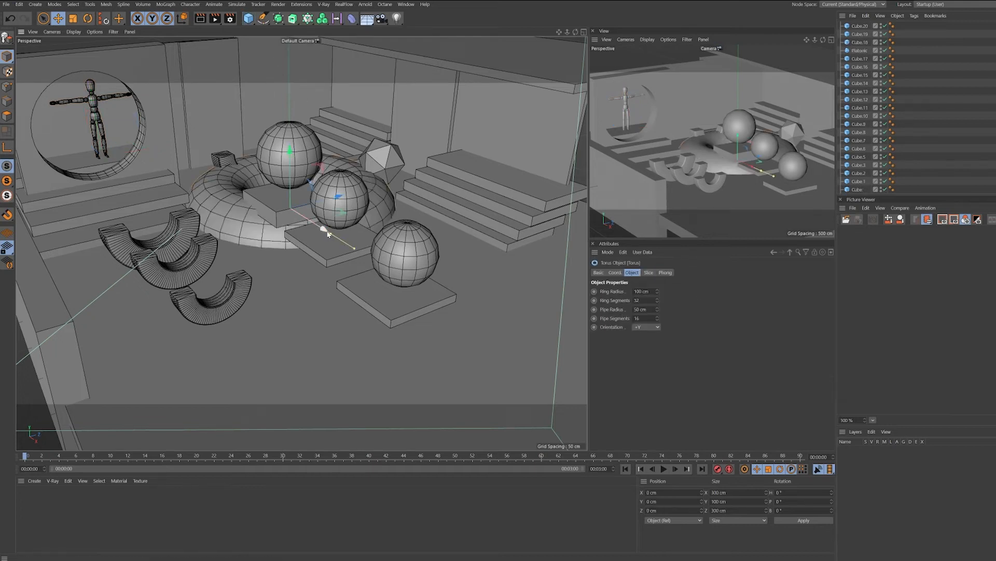
pyautogui.moveTo(290, 152); pyautogui.dragTo(287, 89)
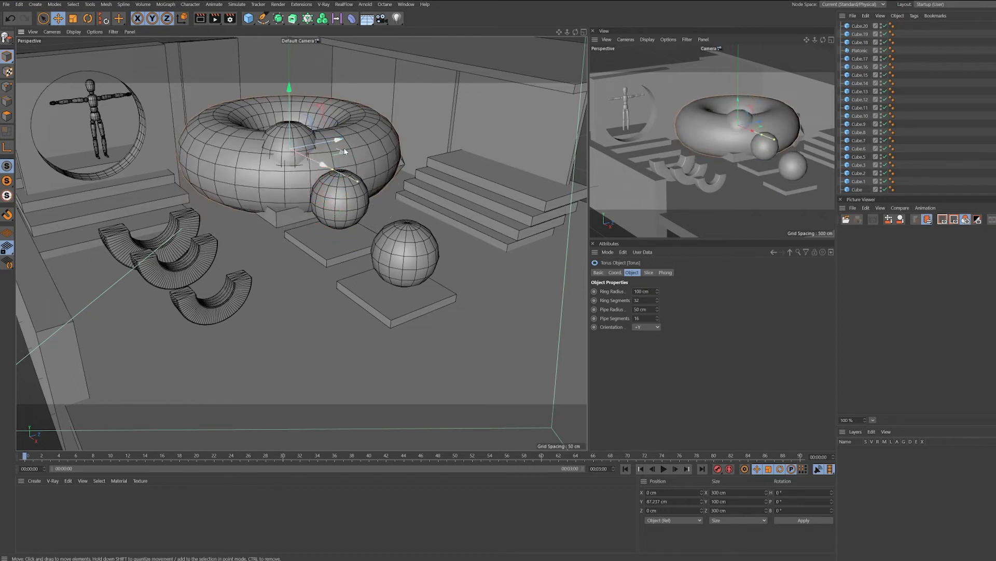
pyautogui.moveTo(339, 144); pyautogui.dragTo(353, 232)
pyautogui.press('t')
pyautogui.press('e')
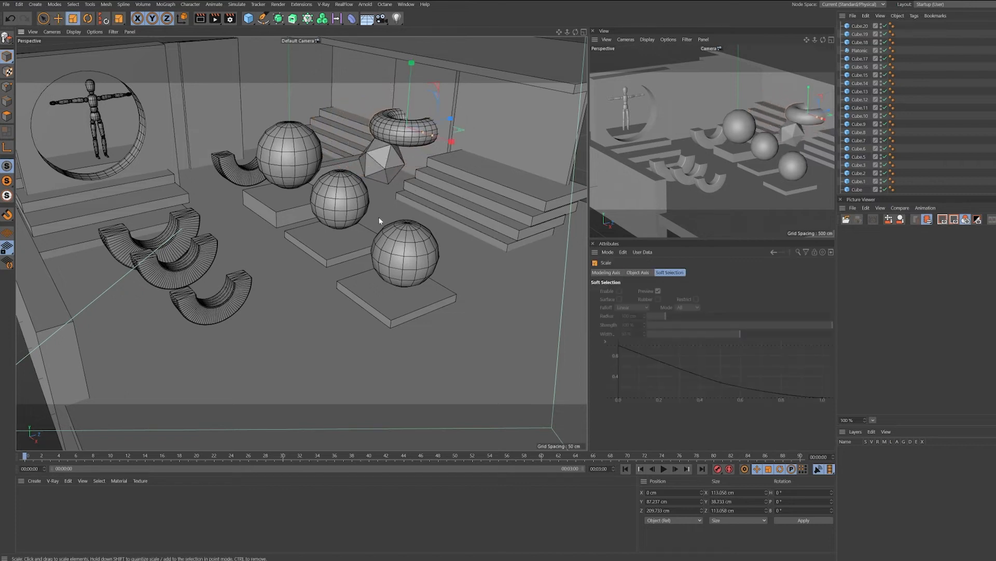
# Move the torus over the larger staircase to about X 187 cm and rotate its pitch 90° so it stands upright
pyautogui.moveTo(453, 144); pyautogui.dragTo(557, 182)
pyautogui.press('r')
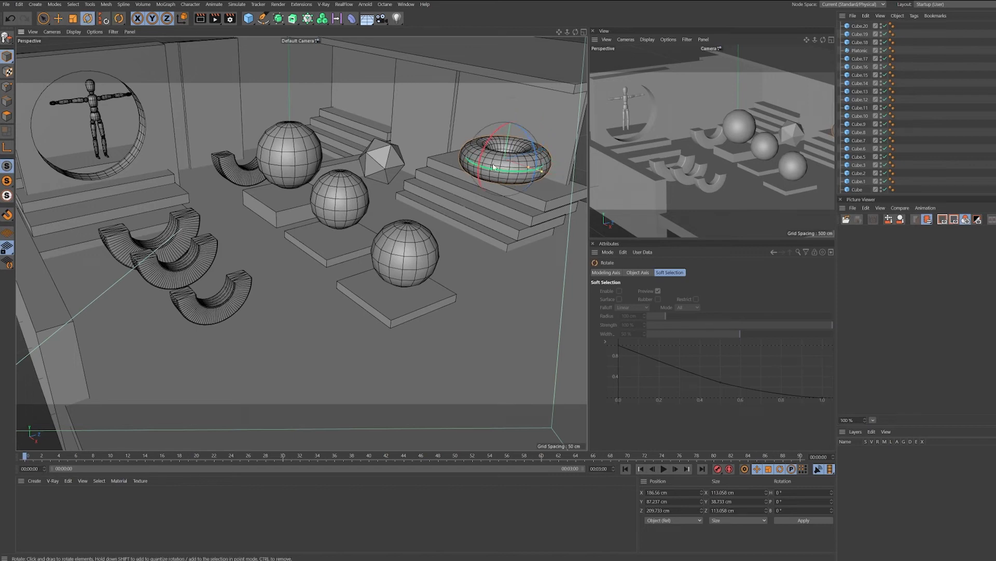
pyautogui.moveTo(493, 136); pyautogui.dragTo(483, 182)
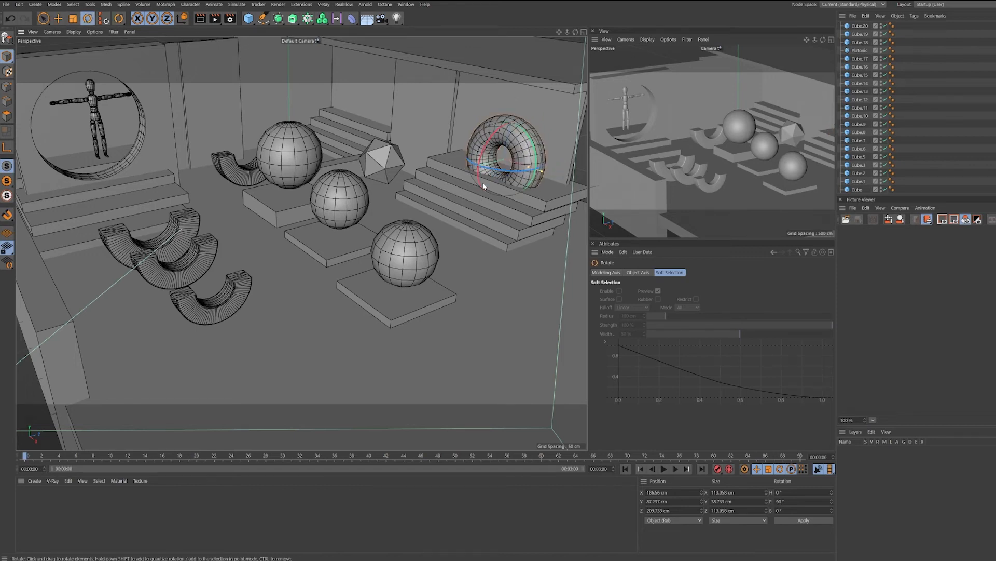
# Raise the torus to about Y 123 cm and slim its ring to about 29 cm thick and 111 cm across
pyautogui.press('e')
pyautogui.moveTo(514, 102); pyautogui.dragTo(515, 73)
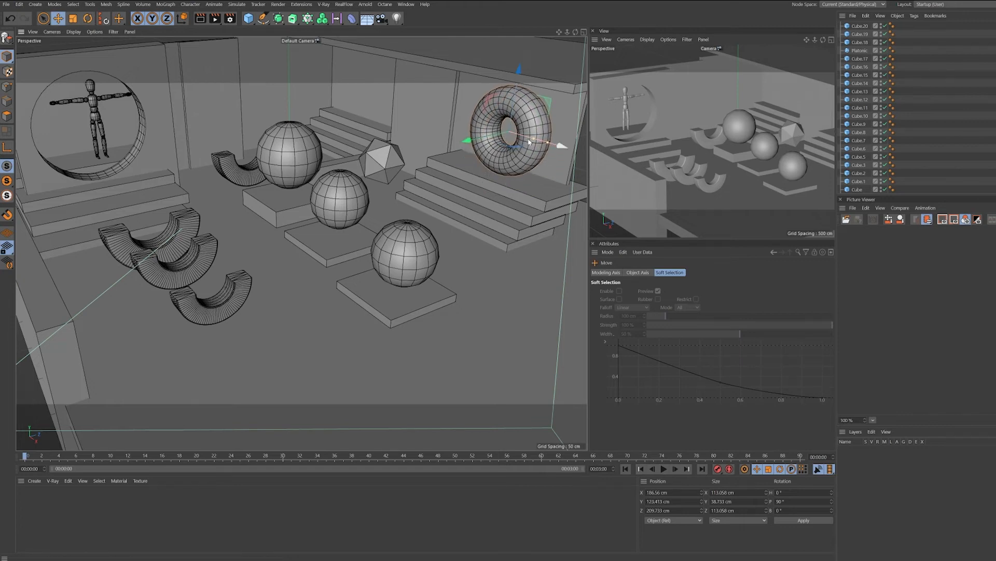
pyautogui.moveTo(534, 140); pyautogui.dragTo(508, 176)
pyautogui.press('t')
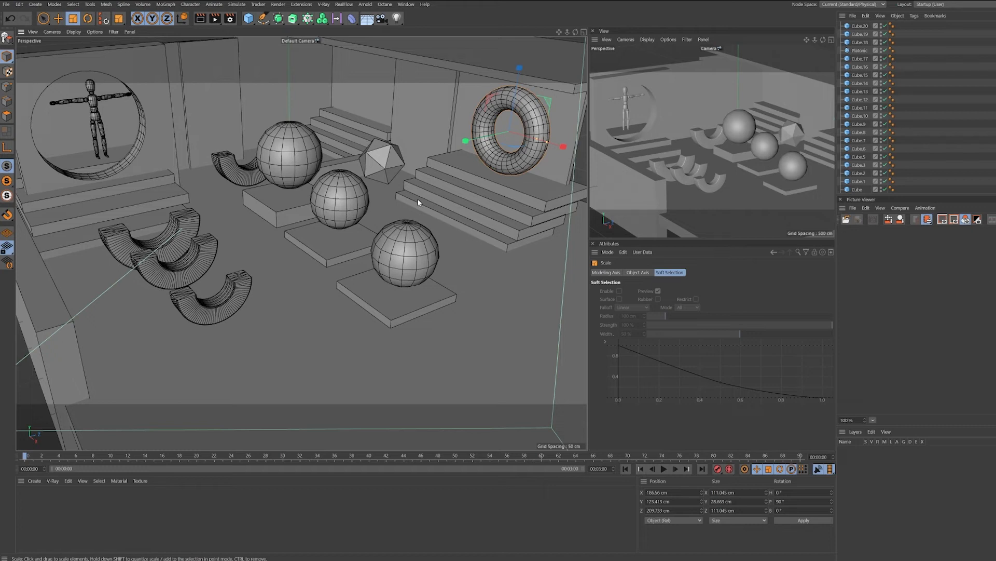
# Move the torus above the far stairs to about X -134 cm and scale it down to about 70 cm across
pyautogui.press('e')
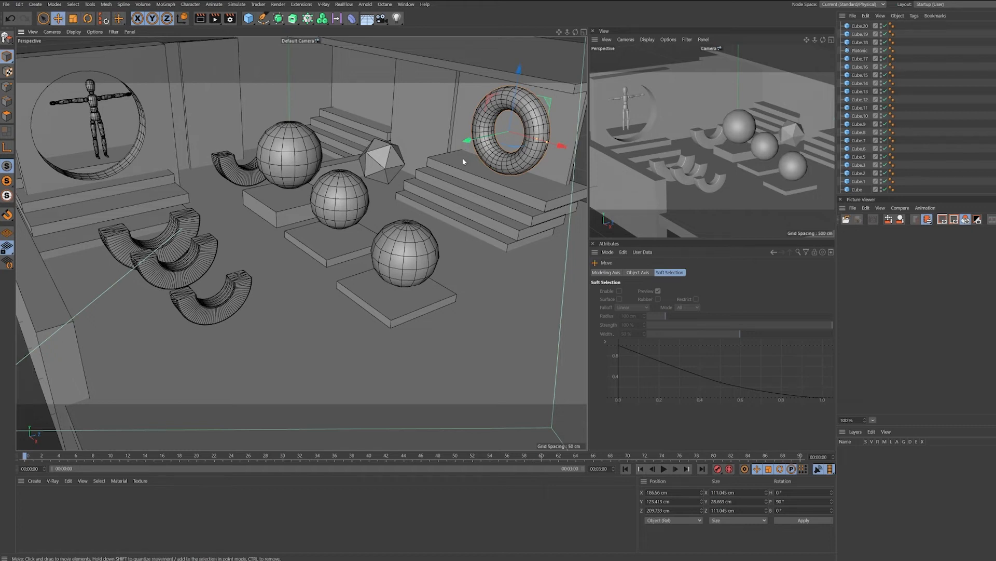
pyautogui.moveTo(561, 147); pyautogui.dragTo(392, 104)
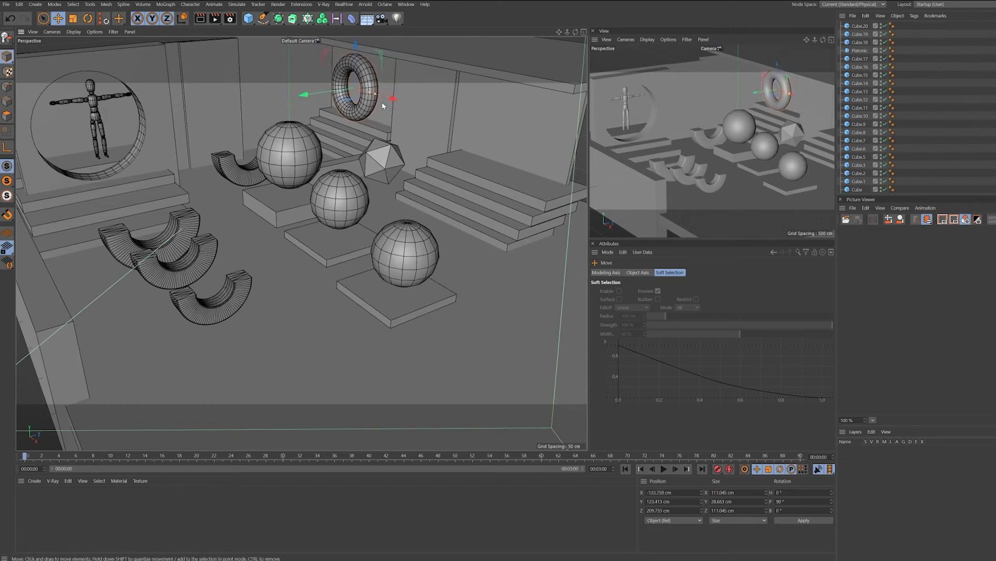
pyautogui.press('t')
pyautogui.moveTo(370, 139); pyautogui.dragTo(327, 171)
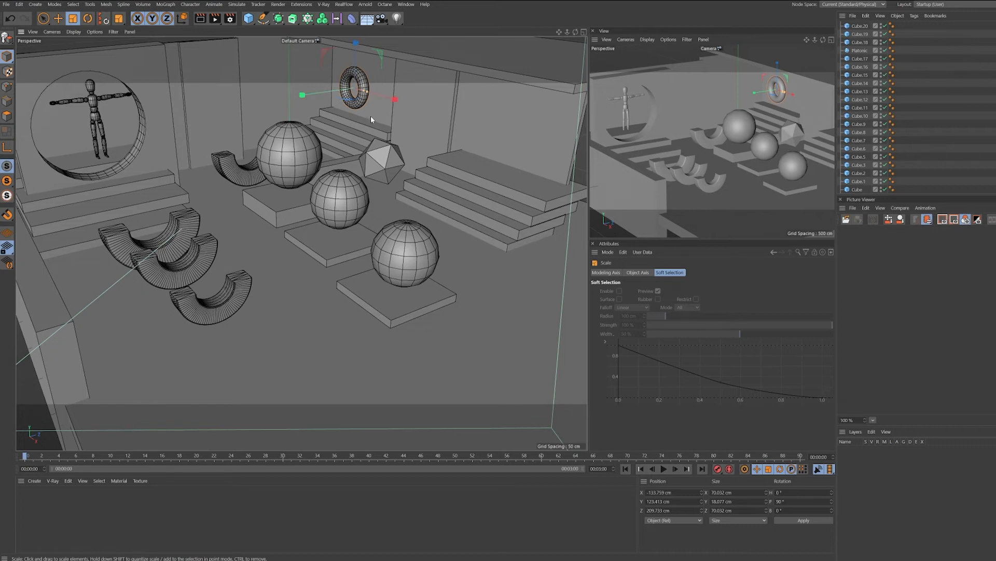
# Reposition the torus above the far stairs to about X -156 cm, Y 105 cm and Z 231 cm
pyautogui.press('e')
pyautogui.moveTo(355, 51)
pyautogui.mouseDown()
pyautogui.moveTo(354, 65)
pyautogui.moveTo(354, 54)
pyautogui.mouseUp()
pyautogui.moveTo(308, 110)
pyautogui.mouseDown()
pyautogui.moveTo(328, 106)
pyautogui.moveTo(319, 111)
pyautogui.mouseUp()
pyautogui.moveTo(406, 107); pyautogui.dragTo(394, 107)
pyautogui.moveTo(358, 51); pyautogui.dragTo(358, 51)
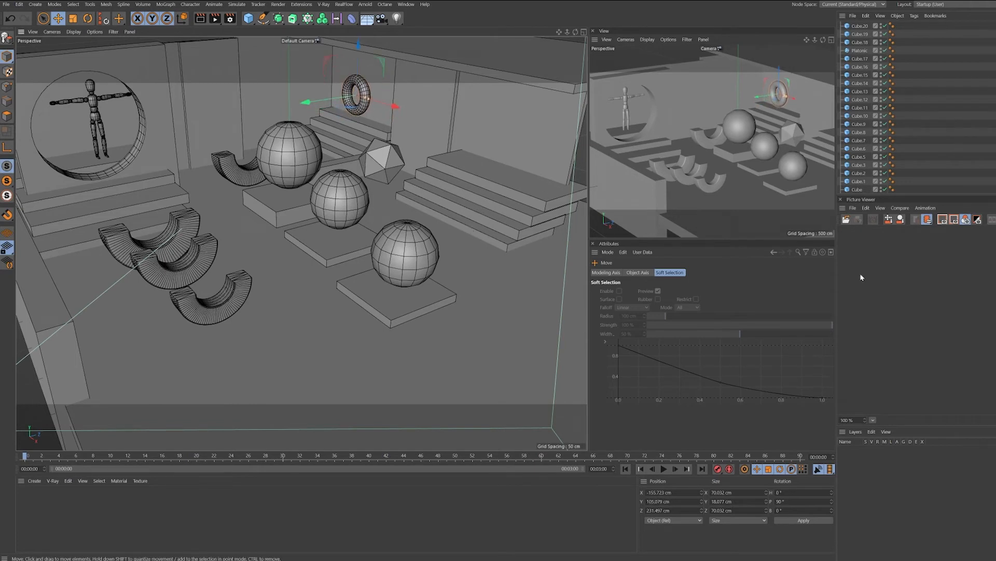
# Look through the scene camera, then shift and dolly it slightly to refine the framing of the whole scene
pyautogui.scroll(-1, 916, 154)
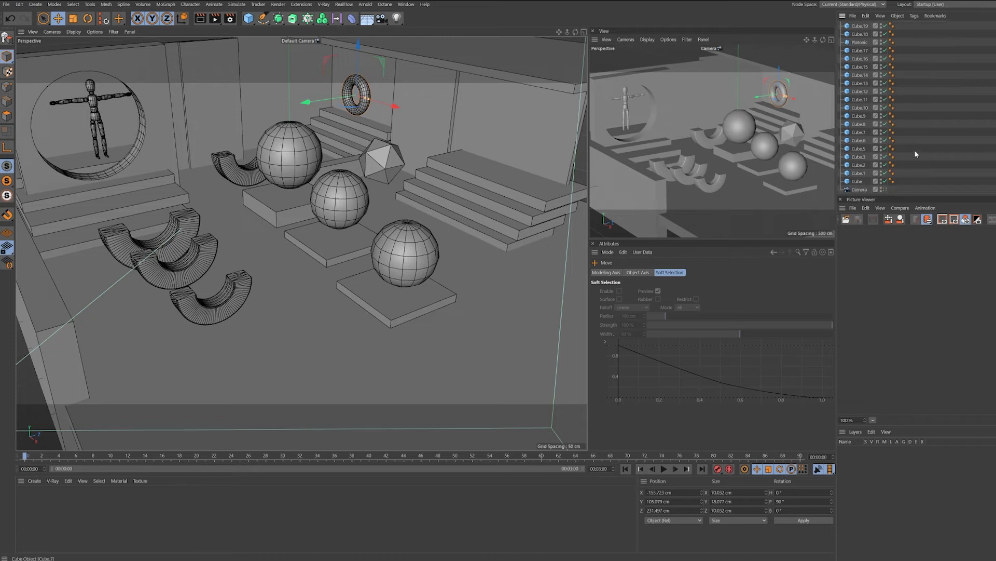
pyautogui.click(885, 188)
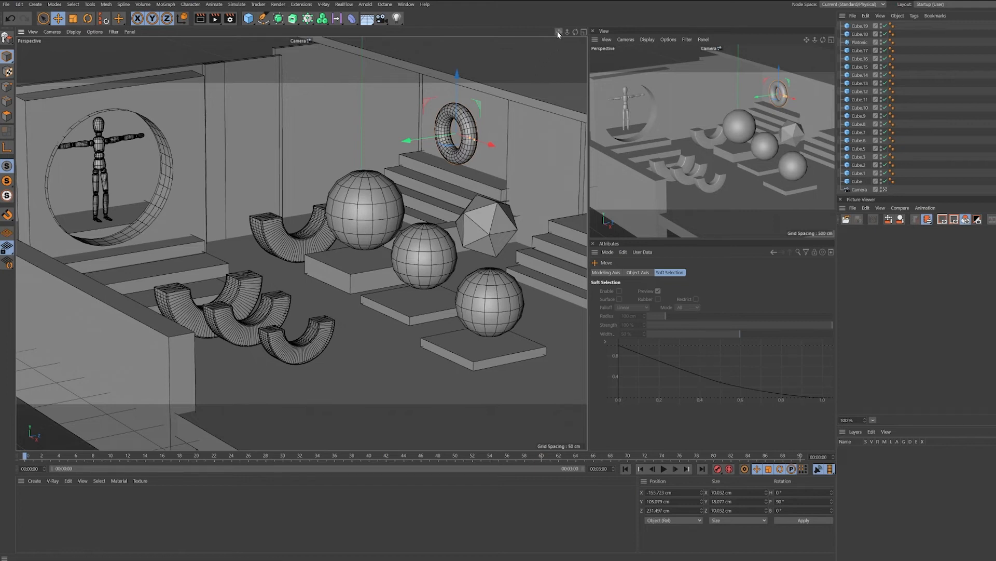
pyautogui.moveTo(559, 32); pyautogui.dragTo(536, 24)
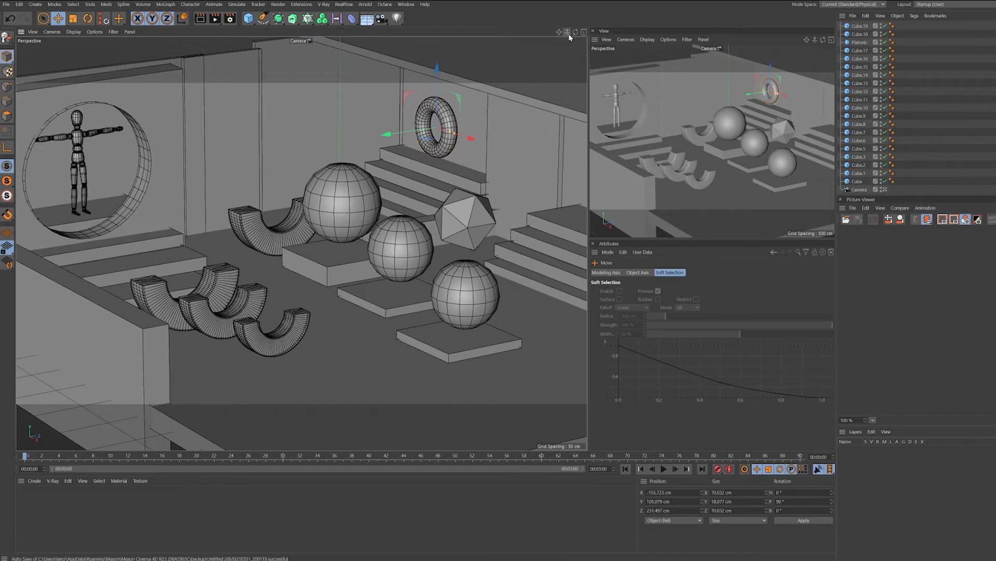
pyautogui.moveTo(569, 34); pyautogui.dragTo(574, 35)
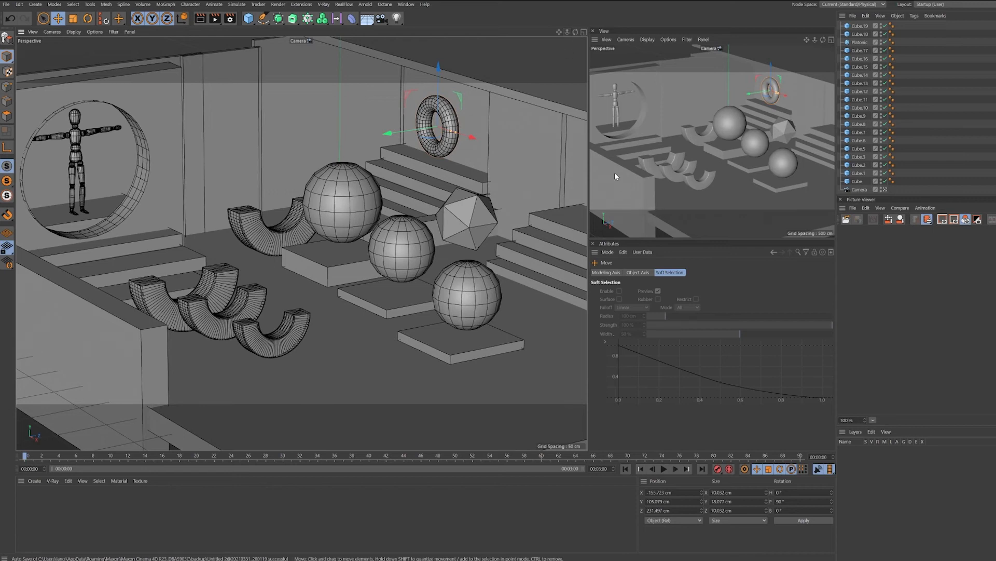
# Group the three square platforms beneath the spheres into one null
pyautogui.click(937, 149)
pyautogui.scroll(5, 924, 61)
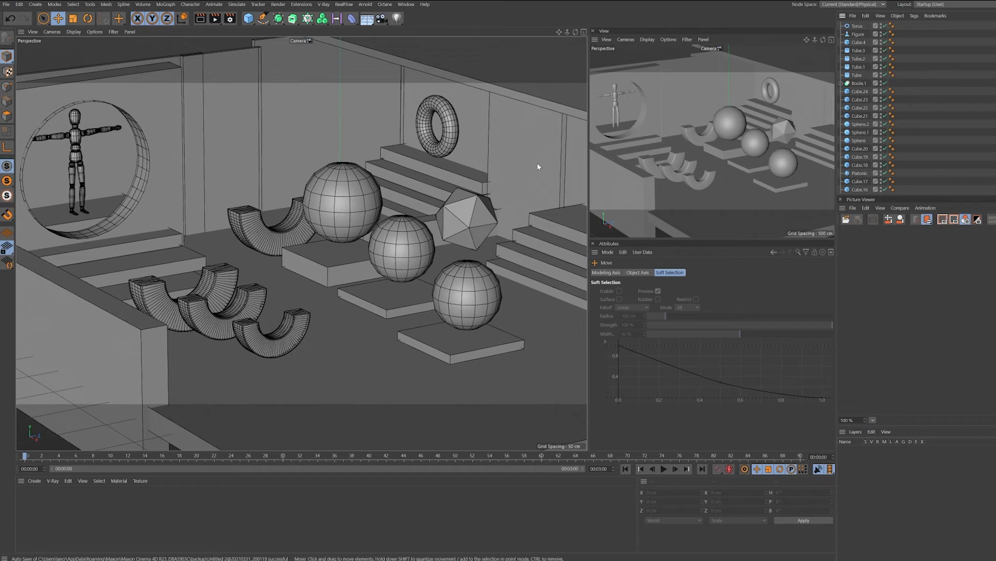
pyautogui.click(442, 350)
pyautogui.keyDown('shift'); pyautogui.click(378, 300); pyautogui.keyUp('shift')
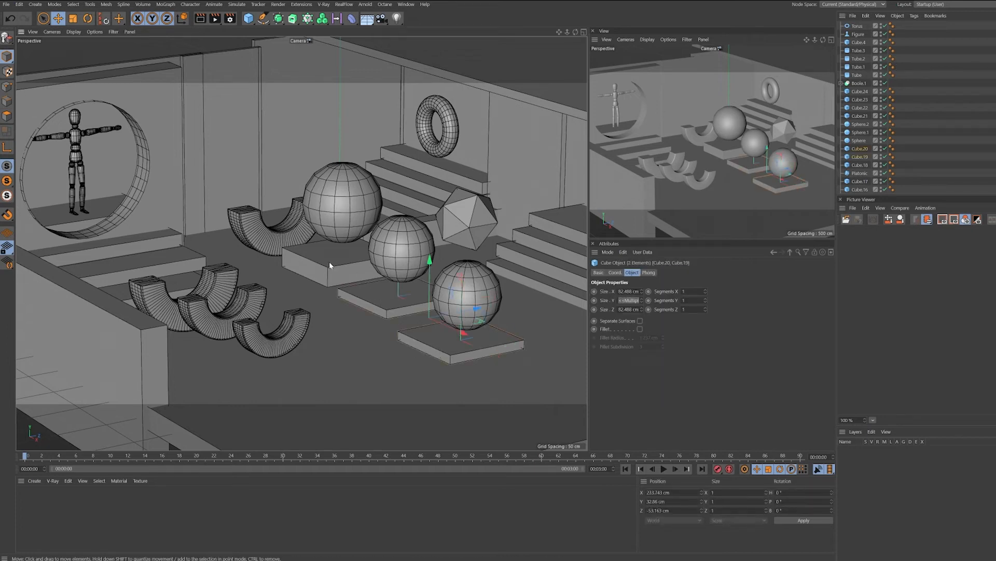
pyautogui.keyDown('shift'); pyautogui.click(329, 260); pyautogui.keyUp('shift')
pyautogui.hotkey('alt', 'g')
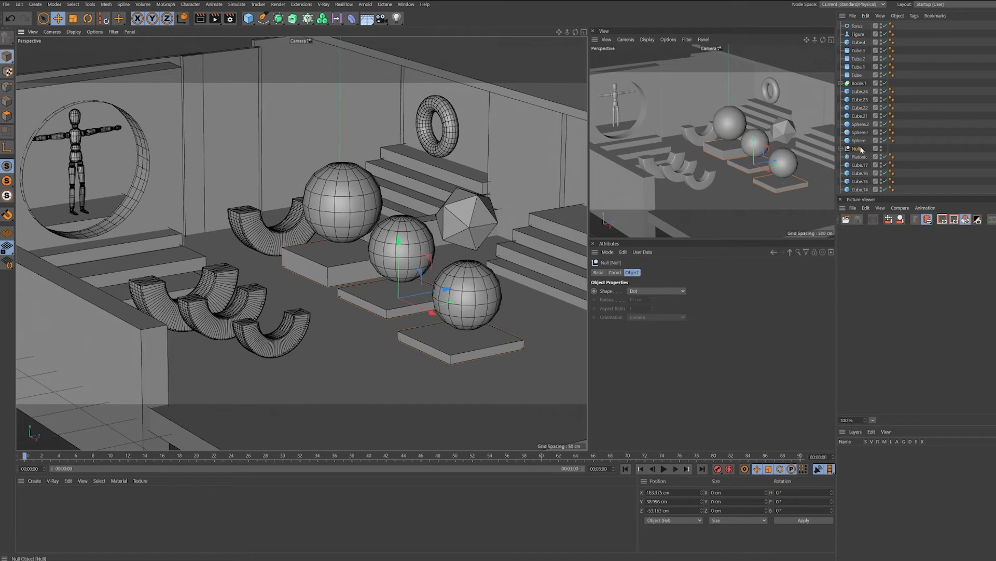
# Group the three half-tube arches in the foreground into one null
pyautogui.click(250, 332)
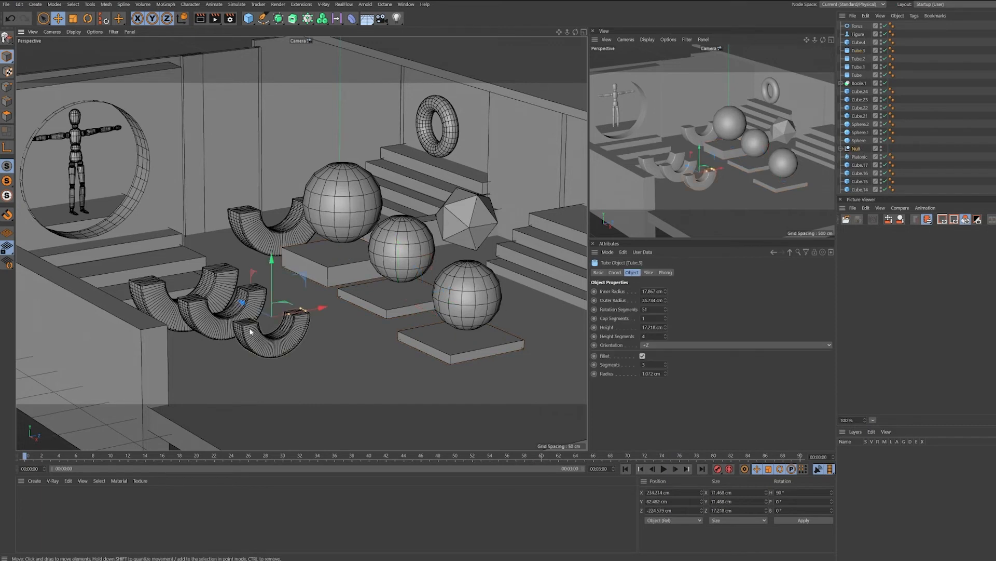
pyautogui.keyDown('shift'); pyautogui.click(226, 320); pyautogui.keyUp('shift')
pyautogui.keyDown('shift'); pyautogui.click(156, 301); pyautogui.keyUp('shift')
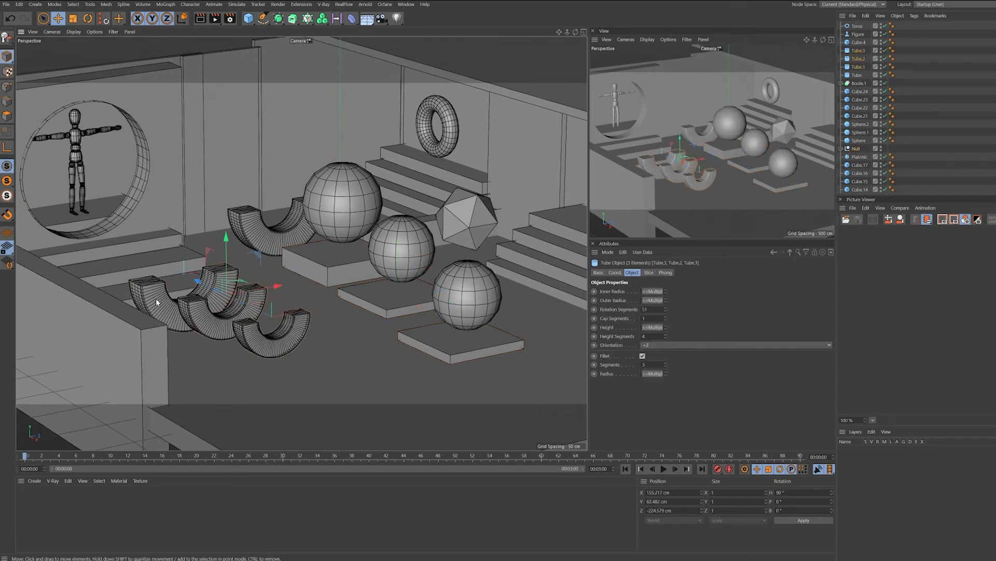
pyautogui.hotkey('alt', 'g')
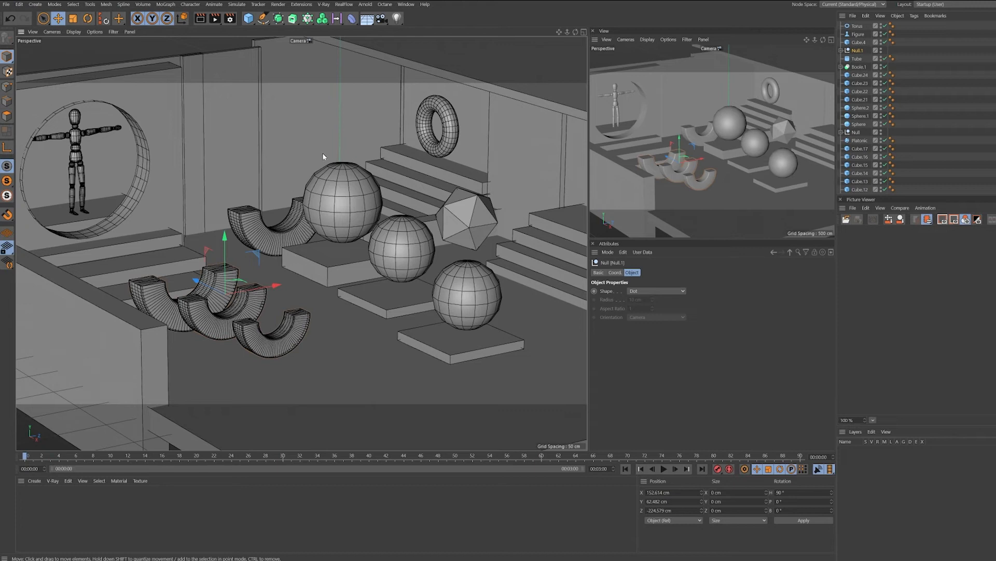
pyautogui.click(123, 293)
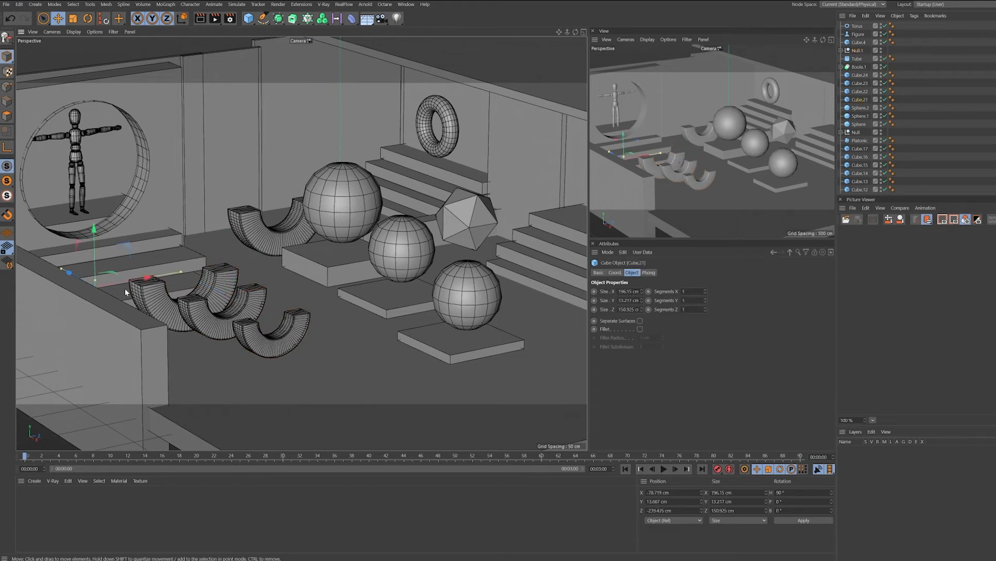
pyautogui.keyDown('shift'); pyautogui.click(175, 264); pyautogui.keyUp('shift')
pyautogui.keyDown('shift'); pyautogui.click(161, 238); pyautogui.keyUp('shift')
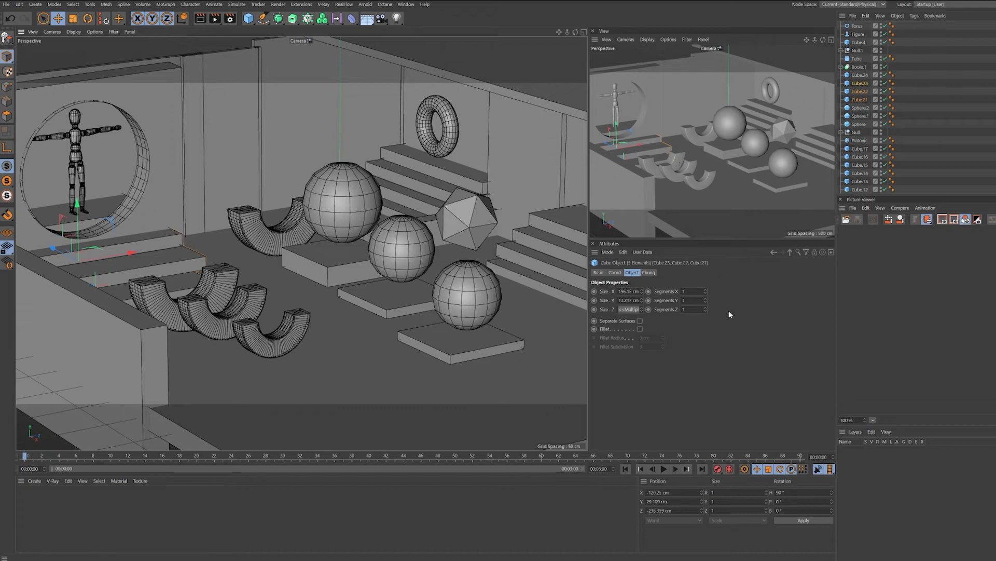
# Leave the camera view and group the four steps of the larger staircase beside the polyhedron into one null
pyautogui.scroll(-5, 908, 153)
pyautogui.click(885, 189)
pyautogui.keyDown('alt'); pyautogui.moveTo(364, 172); pyautogui.dragTo(288, 229); pyautogui.keyUp('alt')
pyautogui.click(478, 232)
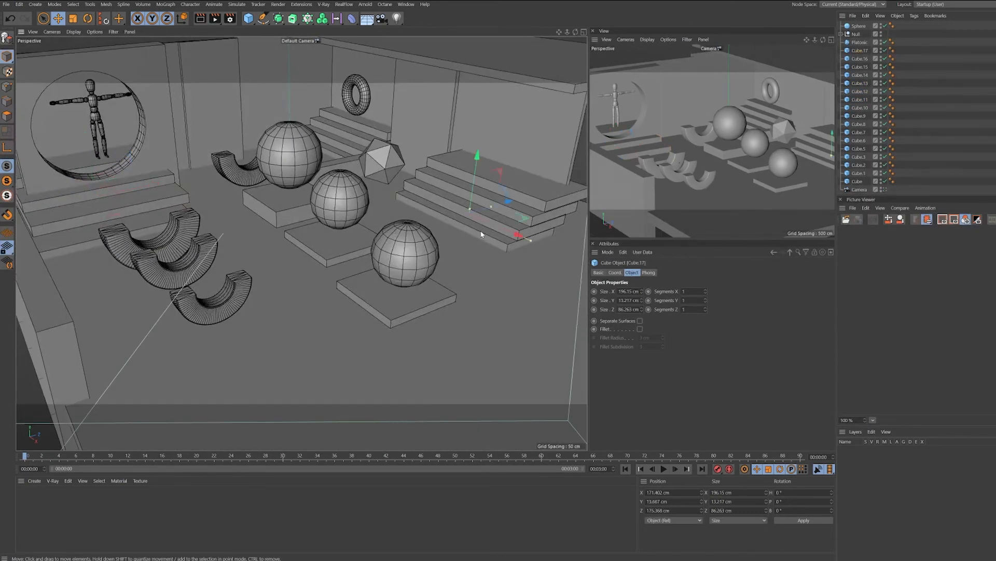
pyautogui.keyDown('shift'); pyautogui.click(525, 232); pyautogui.keyUp('shift')
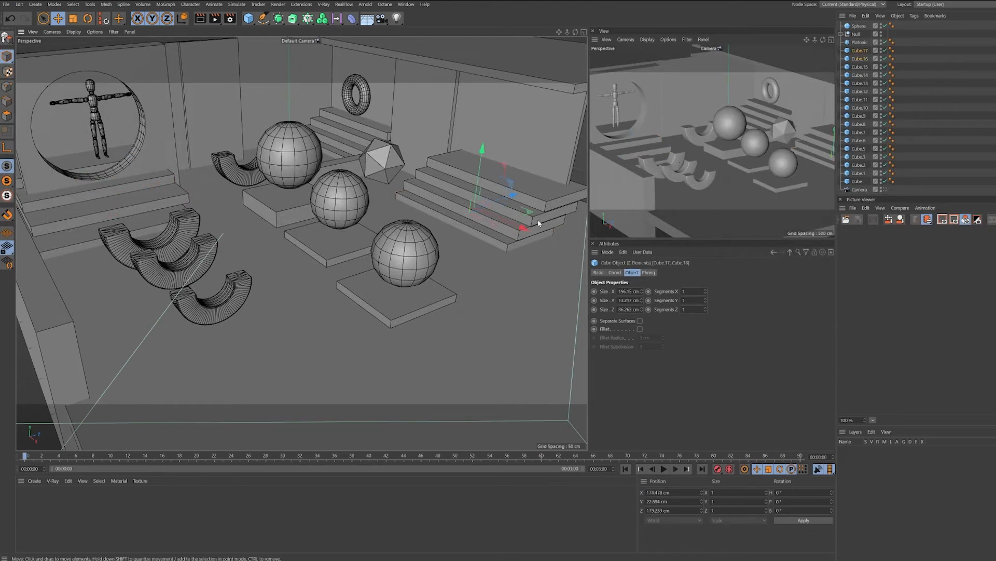
pyautogui.keyDown('shift'); pyautogui.click(540, 218); pyautogui.keyUp('shift')
pyautogui.keyDown('shift'); pyautogui.click(556, 206); pyautogui.keyUp('shift')
pyautogui.hotkey('alt', 'g')
# Group the three panels of the back wall behind the staircases into one null
pyautogui.click(486, 115)
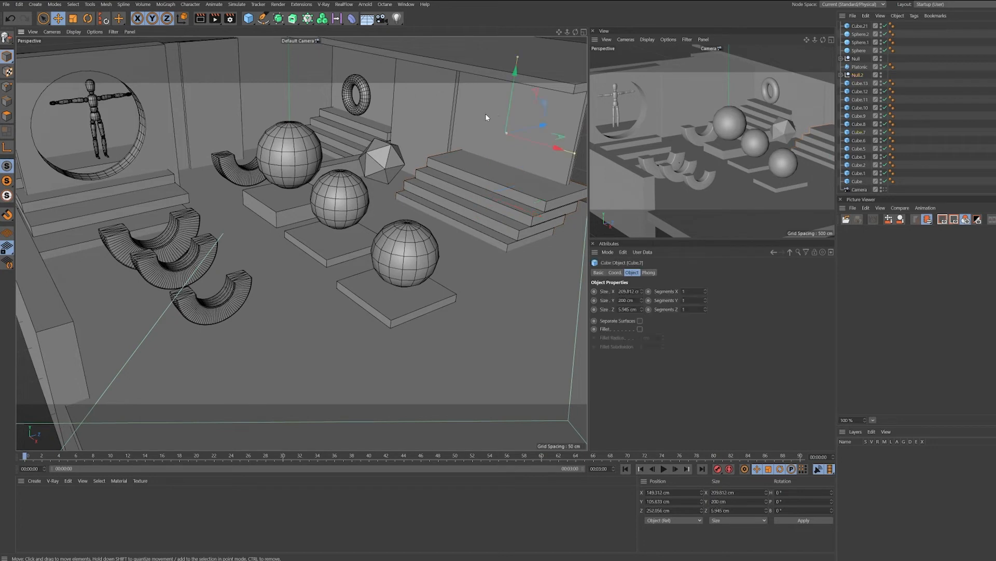
pyautogui.keyDown('shift'); pyautogui.click(440, 105); pyautogui.keyUp('shift')
pyautogui.keyDown('shift'); pyautogui.click(353, 108); pyautogui.keyUp('shift')
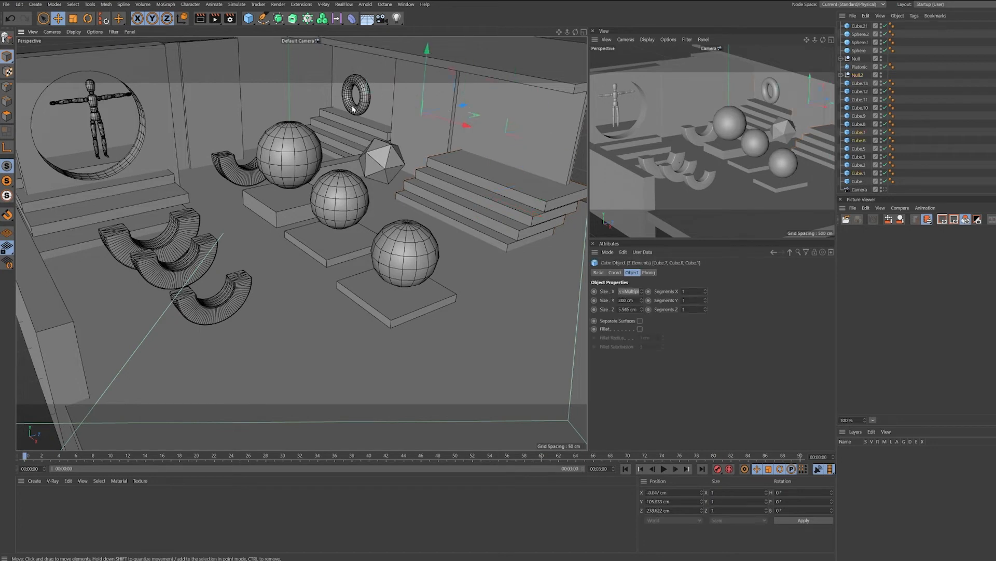
pyautogui.hotkey('alt', 'g')
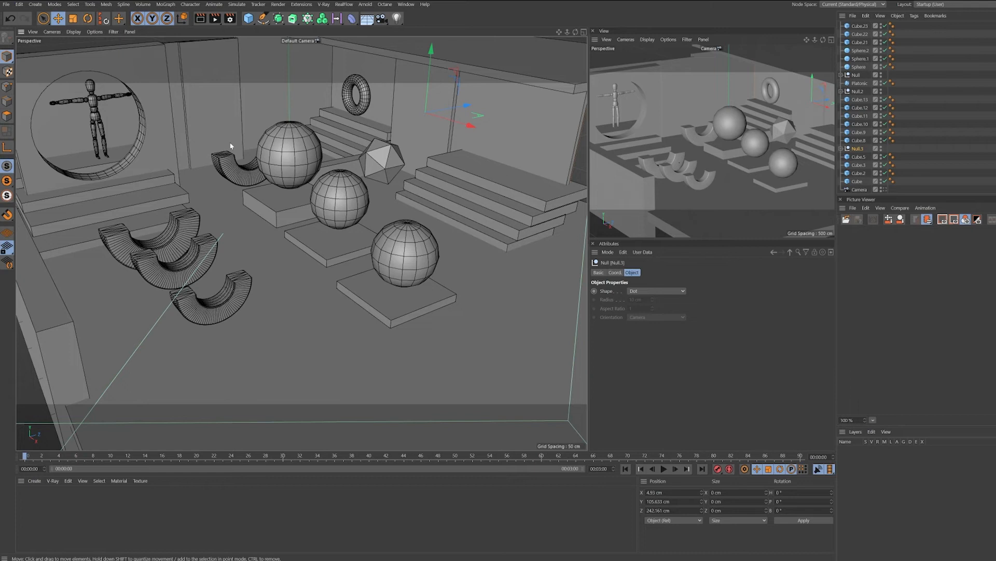
# Group the floor slab and the low outer wall into one null
pyautogui.scroll(-5, 231, 146)
pyautogui.keyDown('alt'); pyautogui.moveTo(277, 143); pyautogui.dragTo(315, 94); pyautogui.keyUp('alt')
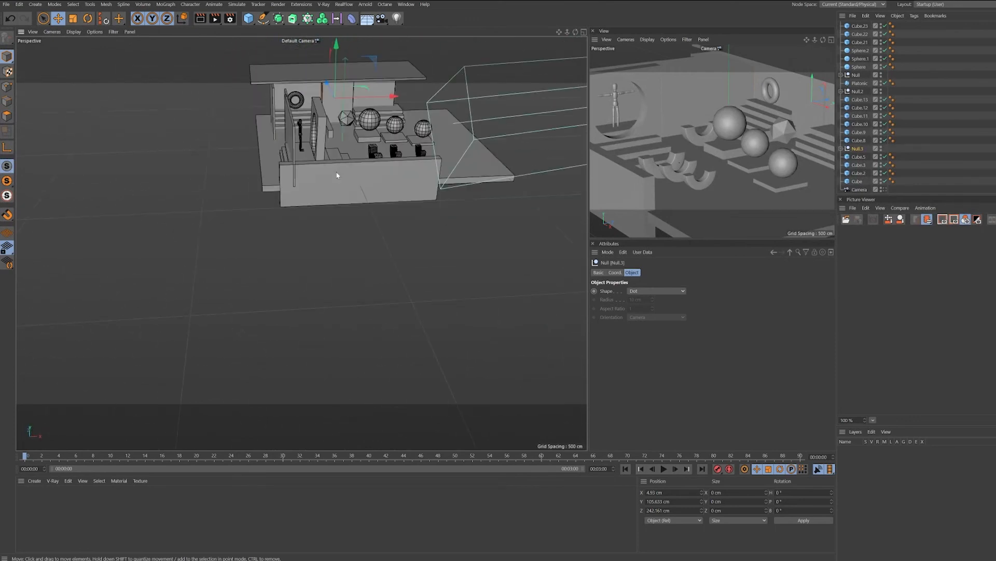
pyautogui.click(309, 112)
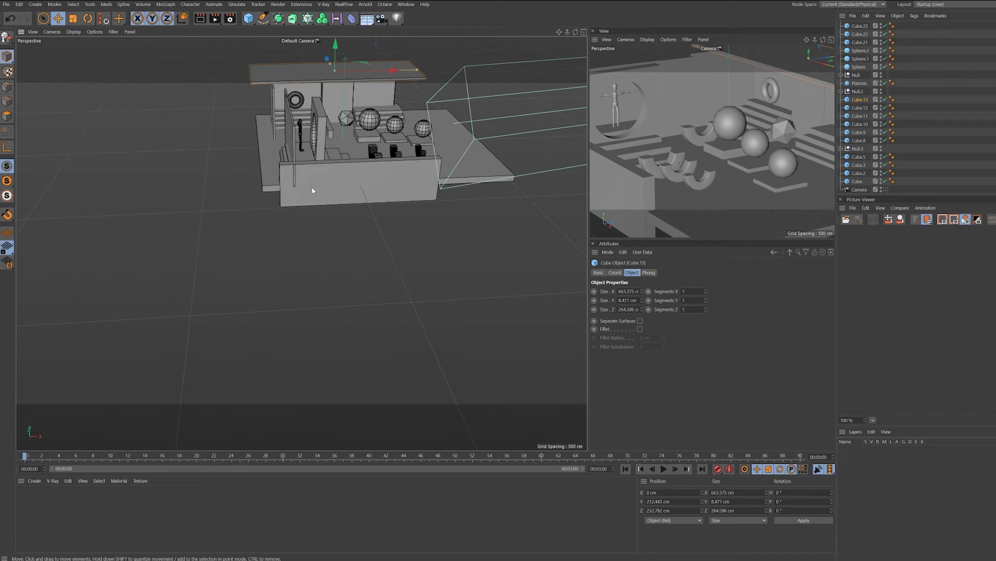
pyautogui.click(322, 191)
pyautogui.keyDown('shift'); pyautogui.click(493, 175); pyautogui.keyUp('shift')
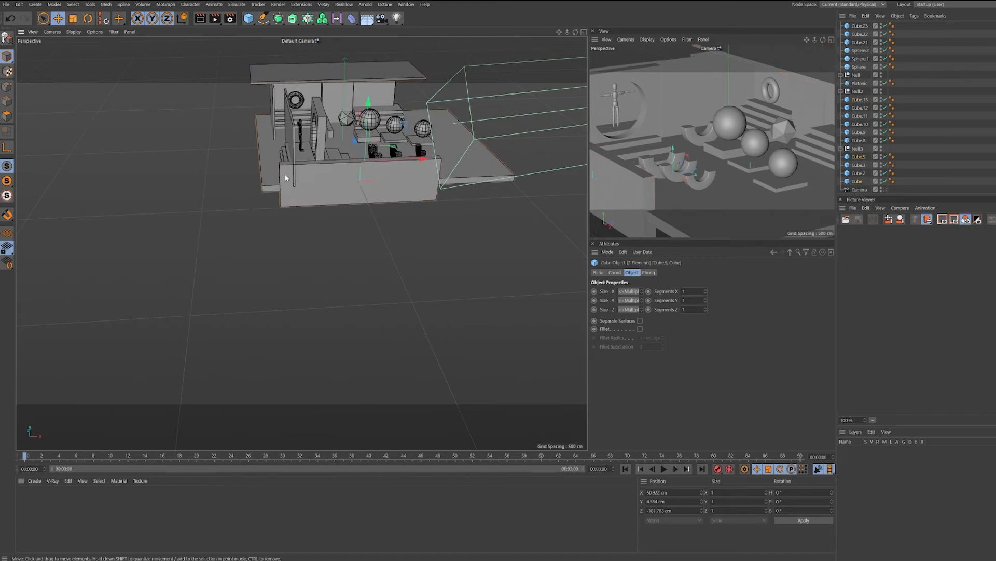
pyautogui.hotkey('alt', 'g')
# Group the four steps of the far staircase below the torus into one null
pyautogui.keyDown('alt'); pyautogui.moveTo(320, 145); pyautogui.dragTo(272, 126); pyautogui.keyUp('alt')
pyautogui.scroll(10, 305, 115)
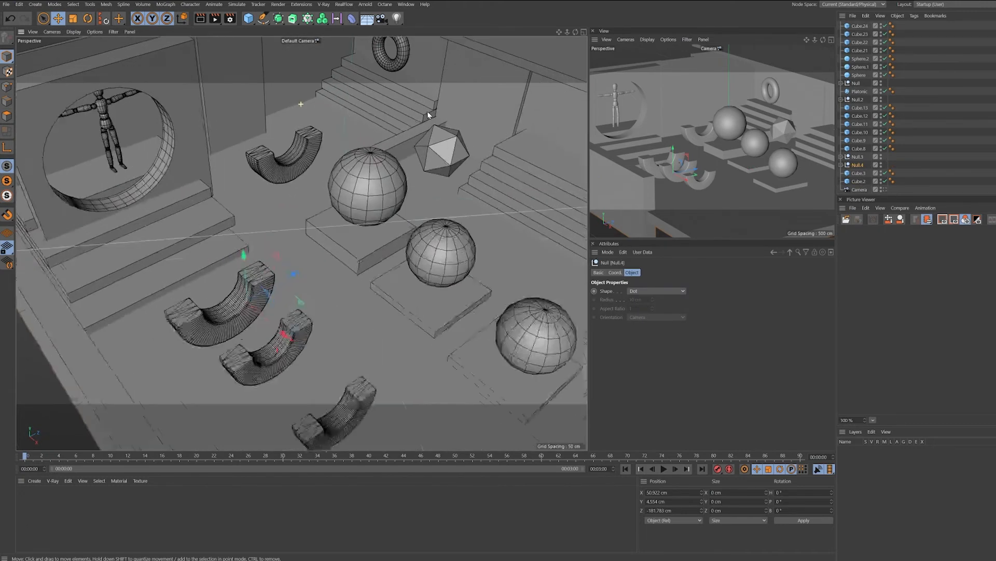
pyautogui.click(390, 125)
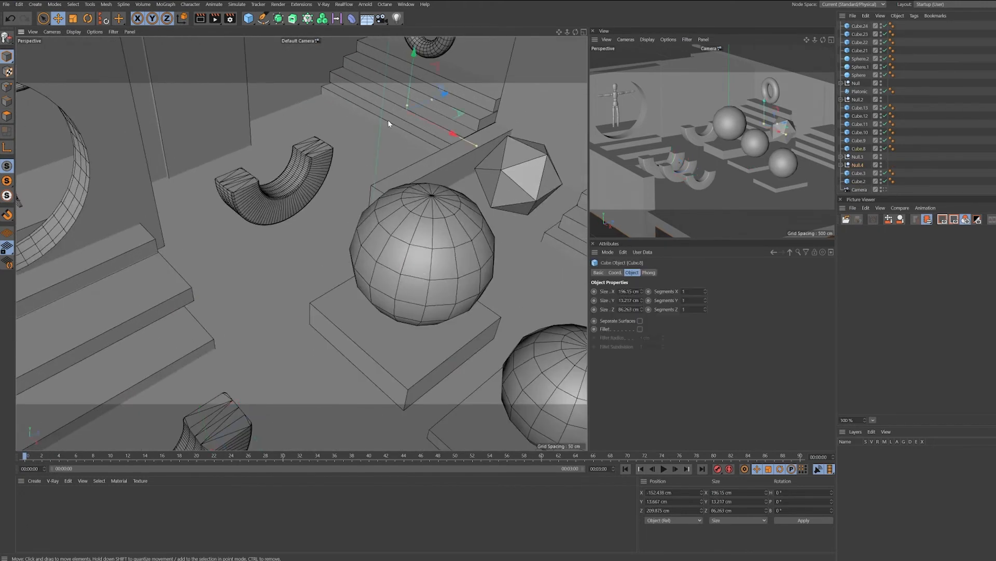
pyautogui.keyDown('shift'); pyautogui.click(365, 89); pyautogui.keyUp('shift')
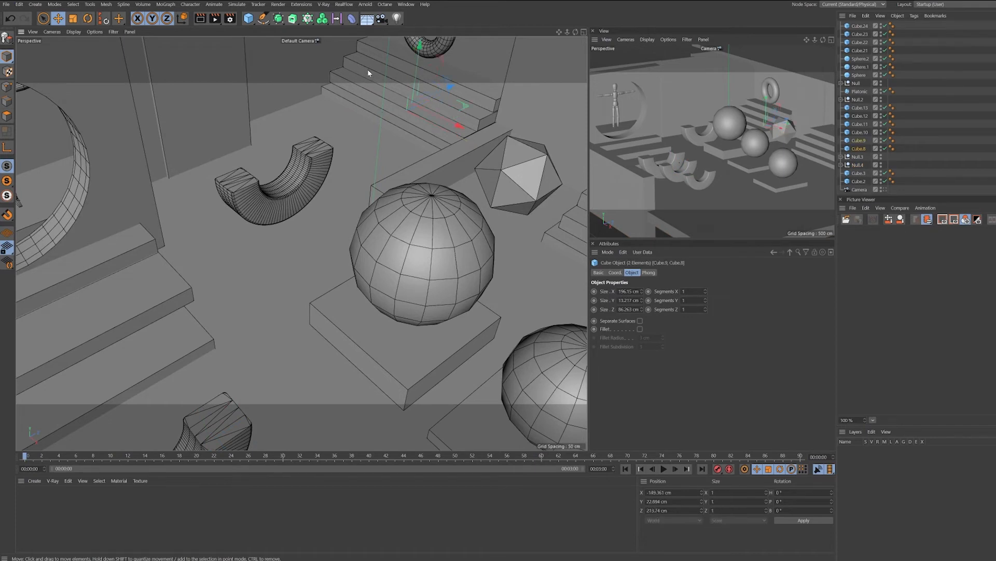
pyautogui.keyDown('shift'); pyautogui.click(375, 54); pyautogui.keyUp('shift')
pyautogui.keyDown('shift'); pyautogui.click(379, 78); pyautogui.keyUp('shift')
pyautogui.hotkey('alt', 'g')
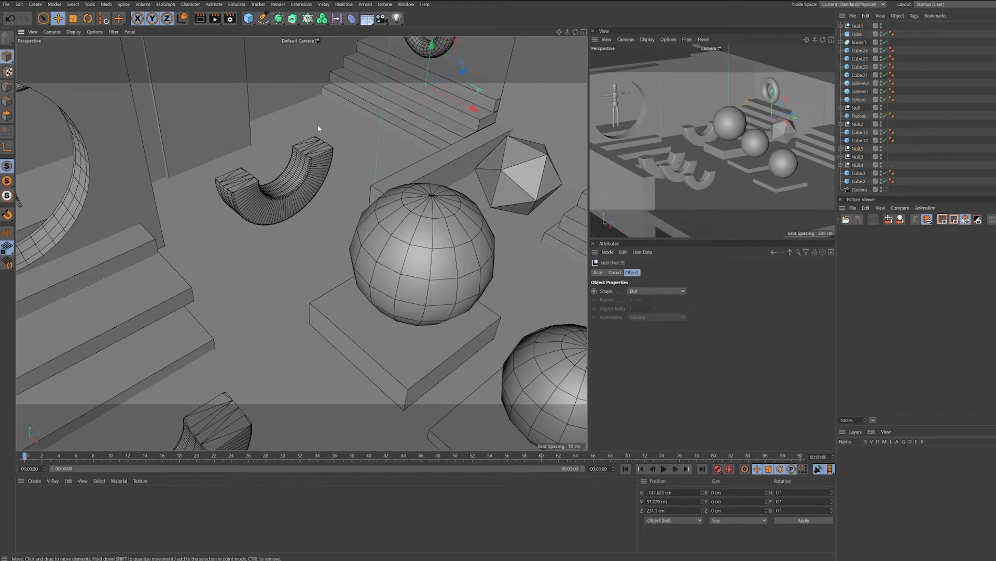
# Group the three spheres above the platforms into one null
pyautogui.scroll(3, 909, 149)
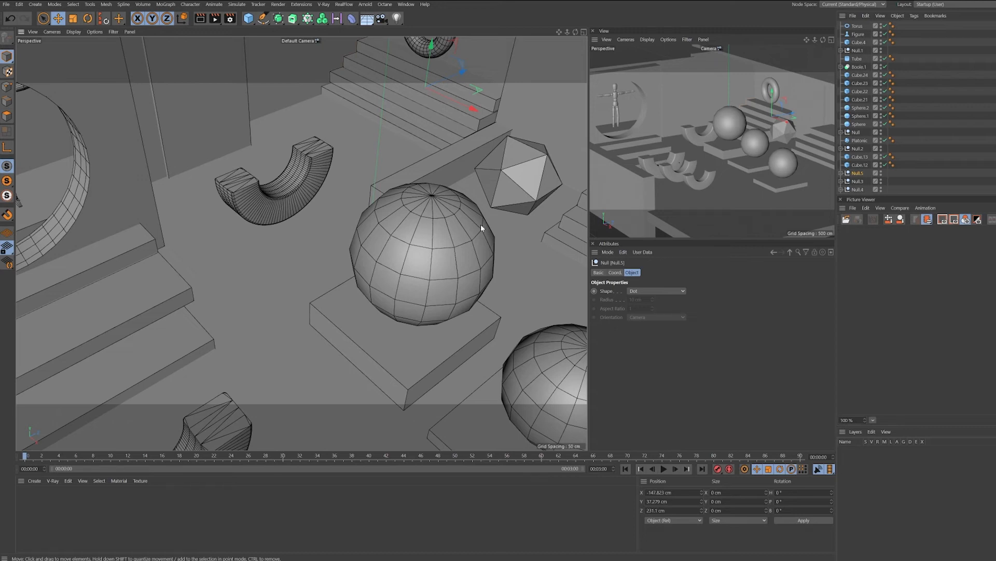
pyautogui.keyDown('alt'); pyautogui.moveTo(481, 225); pyautogui.dragTo(396, 245, button='right'); pyautogui.keyUp('alt')
pyautogui.keyDown('alt'); pyautogui.moveTo(443, 242); pyautogui.dragTo(399, 207); pyautogui.keyUp('alt')
pyautogui.click(396, 209)
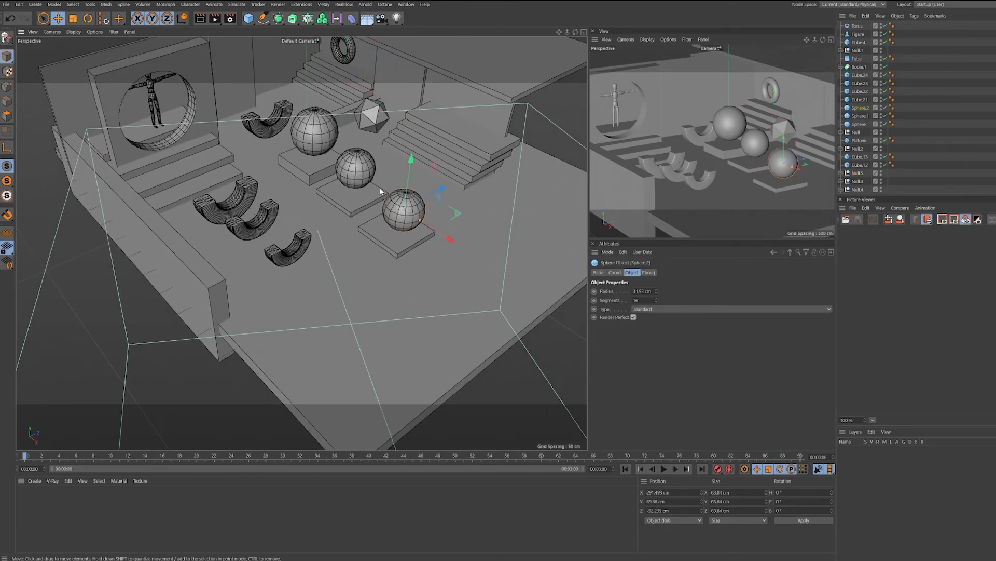
pyautogui.keyDown('shift'); pyautogui.click(359, 165); pyautogui.keyUp('shift')
pyautogui.keyDown('shift'); pyautogui.click(318, 136); pyautogui.keyUp('shift')
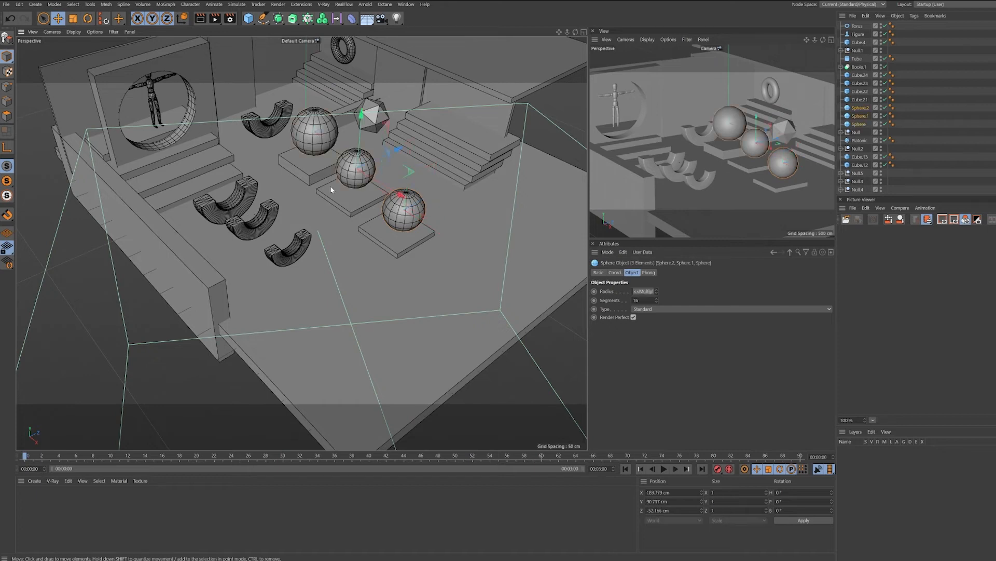
pyautogui.hotkey('alt', 'g')
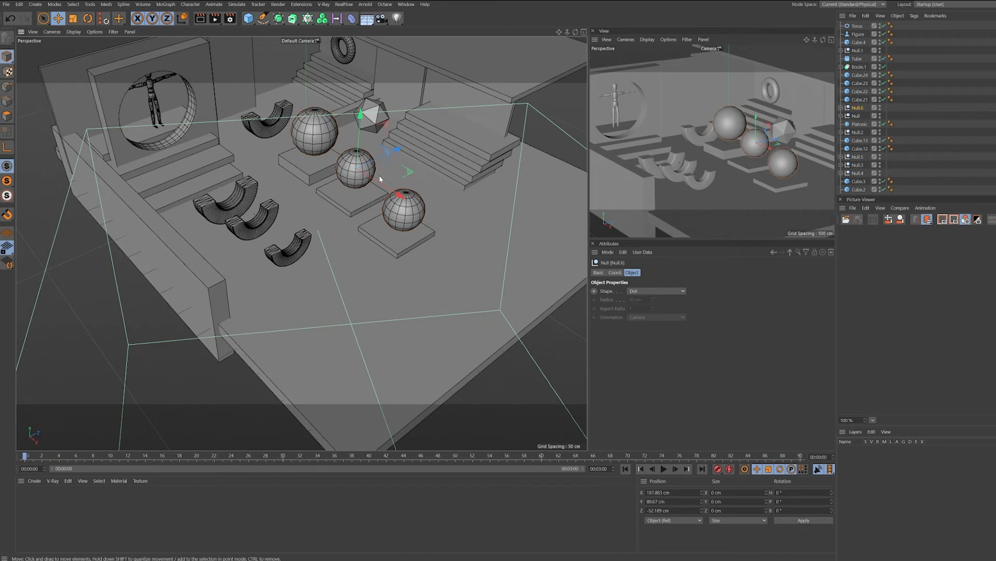
# Add the remaining half tube behind the largest sphere to the null that holds the other three half tubes
pyautogui.keyDown('alt'); pyautogui.moveTo(288, 189); pyautogui.dragTo(308, 166); pyautogui.keyUp('alt')
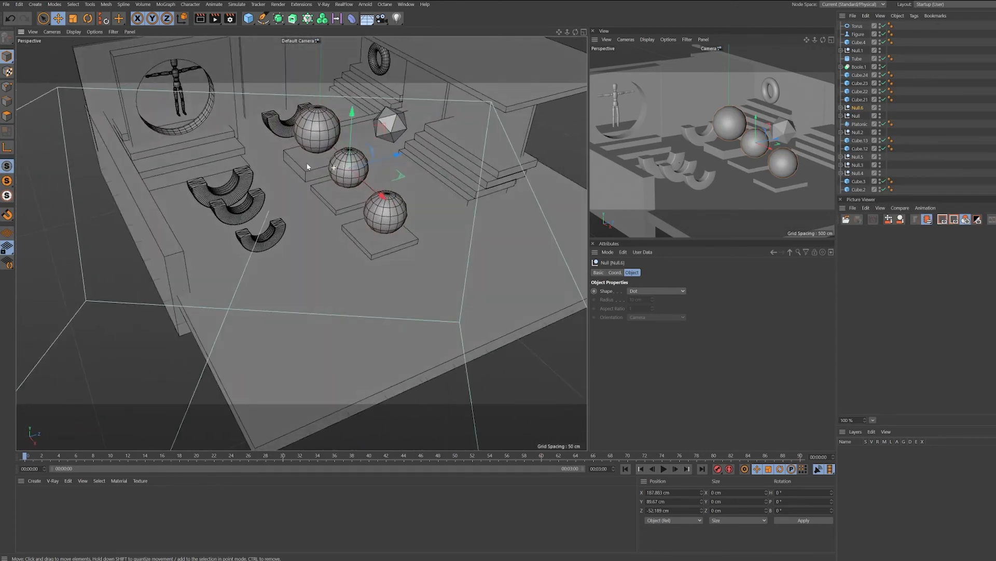
pyautogui.click(272, 127)
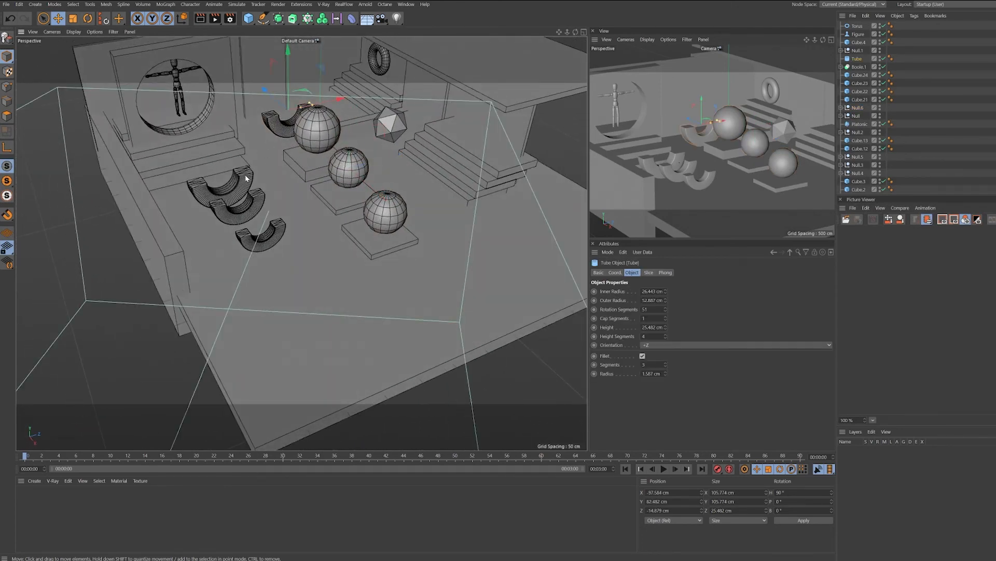
pyautogui.click(246, 178)
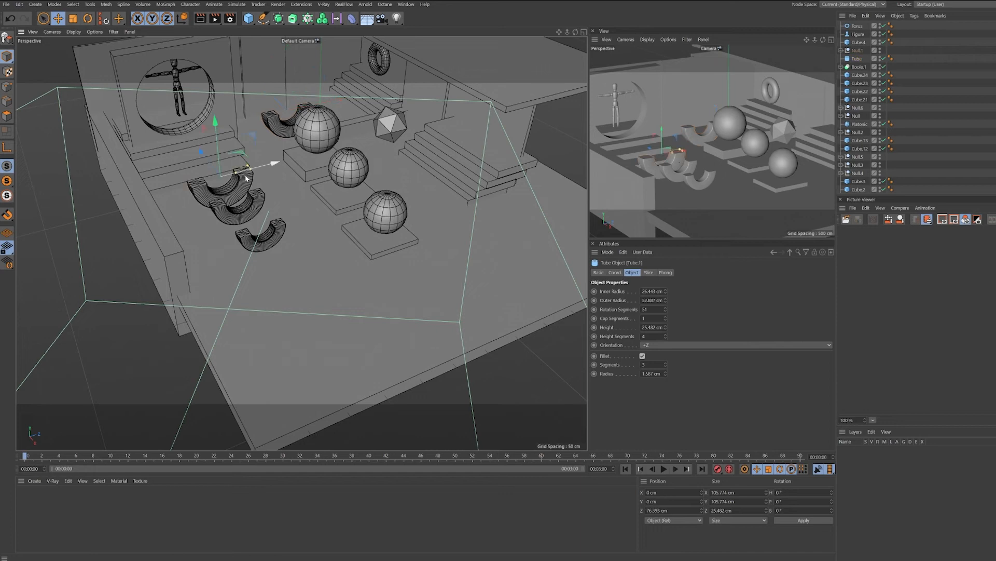
pyautogui.click(840, 50)
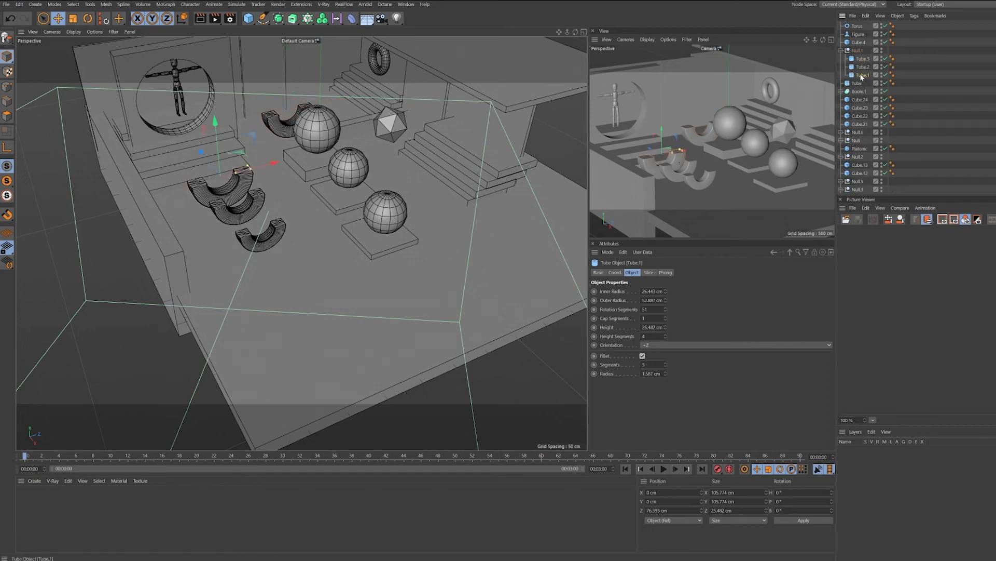
pyautogui.moveTo(856, 86); pyautogui.dragTo(857, 51)
pyautogui.click(841, 51)
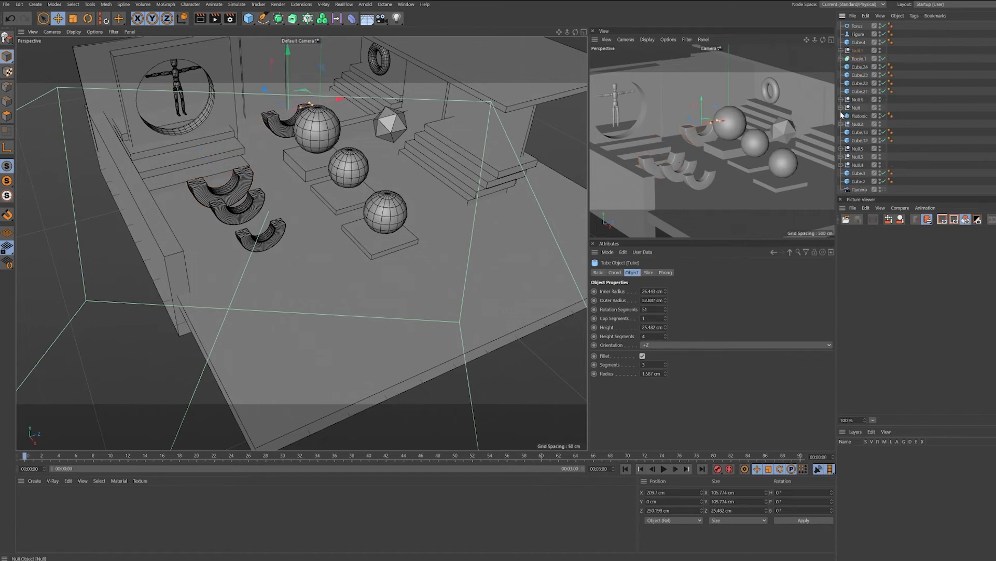
# Enlarge the object list and check which scene parts the ungrouped cubes, the figure and the torus are
pyautogui.click(857, 141)
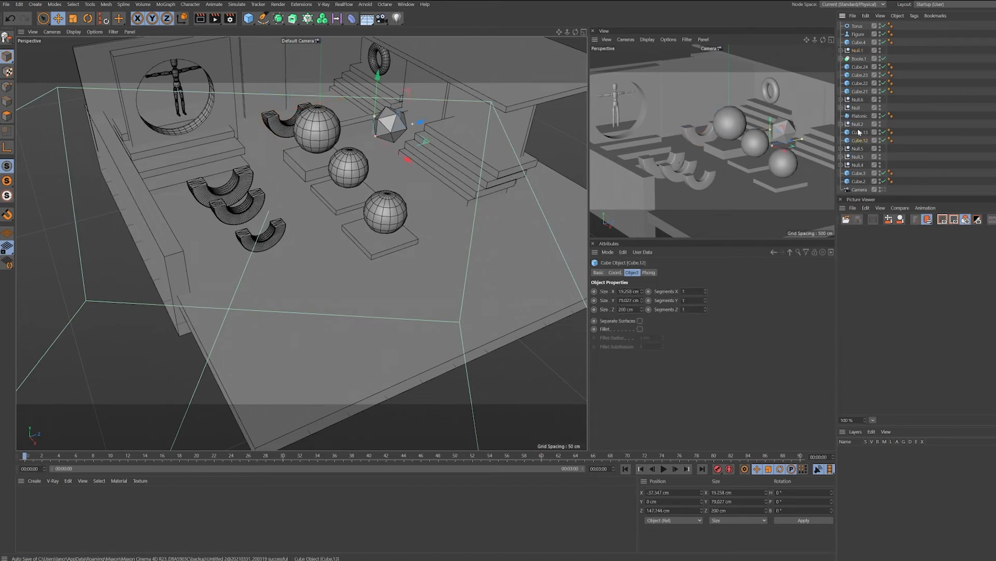
pyautogui.click(859, 132)
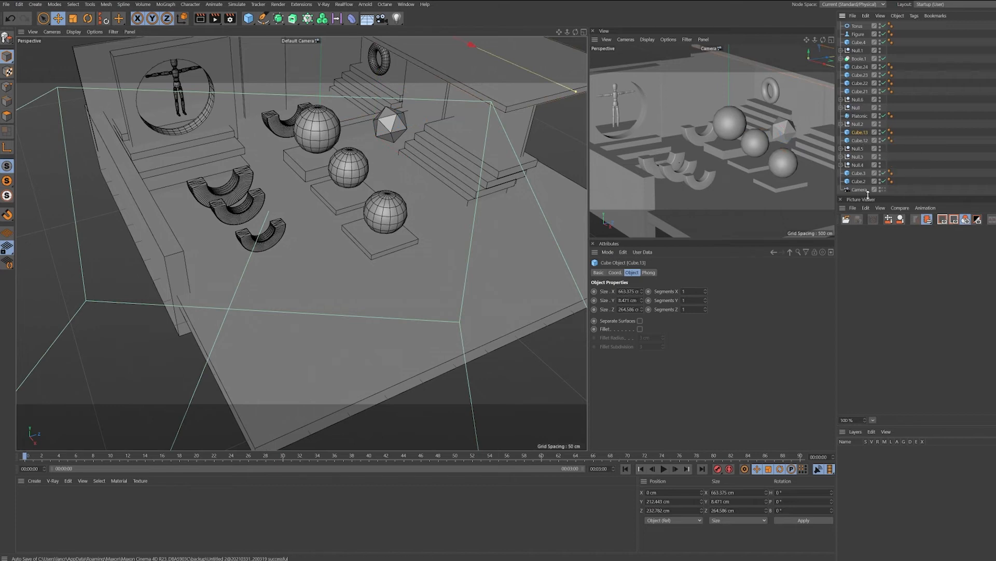
pyautogui.moveTo(868, 194); pyautogui.dragTo(872, 228)
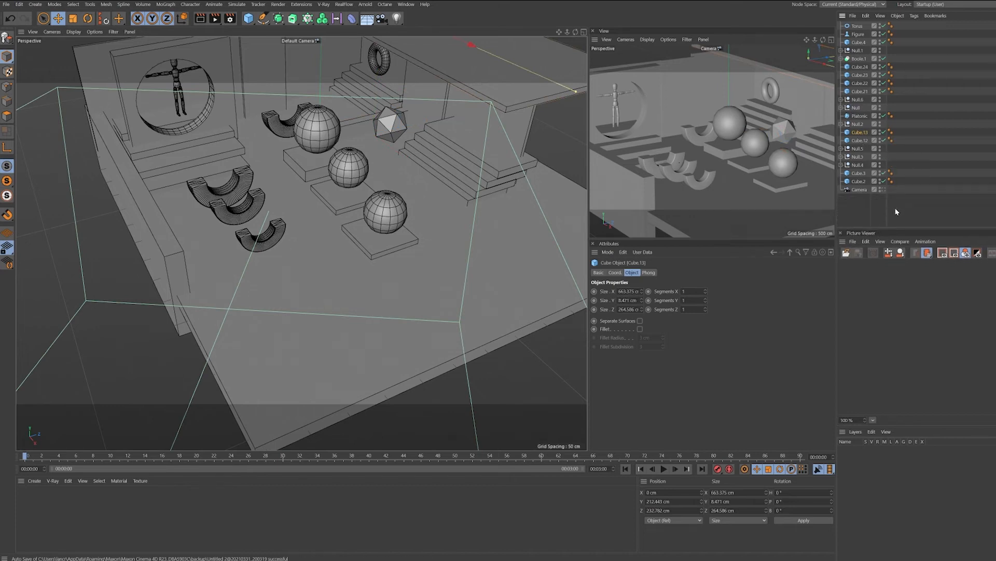
pyautogui.click(895, 208)
pyautogui.click(858, 37)
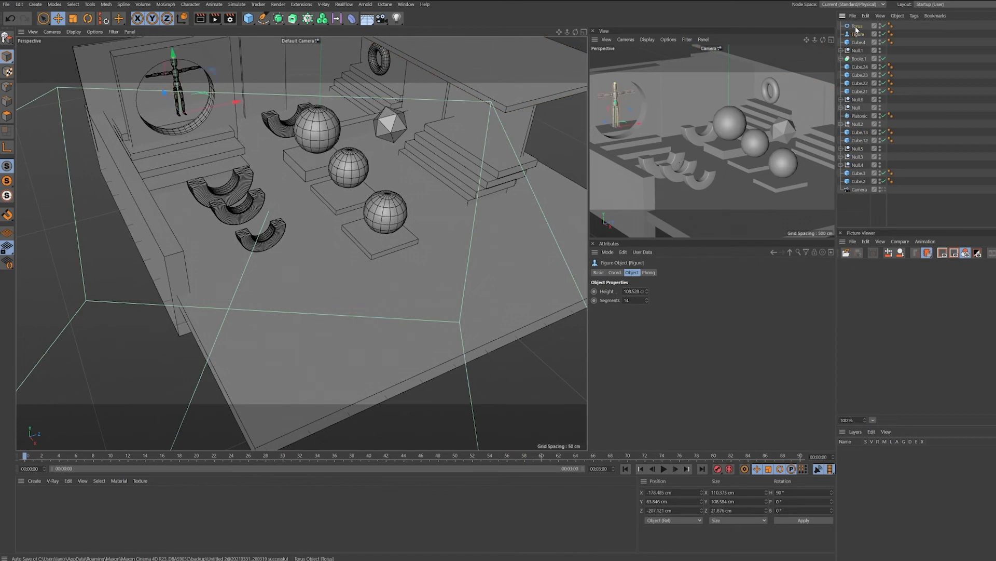
pyautogui.click(857, 26)
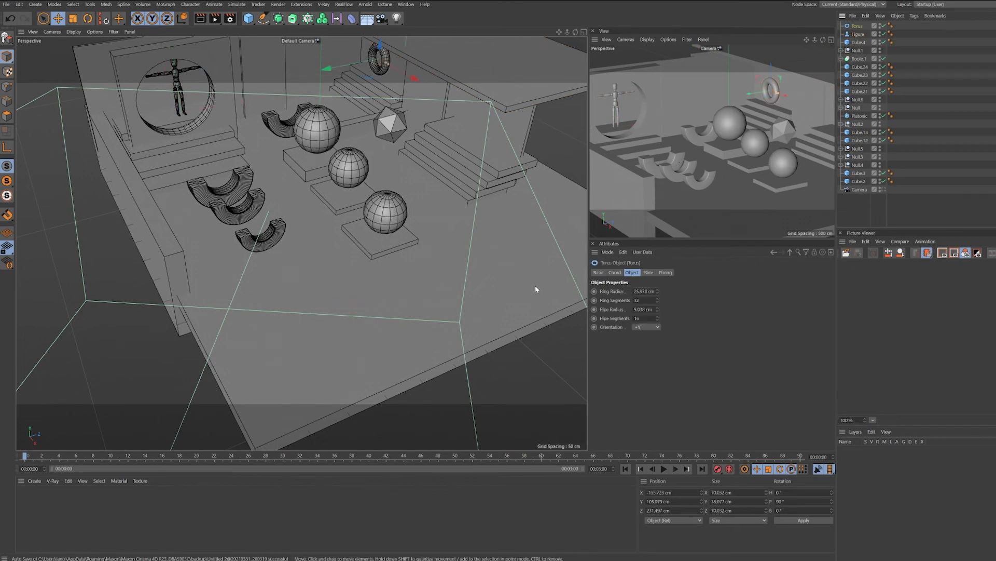
# Look through the scene camera and add a cube as a foreground floor slab, about 95 × 34 × 138 cm
pyautogui.click(883, 190)
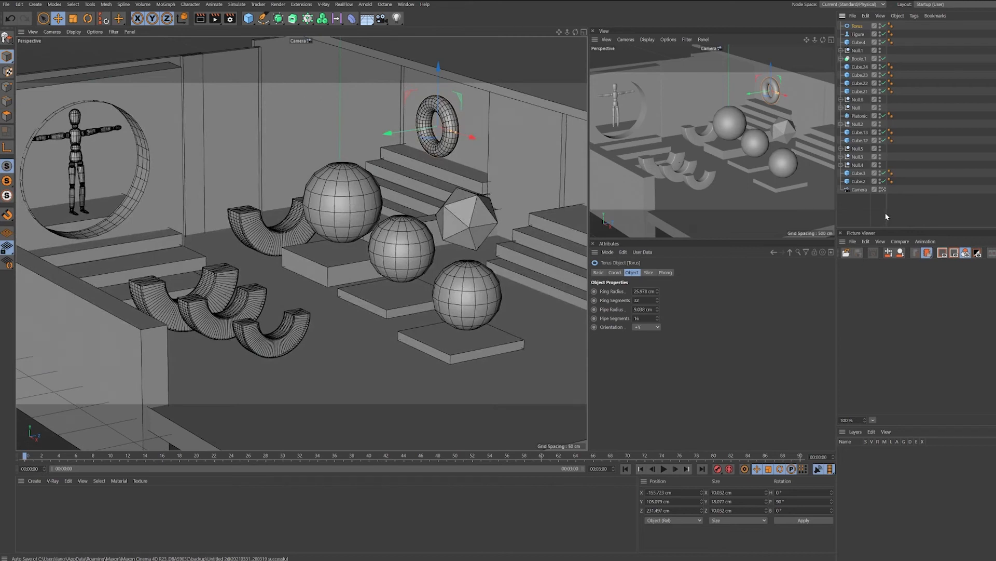
pyautogui.click(930, 205)
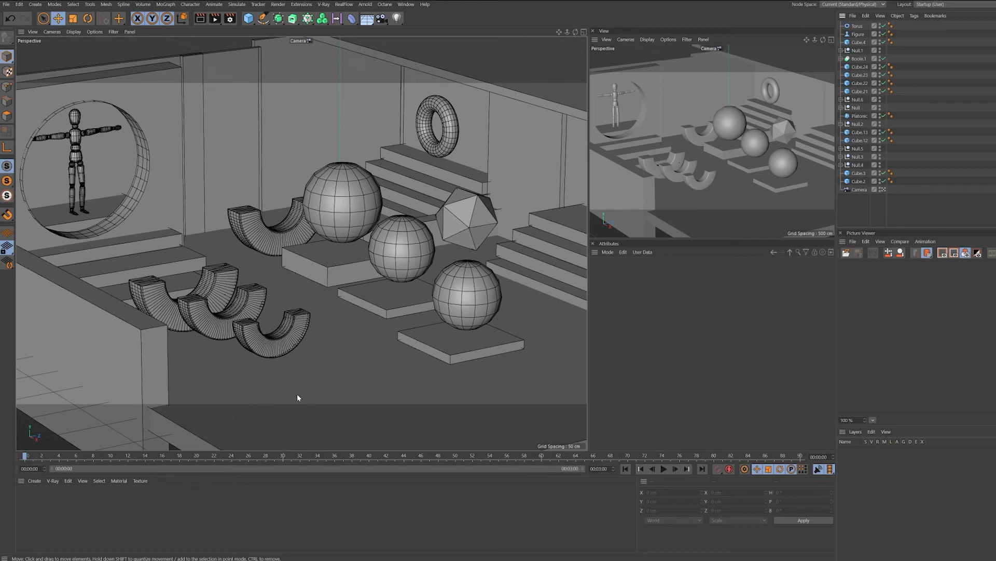
pyautogui.click(248, 18)
pyautogui.moveTo(340, 187); pyautogui.dragTo(350, 480)
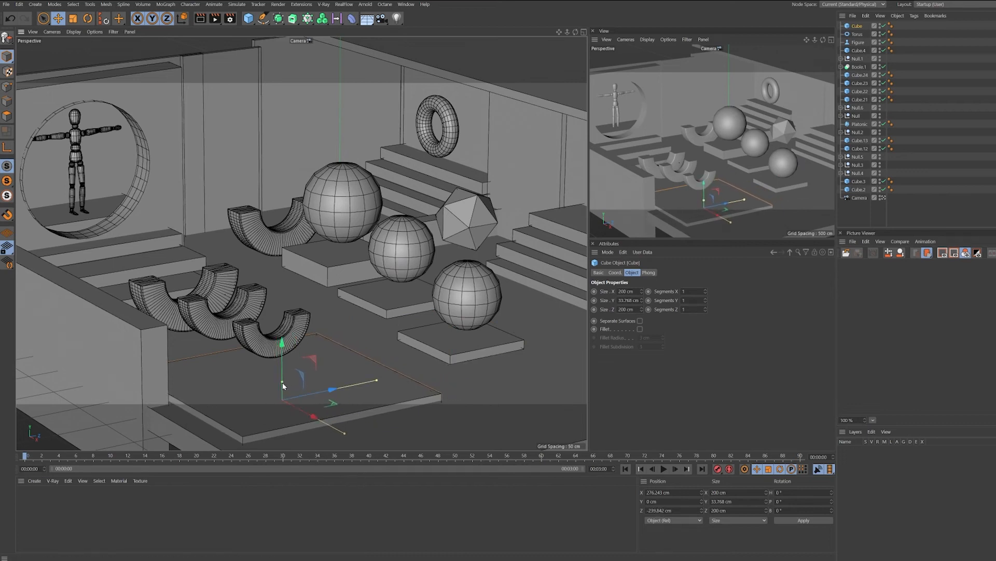
pyautogui.moveTo(344, 433); pyautogui.dragTo(309, 416)
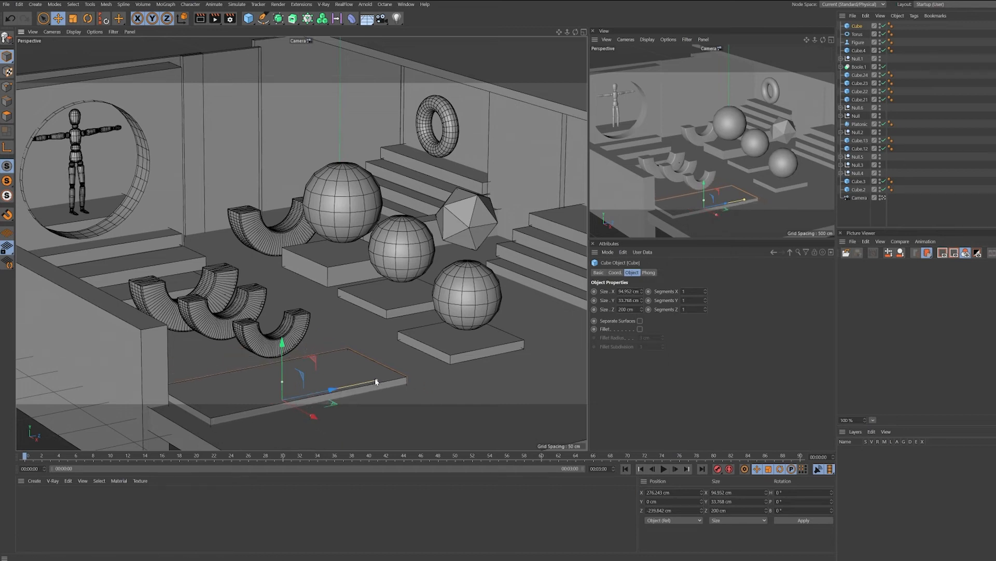
pyautogui.moveTo(376, 382); pyautogui.dragTo(354, 419)
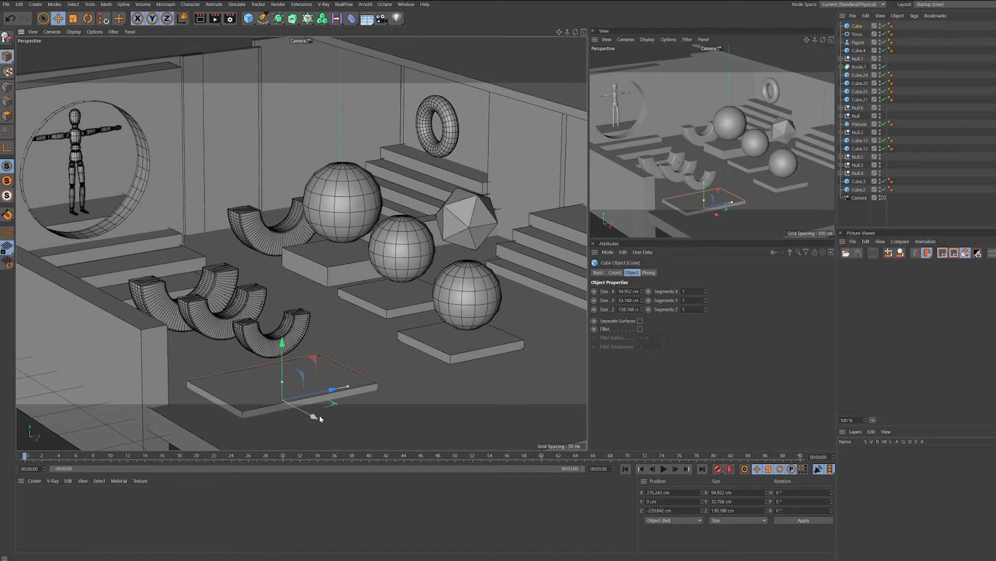
# Duplicate the foreground slab along X toward the camera and shorten the copy to about 91 cm in Z
pyautogui.keyDown('ctrl'); pyautogui.moveTo(320, 416); pyautogui.dragTo(373, 465); pyautogui.keyUp('ctrl')
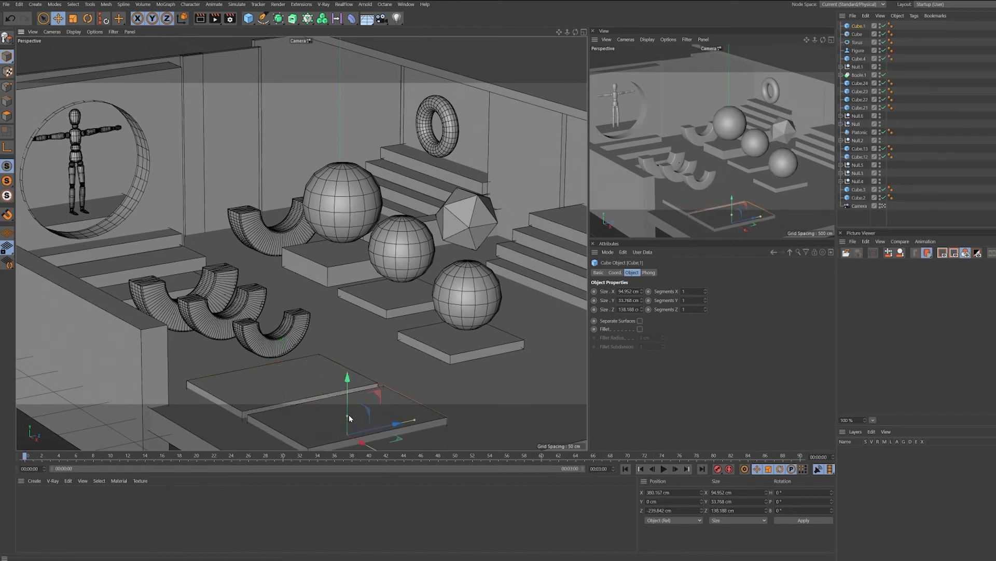
pyautogui.moveTo(413, 418); pyautogui.dragTo(396, 435)
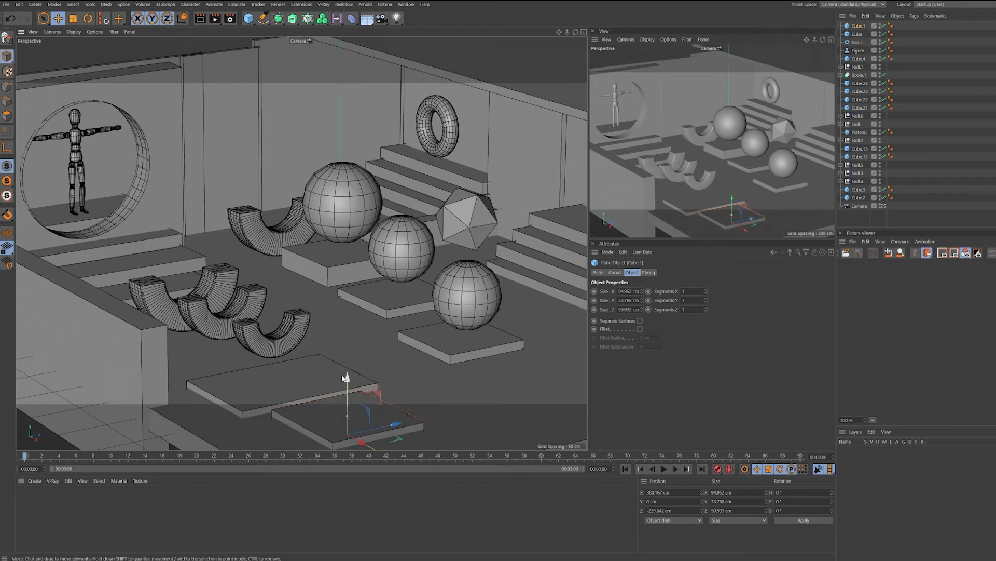
pyautogui.click(910, 216)
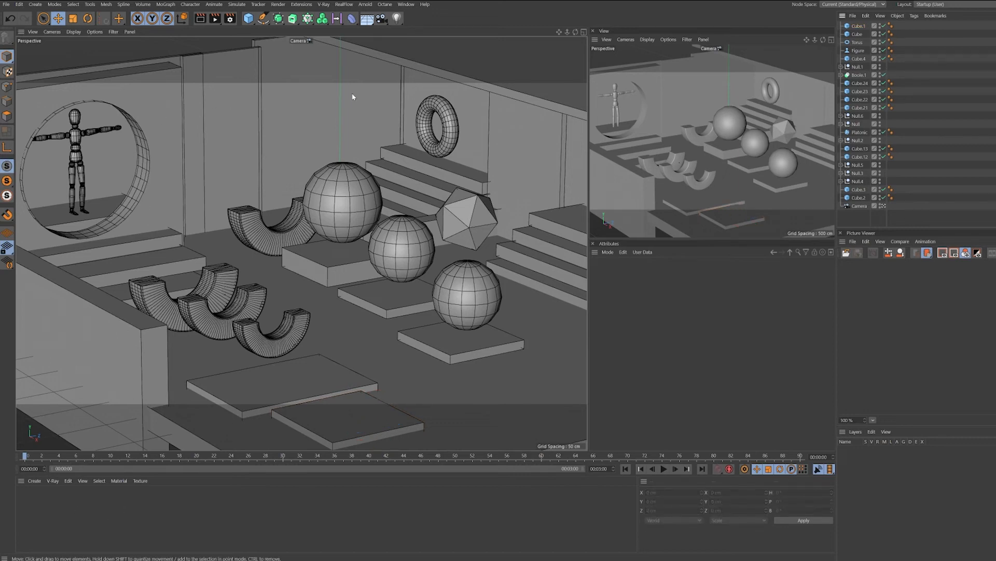
# Add the Ambient Occlusion effect to the render settings
pyautogui.click(231, 19)
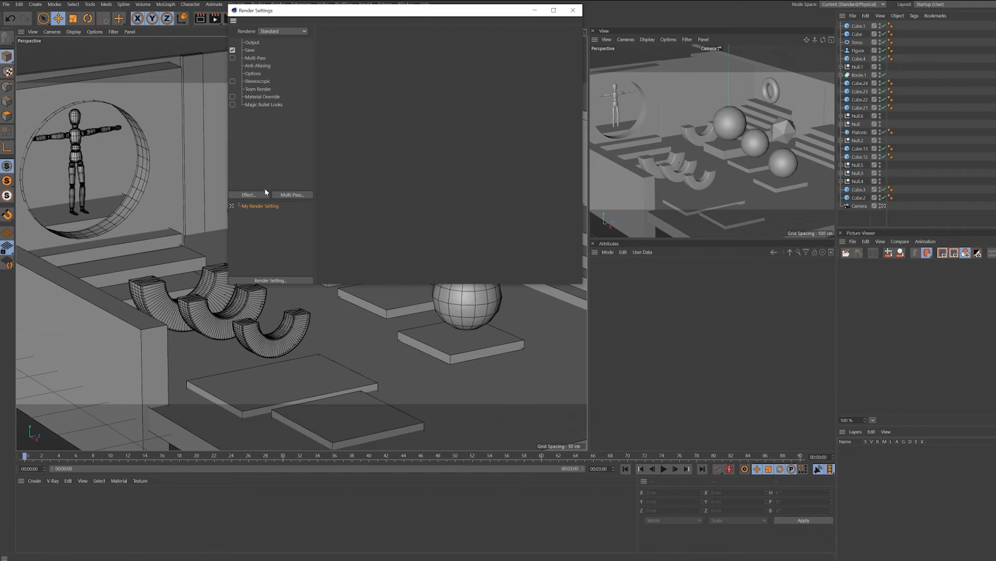
pyautogui.click(251, 196)
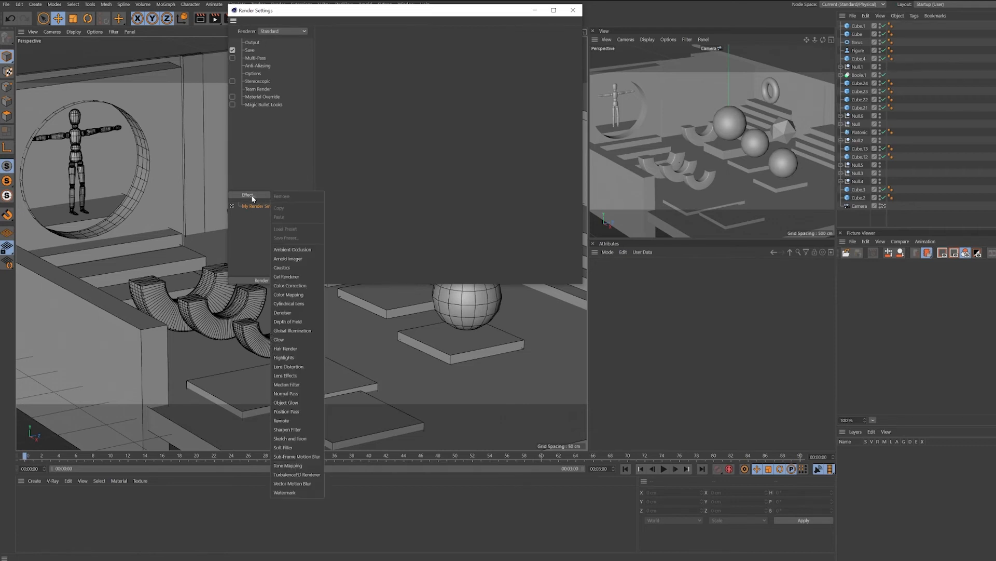
pyautogui.click(293, 251)
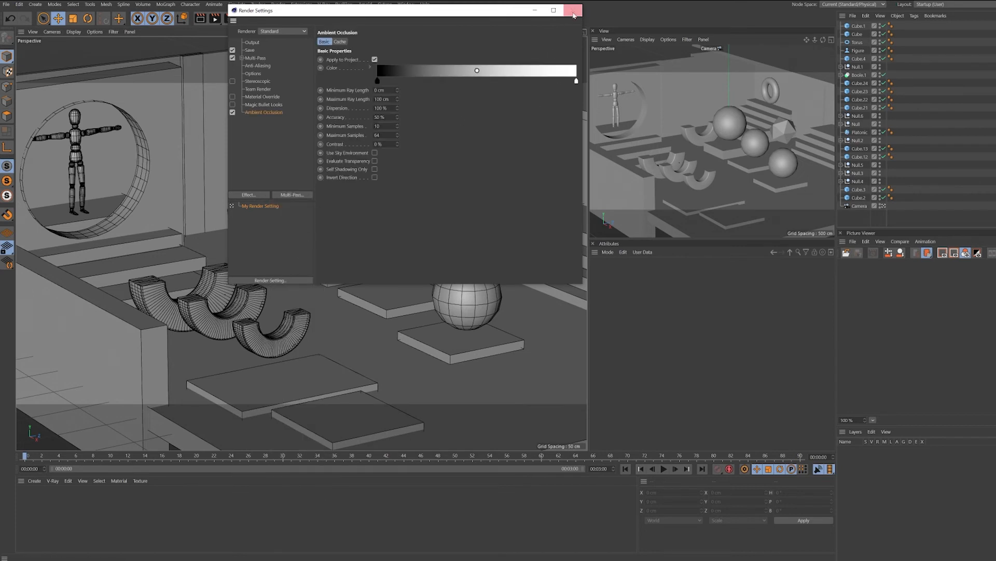
pyautogui.click(573, 10)
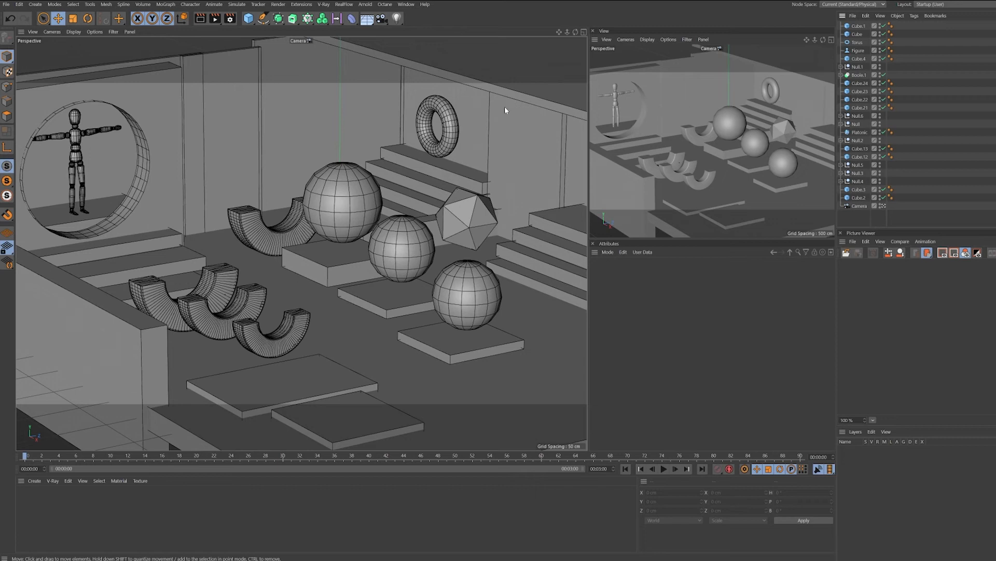
pyautogui.click(230, 18)
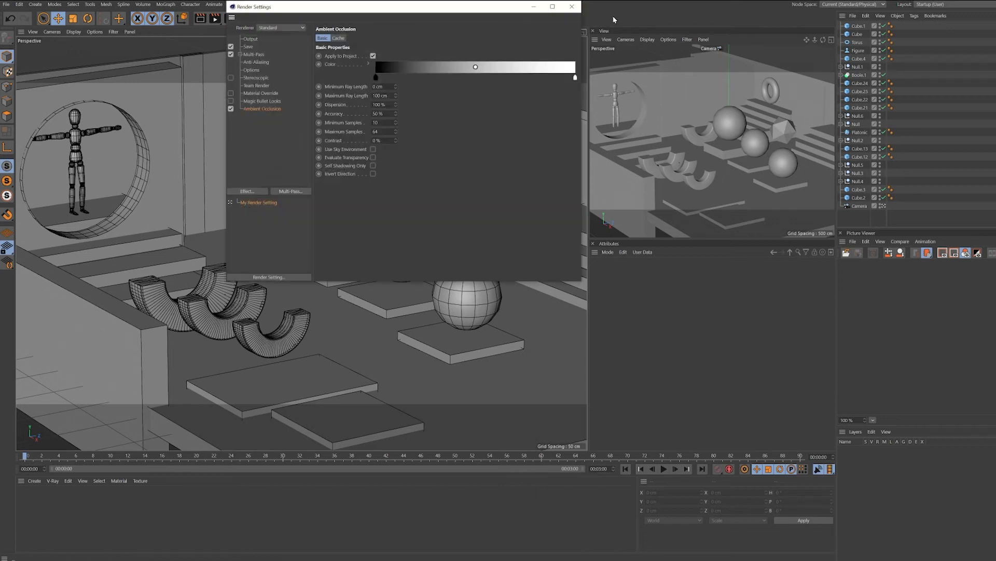
pyautogui.click(572, 6)
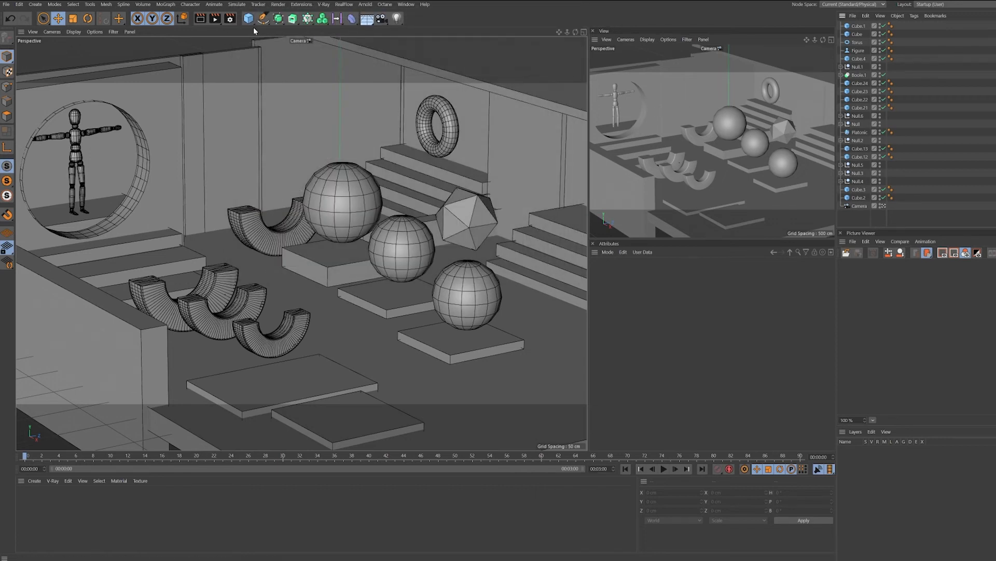
pyautogui.click(216, 21)
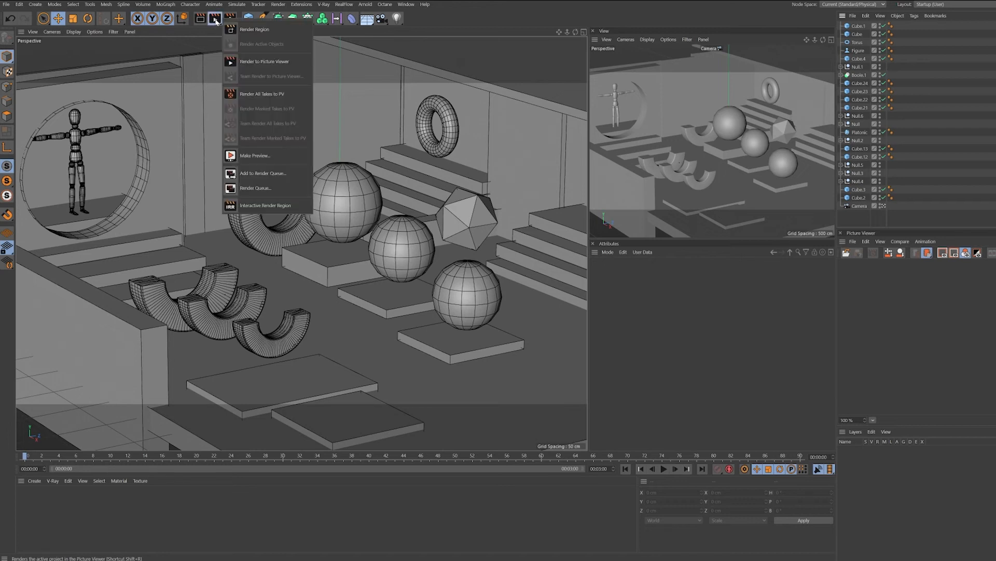
pyautogui.click(261, 207)
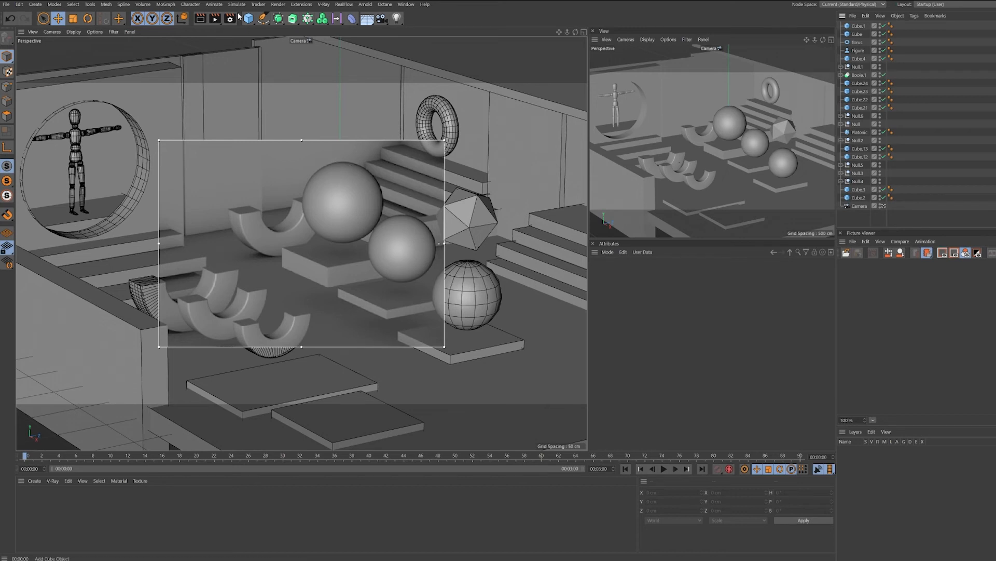
pyautogui.click(215, 18)
pyautogui.click(246, 205)
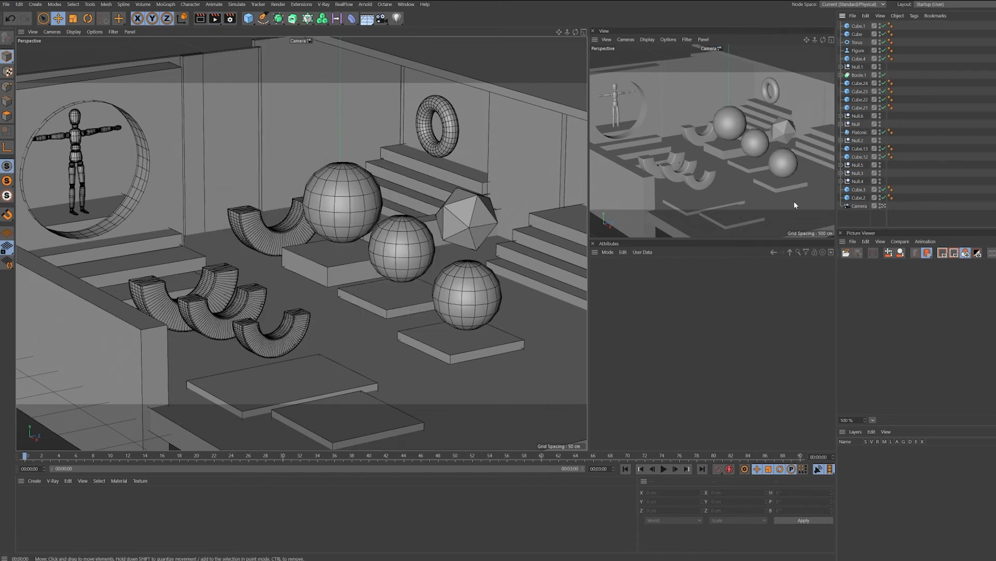
# Start an Interactive Render Region in the small camera view and stretch it over the whole camera frame
pyautogui.click(699, 143)
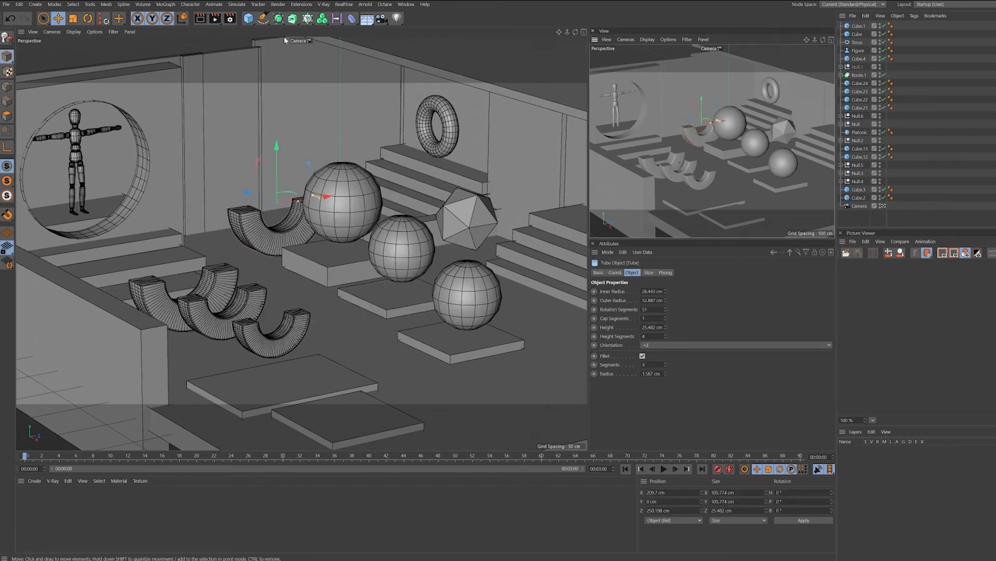
pyautogui.click(215, 18)
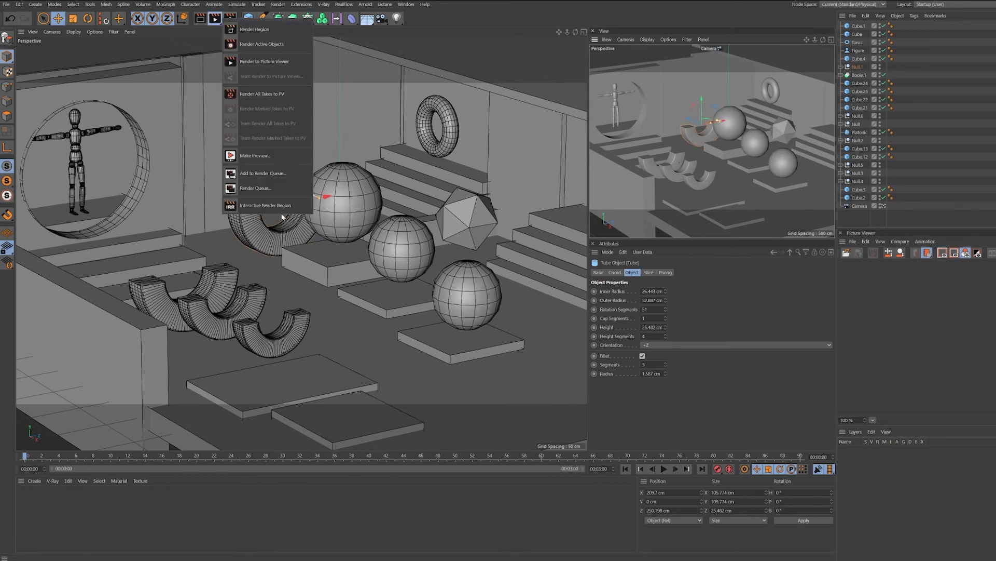
pyautogui.click(257, 205)
pyautogui.moveTo(775, 143); pyautogui.dragTo(834, 143)
pyautogui.moveTo(745, 95); pyautogui.dragTo(746, 71)
pyautogui.moveTo(745, 189); pyautogui.dragTo(745, 208)
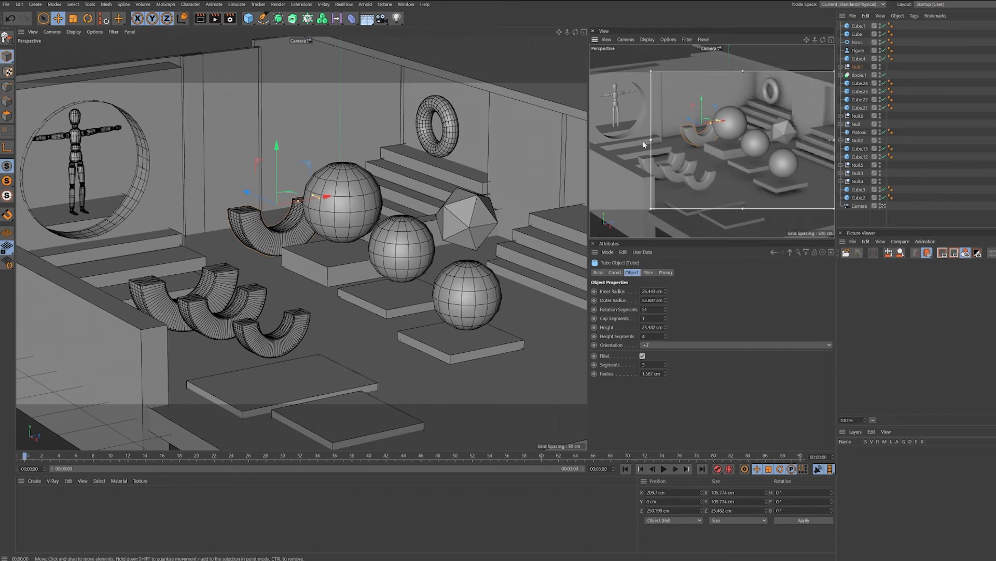
pyautogui.moveTo(651, 139); pyautogui.dragTo(591, 159)
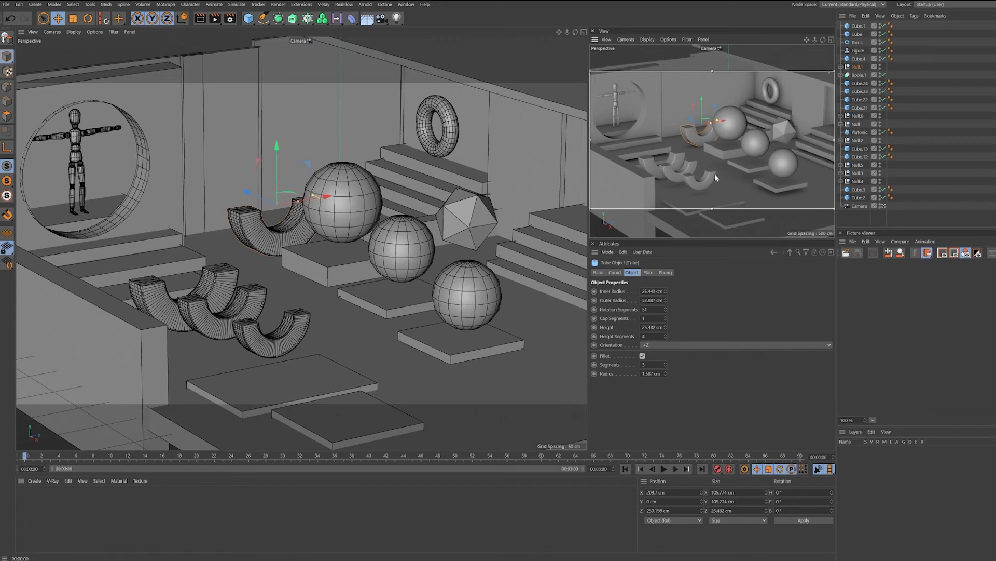
# Add the Global Illumination effect to the render settings, keeping the Default preset
pyautogui.click(230, 19)
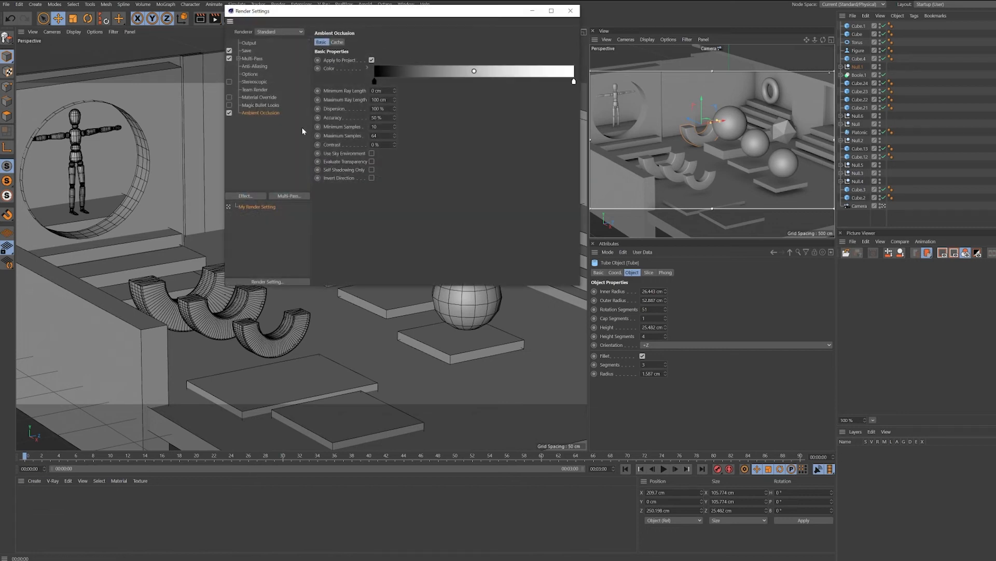
pyautogui.click(256, 197)
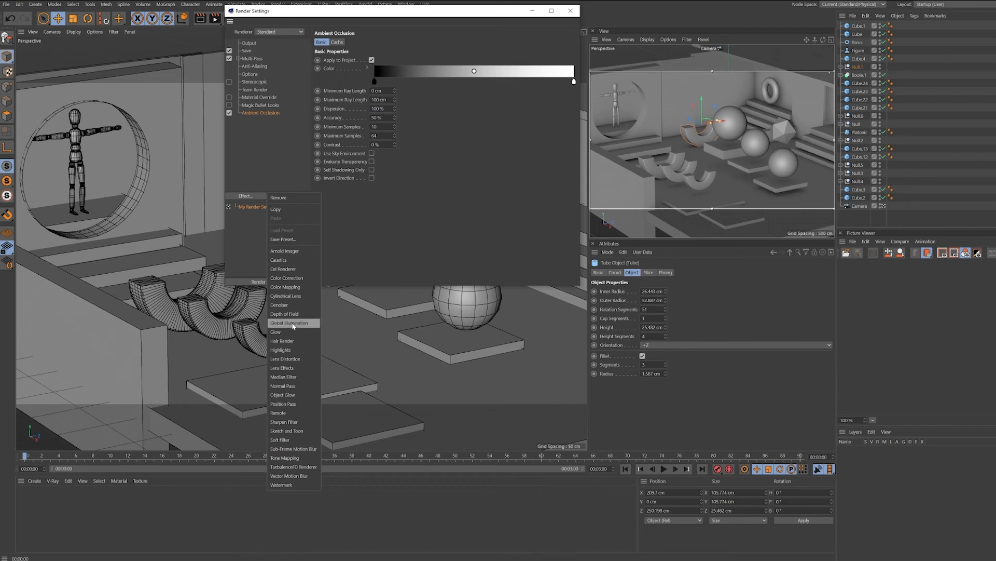
pyautogui.click(292, 323)
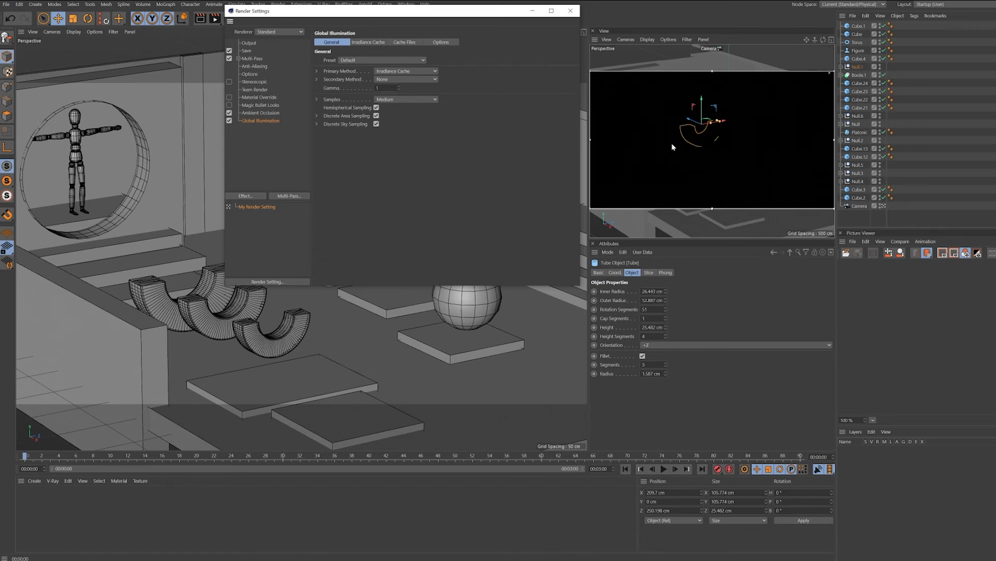
pyautogui.click(570, 11)
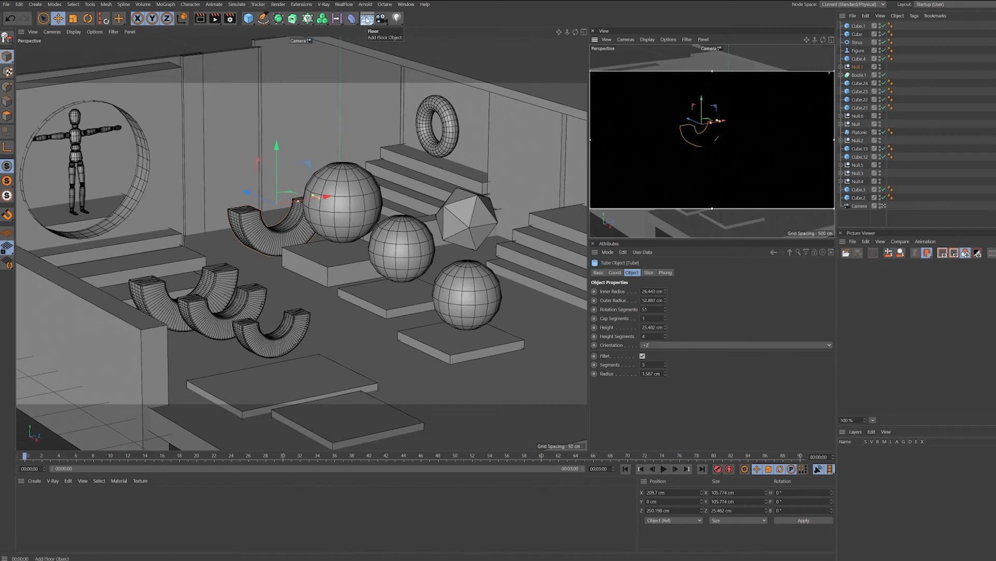
# Add a Sky object and apply a newly created material to it
pyautogui.click(368, 21)
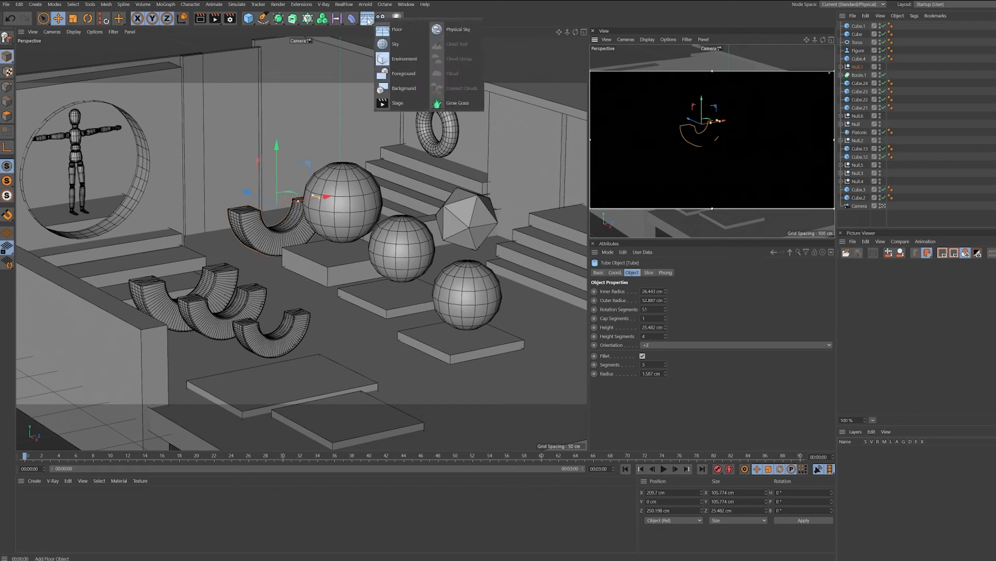
pyautogui.click(402, 45)
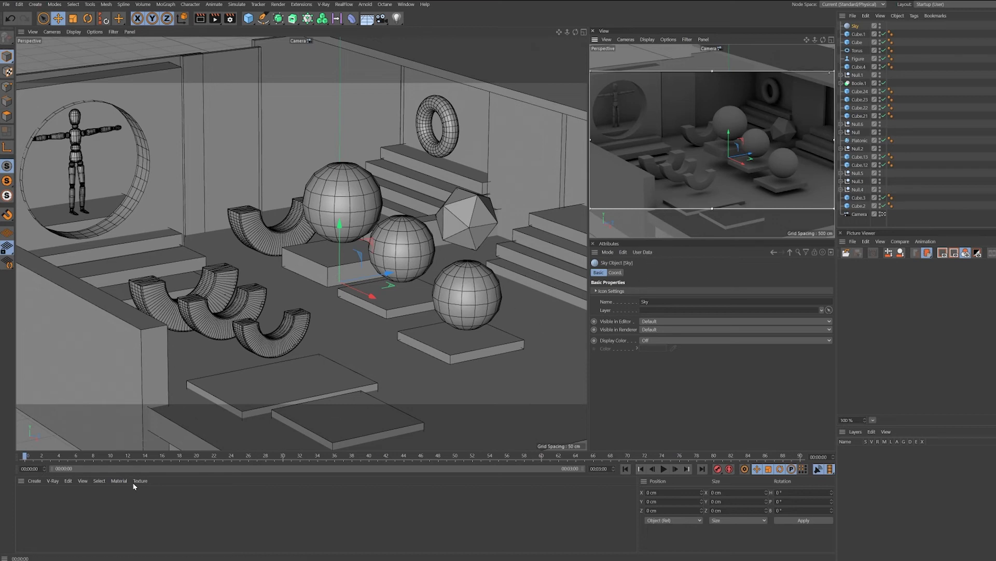
pyautogui.doubleClick(41, 506)
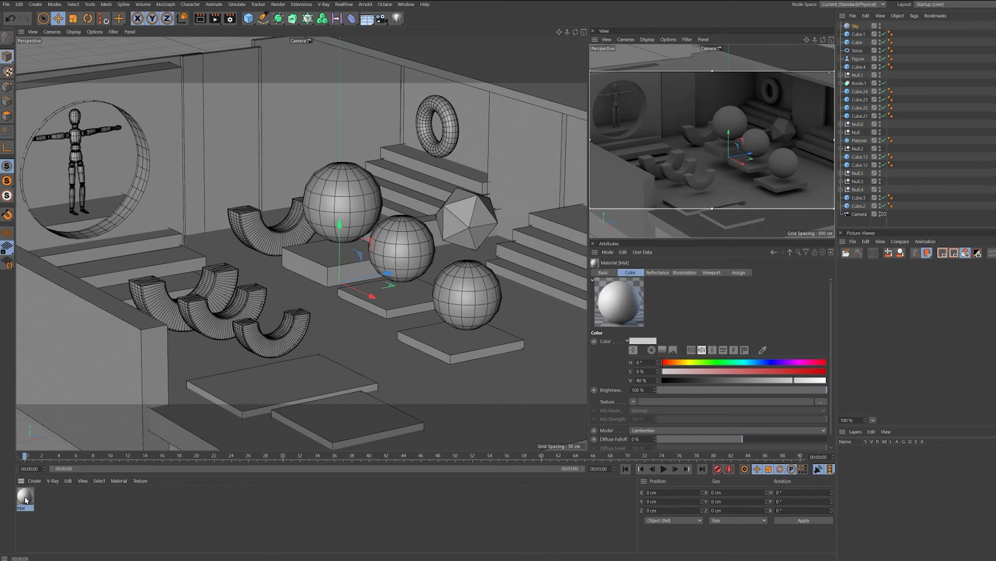
pyautogui.moveTo(25, 500); pyautogui.dragTo(857, 26)
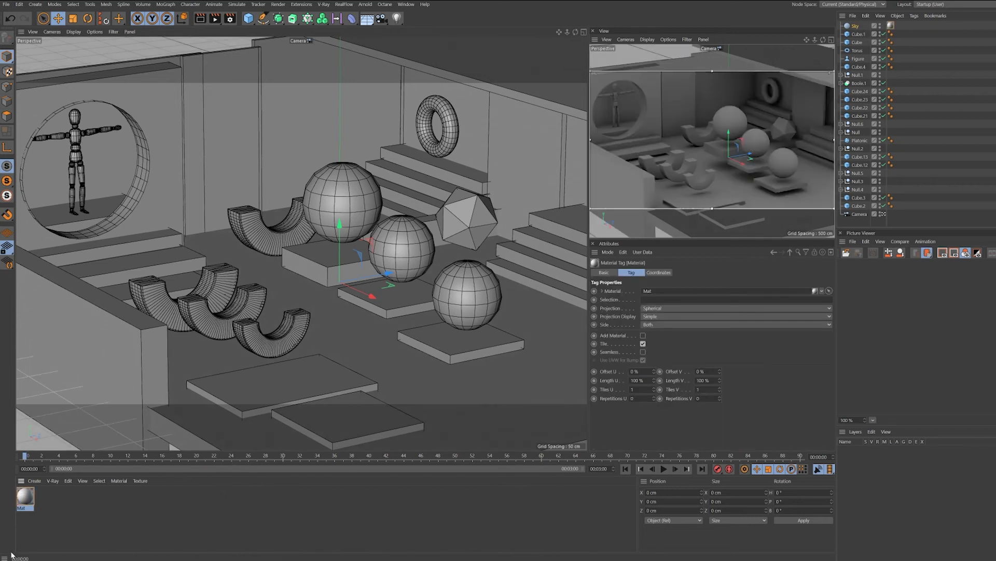
# Make the sky material purely luminous by disabling its Color and Reflectance channels and enabling Luminance
pyautogui.doubleClick(24, 496)
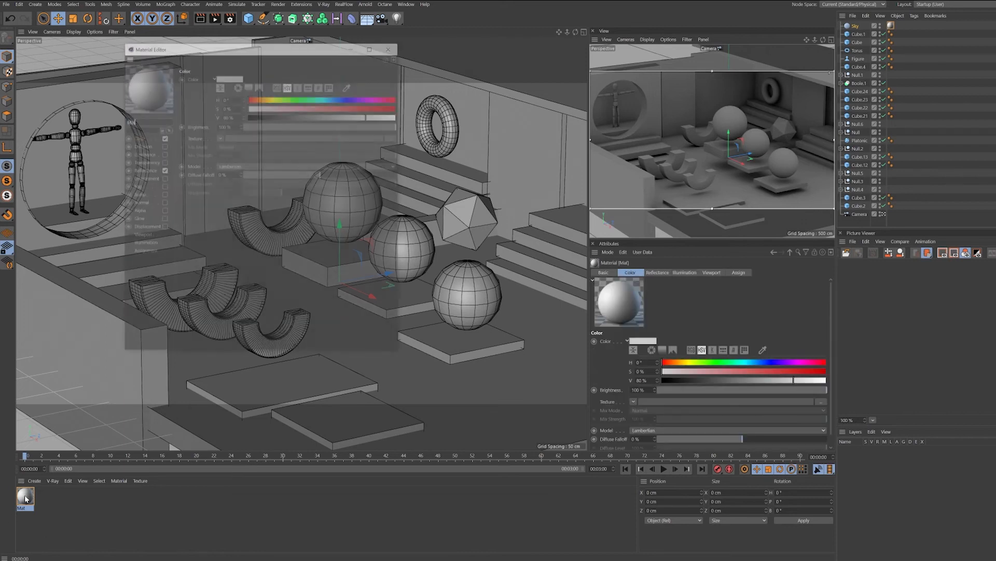
pyautogui.click(163, 138)
pyautogui.click(163, 170)
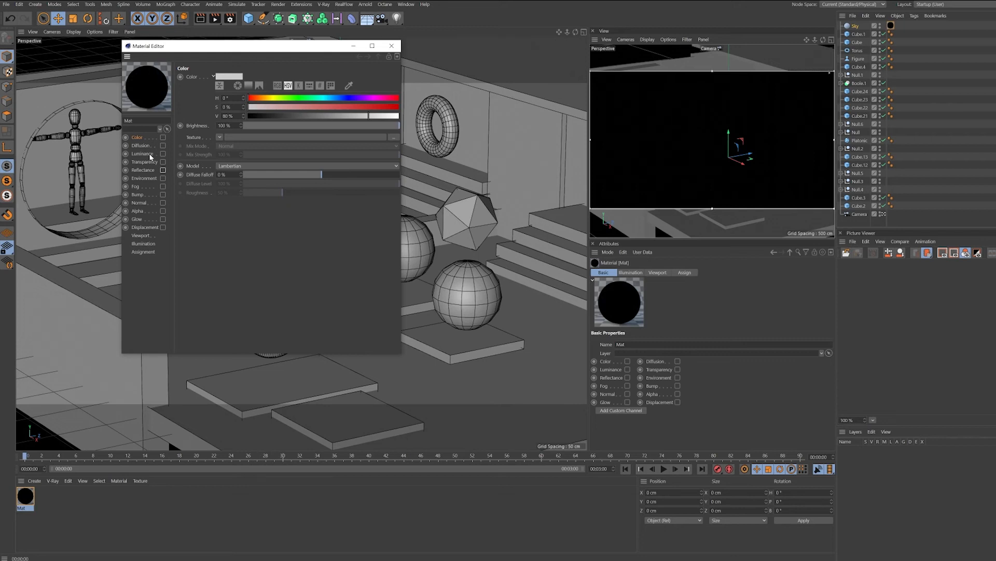
pyautogui.click(162, 154)
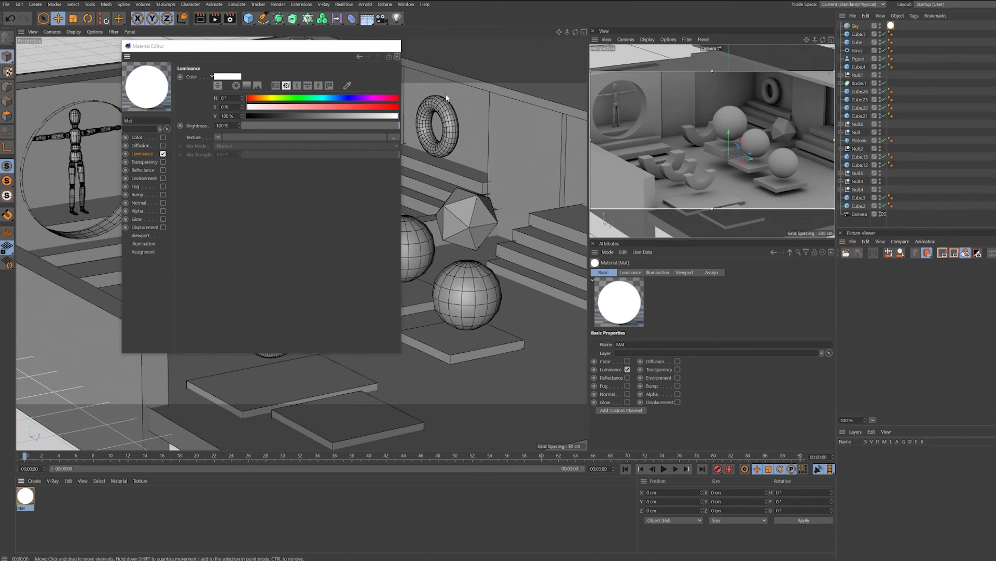
pyautogui.click(392, 45)
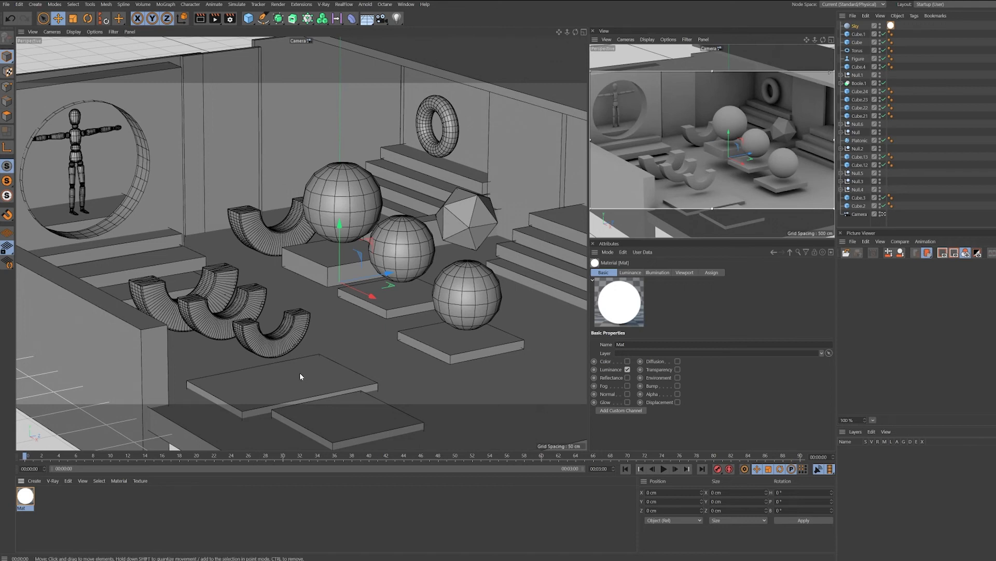
# View the coloured reference scene in the Playing_with_shapes.c4d project and return to the Untitled 2 project
pyautogui.press('v')
pyautogui.moveTo(304, 399)
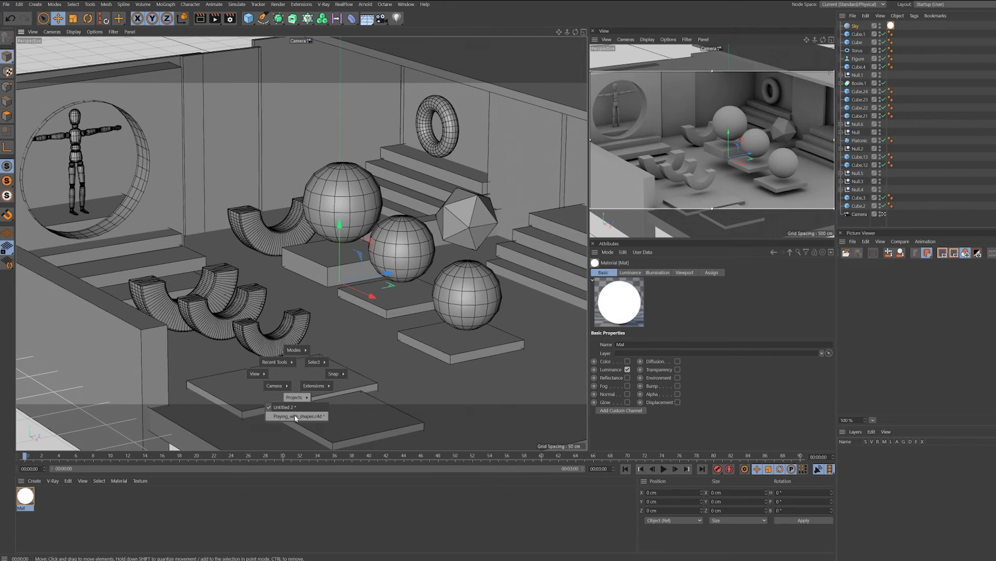
pyautogui.click(295, 417)
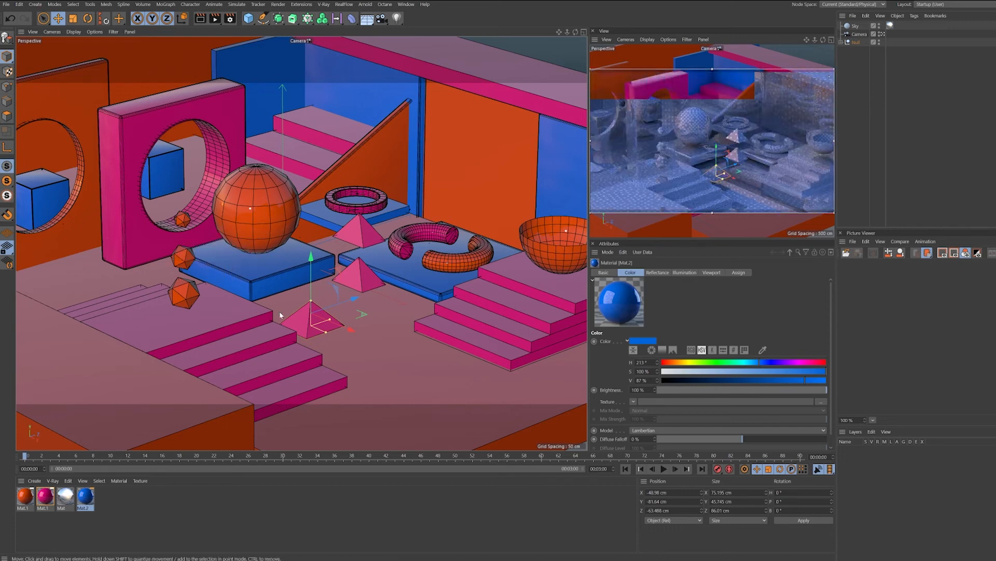
pyautogui.press('v')
pyautogui.moveTo(232, 306)
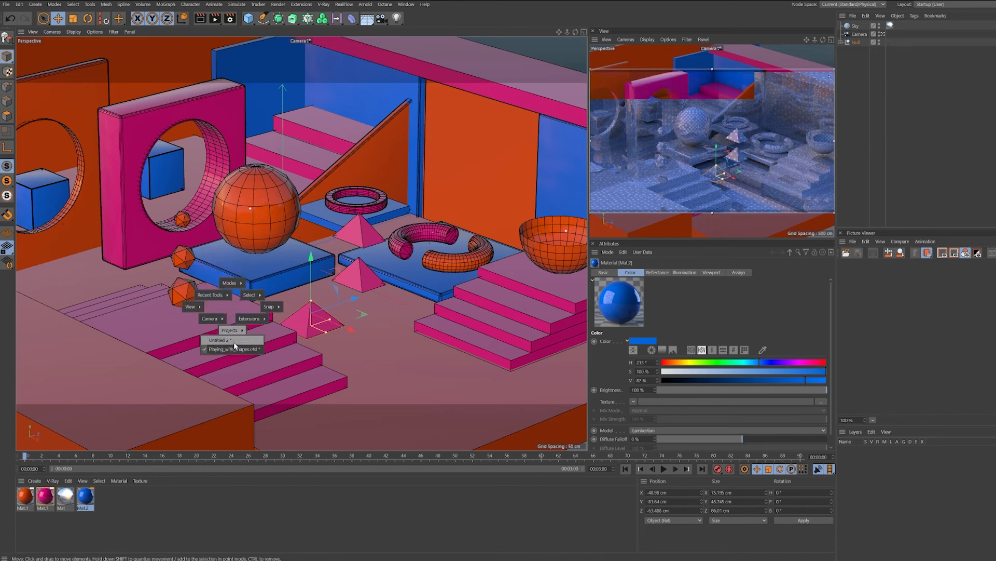
pyautogui.click(234, 341)
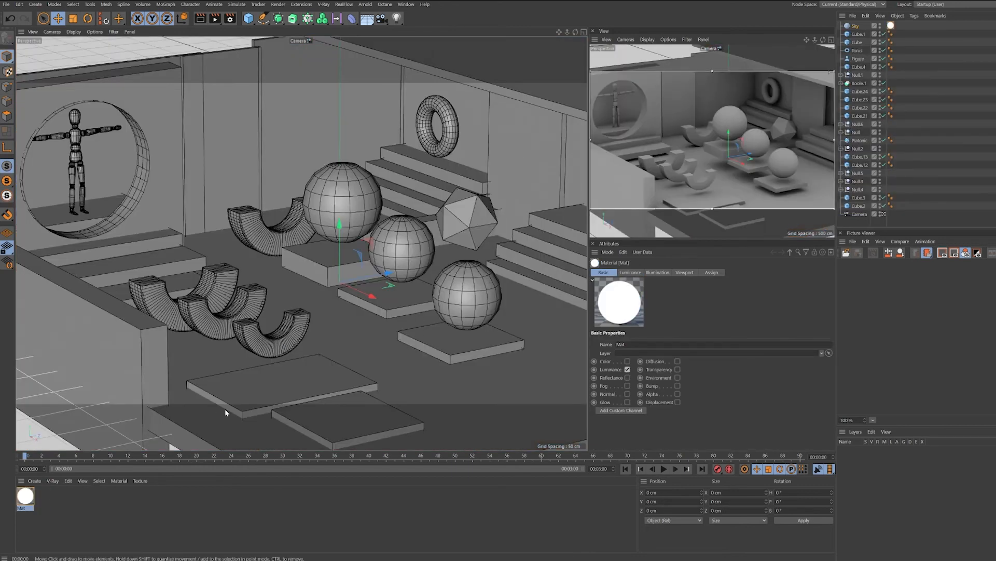
# Create a new material and set its colour to magenta with hue 302° and saturation 87%
pyautogui.doubleClick(52, 499)
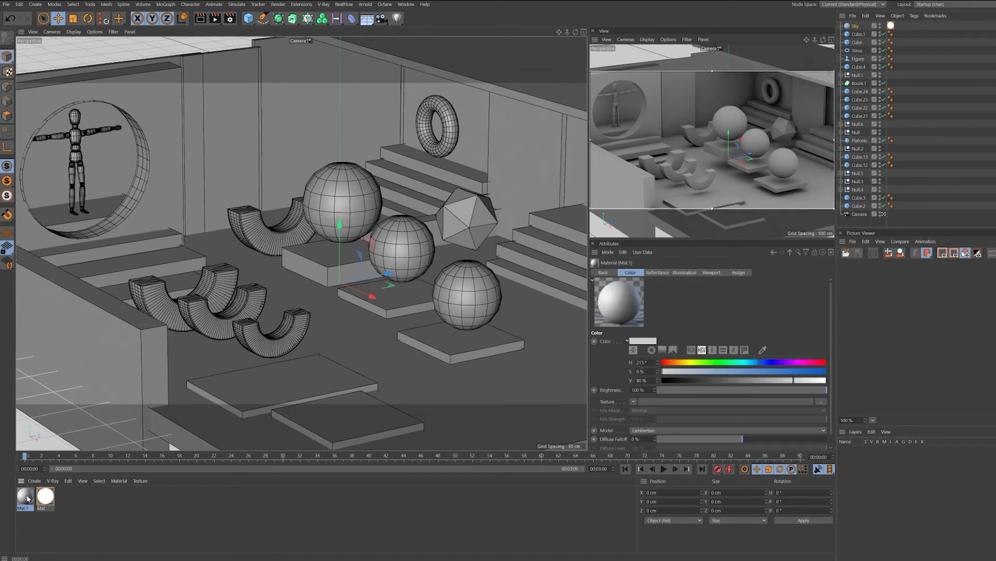
pyautogui.doubleClick(28, 499)
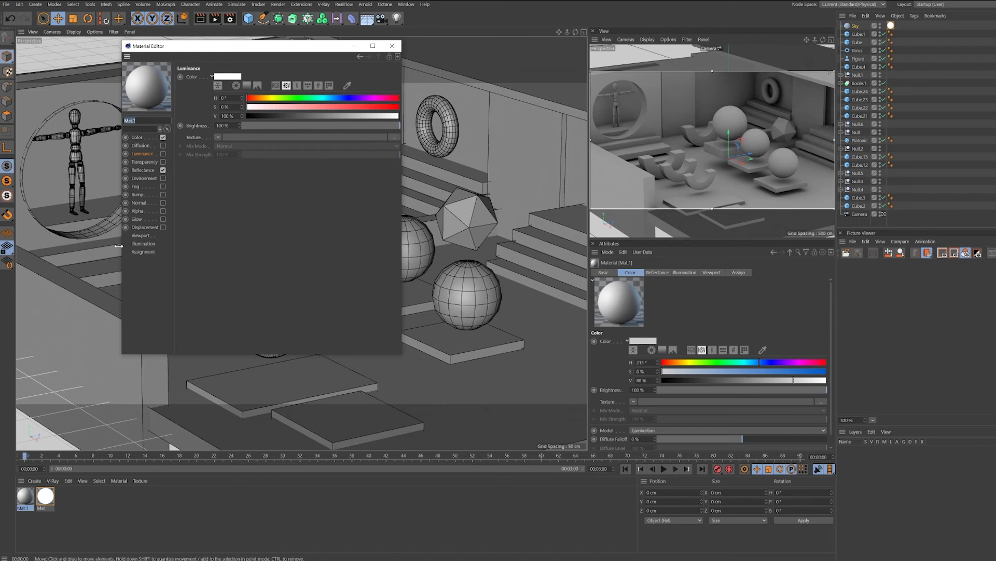
pyautogui.click(139, 137)
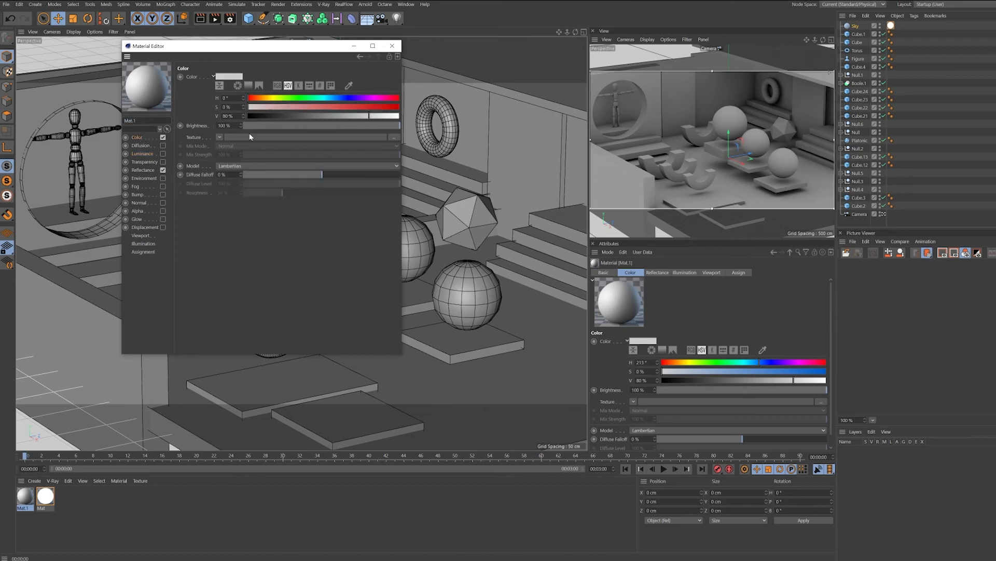
pyautogui.click(375, 98)
pyautogui.click(379, 106)
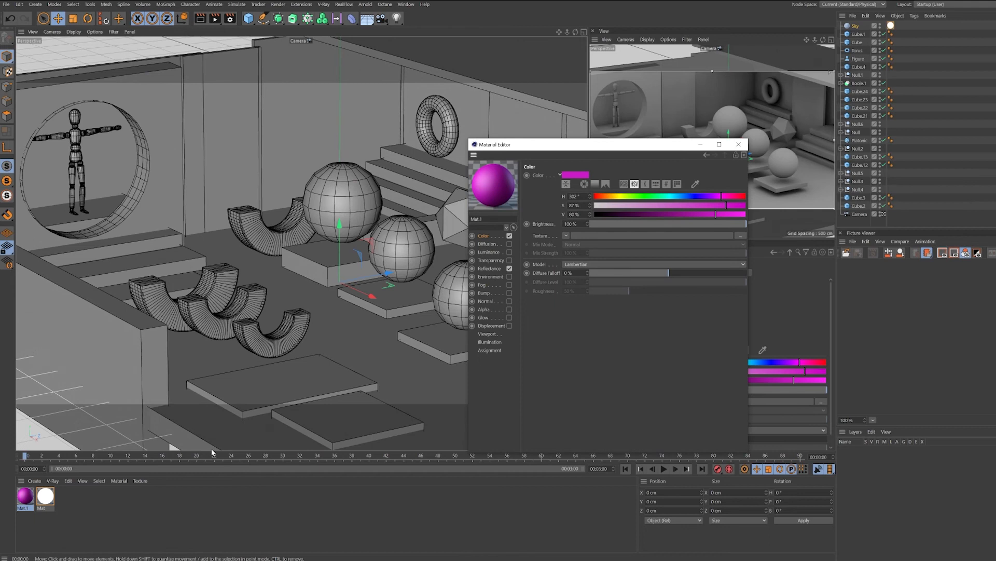
# Apply the magenta material to the three spheres on the platforms
pyautogui.click(28, 496)
pyautogui.moveTo(29, 496); pyautogui.dragTo(356, 205)
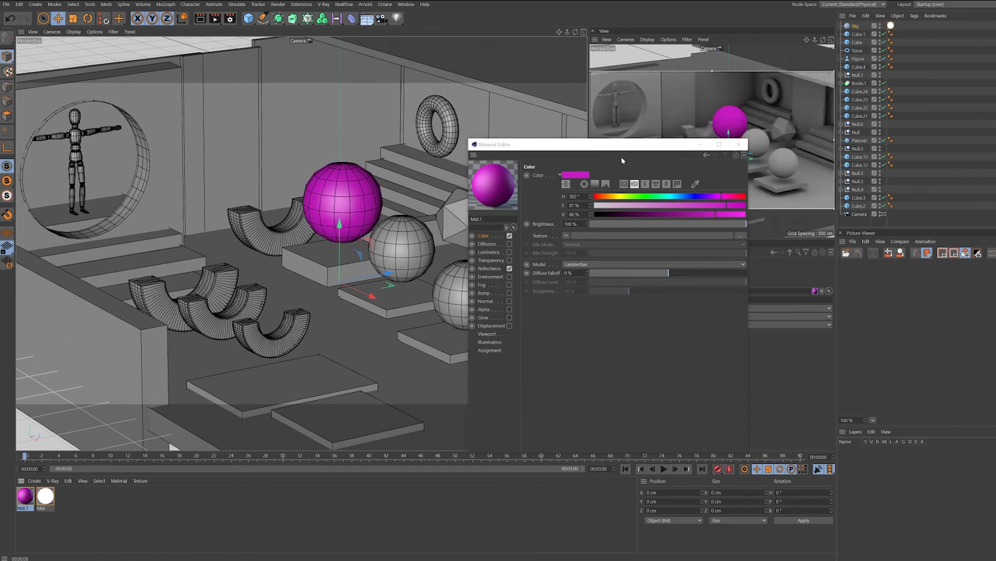
pyautogui.moveTo(573, 148); pyautogui.dragTo(646, 181)
pyautogui.click(26, 499)
pyautogui.moveTo(25, 499); pyautogui.dragTo(401, 256)
pyautogui.moveTo(473, 370); pyautogui.dragTo(475, 312)
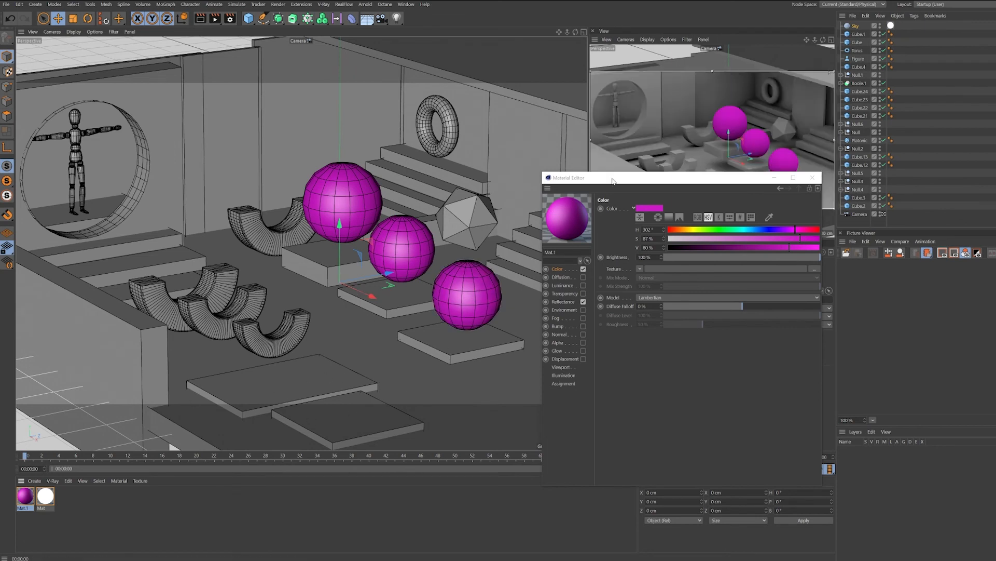
# Replace the Default Specular layer in the magenta material's reflectance with a Beckmann layer
pyautogui.moveTo(615, 178); pyautogui.dragTo(622, 137)
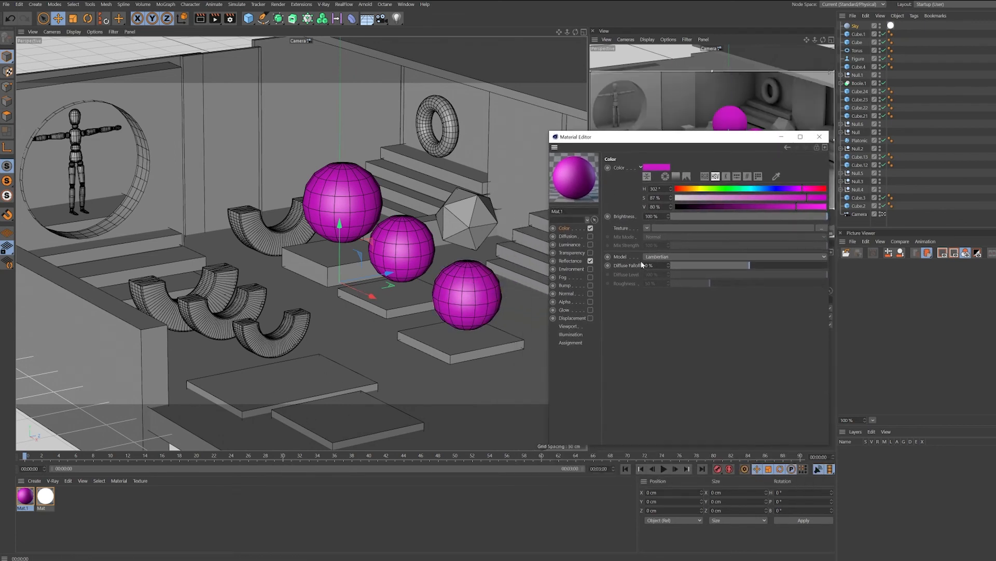
pyautogui.click(577, 261)
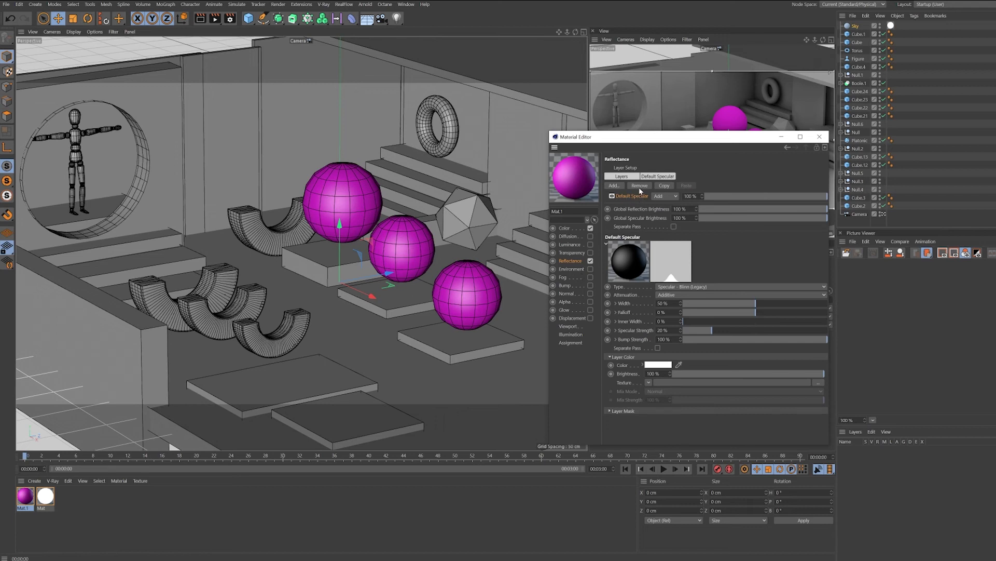
pyautogui.click(639, 185)
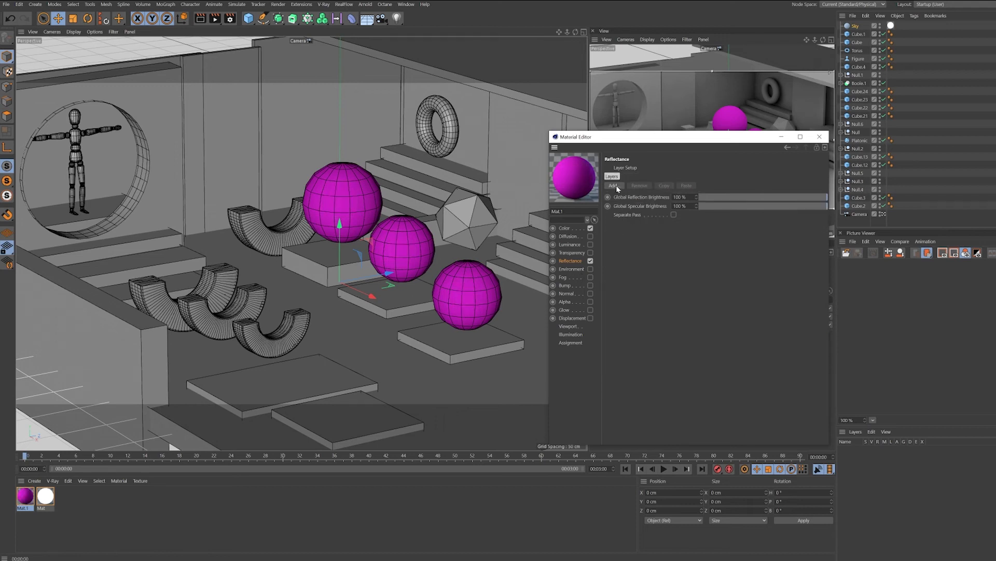
pyautogui.click(614, 186)
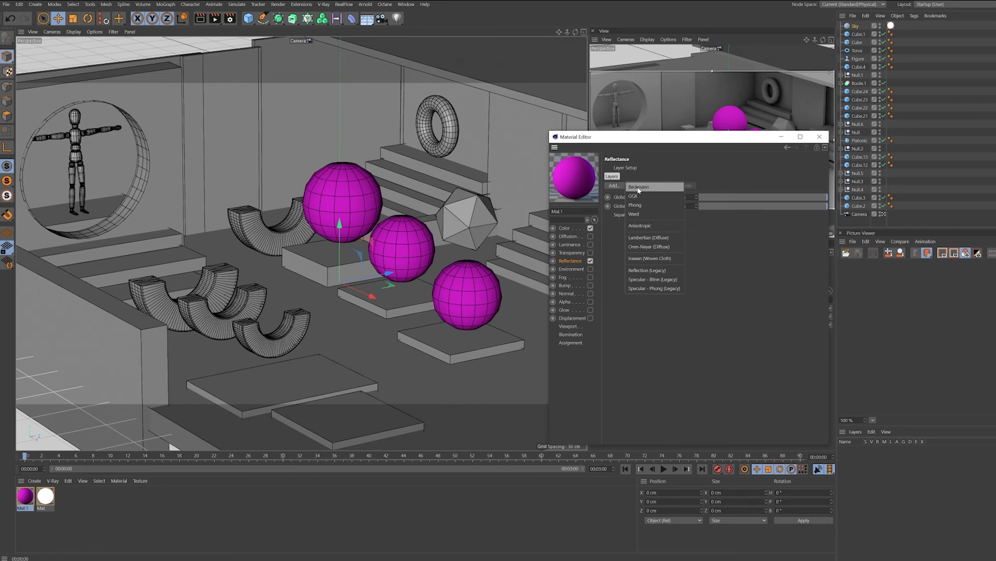
pyautogui.click(638, 187)
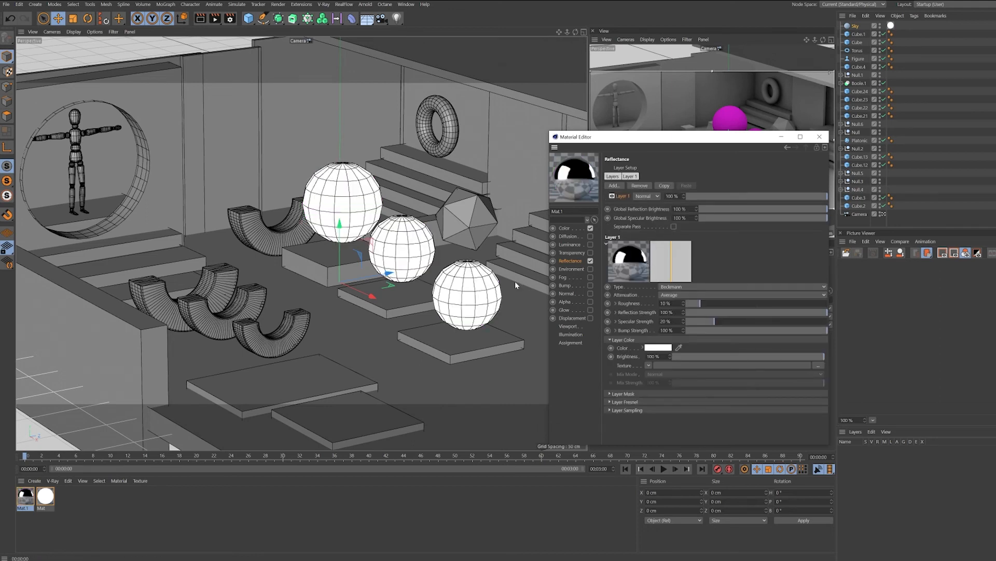
# Set the Beckmann layer's roughness to 7% and its layer Fresnel to Dielectric
pyautogui.moveTo(693, 138); pyautogui.dragTo(848, 254)
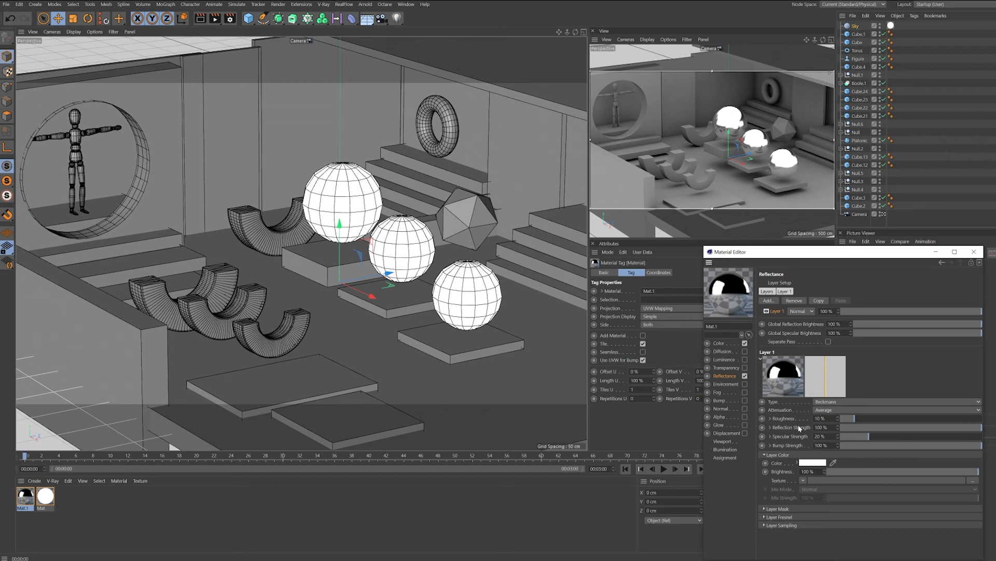
pyautogui.moveTo(788, 256); pyautogui.dragTo(822, 227)
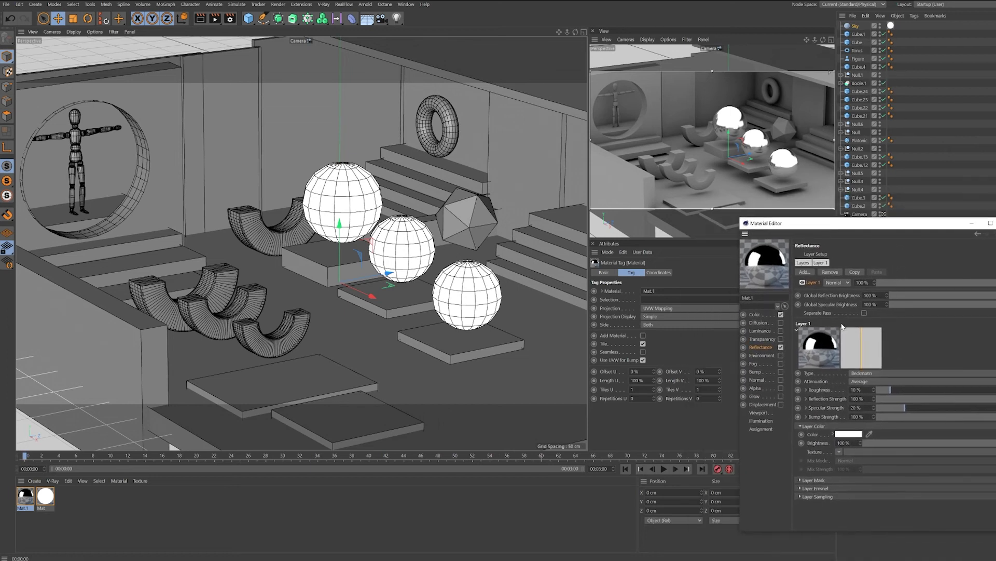
pyautogui.click(885, 390)
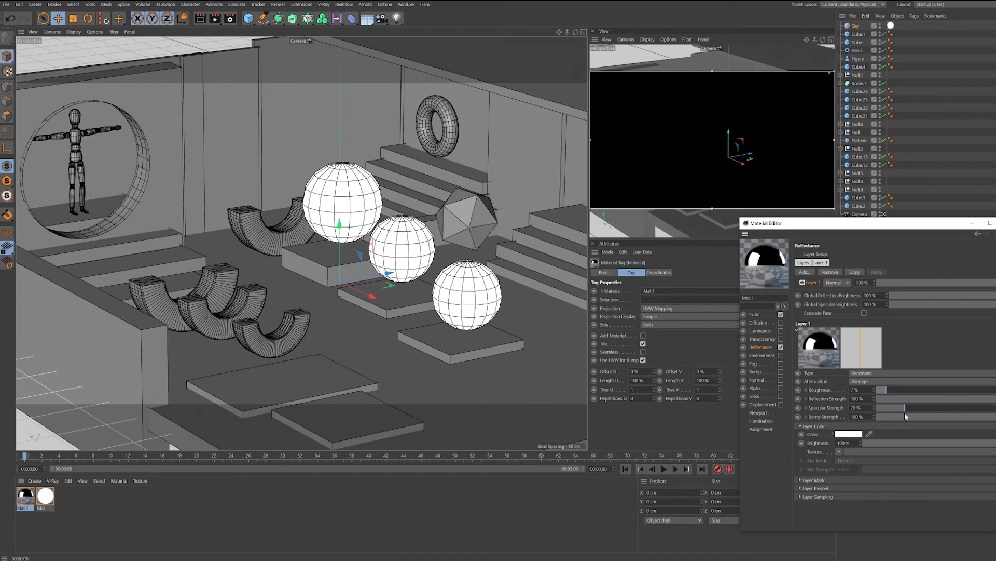
pyautogui.click(800, 488)
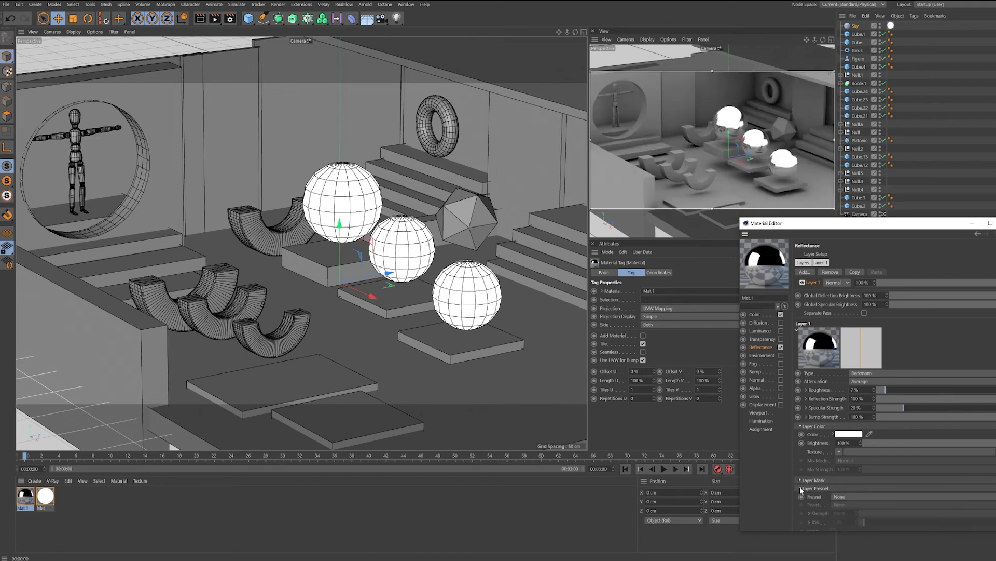
pyautogui.click(842, 495)
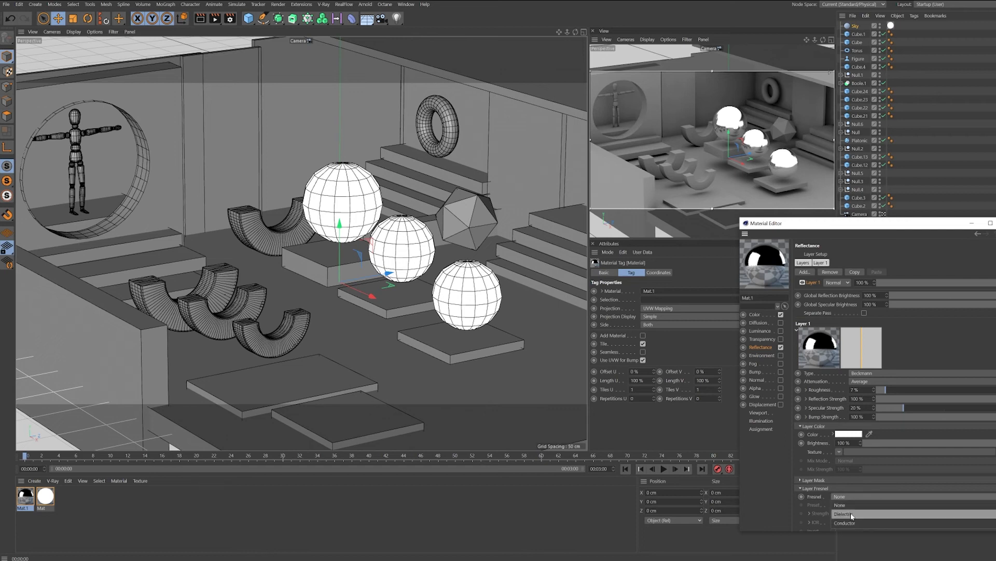
pyautogui.click(850, 514)
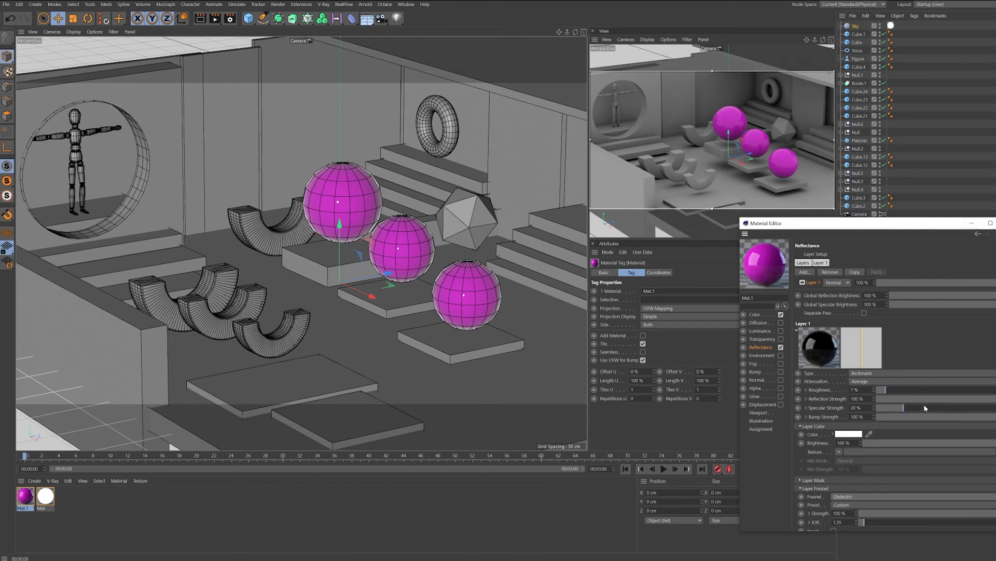
# Set the magenta material's reflection strength to 74% and close the material settings
pyautogui.click(942, 399)
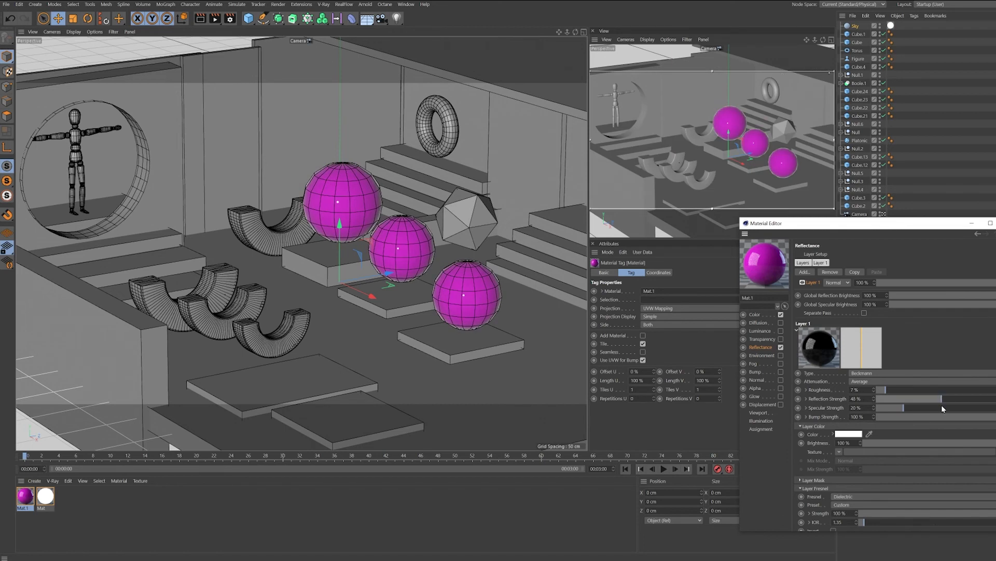
pyautogui.moveTo(927, 409); pyautogui.dragTo(920, 406)
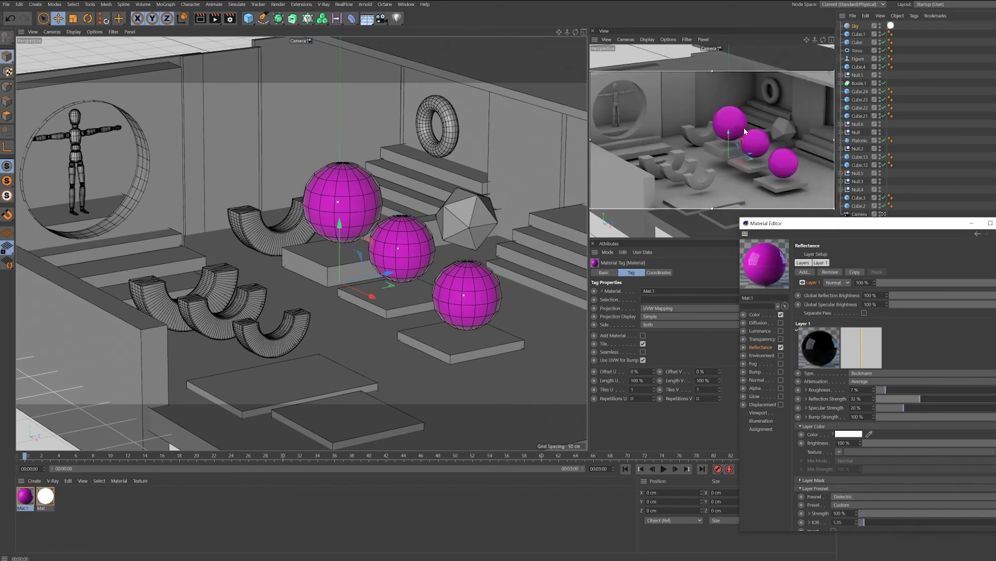
pyautogui.moveTo(901, 408); pyautogui.dragTo(977, 400)
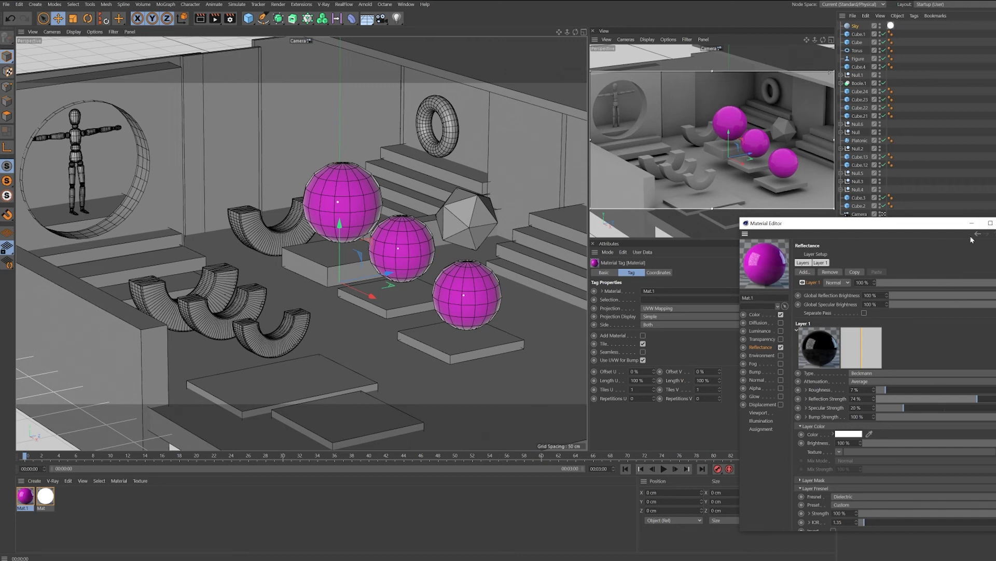
pyautogui.click(995, 223)
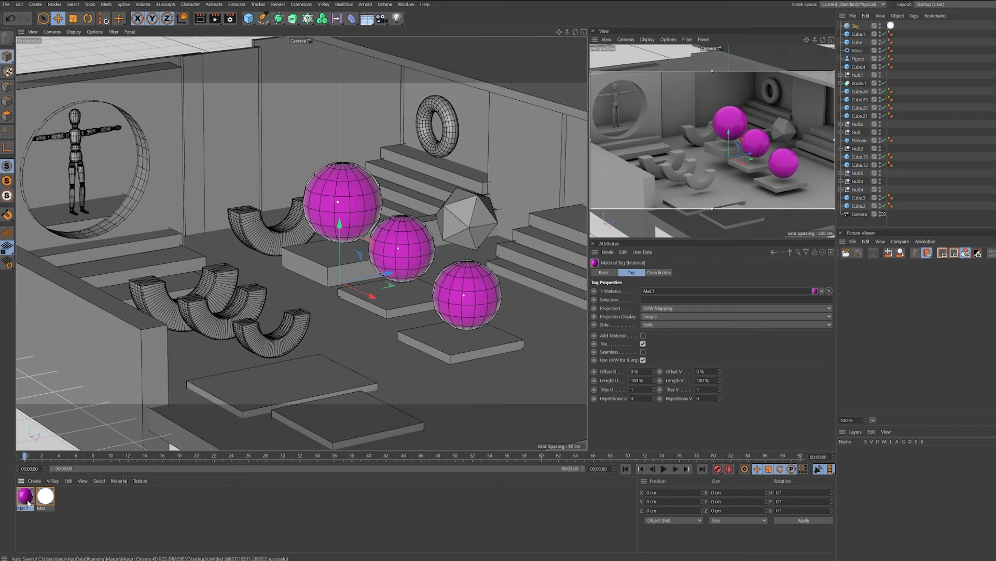
# Duplicate the magenta material and change the copy's colour to green with hue 120°
pyautogui.keyDown('ctrl'); pyautogui.moveTo(24, 501); pyautogui.dragTo(74, 514); pyautogui.keyUp('ctrl')
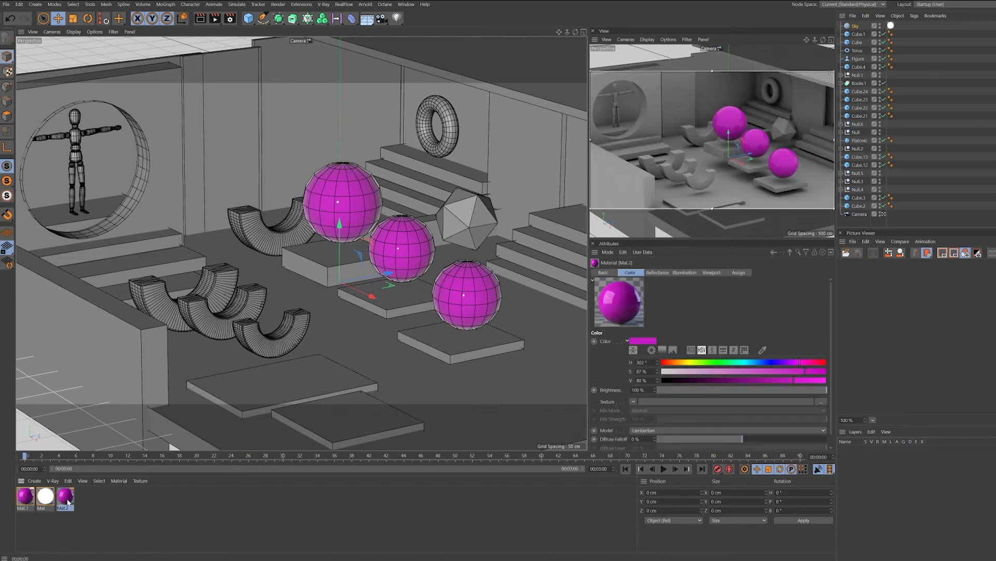
pyautogui.doubleClick(66, 497)
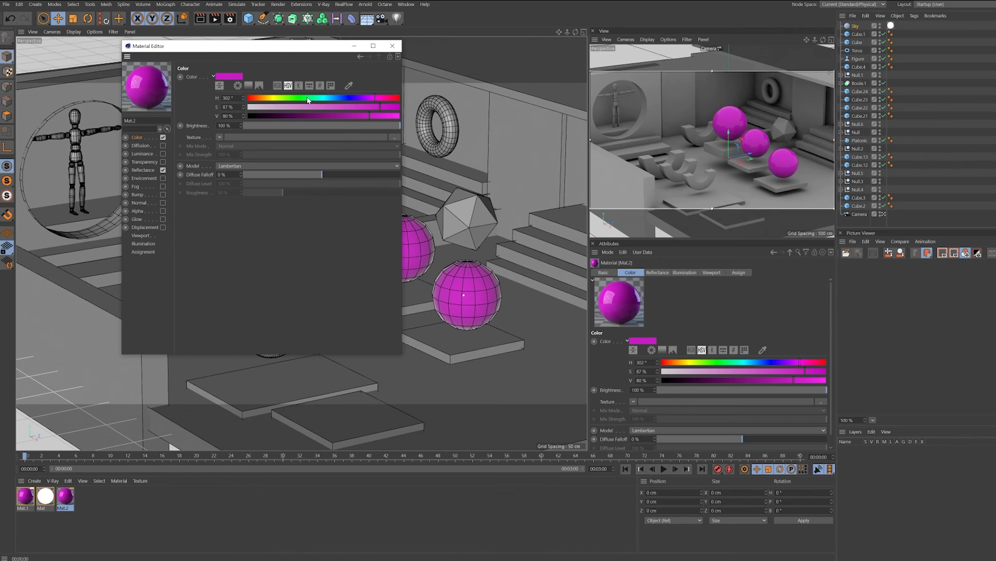
pyautogui.moveTo(307, 98); pyautogui.dragTo(298, 98)
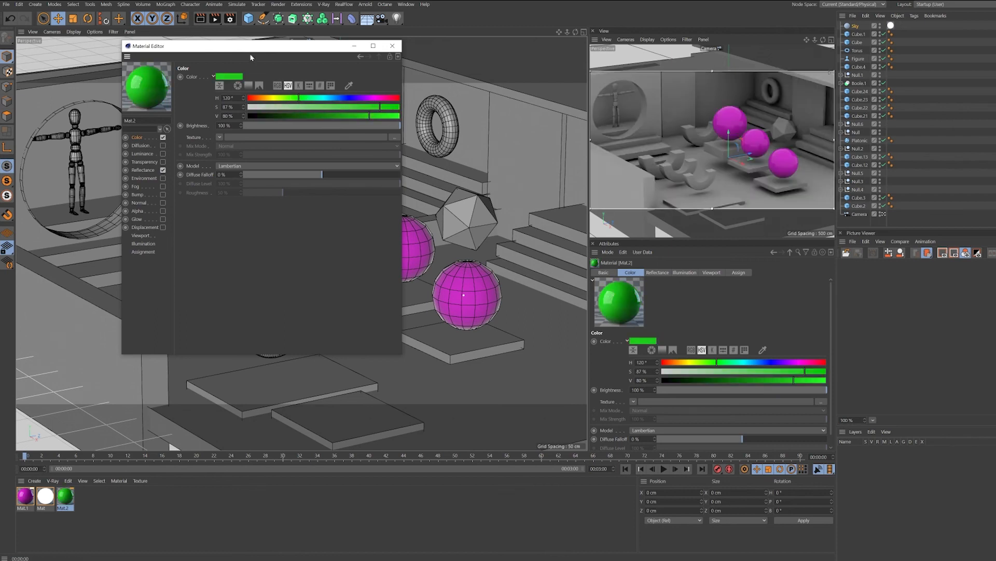
pyautogui.click(393, 46)
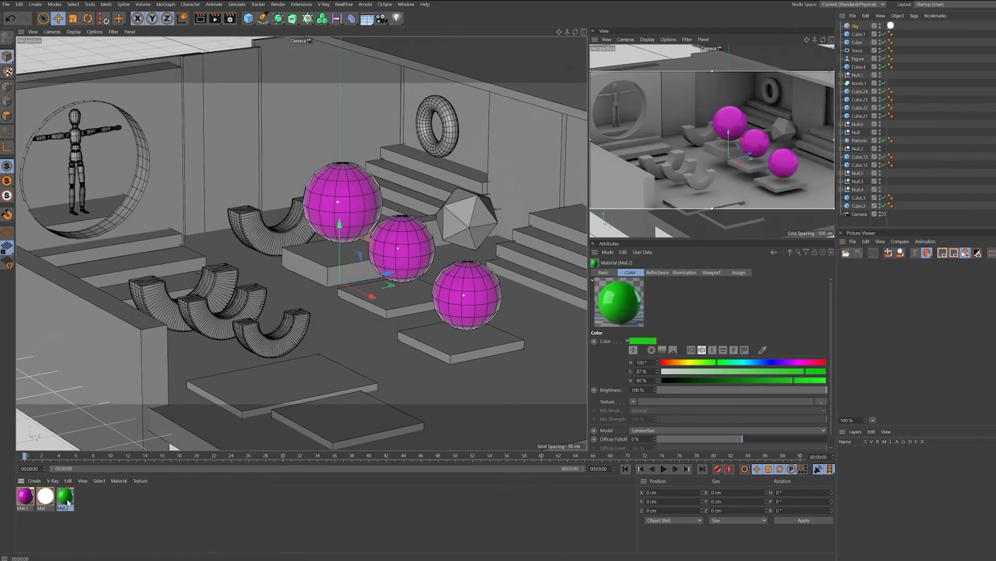
# Apply the green material to all four half-ring arches, the three in front and the one at the back
pyautogui.moveTo(68, 502); pyautogui.dragTo(247, 359)
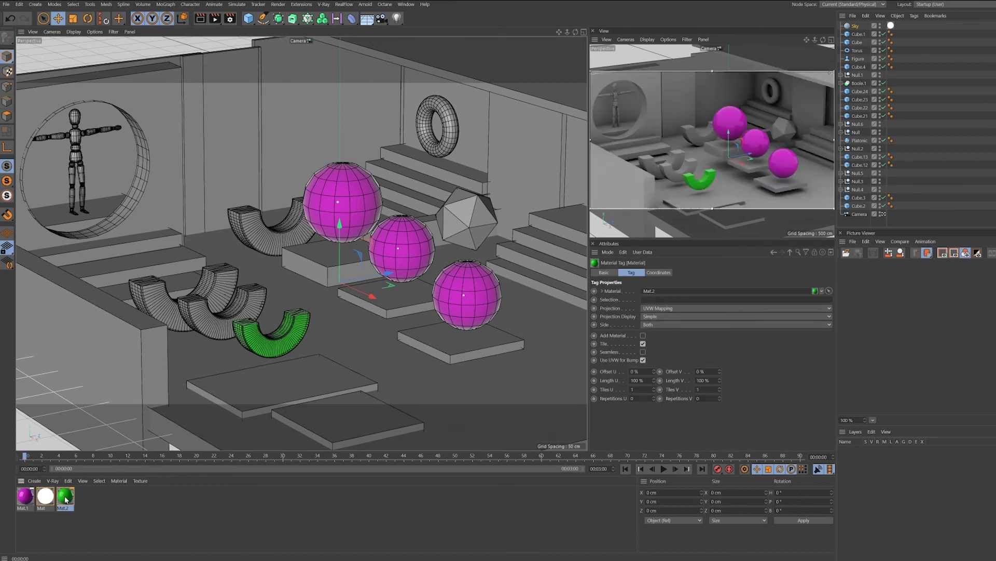
pyautogui.moveTo(66, 500); pyautogui.dragTo(223, 306)
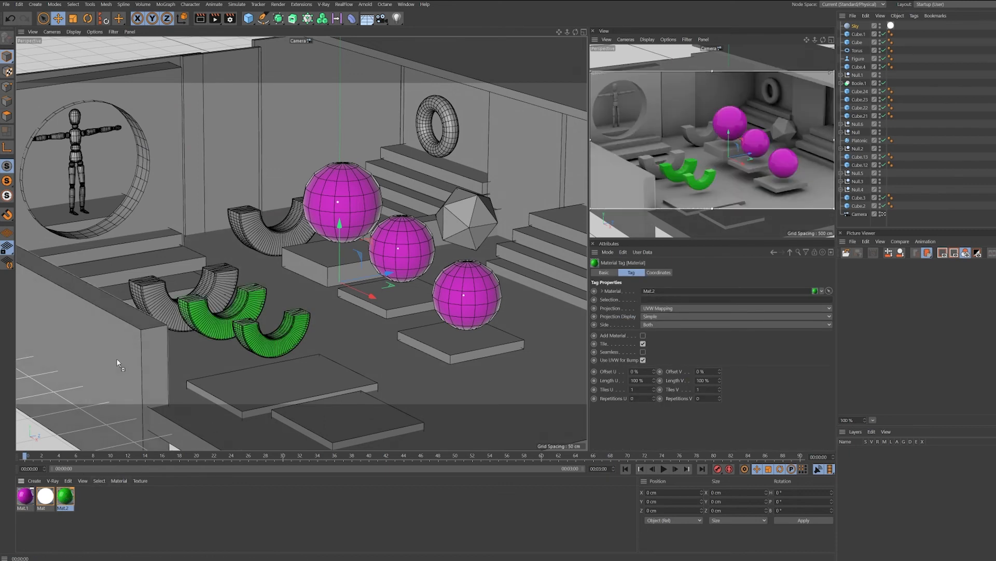
pyautogui.moveTo(117, 362); pyautogui.dragTo(138, 311)
pyautogui.moveTo(68, 497); pyautogui.dragTo(252, 235)
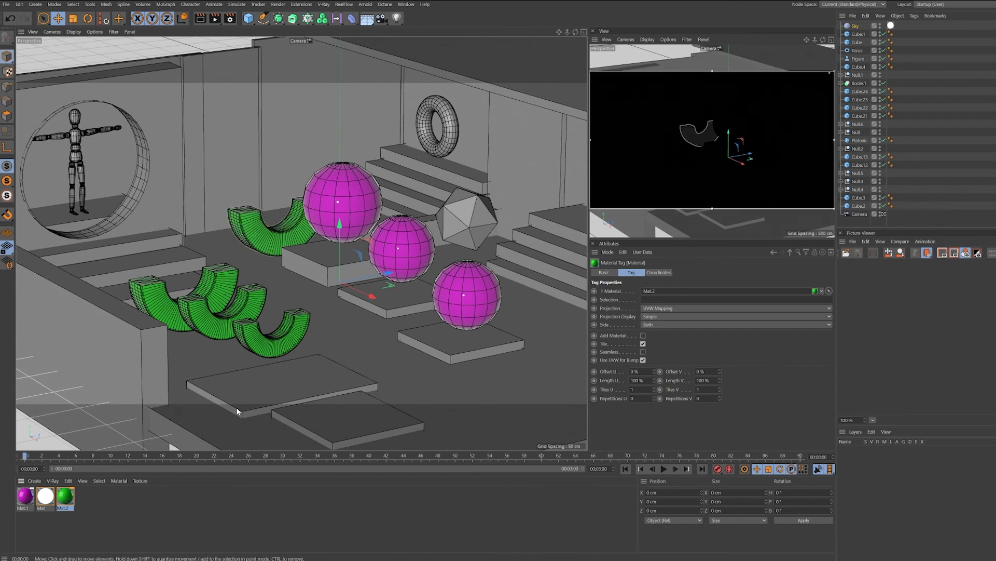
# Create a yellow copy of the green material with hue 64° and apply it to the polyhedron and the torus
pyautogui.keyDown('ctrl'); pyautogui.moveTo(70, 496); pyautogui.dragTo(93, 510); pyautogui.keyUp('ctrl')
pyautogui.doubleClick(86, 496)
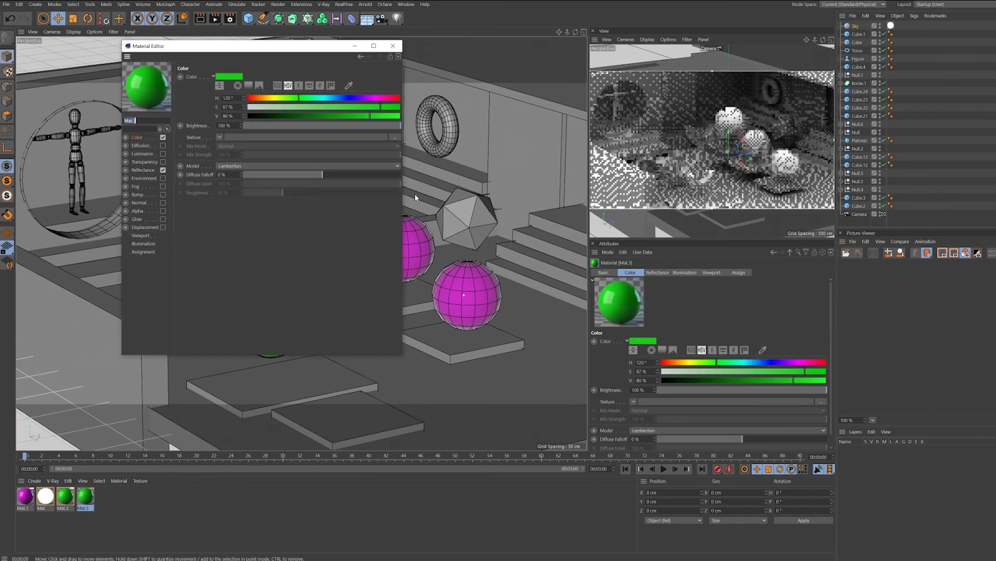
pyautogui.moveTo(322, 99); pyautogui.dragTo(304, 98)
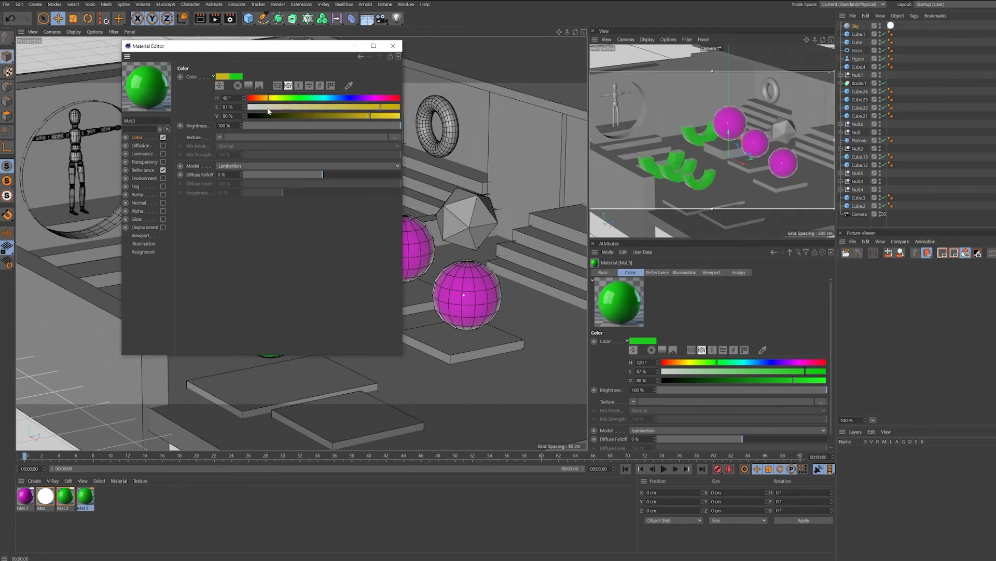
pyautogui.click(275, 97)
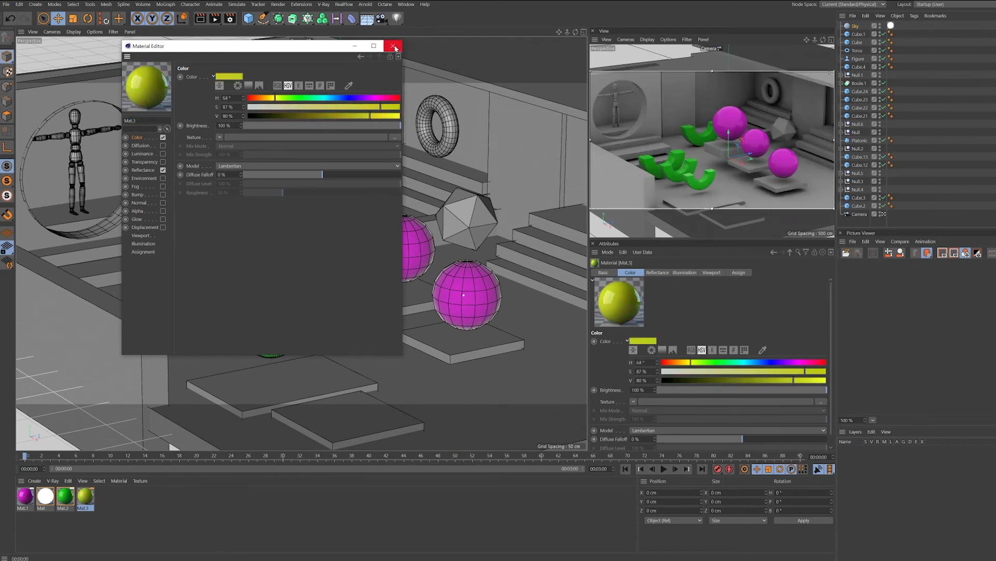
pyautogui.click(393, 46)
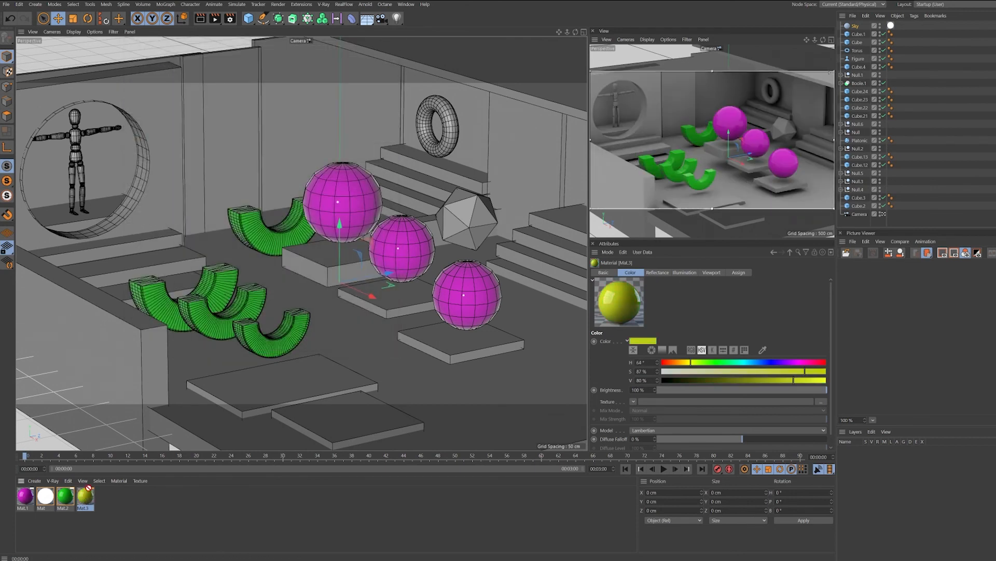
pyautogui.moveTo(88, 489); pyautogui.dragTo(469, 221)
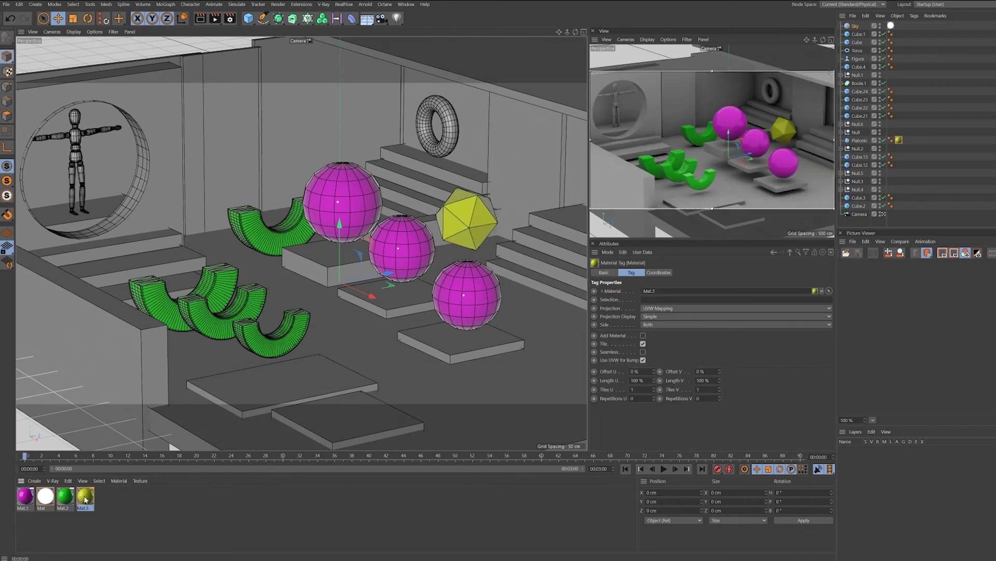
pyautogui.moveTo(86, 500); pyautogui.dragTo(450, 141)
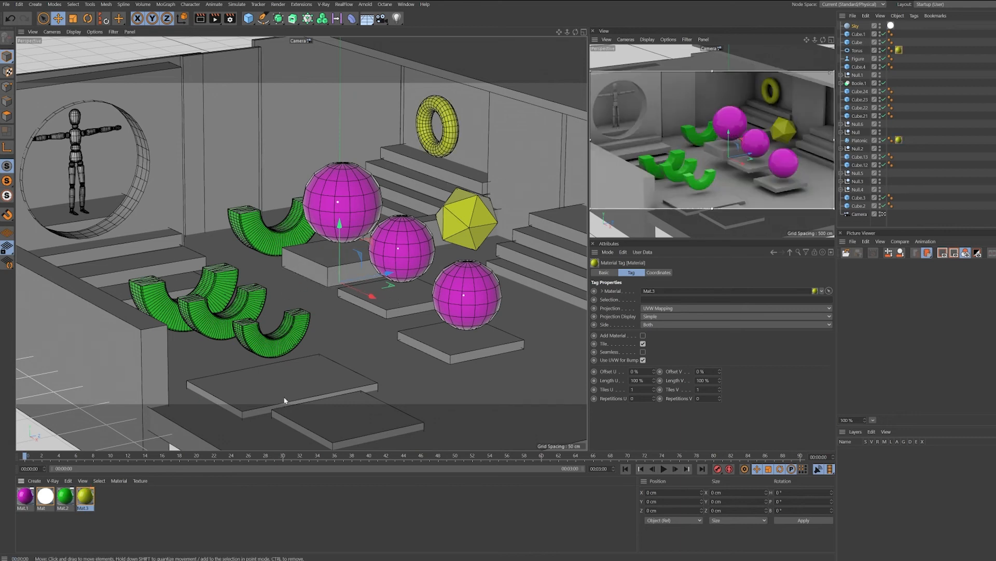
# Create a blue copy of the yellow material with hue 210° and apply it to the floor
pyautogui.keyDown('ctrl'); pyautogui.moveTo(84, 496); pyautogui.dragTo(136, 497); pyautogui.keyUp('ctrl')
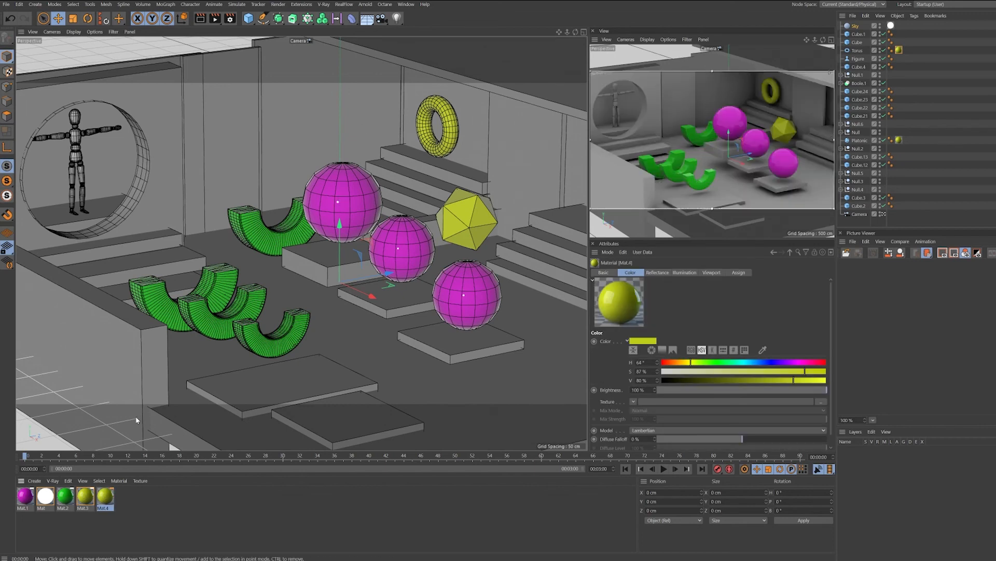
pyautogui.doubleClick(106, 497)
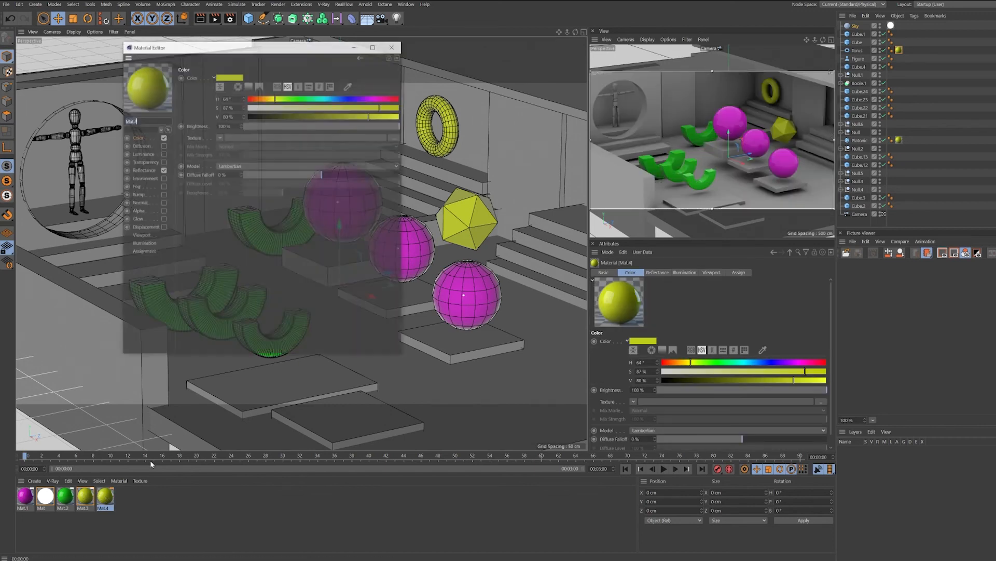
pyautogui.moveTo(345, 97); pyautogui.dragTo(259, 103)
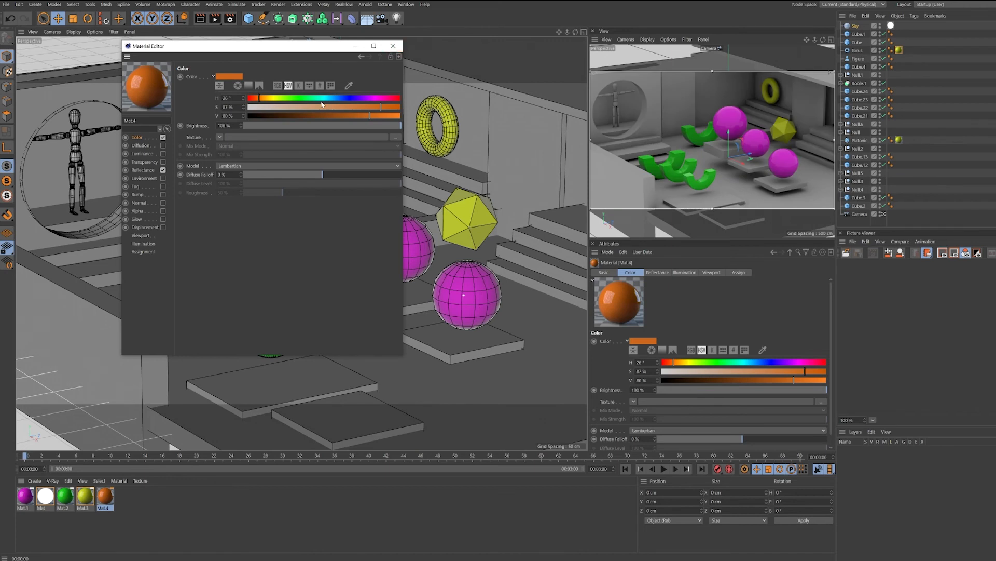
pyautogui.click(338, 102)
pyautogui.click(393, 45)
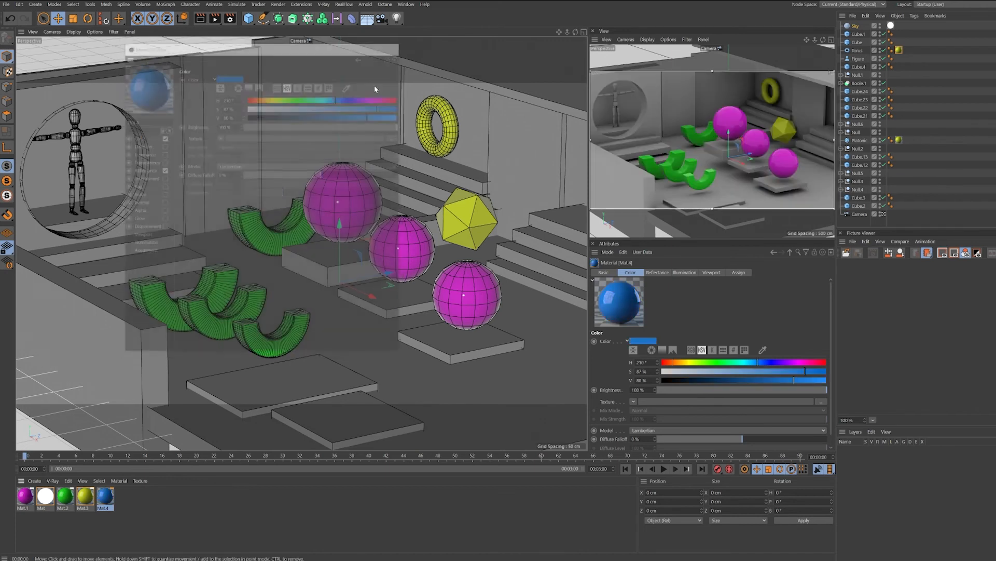
pyautogui.moveTo(222, 419); pyautogui.dragTo(307, 383)
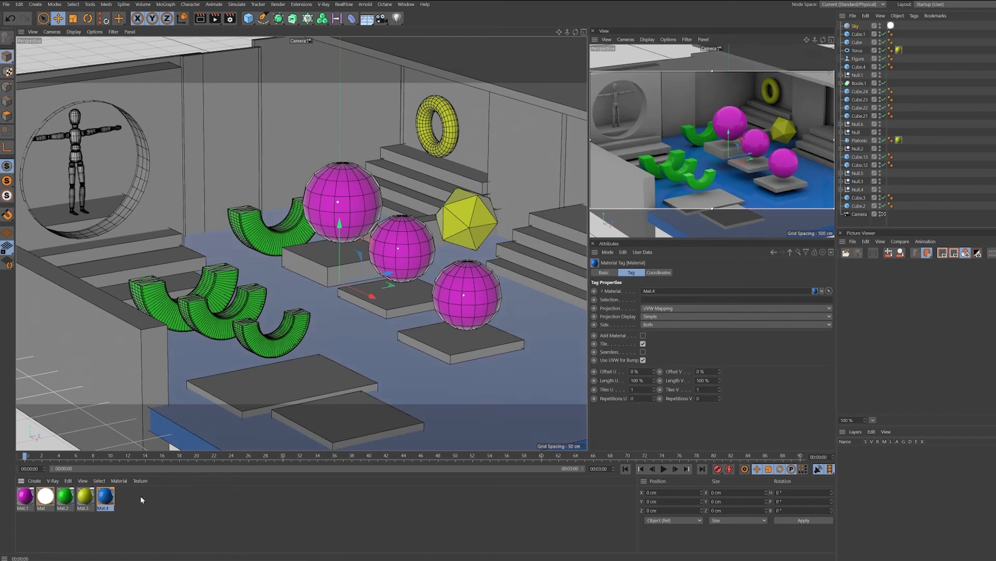
# Duplicate the blue material and change the copy's colour to light blue with hue 195°
pyautogui.keyDown('ctrl'); pyautogui.moveTo(130, 501); pyautogui.dragTo(128, 499); pyautogui.keyUp('ctrl')
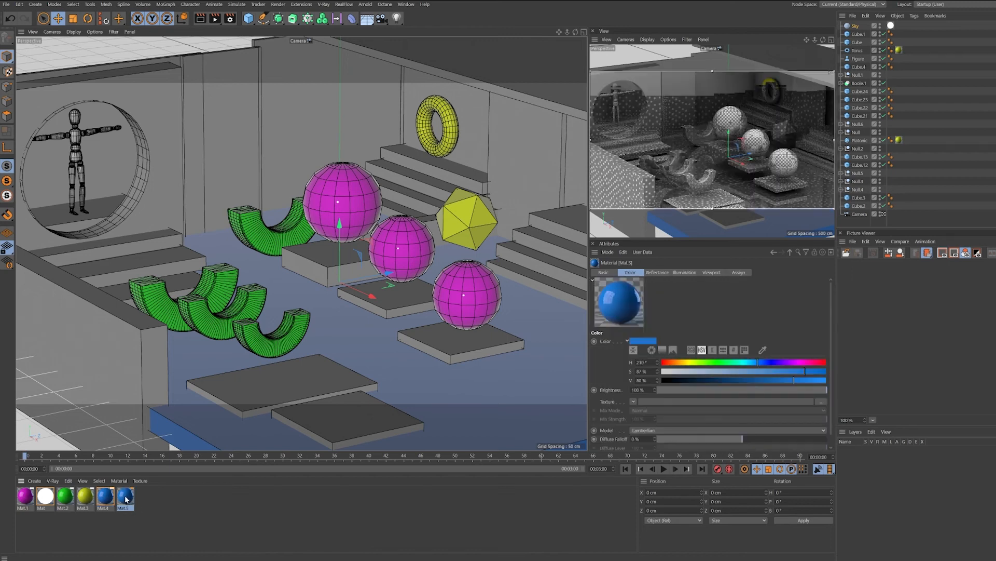
pyautogui.doubleClick(125, 495)
pyautogui.moveTo(318, 100)
pyautogui.mouseDown()
pyautogui.moveTo(284, 101)
pyautogui.moveTo(347, 100)
pyautogui.moveTo(331, 108)
pyautogui.mouseUp()
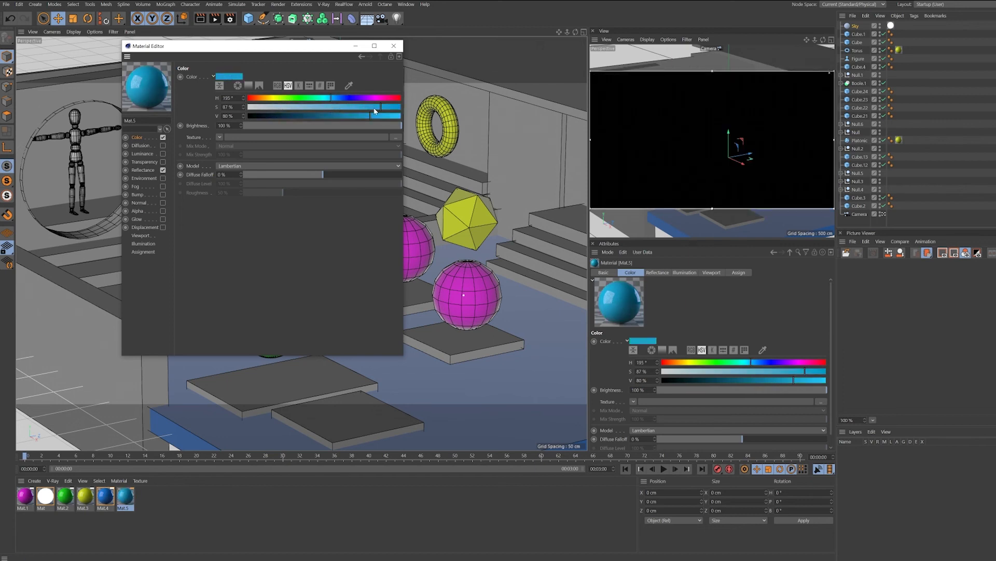
pyautogui.click(394, 46)
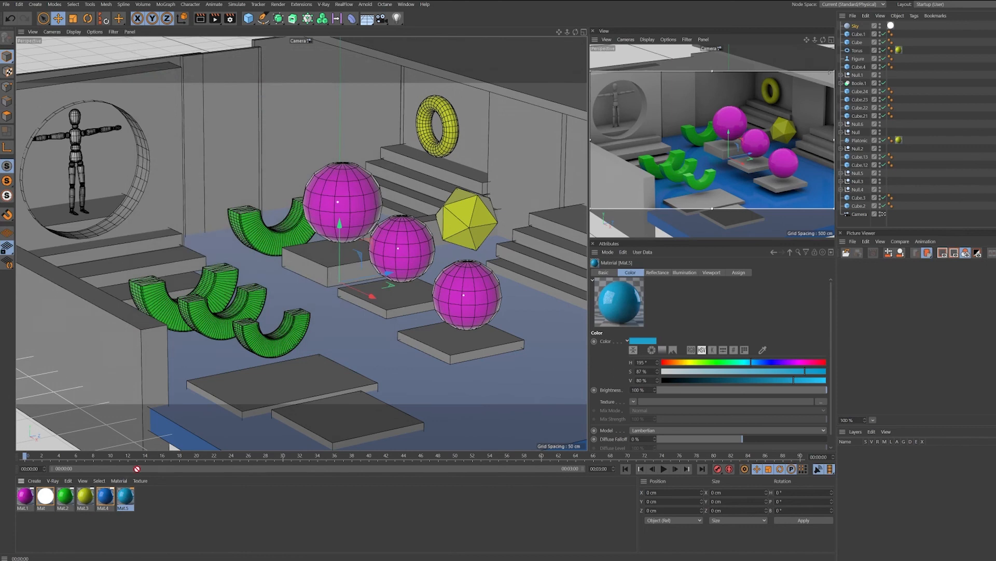
# Apply the light blue material to the back wall, the side wall panel, the wall behind the figure and the low foreground wall
pyautogui.moveTo(125, 496); pyautogui.dragTo(274, 160)
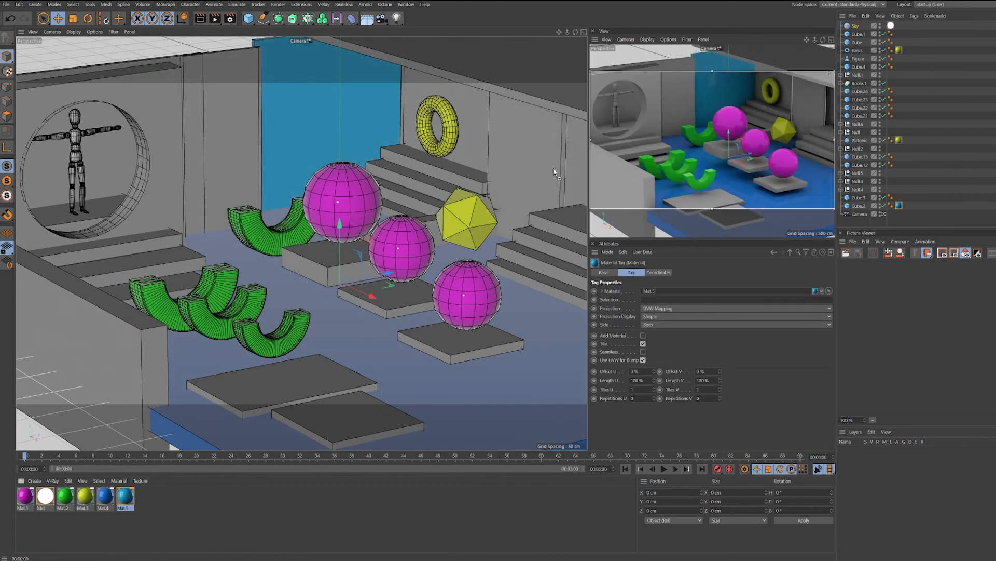
pyautogui.moveTo(554, 173); pyautogui.dragTo(553, 172)
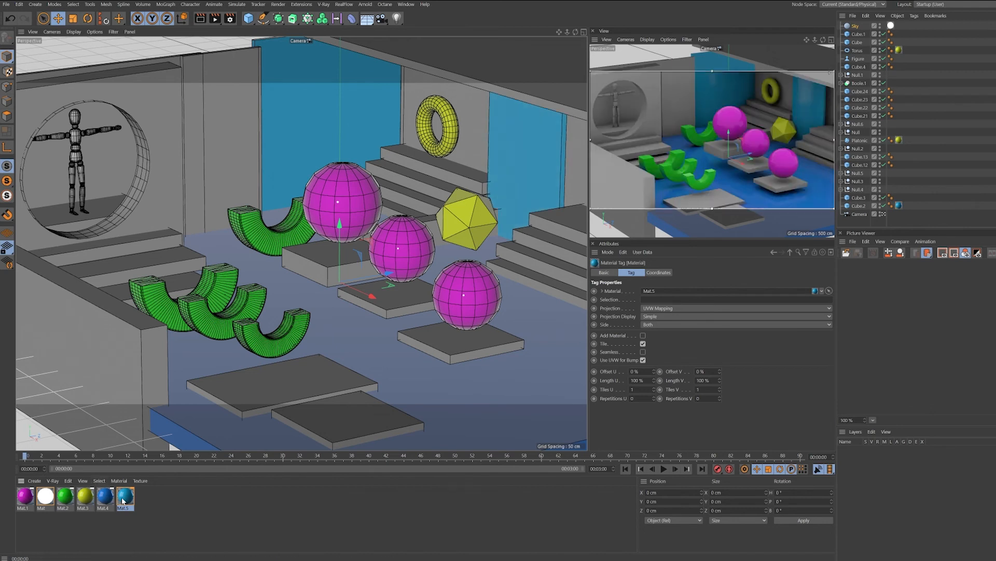
pyautogui.moveTo(124, 500); pyautogui.dragTo(107, 170)
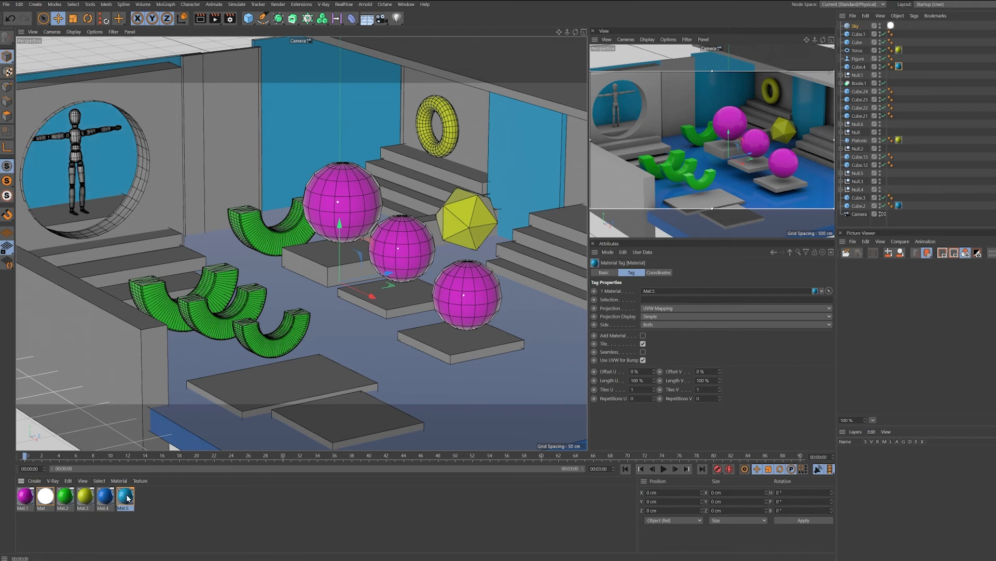
pyautogui.moveTo(128, 497); pyautogui.dragTo(158, 427)
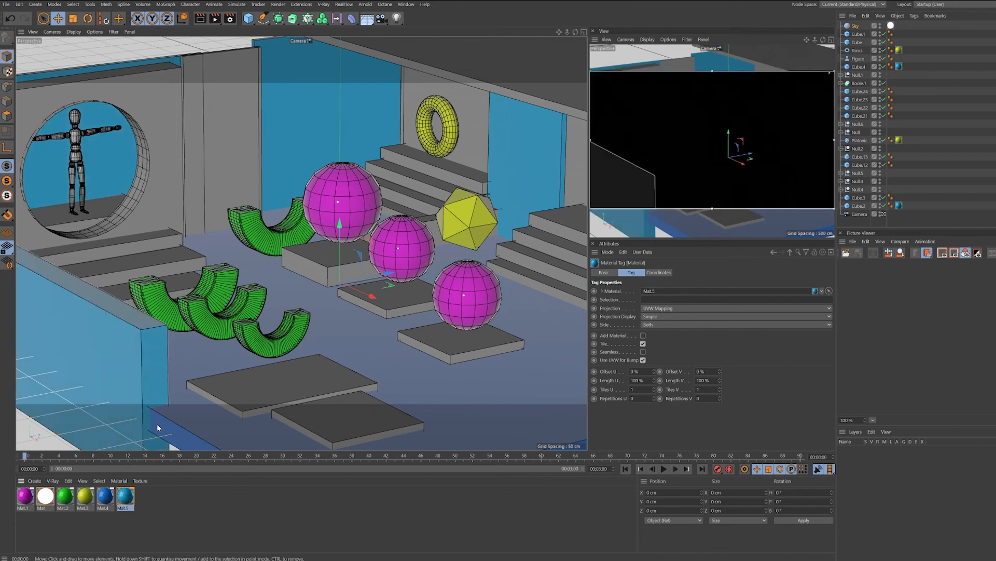
# Duplicate the light blue material and change the copy's colour to crimson with hue 339°
pyautogui.keyDown('ctrl'); pyautogui.moveTo(129, 498); pyautogui.dragTo(174, 502); pyautogui.keyUp('ctrl')
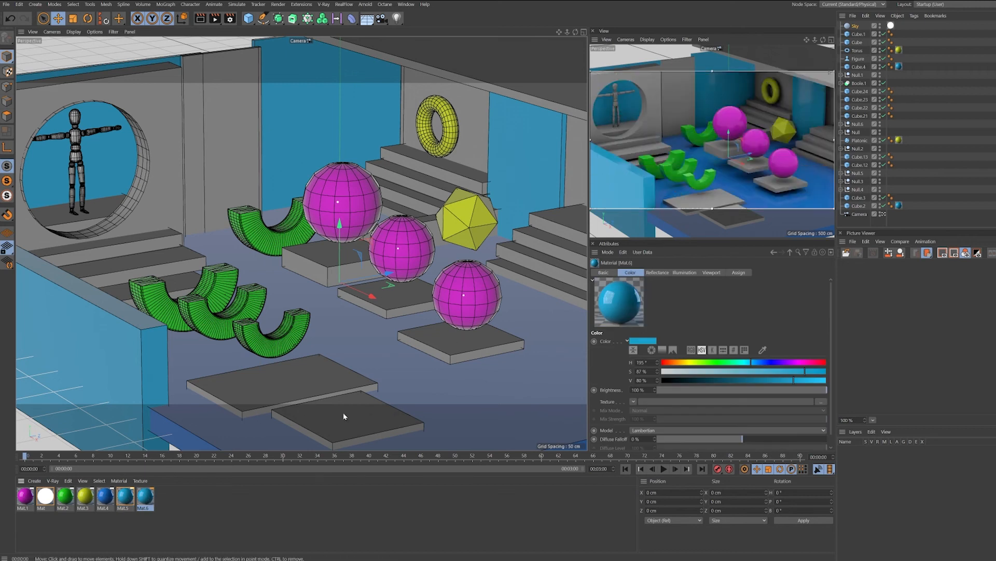
pyautogui.doubleClick(149, 498)
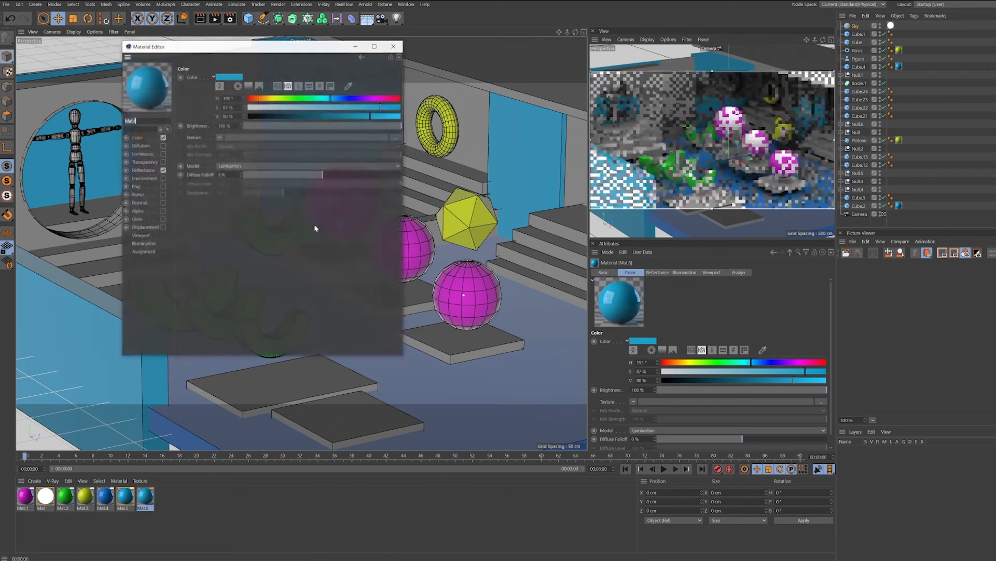
pyautogui.moveTo(331, 98); pyautogui.dragTo(391, 107)
pyautogui.click(394, 46)
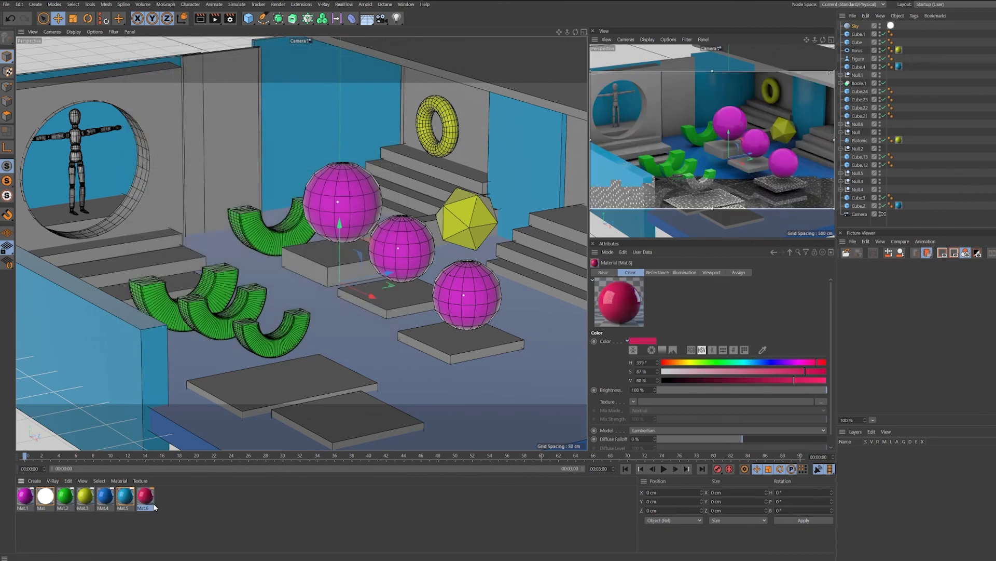
# Apply the crimson material to the three slabs under the spheres and the two foreground slabs
pyautogui.moveTo(154, 505); pyautogui.dragTo(306, 259)
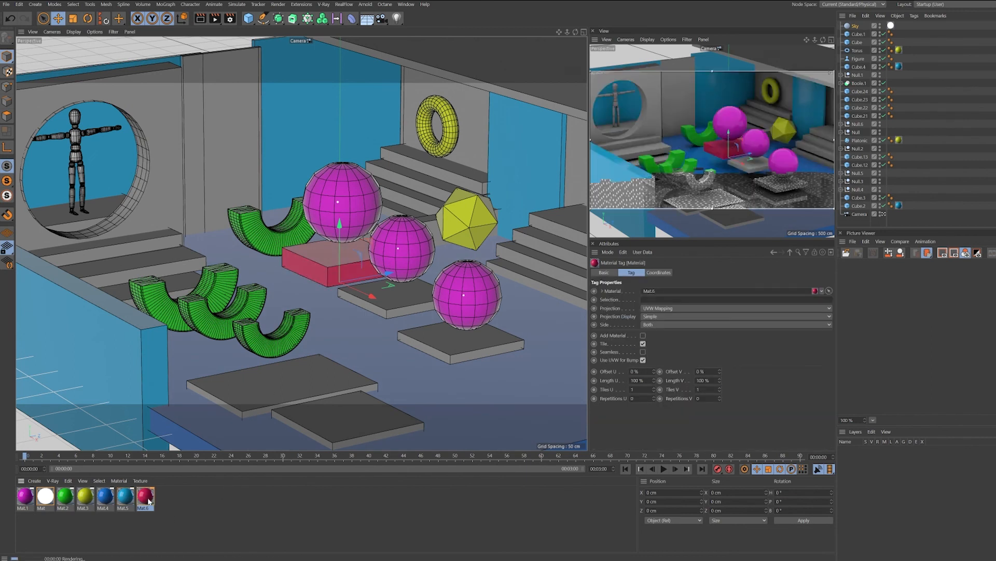
pyautogui.moveTo(149, 501); pyautogui.dragTo(400, 312)
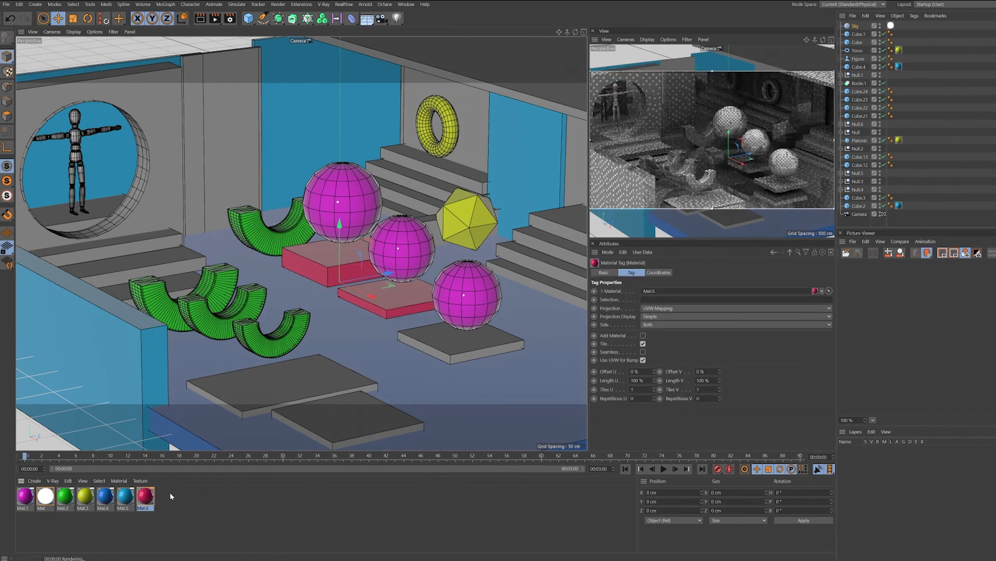
pyautogui.moveTo(152, 498); pyautogui.dragTo(426, 347)
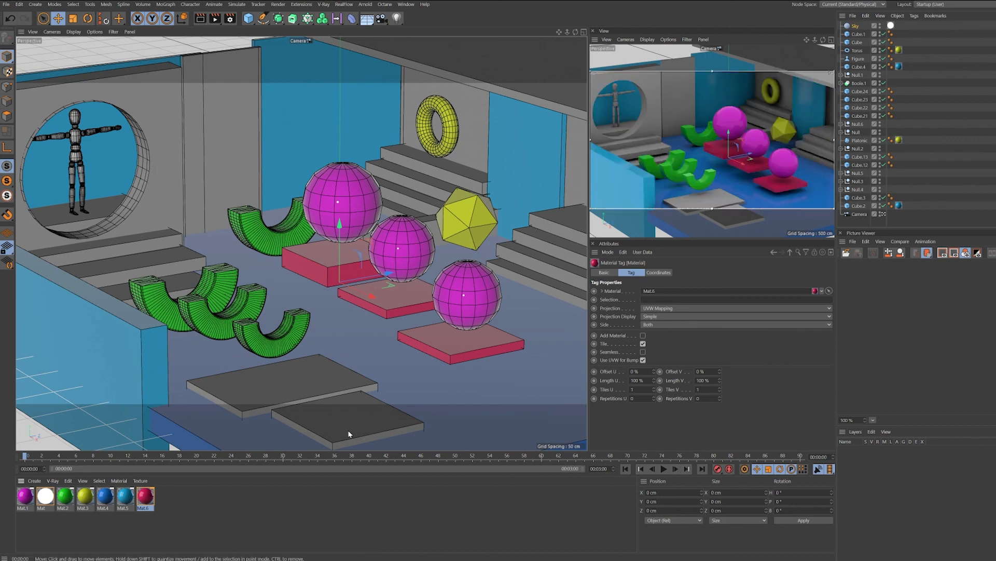
pyautogui.moveTo(146, 496); pyautogui.dragTo(262, 387)
pyautogui.moveTo(146, 495); pyautogui.dragTo(362, 397)
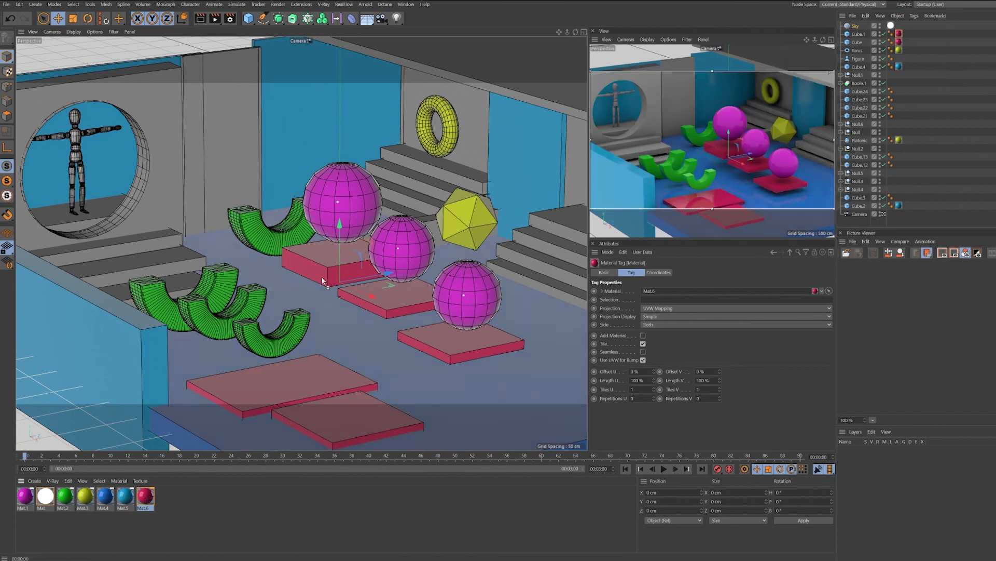
# Apply the crimson material to the wall behind the torus, the outermost side wall panel, the wall beside the round opening and the figure's floor
pyautogui.moveTo(472, 113); pyautogui.dragTo(473, 115)
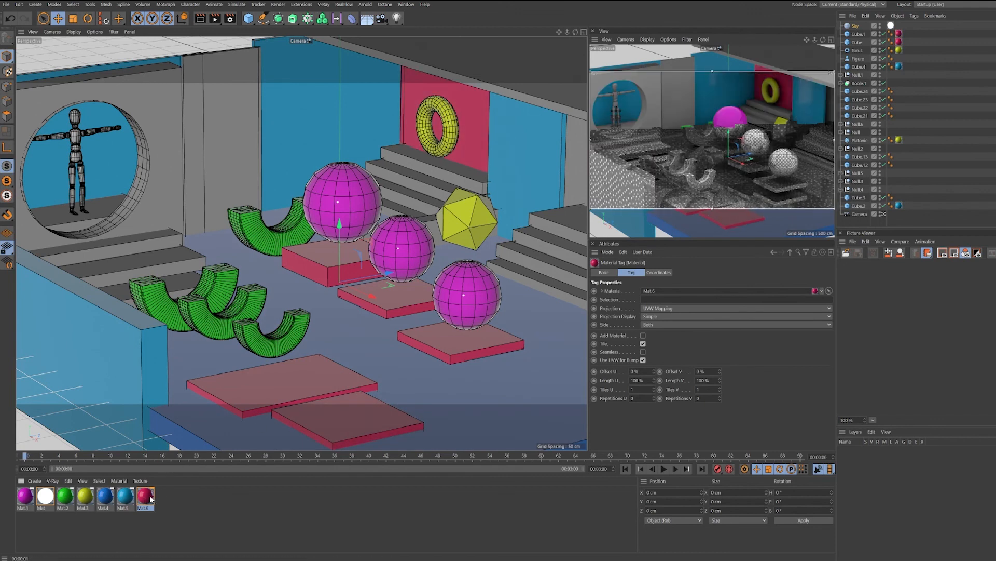
pyautogui.moveTo(148, 498); pyautogui.dragTo(584, 161)
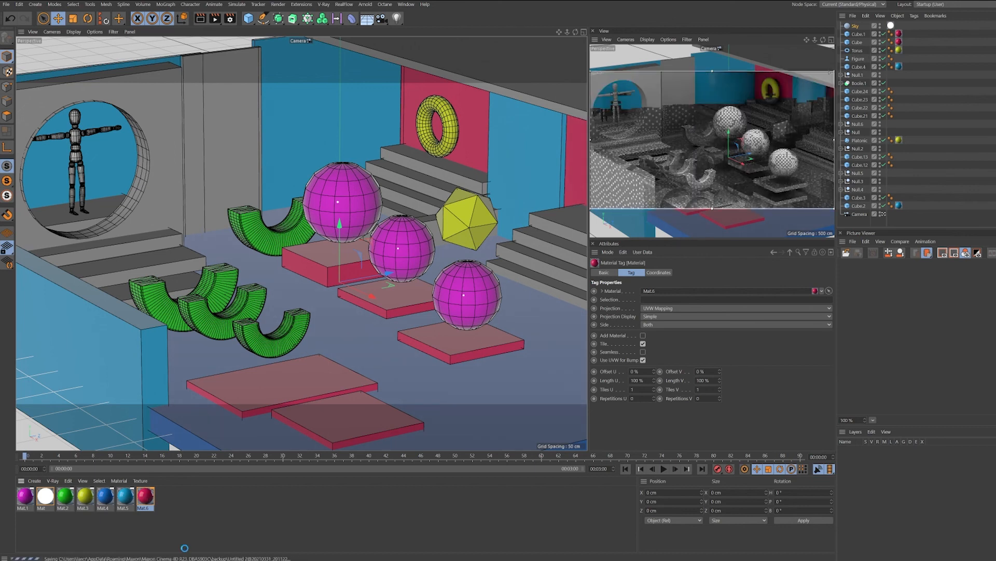
pyautogui.moveTo(148, 496); pyautogui.dragTo(214, 112)
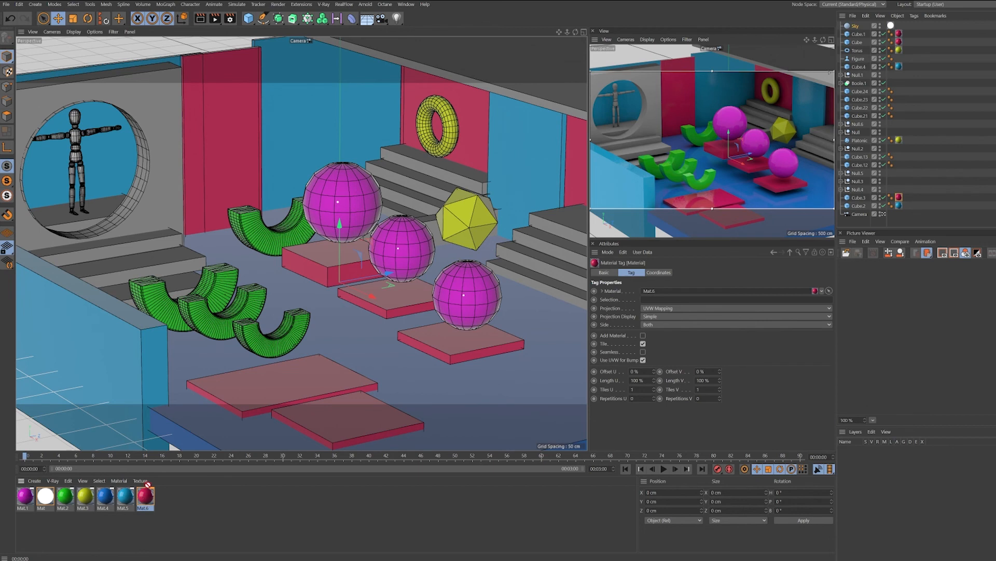
pyautogui.moveTo(148, 484); pyautogui.dragTo(101, 202)
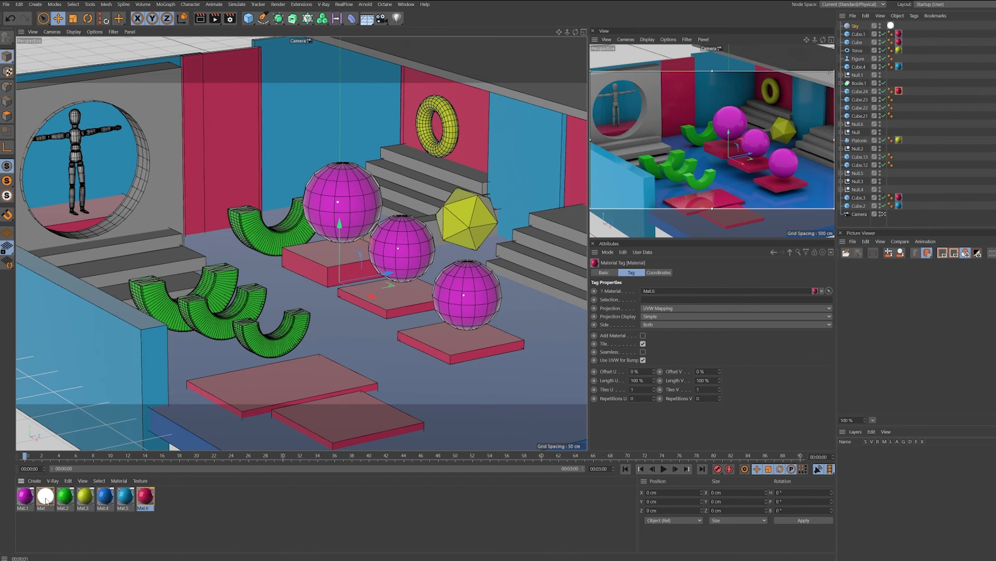
# Apply the magenta material to the steps of the side staircase and of the staircase below the torus
pyautogui.moveTo(26, 495); pyautogui.dragTo(564, 294)
pyautogui.moveTo(26, 497); pyautogui.dragTo(531, 243)
pyautogui.moveTo(29, 495); pyautogui.dragTo(575, 232)
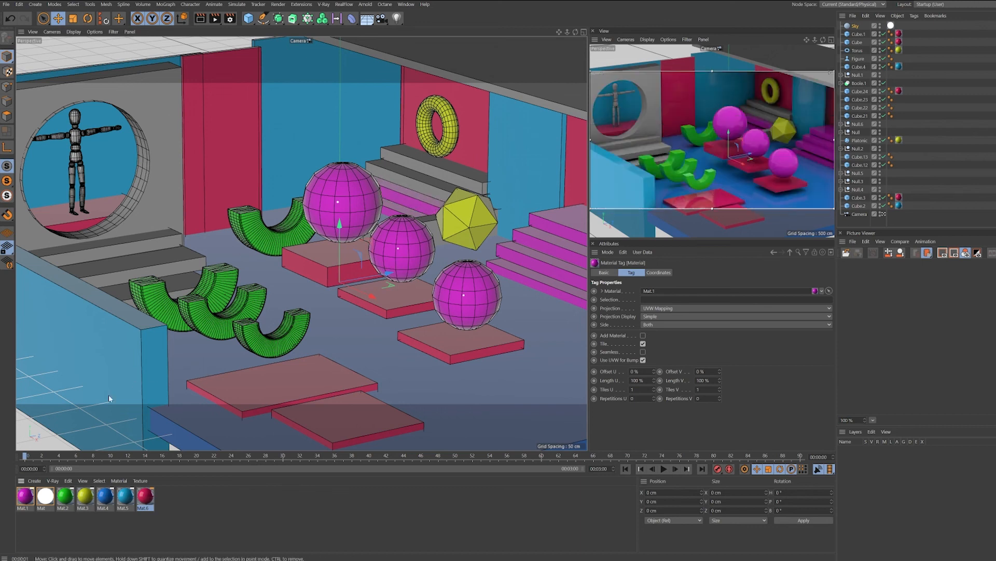
pyautogui.moveTo(23, 497); pyautogui.dragTo(406, 179)
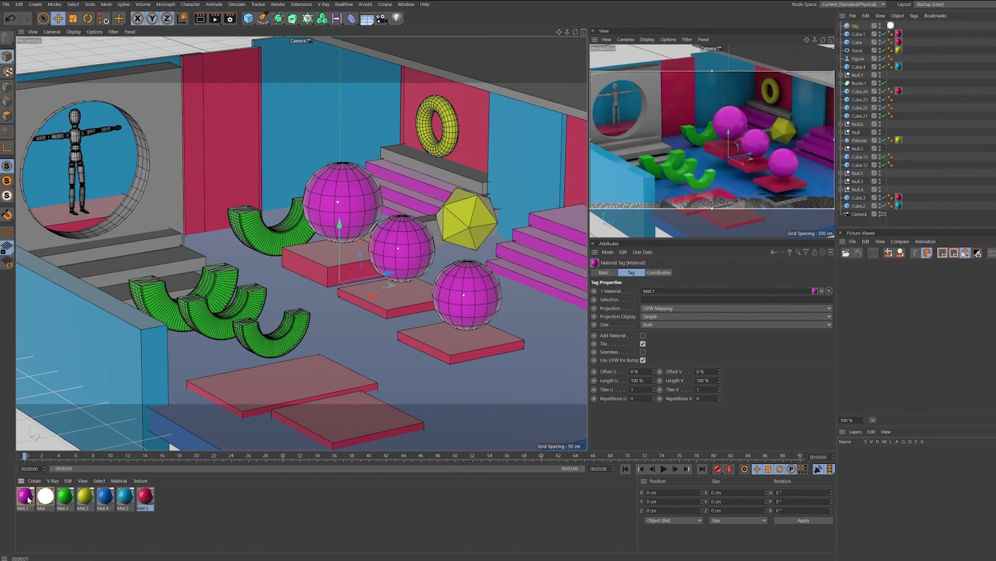
pyautogui.moveTo(425, 166); pyautogui.dragTo(426, 168)
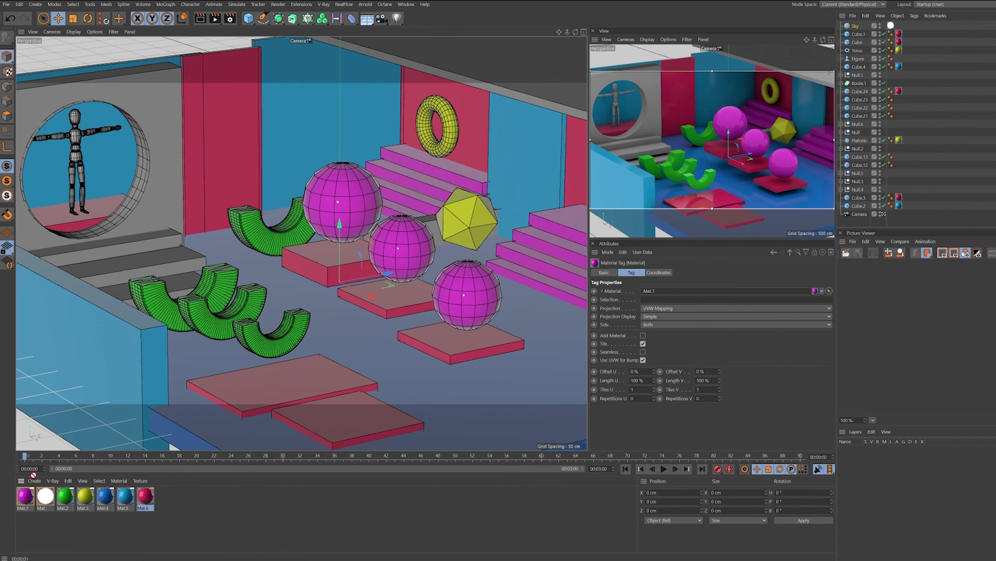
# Apply the magenta material to the three steps below the round opening, and the green material to the figure and the block behind the polyhedron
pyautogui.moveTo(139, 241); pyautogui.dragTo(141, 252)
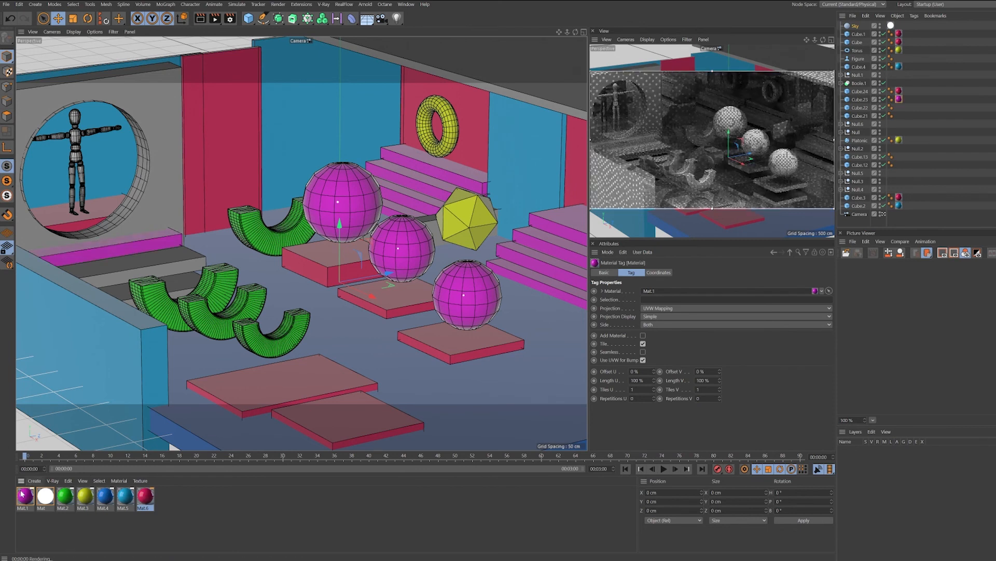
pyautogui.moveTo(25, 497); pyautogui.dragTo(101, 285)
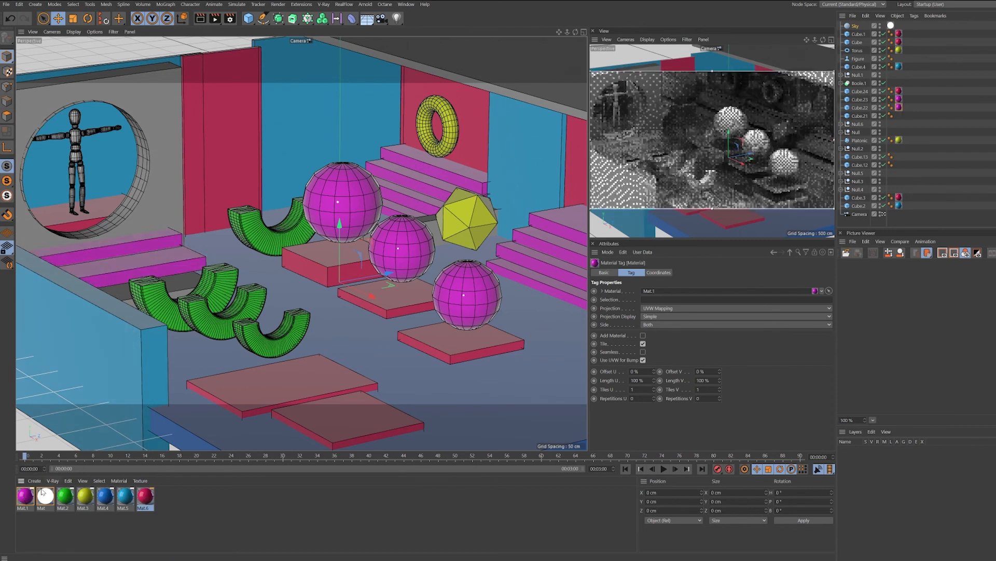
pyautogui.moveTo(26, 497); pyautogui.dragTo(178, 294)
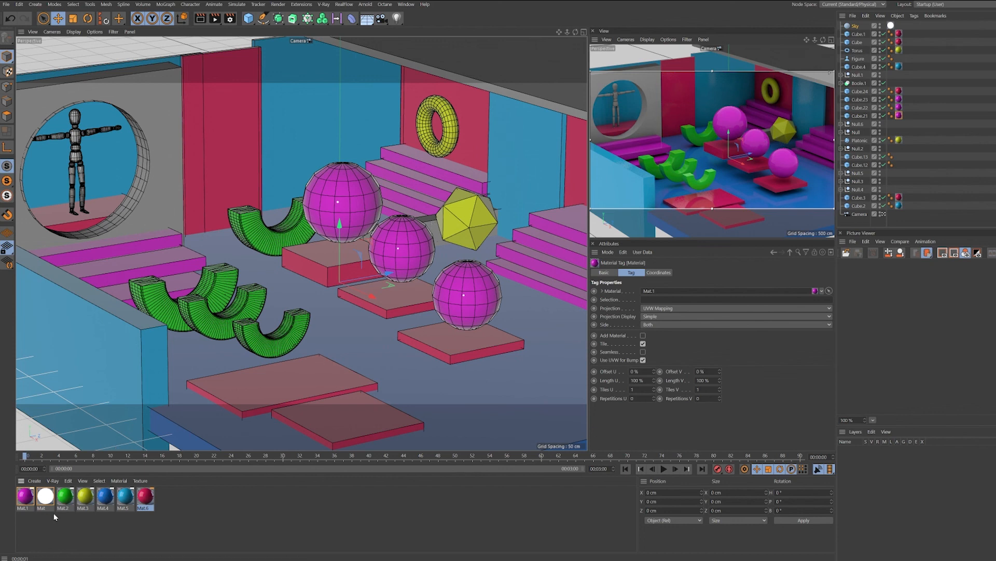
pyautogui.moveTo(67, 498); pyautogui.dragTo(435, 239)
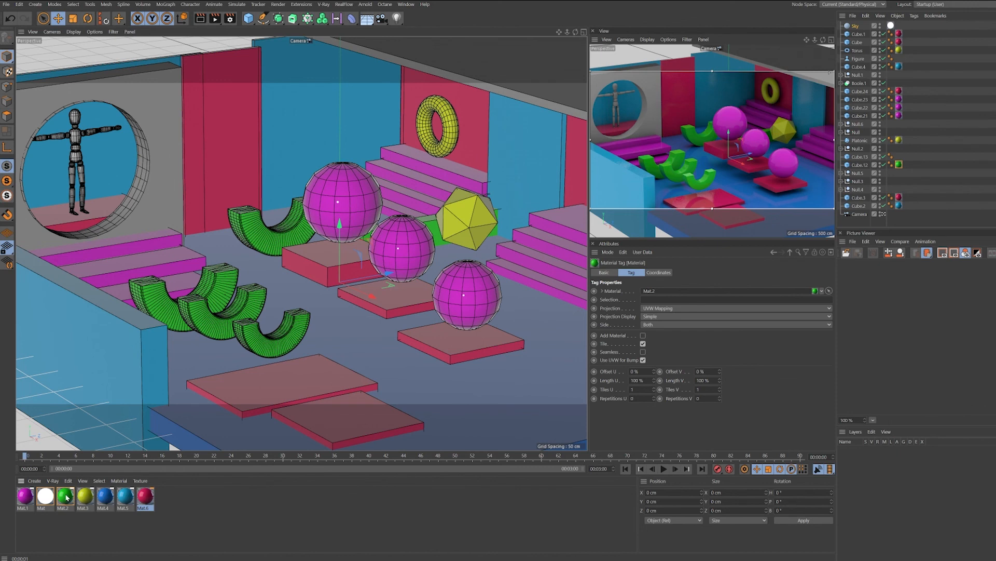
pyautogui.moveTo(66, 497); pyautogui.dragTo(76, 153)
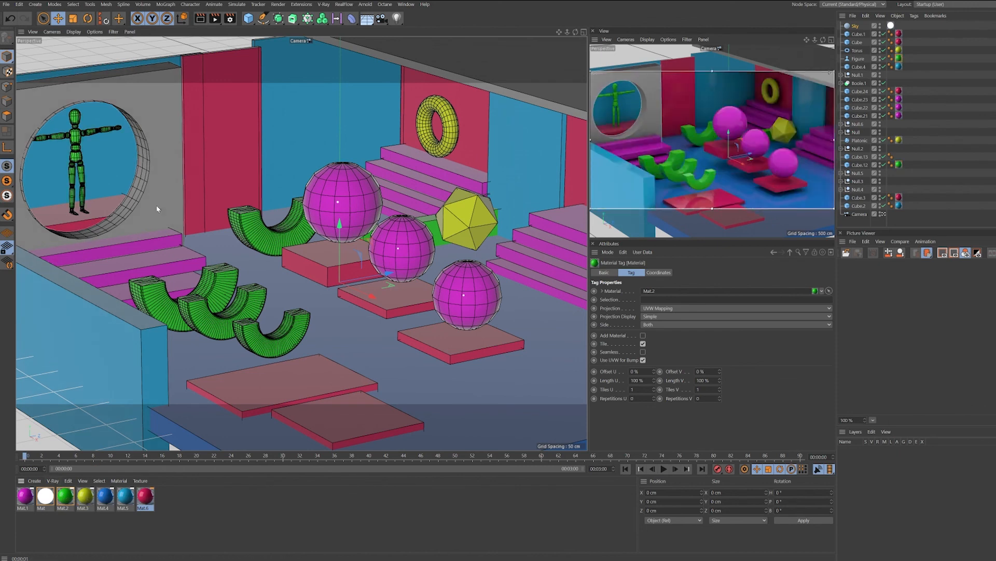
# Apply the yellow material to the wall with the round opening and copy it onto the Boole's cylinder
pyautogui.moveTo(157, 206); pyautogui.dragTo(157, 207)
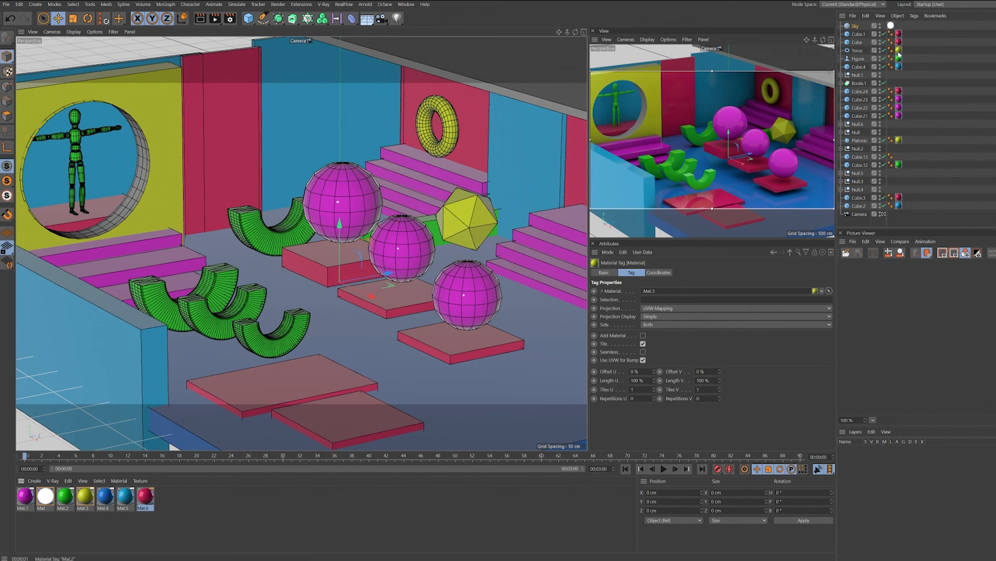
pyautogui.click(844, 83)
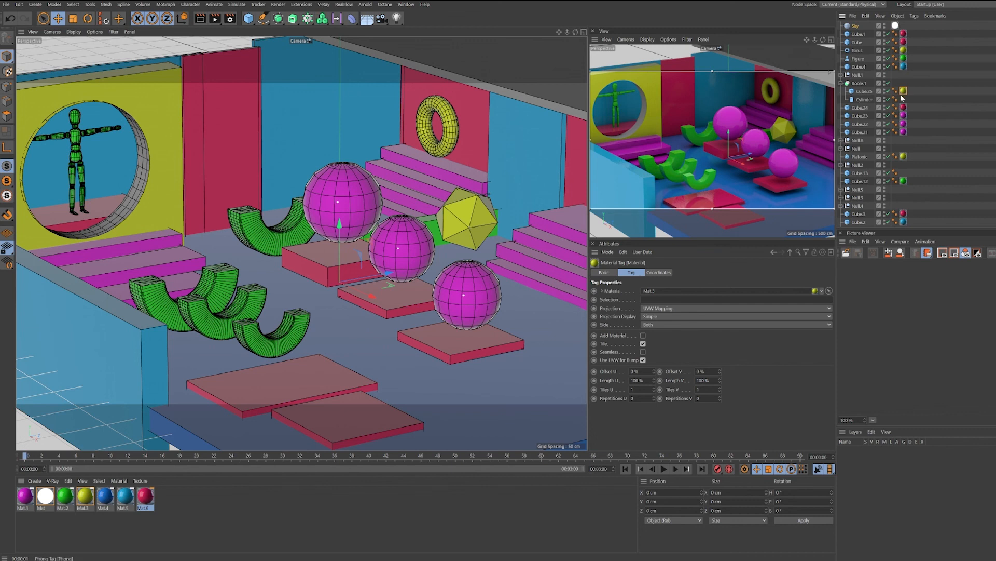
pyautogui.keyDown('ctrl'); pyautogui.moveTo(904, 89); pyautogui.dragTo(905, 100); pyautogui.keyUp('ctrl')
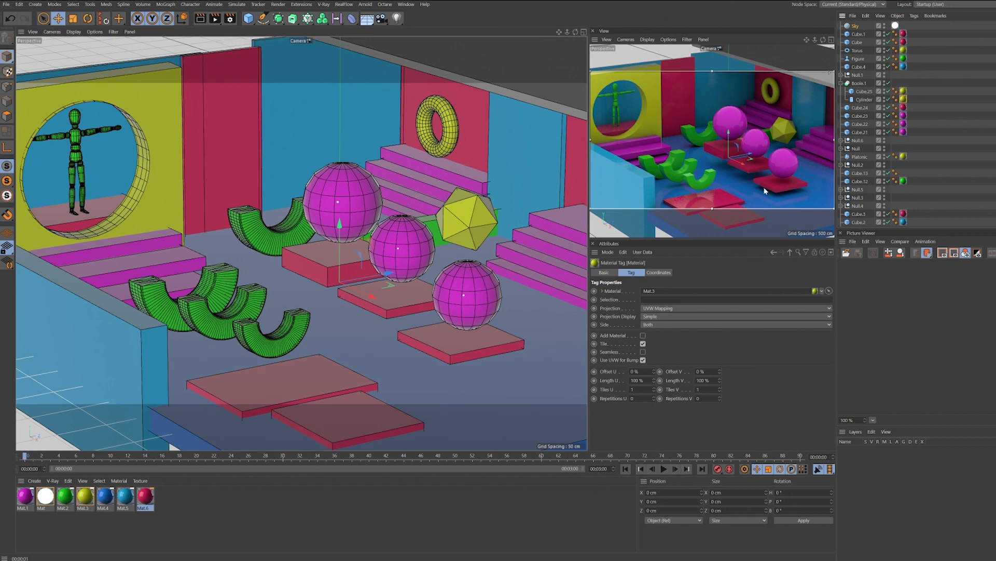
pyautogui.click(980, 87)
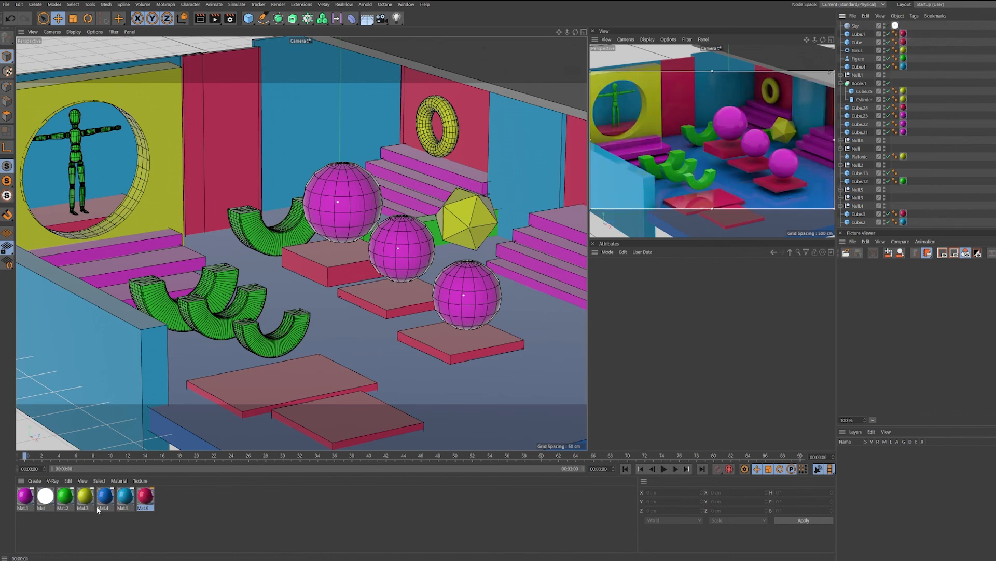
# Open the sky material's luminance settings
pyautogui.doubleClick(895, 25)
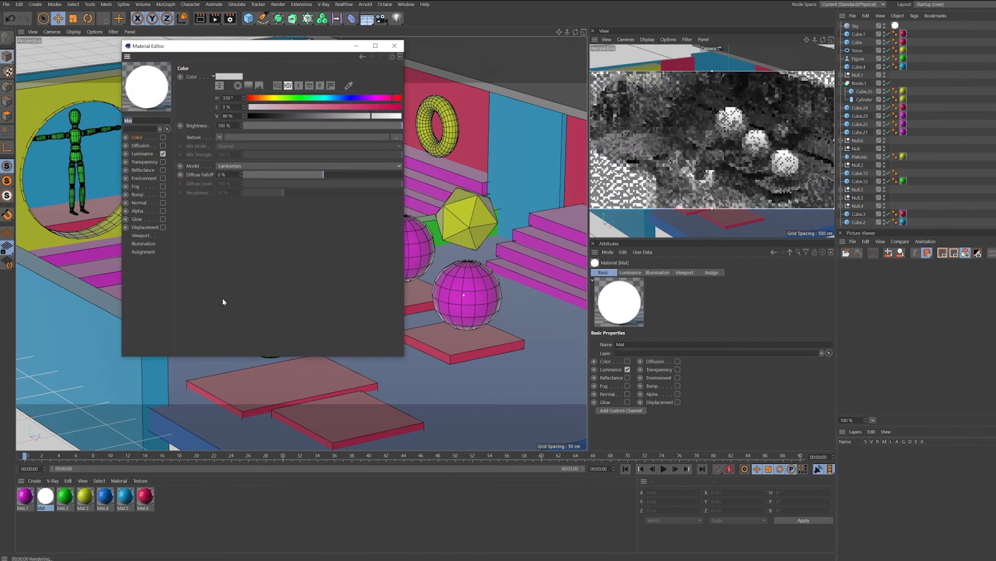
pyautogui.click(146, 153)
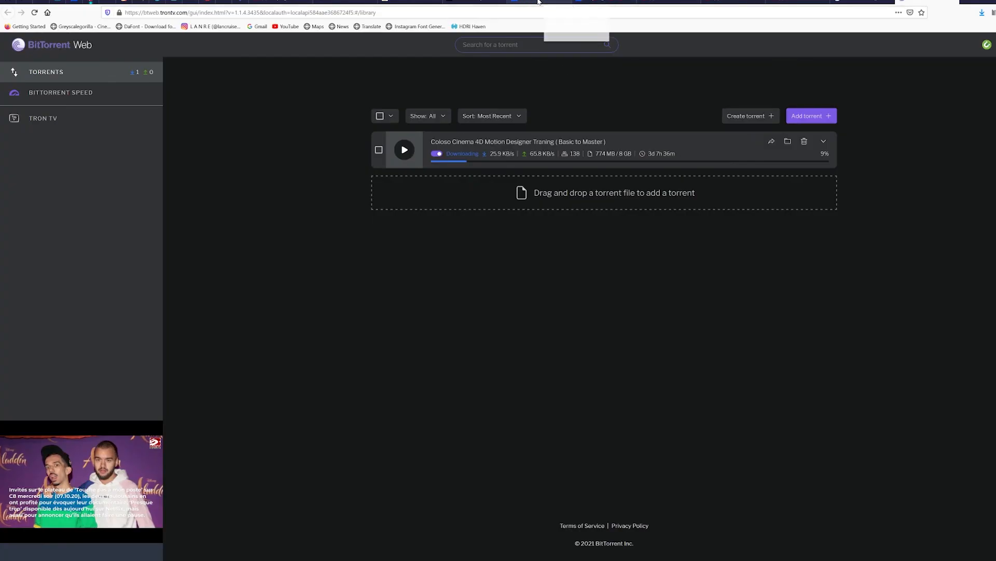
pyautogui.click(540, 5)
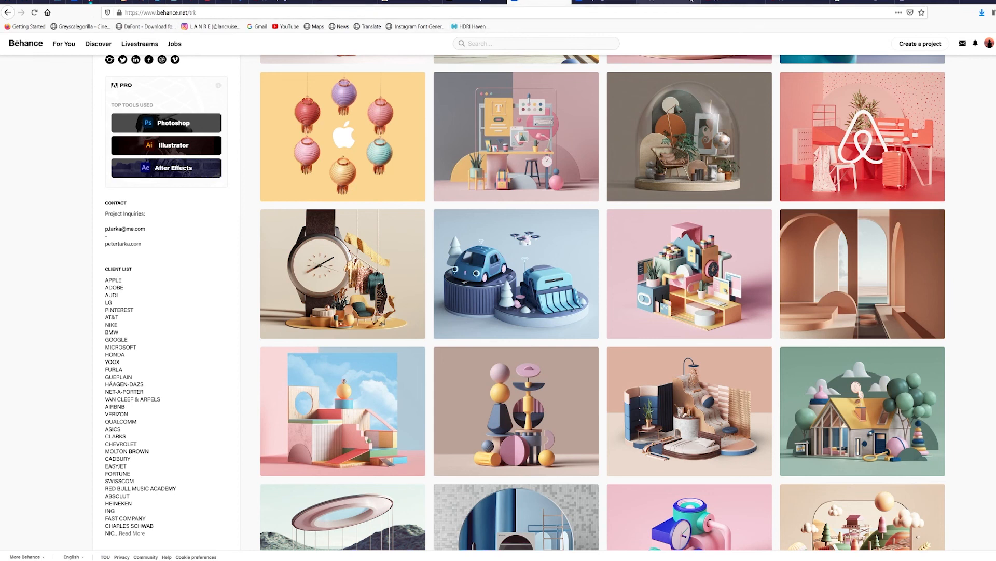
pyautogui.click(159, 3)
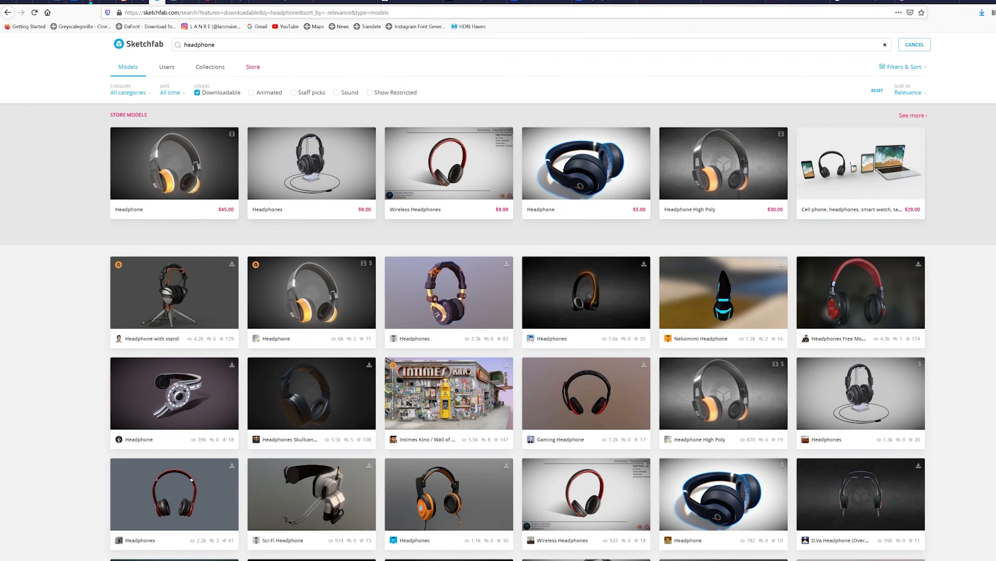
pyautogui.click(239, 3)
pyautogui.click(174, 3)
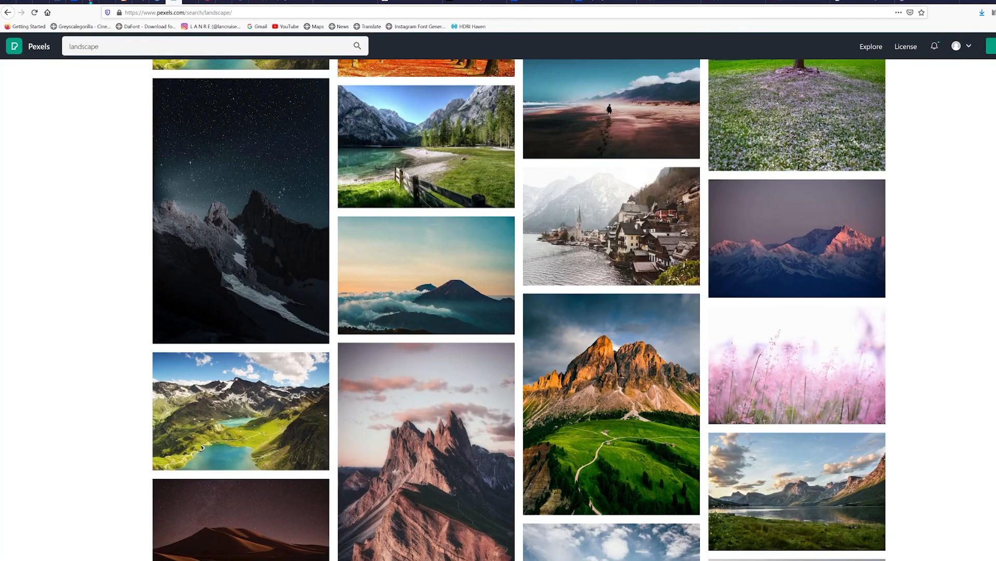
pyautogui.click(193, 2)
pyautogui.click(207, 2)
pyautogui.click(224, 2)
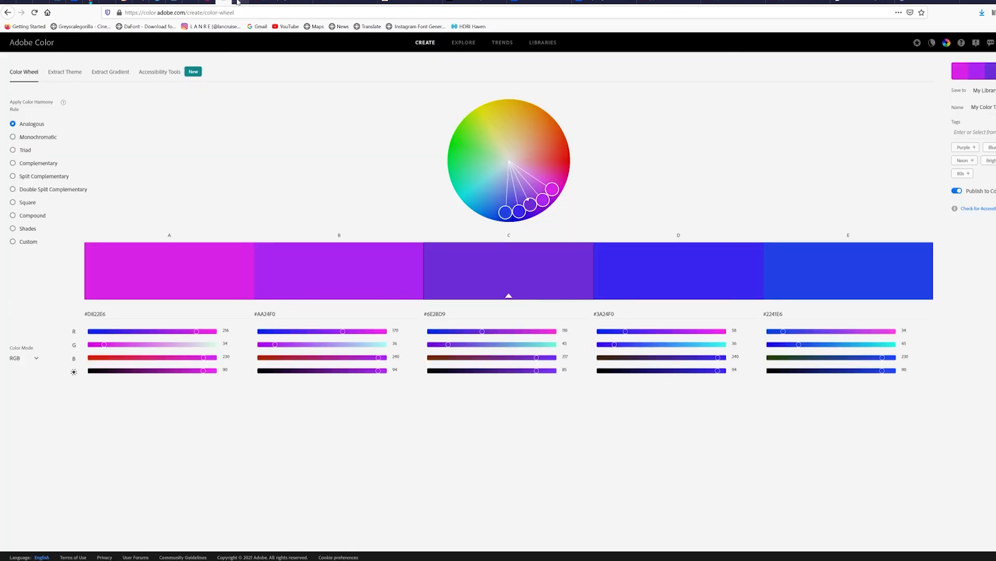
pyautogui.click(240, 2)
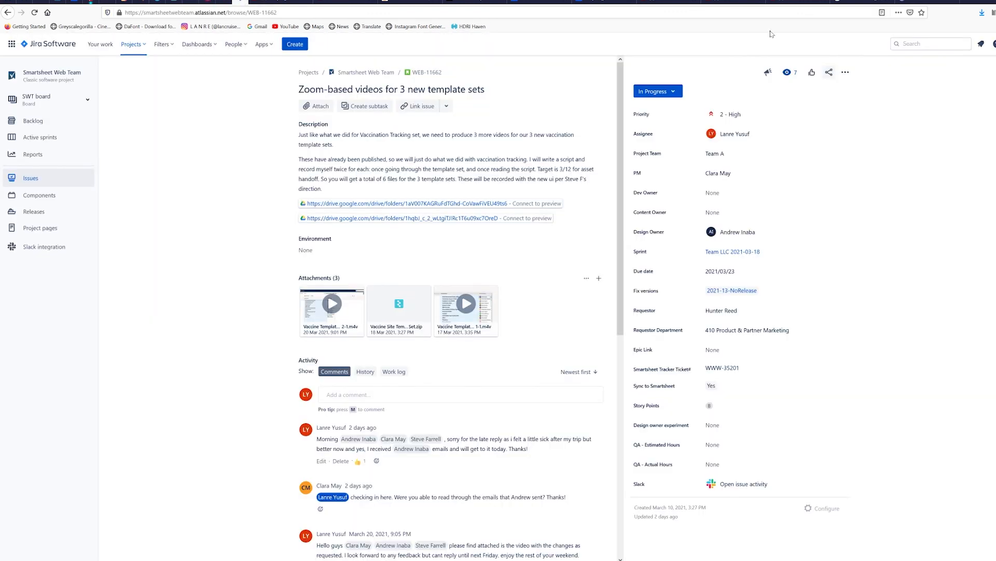
# Look over the HDRIs catalogue on hdrihaven.com in a new browser tab and return to Cinema 4D
pyautogui.click(972, 2)
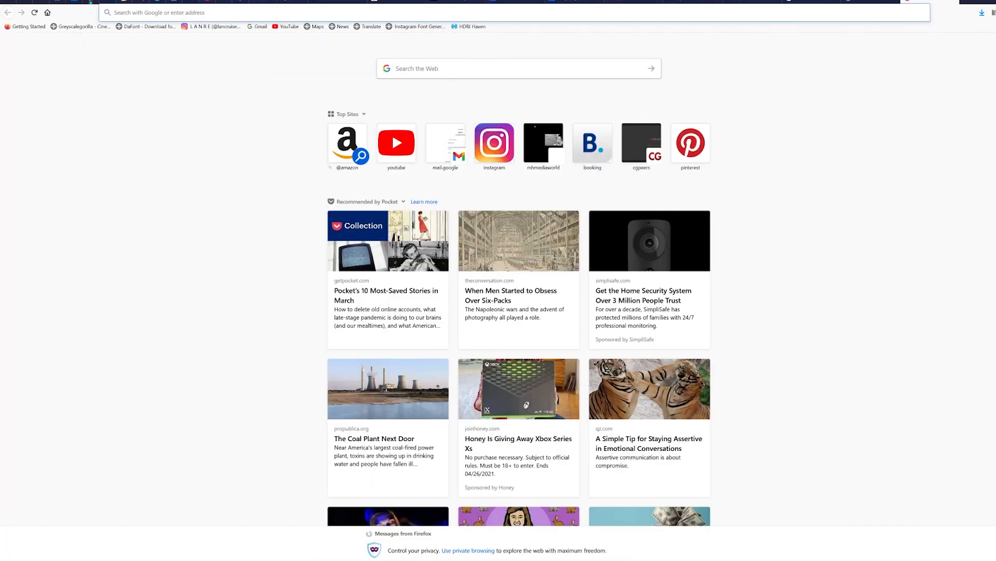
pyautogui.click(446, 20)
pyautogui.write('hdri')
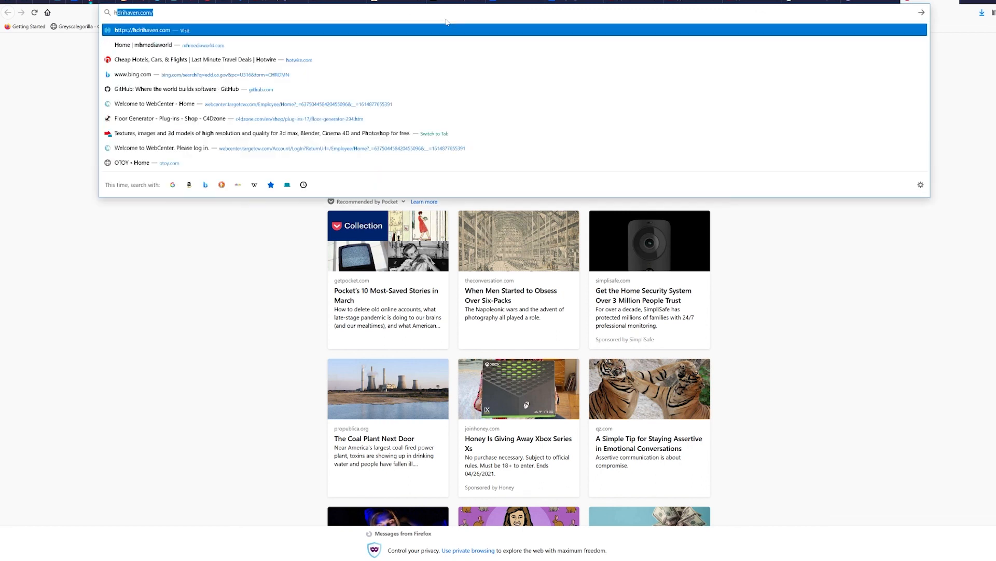
pyautogui.write('have')
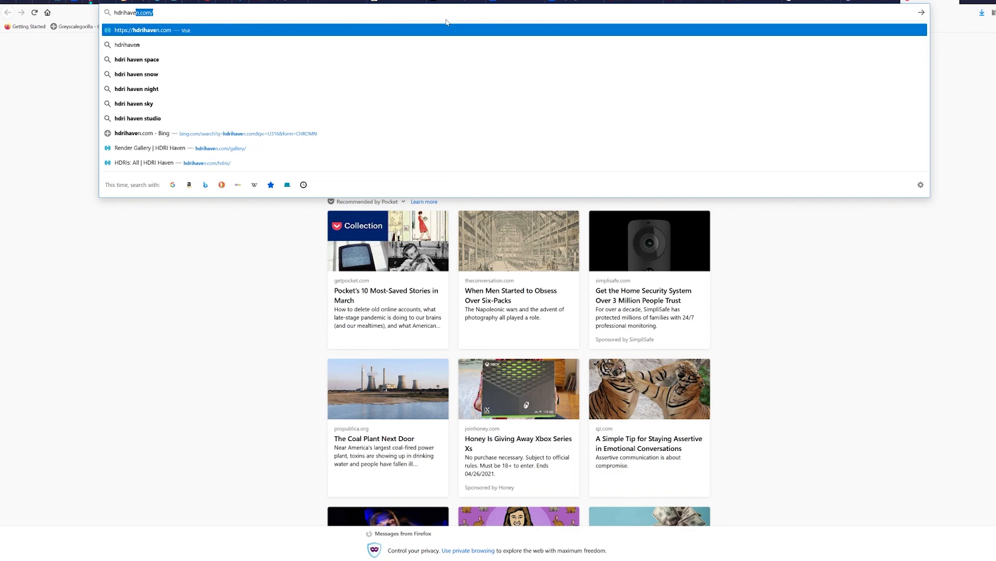
pyautogui.press('Return')
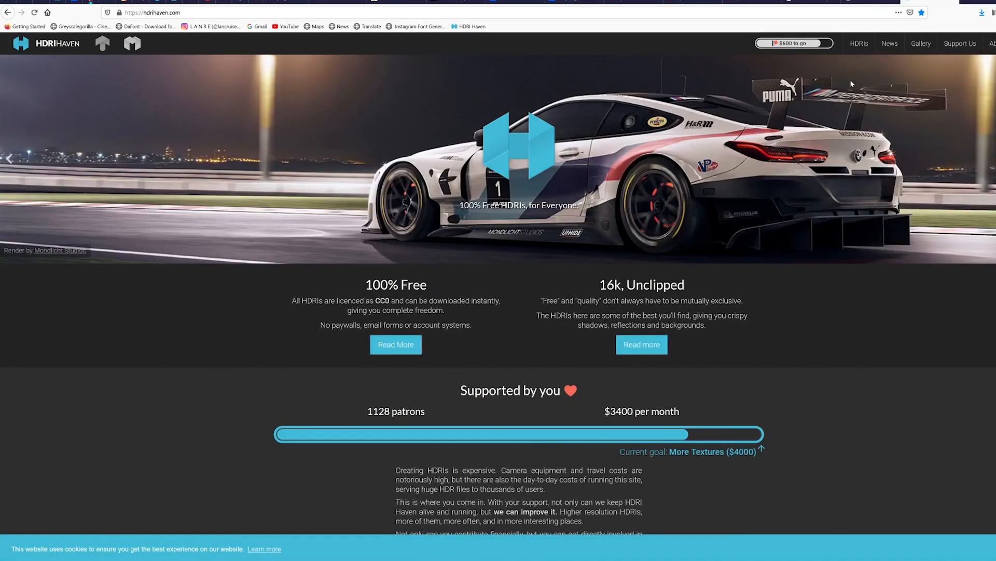
pyautogui.click(860, 43)
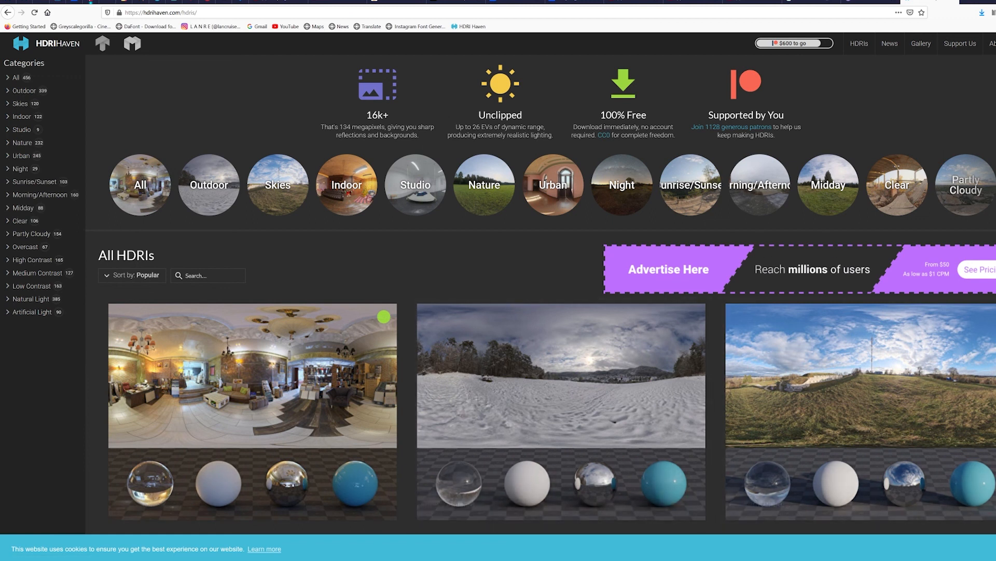
pyautogui.moveTo(270, 559)
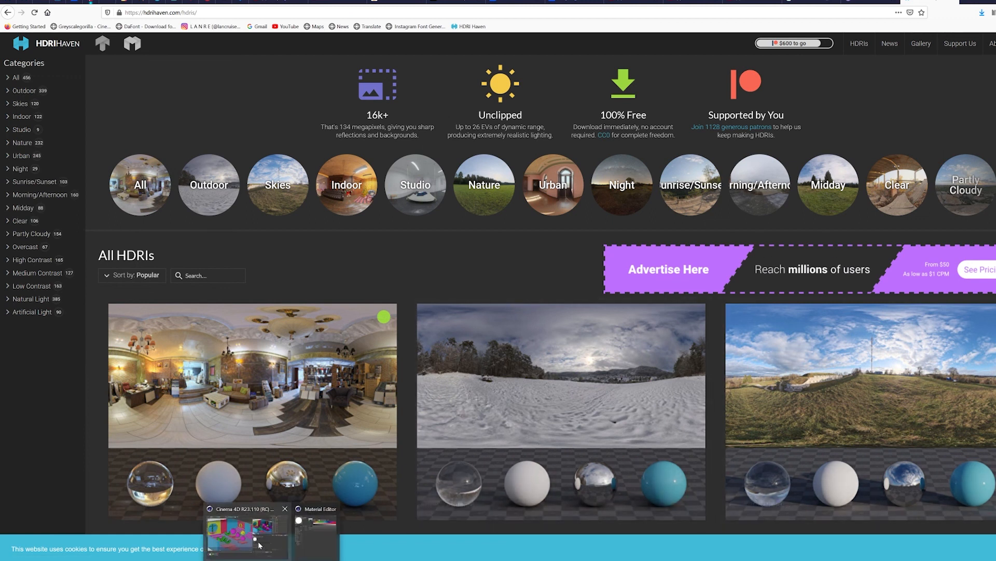
pyautogui.click(256, 540)
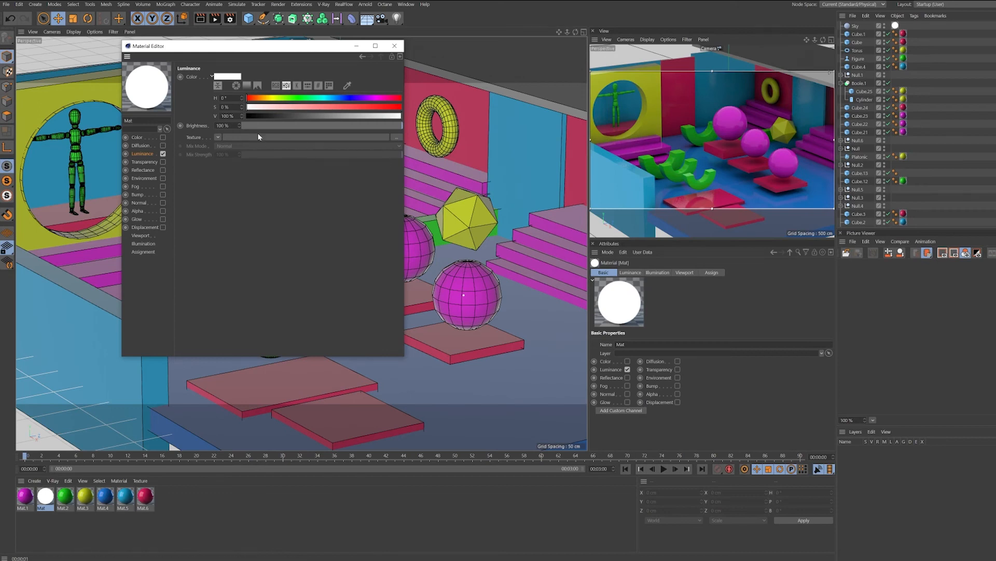
# Load the_sky_is_on_fire_8k as the sky material's luminance texture without copying the image to the project location
pyautogui.click(218, 137)
pyautogui.click(238, 156)
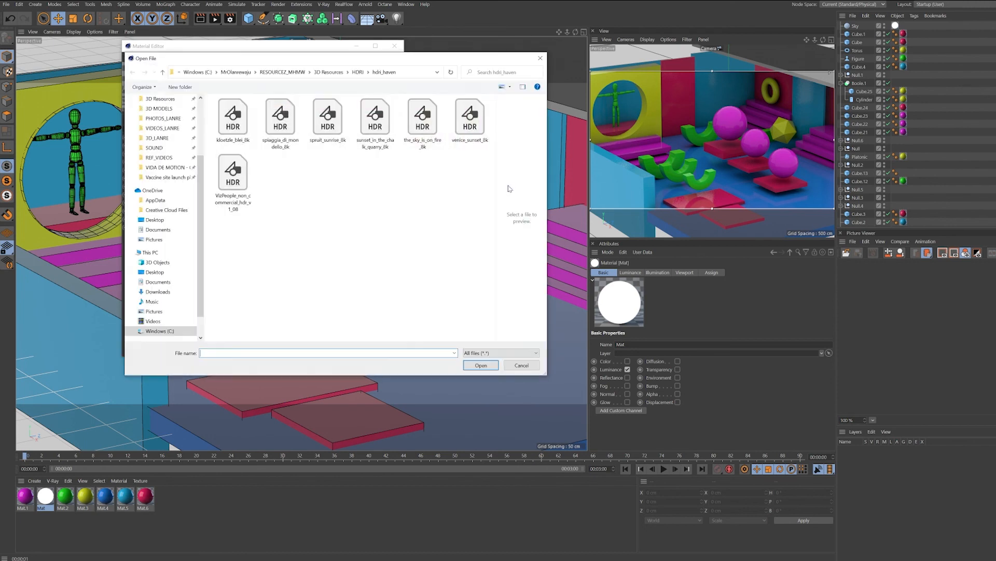
pyautogui.click(422, 124)
pyautogui.click(480, 365)
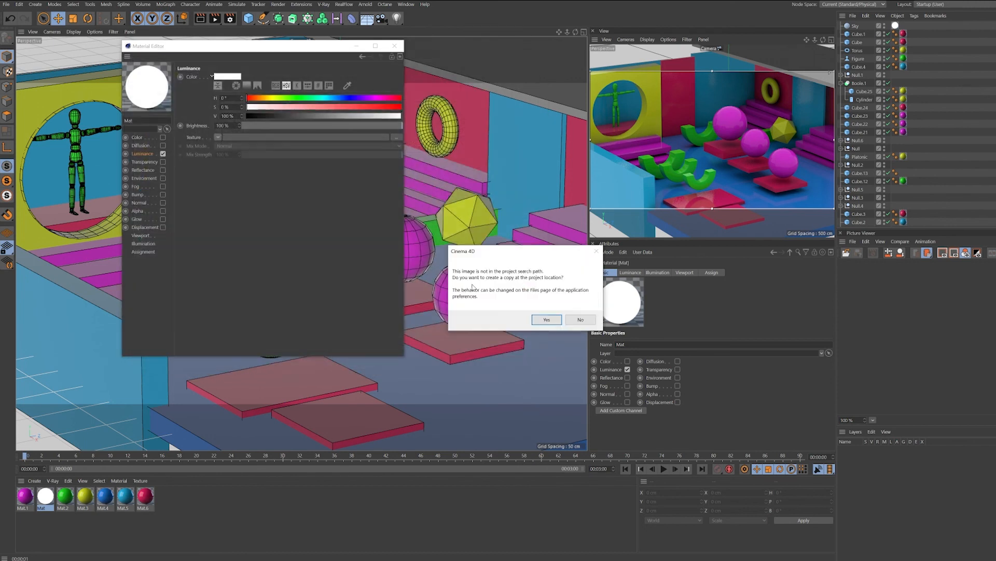
pyautogui.click(581, 321)
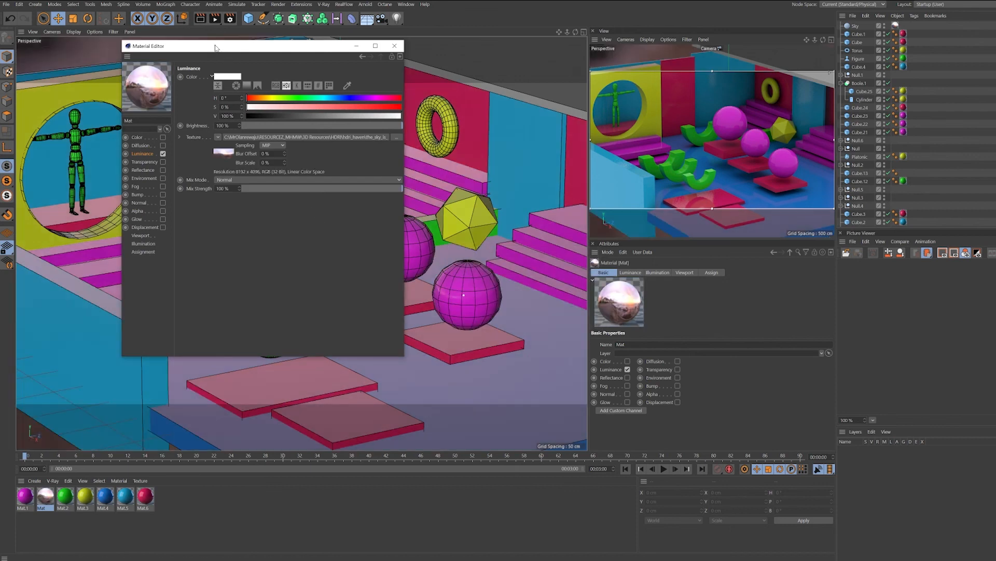
# Replace the sky material's luminance texture with the kloetzle_blei_8k HDR image and close the material's settings
pyautogui.moveTo(216, 48); pyautogui.dragTo(737, 212)
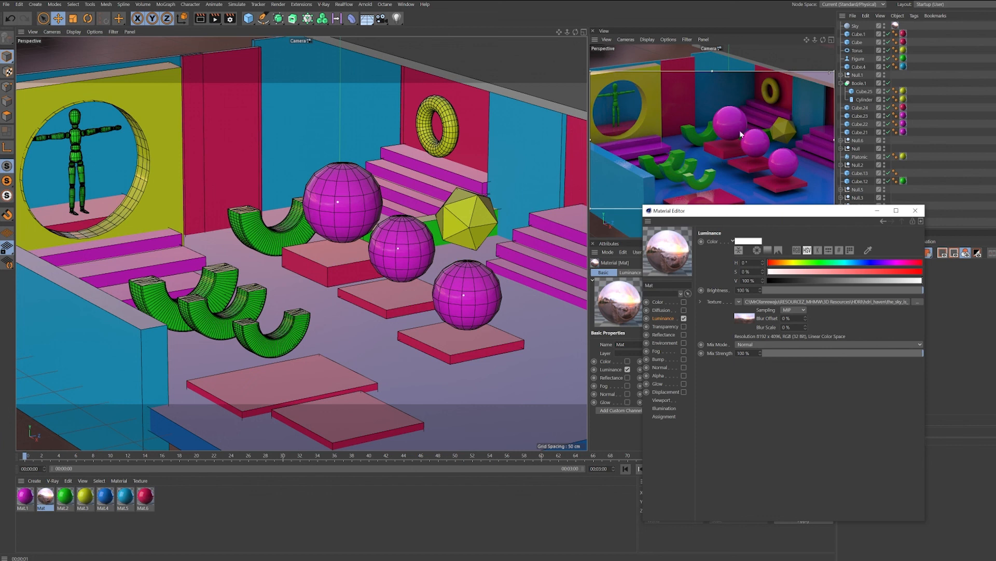
pyautogui.click(918, 301)
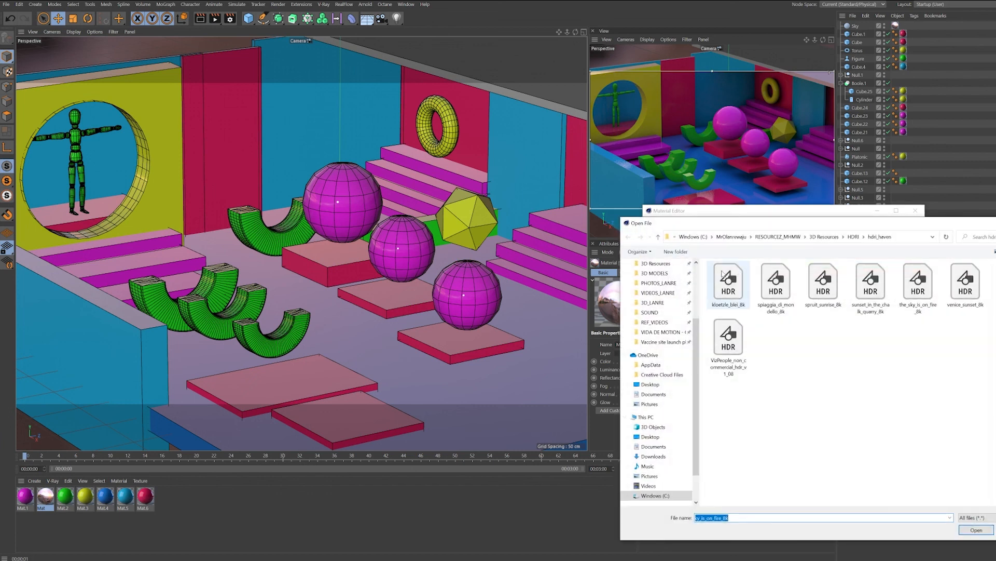
pyautogui.click(741, 292)
pyautogui.doubleClick(740, 292)
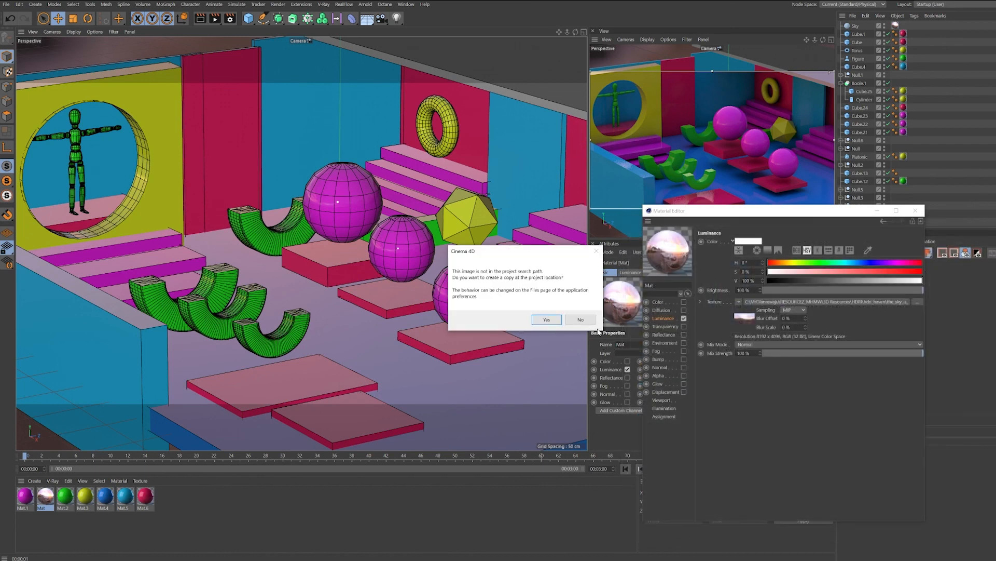
pyautogui.click(547, 319)
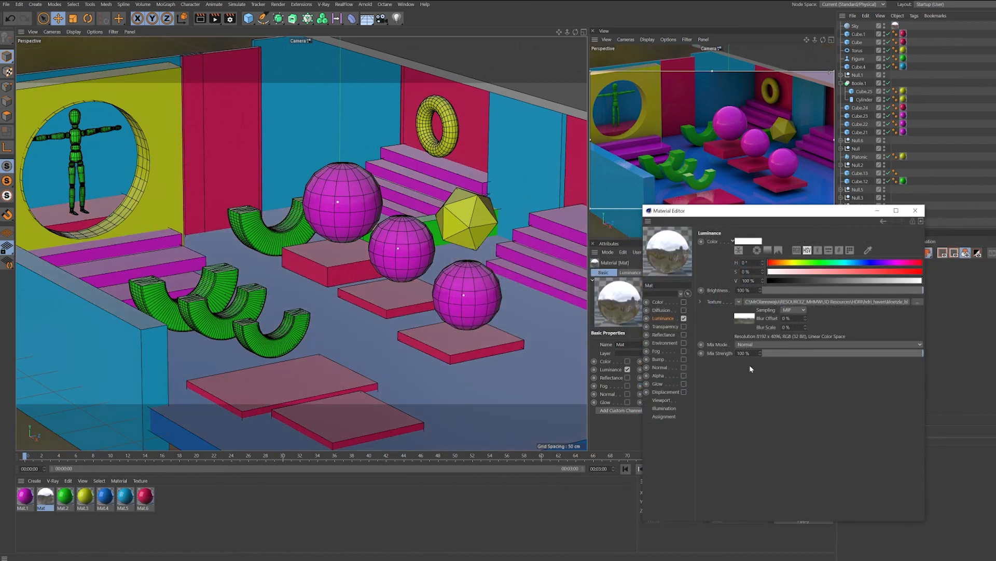
pyautogui.click(916, 210)
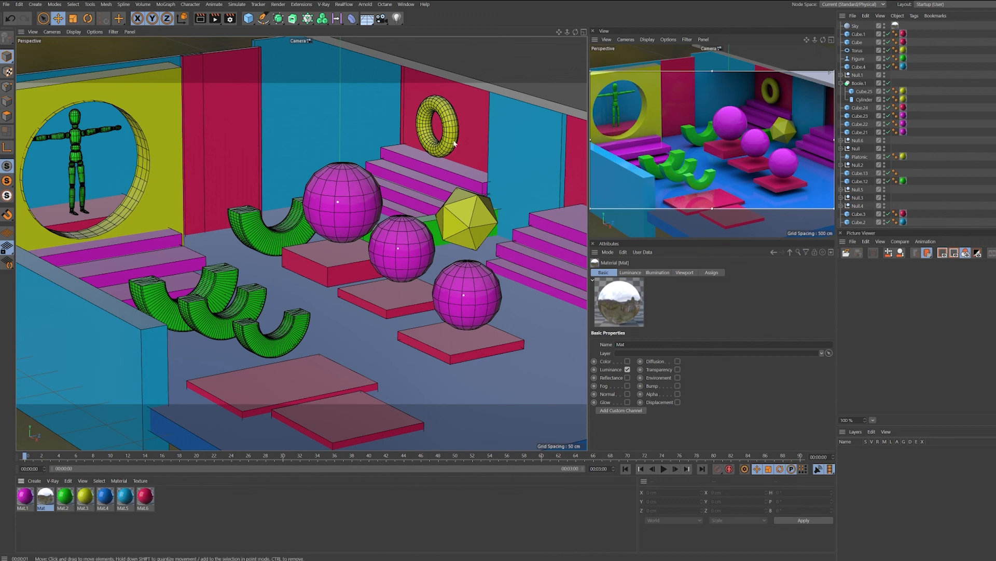
# Add an omni light and raise it to a height of about 200 cm above the spheres
pyautogui.click(397, 18)
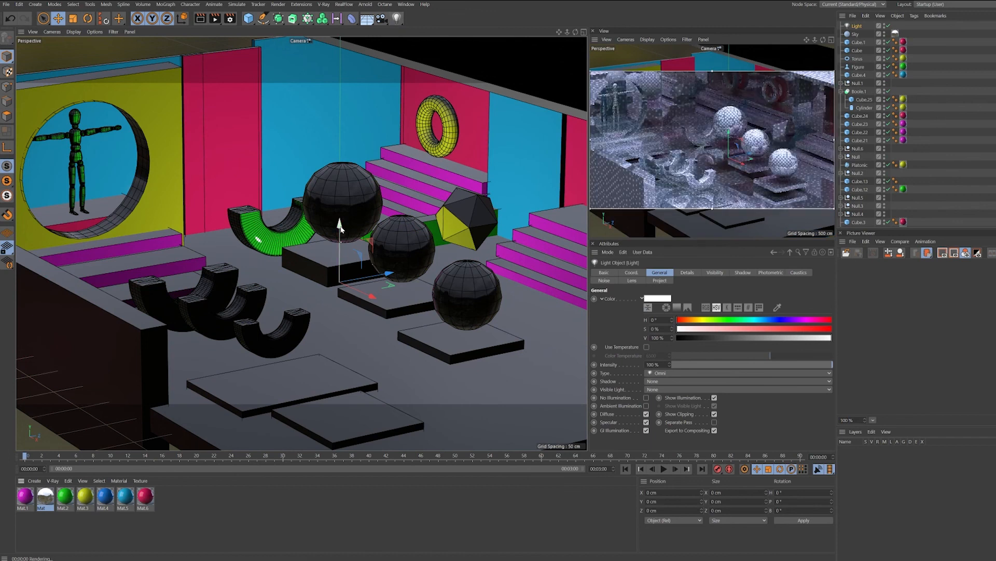
pyautogui.moveTo(340, 224); pyautogui.dragTo(345, 31)
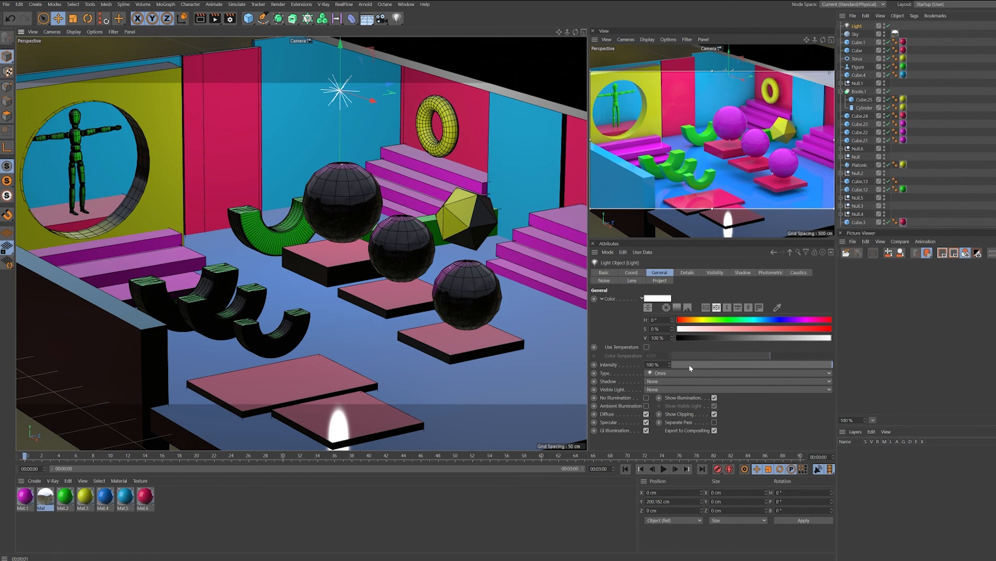
# Set the light's intensity to 65% and its shadow type to Shadow Maps (Soft)
pyautogui.moveTo(756, 365); pyautogui.dragTo(777, 365)
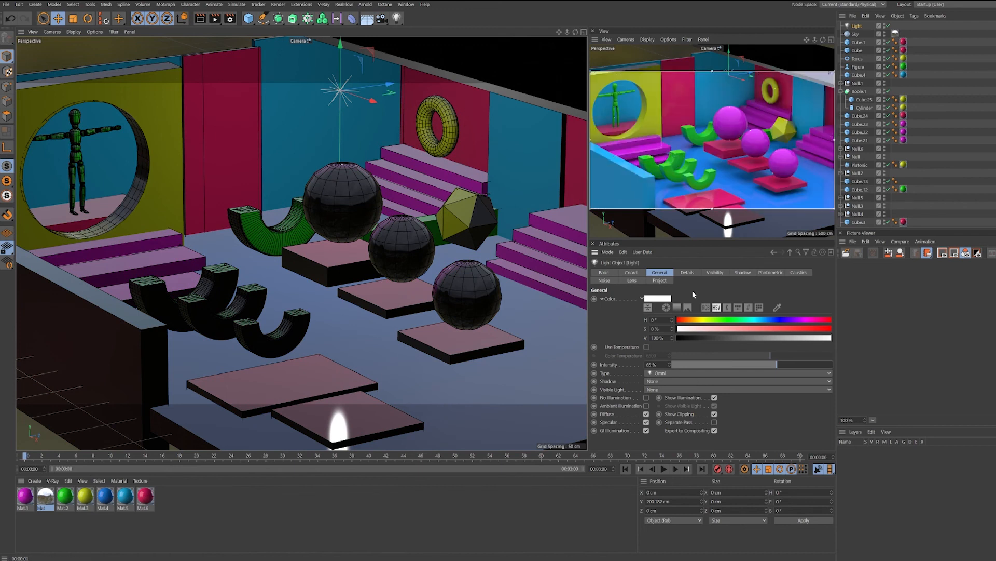
pyautogui.click(659, 382)
pyautogui.click(664, 399)
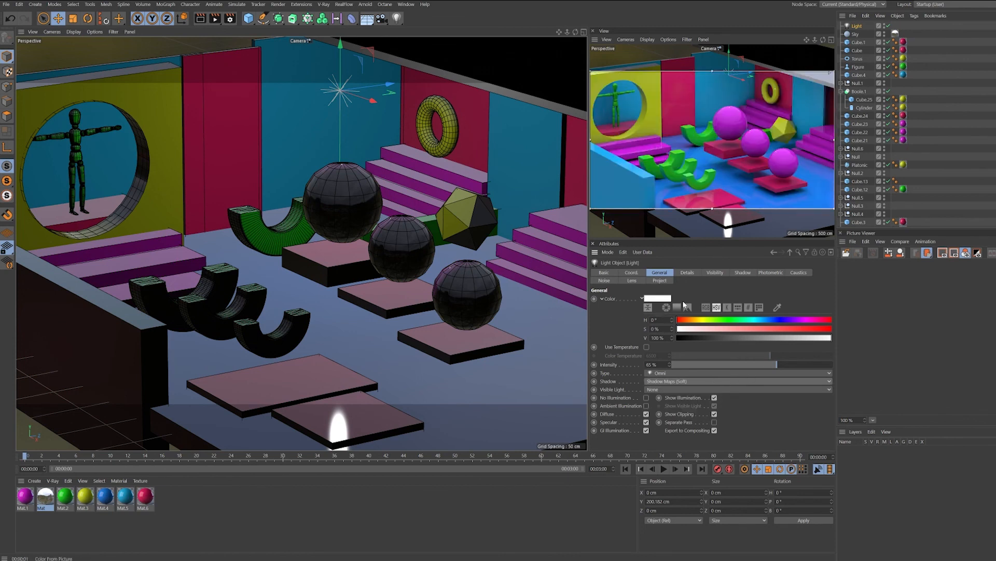
# Set the omni light's shadow density to 54% and render the scene to the Picture Viewer
pyautogui.click(743, 272)
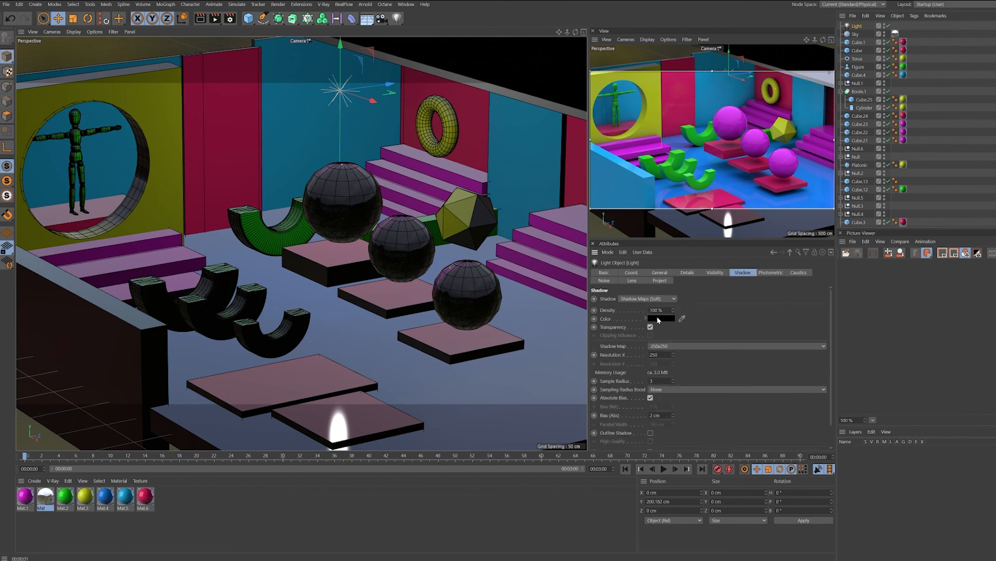
pyautogui.moveTo(673, 312); pyautogui.dragTo(734, 304)
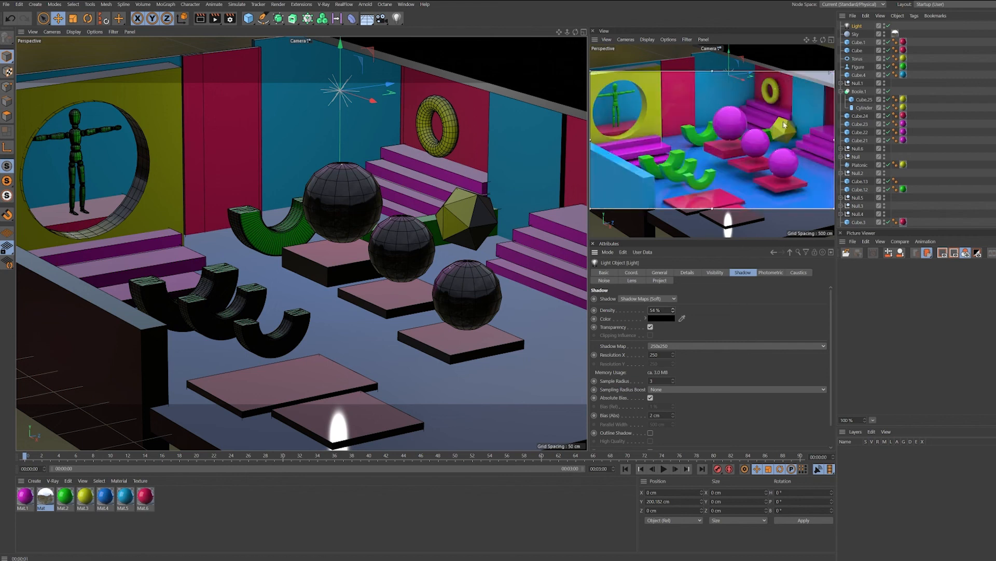
pyautogui.click(215, 19)
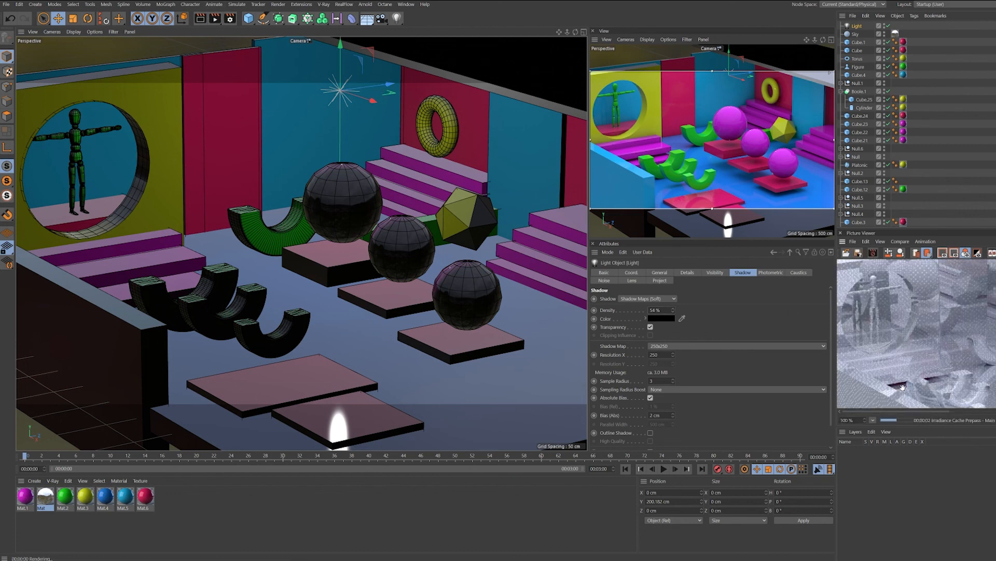
pyautogui.scroll(-3, 939, 337)
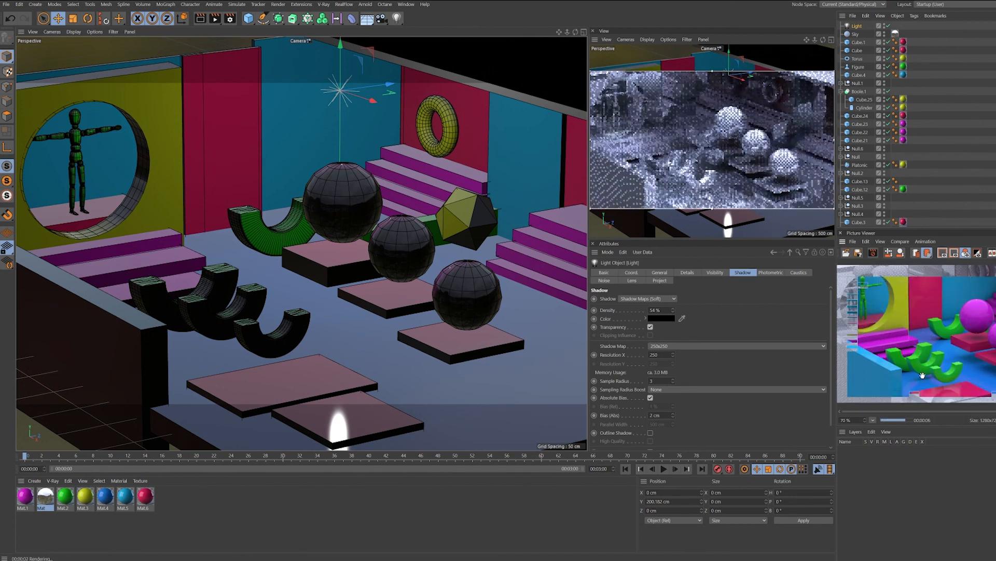
pyautogui.scroll(-1, 928, 354)
pyautogui.scroll(-1, 927, 355)
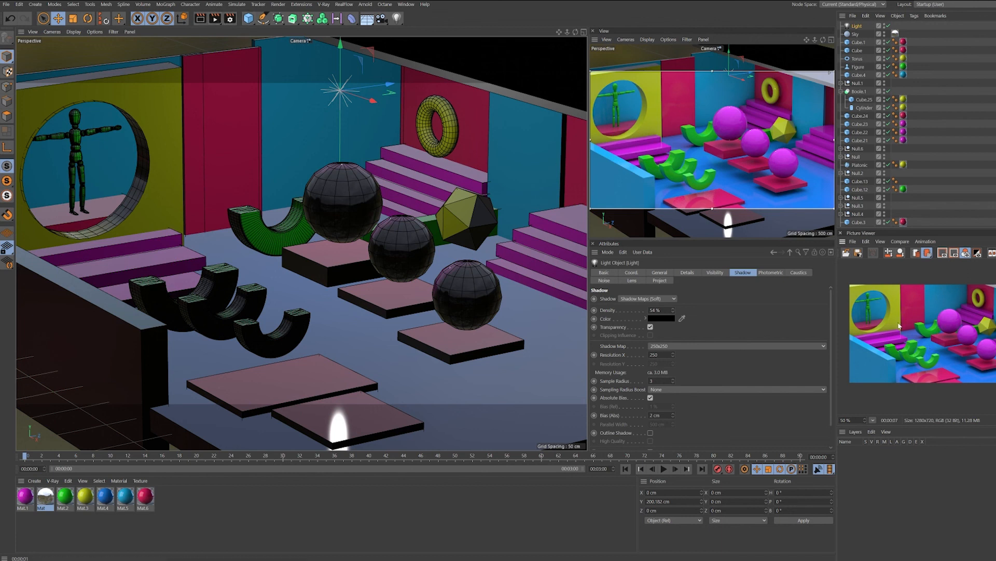
# Save the rendered still image in JPG format as Playing_with_shapes_02 in the PHOTO folder
pyautogui.click(857, 253)
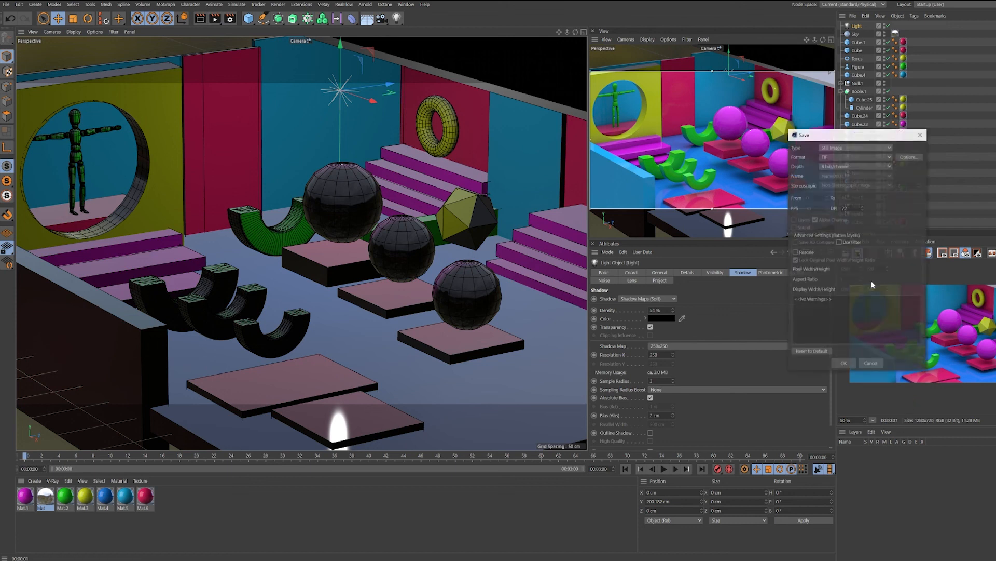
pyautogui.click(841, 157)
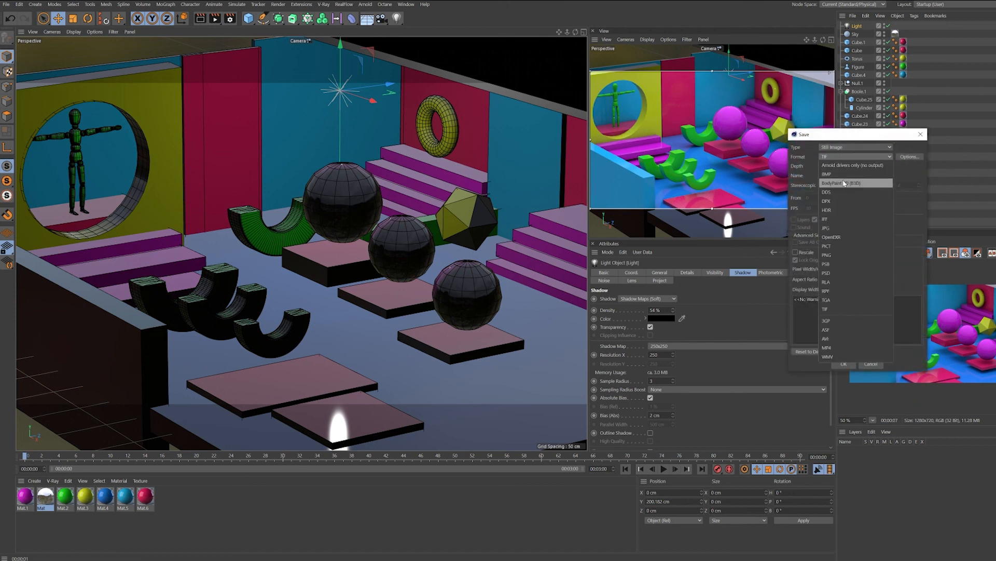
pyautogui.click(832, 227)
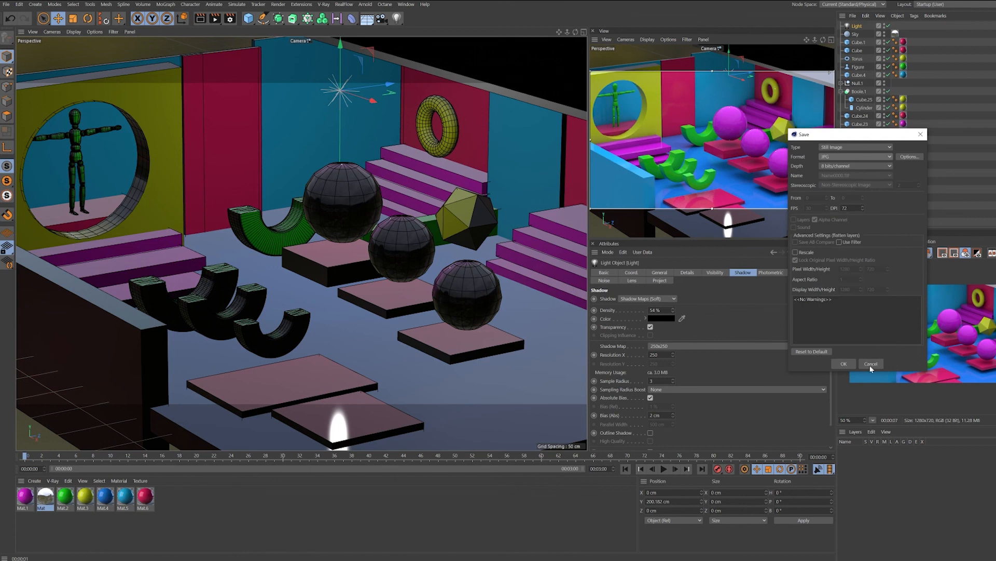
pyautogui.click(844, 363)
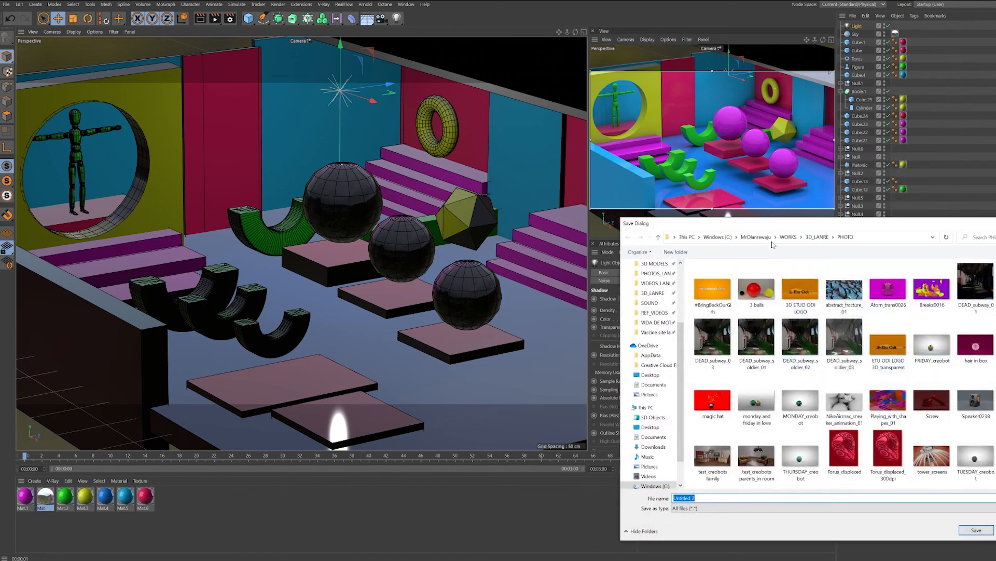
pyautogui.moveTo(771, 225); pyautogui.dragTo(592, 167)
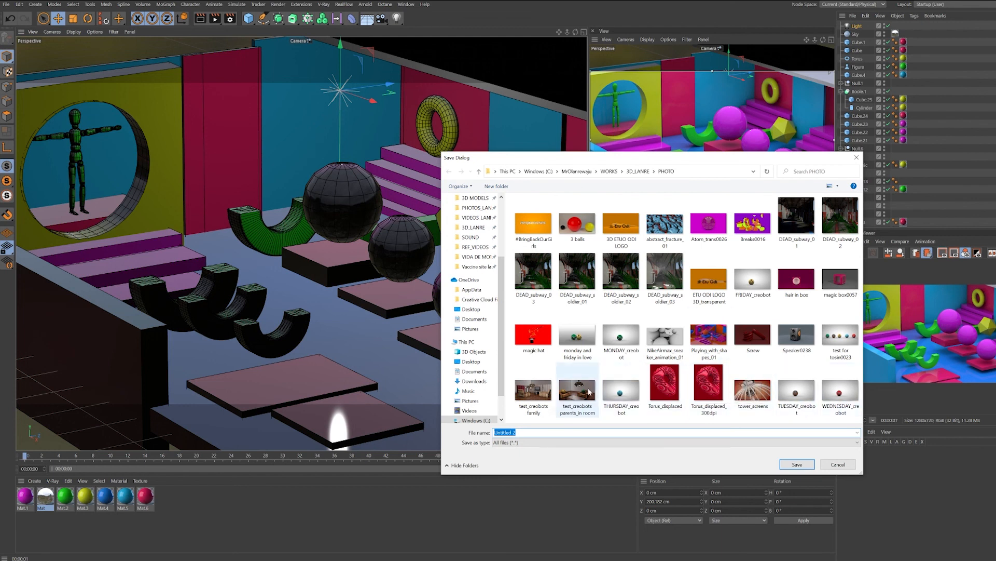
pyautogui.click(711, 341)
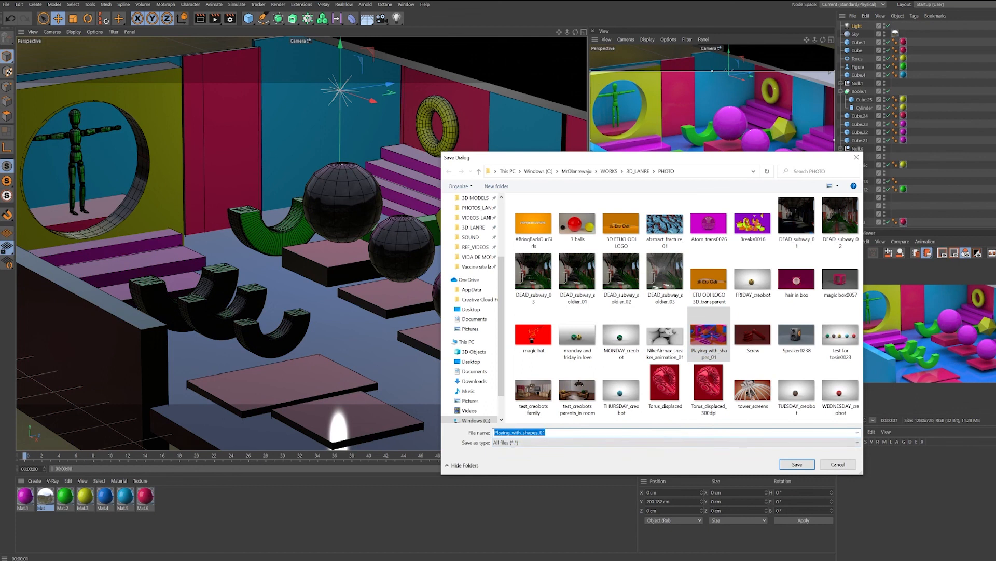
pyautogui.press('End')
pyautogui.press('BackSpace')
pyautogui.write('2')
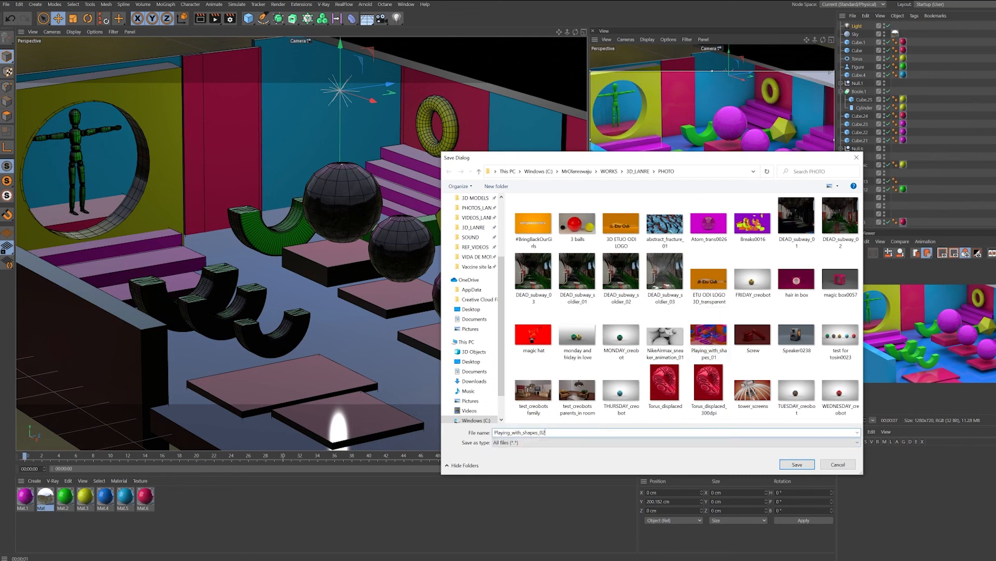
pyautogui.click(797, 464)
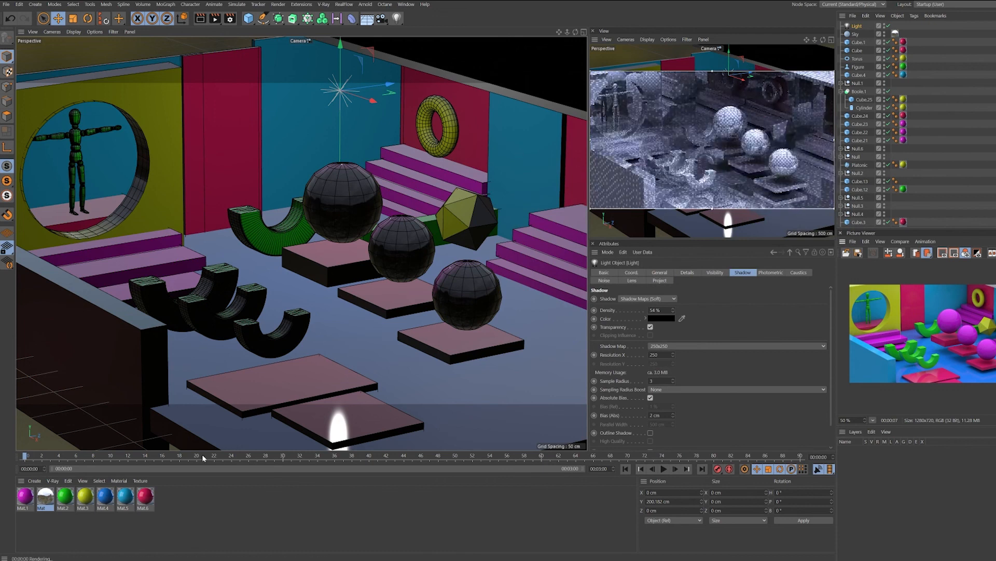
# Switch to File Explorer, open Playing_with_shapes_02 from the PHOTO folder to inspect the saved render, and close the image viewer
pyautogui.click(234, 559)
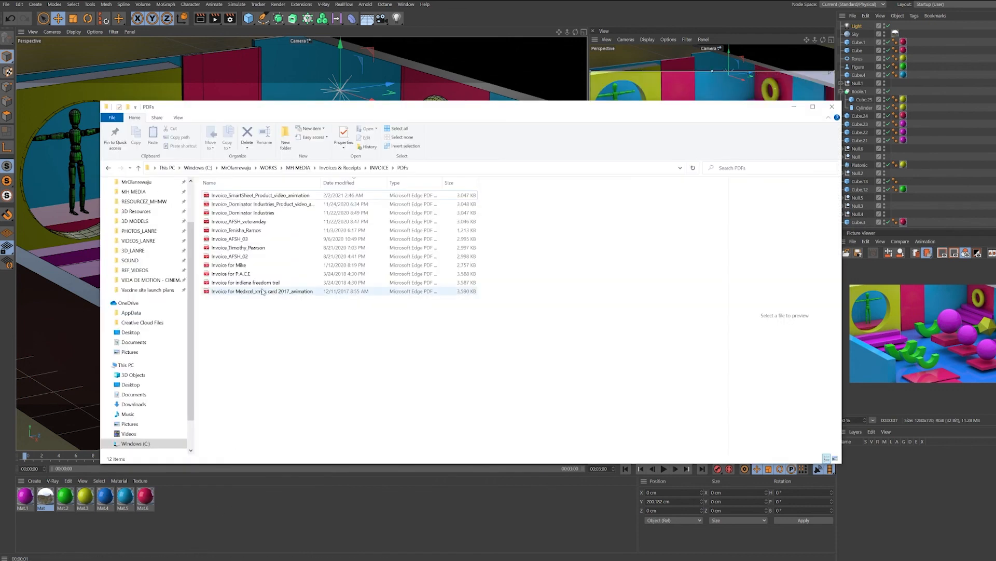
pyautogui.click(141, 222)
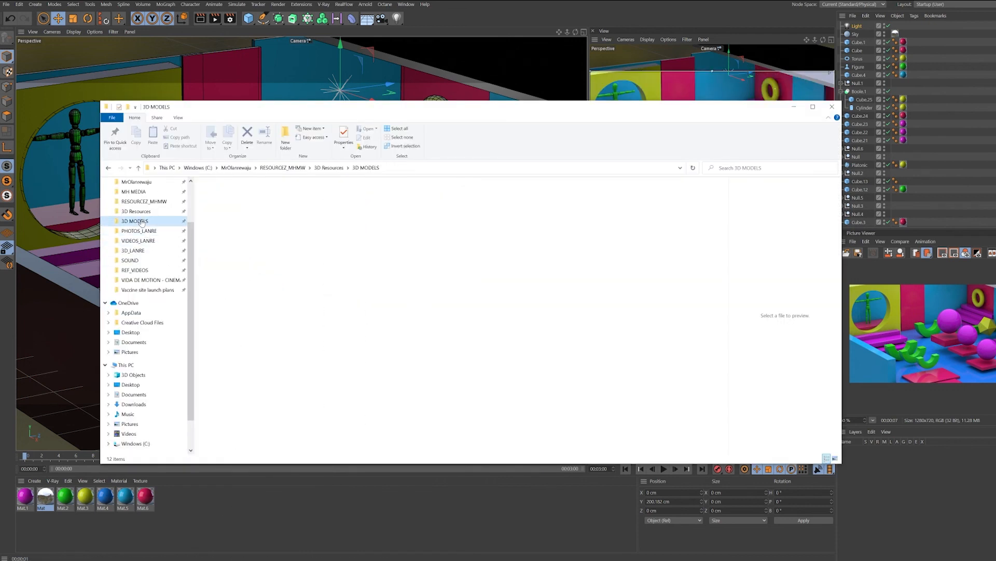
pyautogui.click(136, 252)
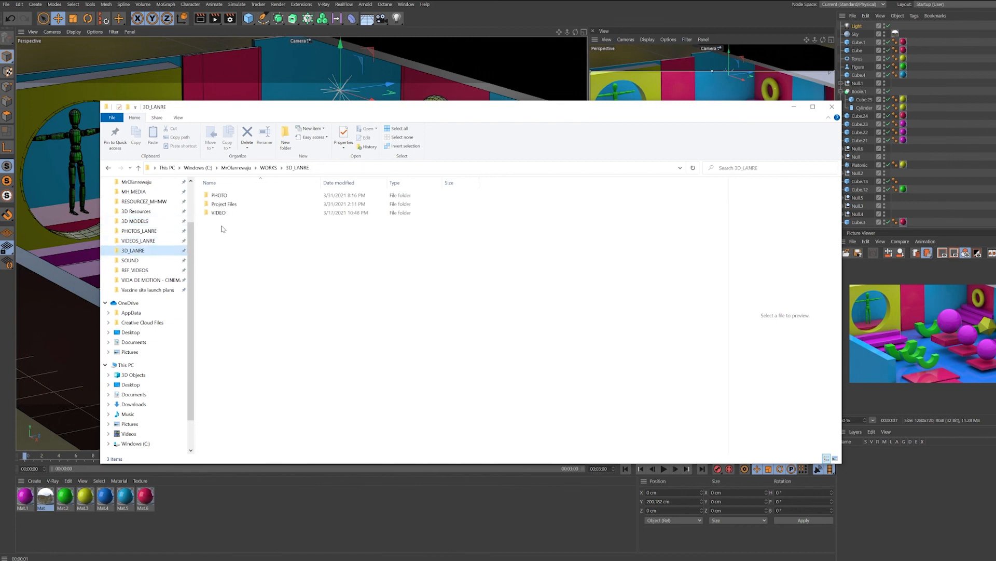
pyautogui.click(225, 198)
pyautogui.doubleClick(225, 197)
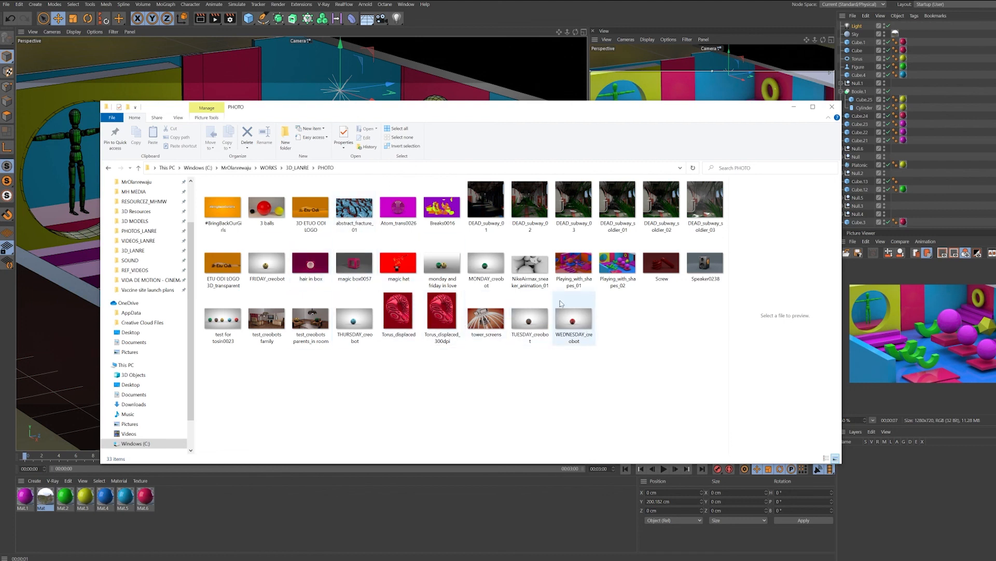
pyautogui.click(619, 265)
pyautogui.doubleClick(619, 265)
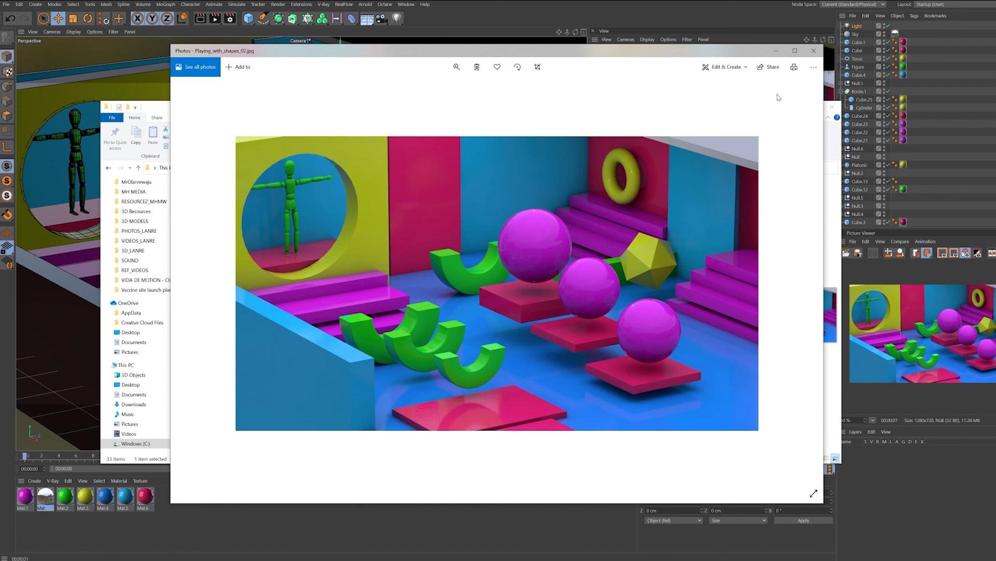
pyautogui.click(814, 50)
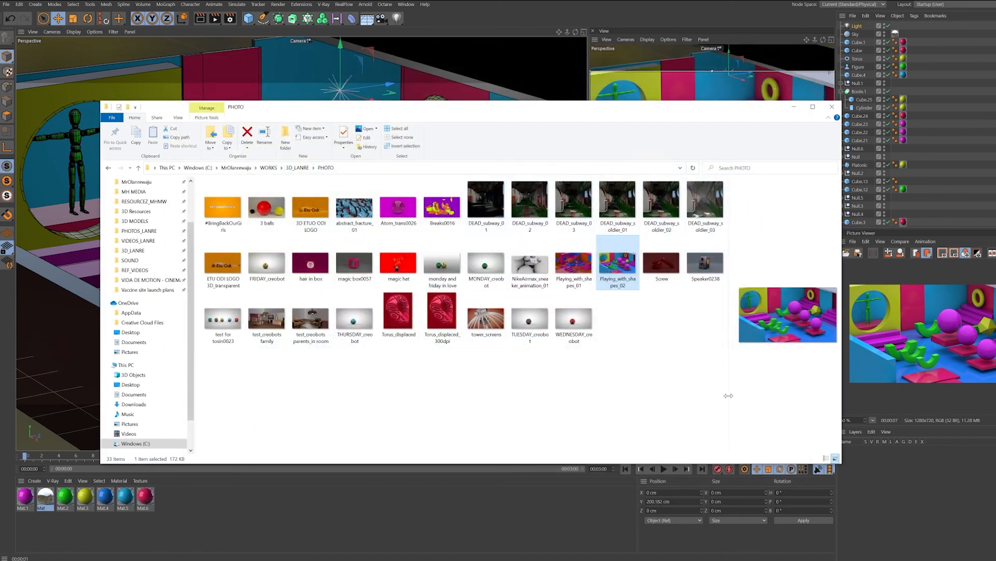